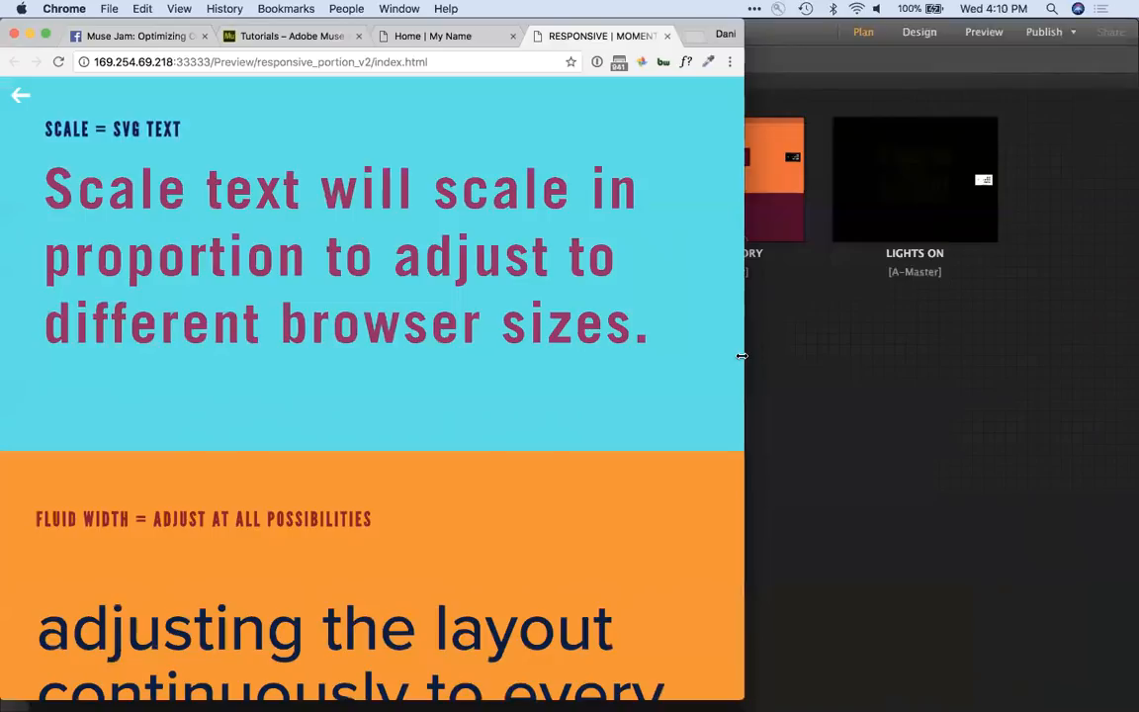
# Step: Widen the browser window and review the scale, fluid width and fixed width text sections of the page
pyautogui.moveTo(741, 355); pyautogui.dragTo(842, 442)
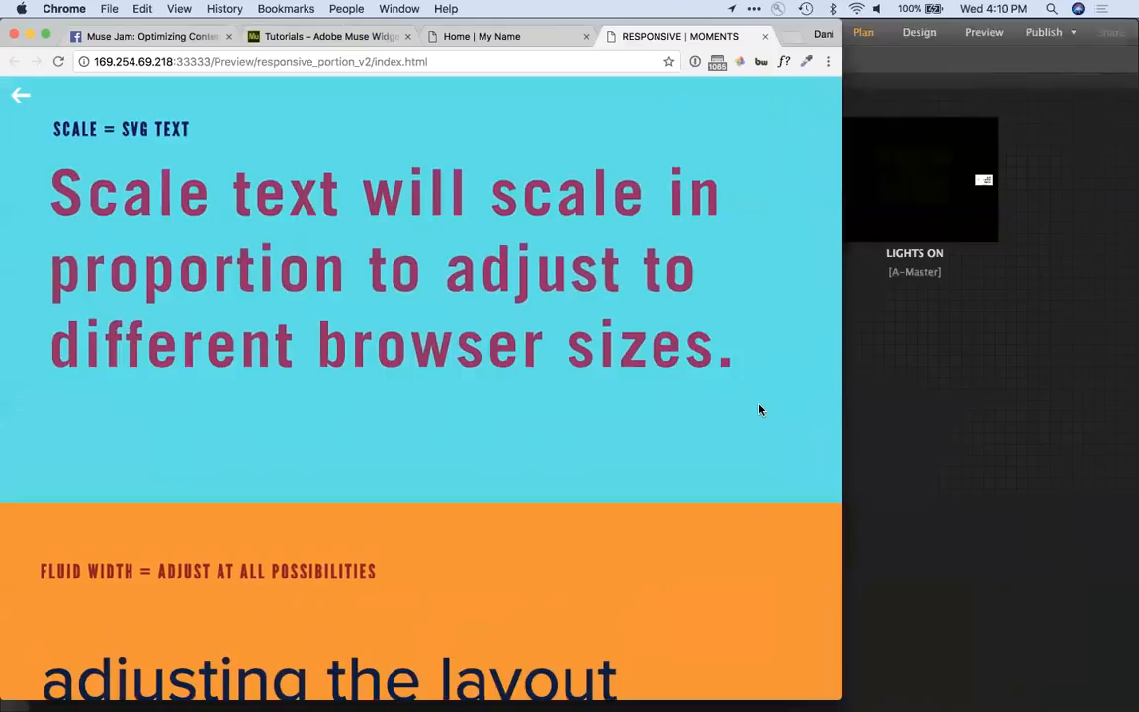
pyautogui.scroll(-10, 760, 409)
pyautogui.scroll(-2, 761, 411)
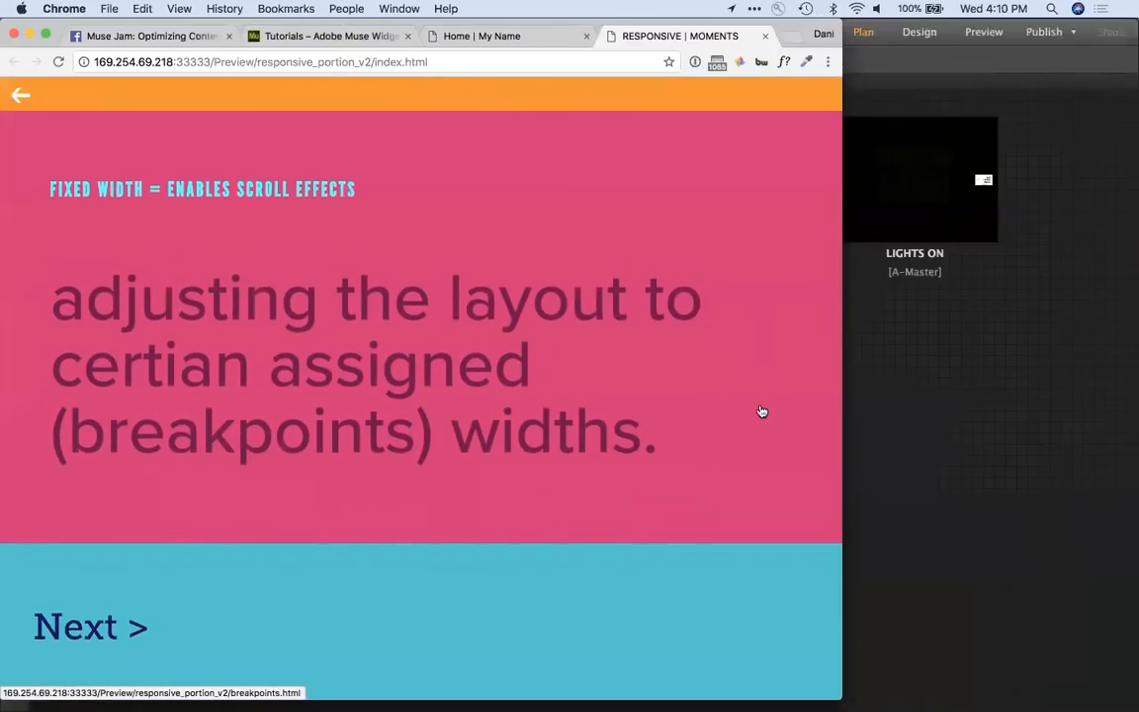
# Step: Try to open the breakpoints page from the Responsive section of the live site's home page
pyautogui.click(761, 411)
pyautogui.click(18, 102)
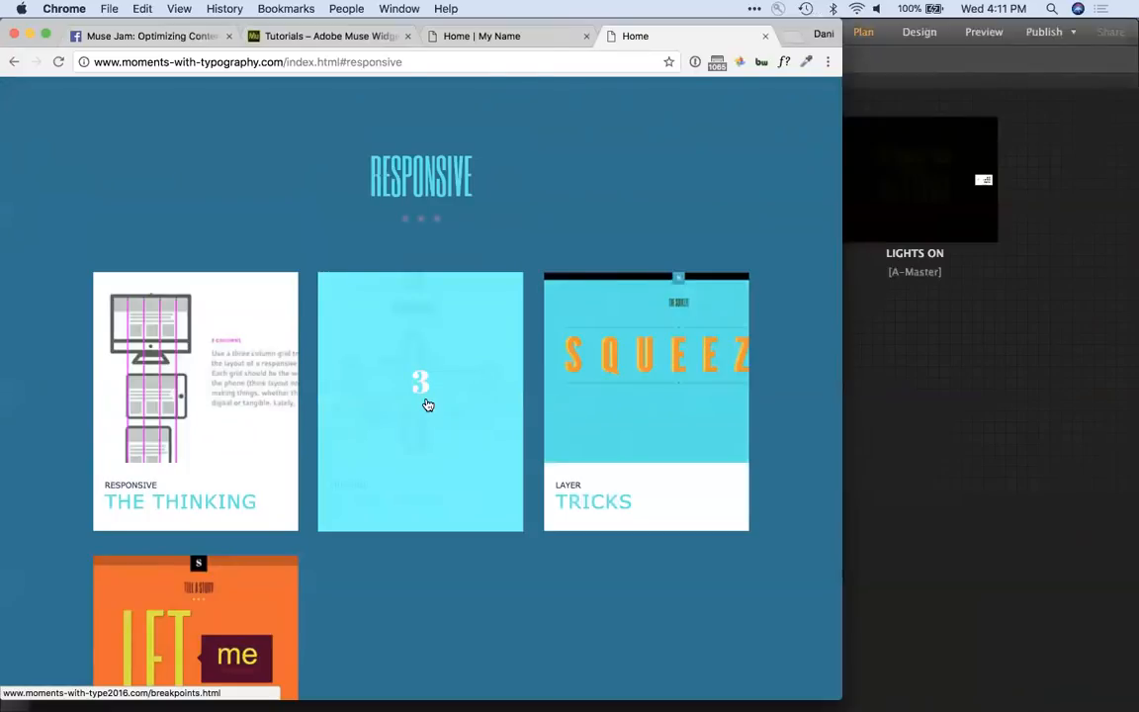
pyautogui.click(427, 404)
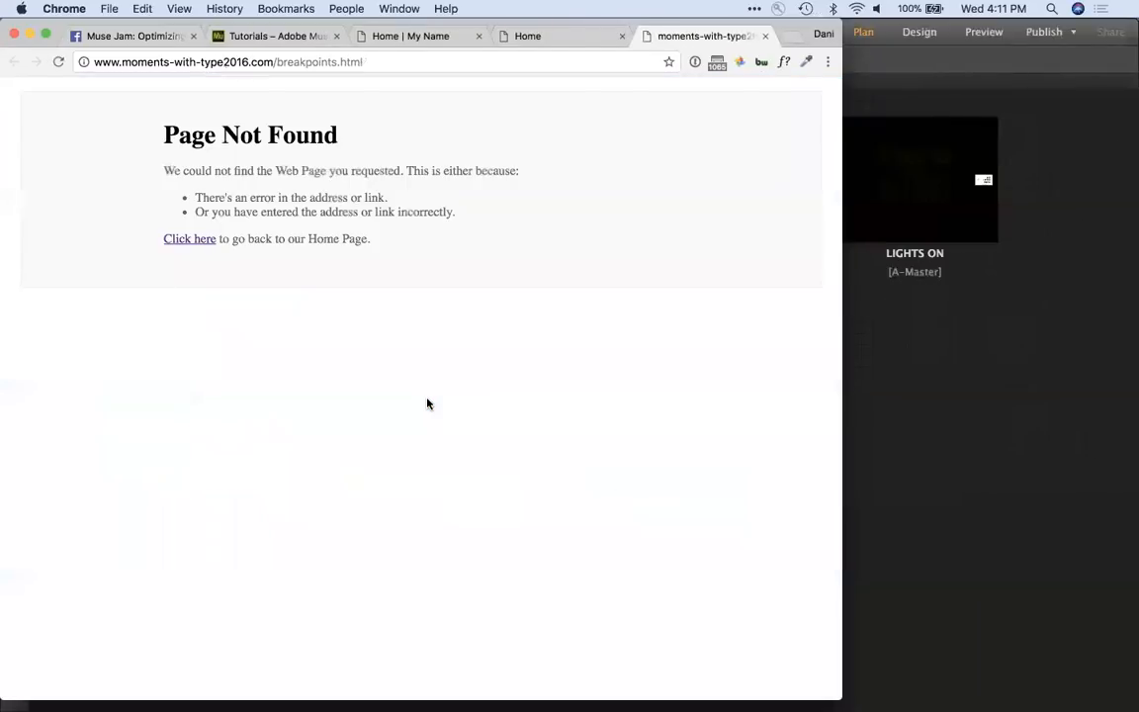
# Step: Switch to Adobe Muse, open the BREAKPOINTS page for design and preview it in Chrome at full screen width
pyautogui.press('super+Tab')
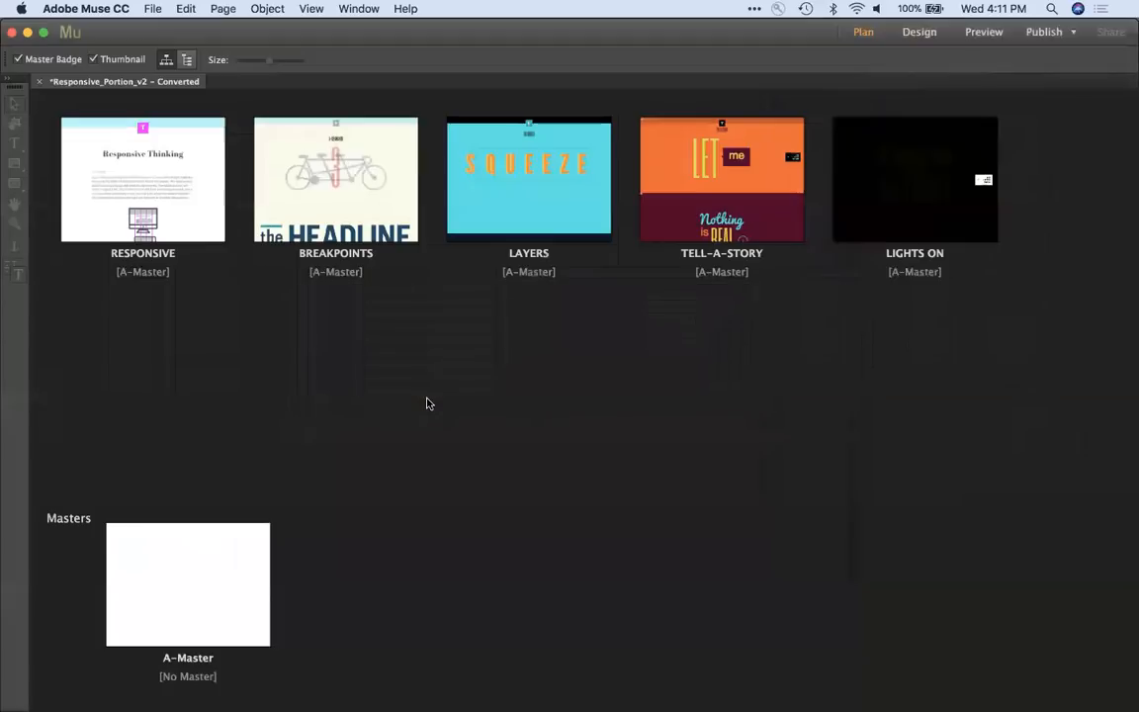
pyautogui.doubleClick(362, 206)
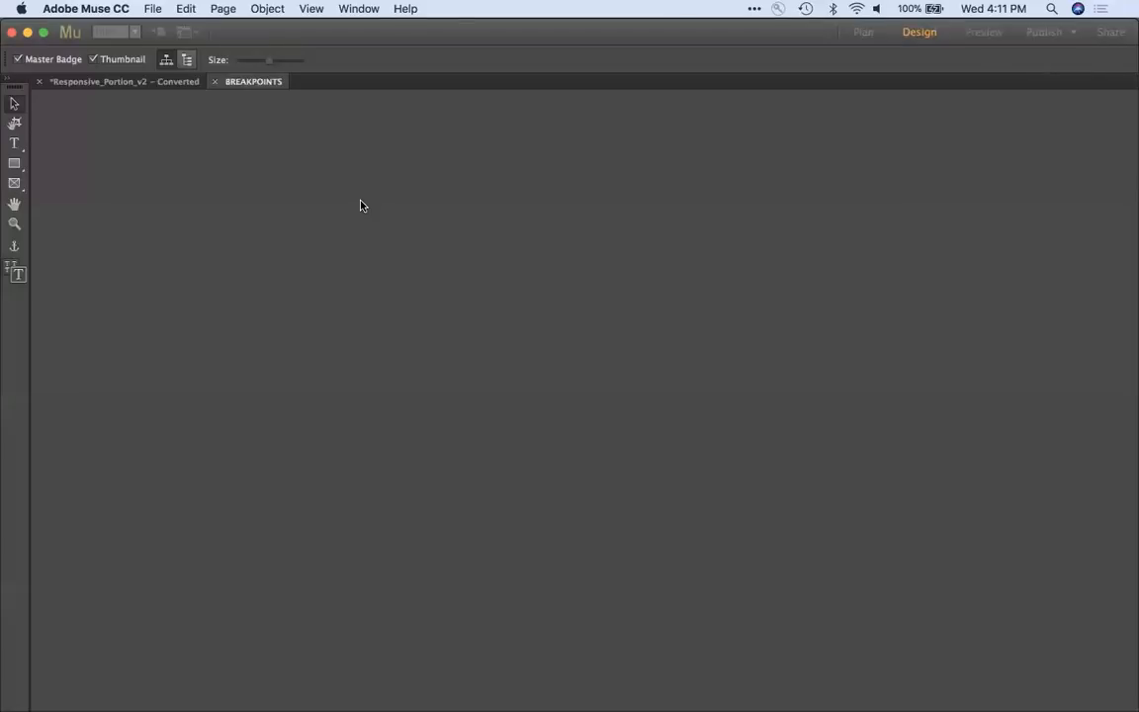
pyautogui.press('super+shift+e')
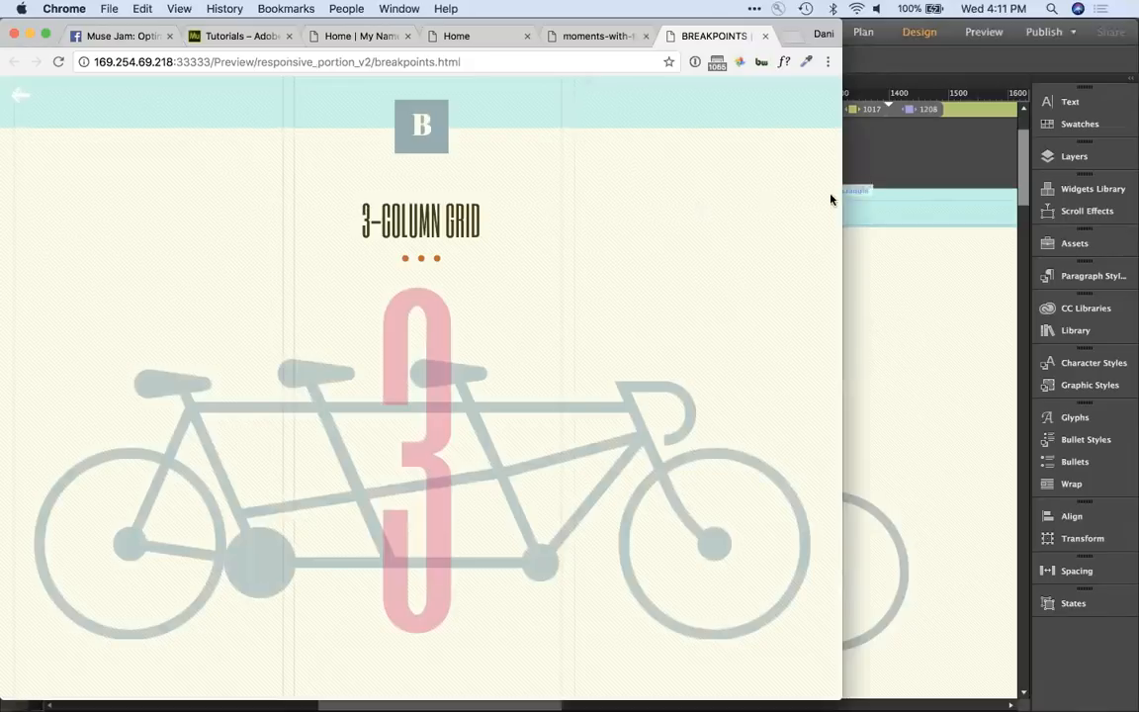
pyautogui.moveTo(842, 194); pyautogui.dragTo(1129, 214)
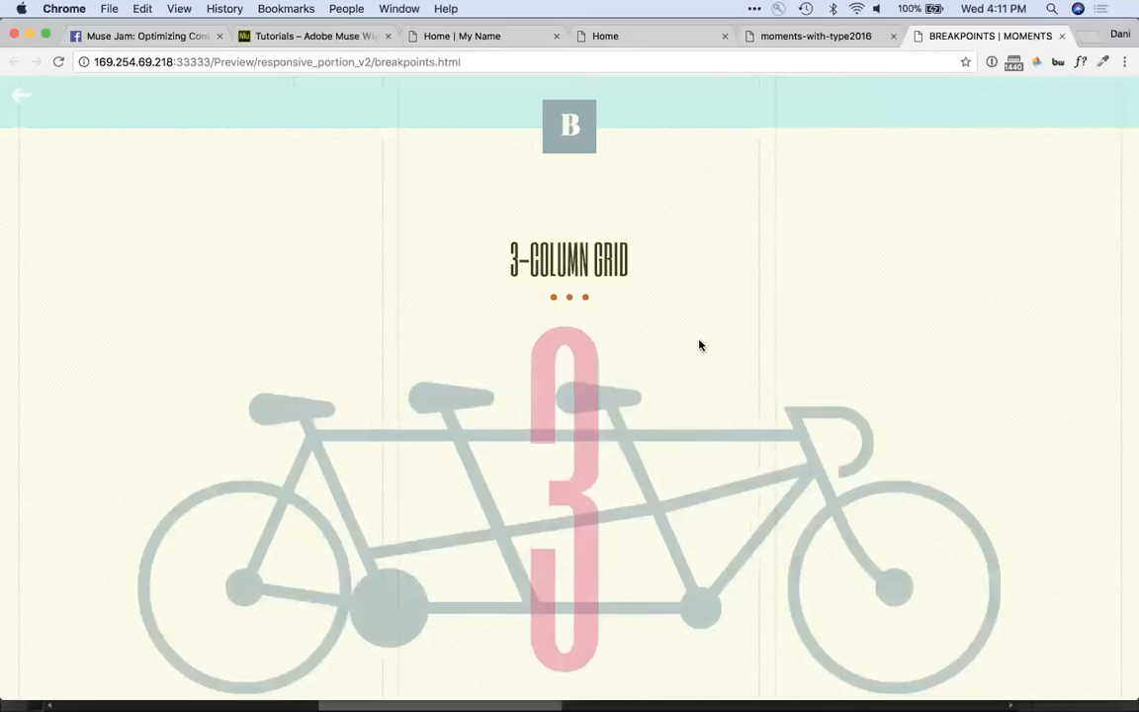
# Step: Examine how the three text columns below the headline reflow while narrowing the browser past the 846 breakpoint
pyautogui.scroll(-10, 699, 343)
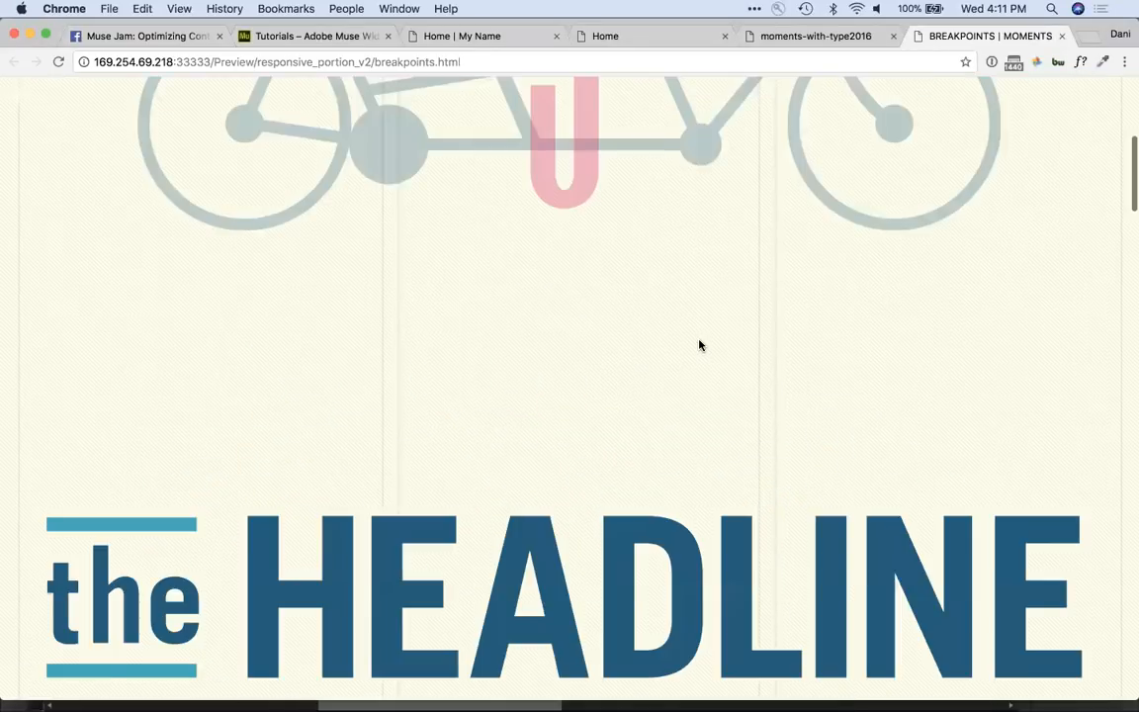
pyautogui.scroll(-12, 699, 343)
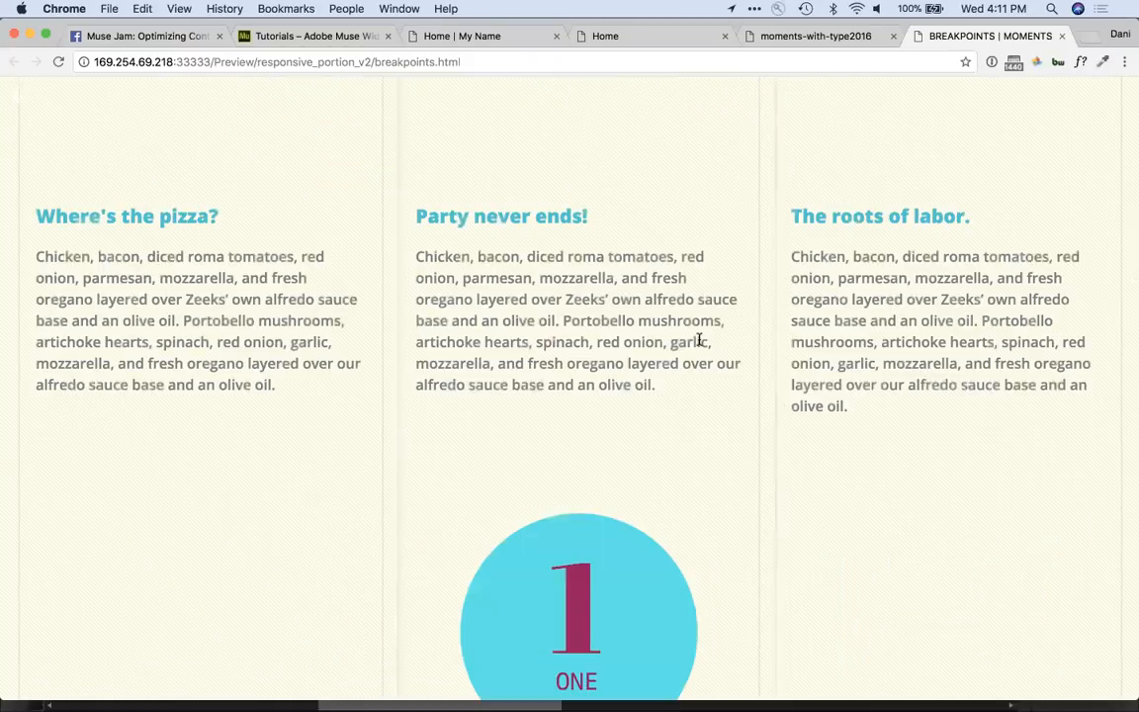
pyautogui.moveTo(1132, 301); pyautogui.dragTo(967, 348)
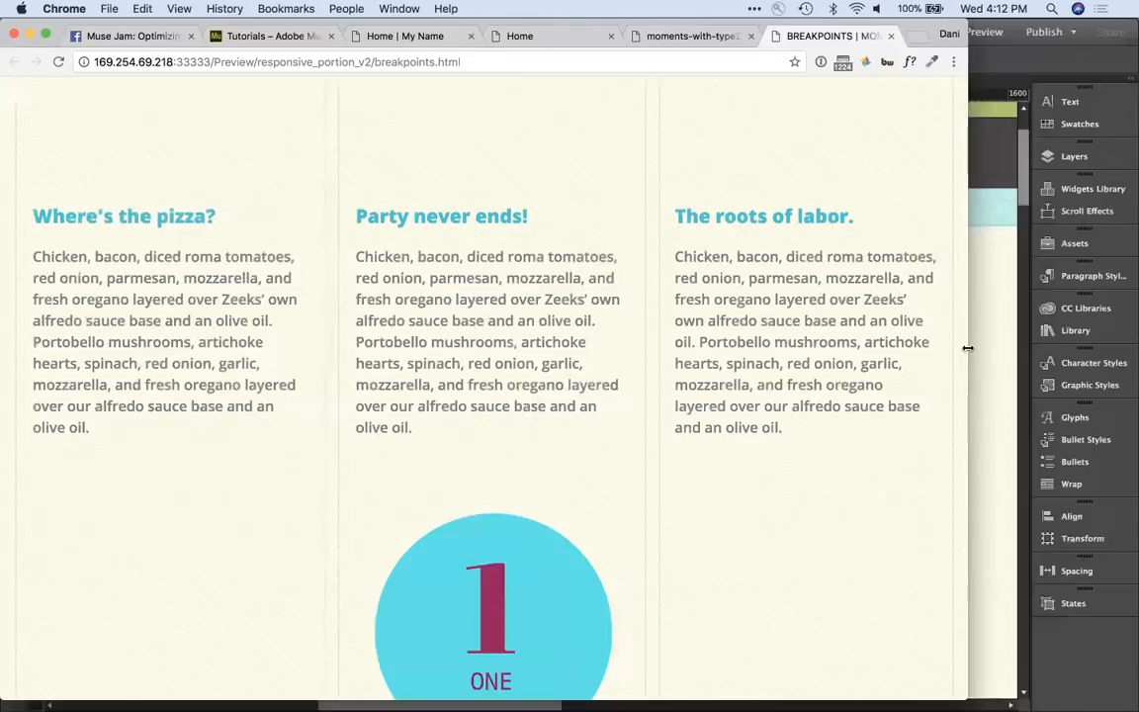
pyautogui.moveTo(967, 348); pyautogui.dragTo(811, 386)
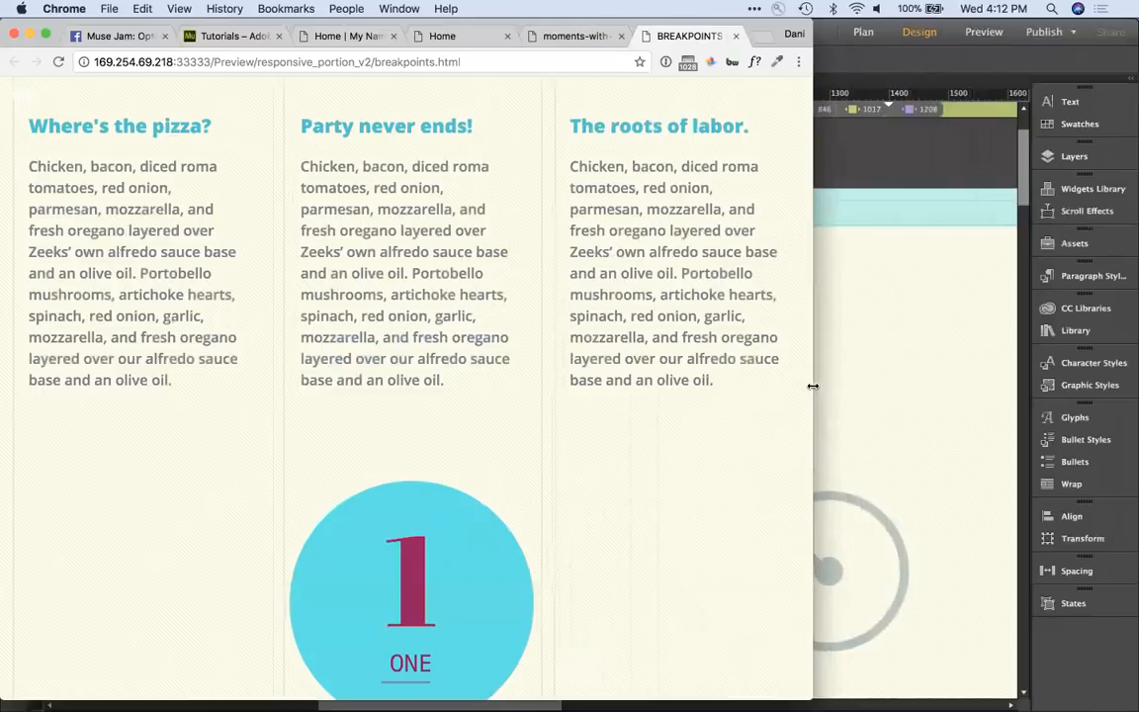
pyautogui.moveTo(811, 385); pyautogui.dragTo(687, 414)
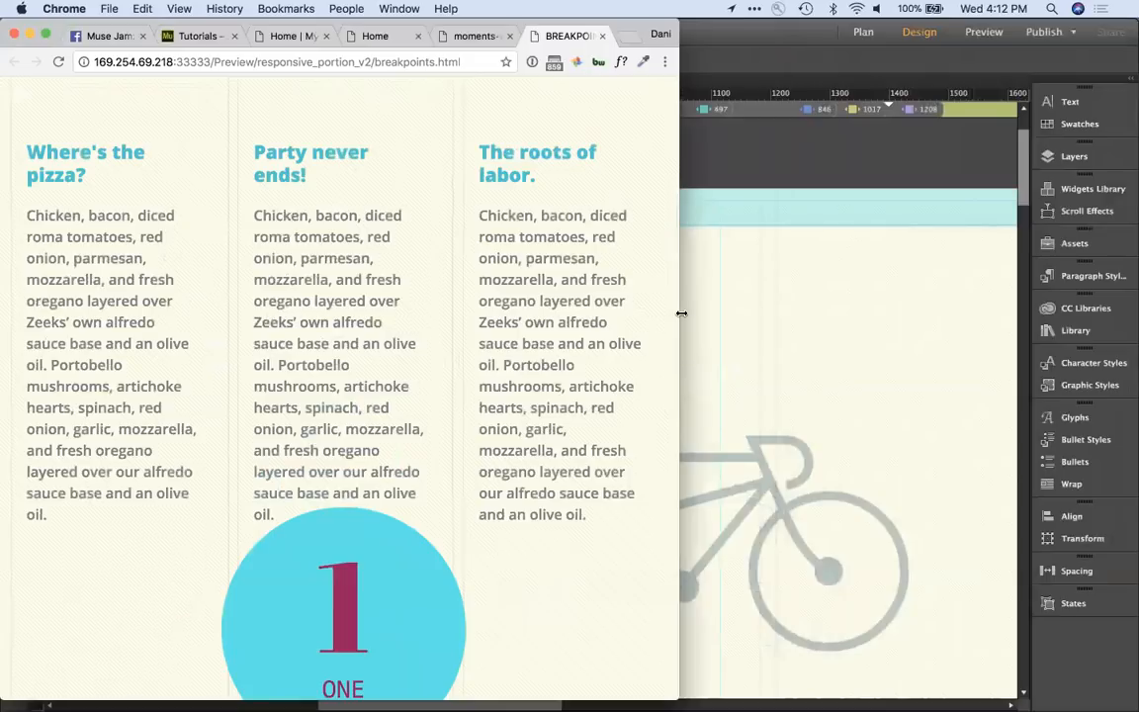
pyautogui.moveTo(681, 313); pyautogui.dragTo(657, 315)
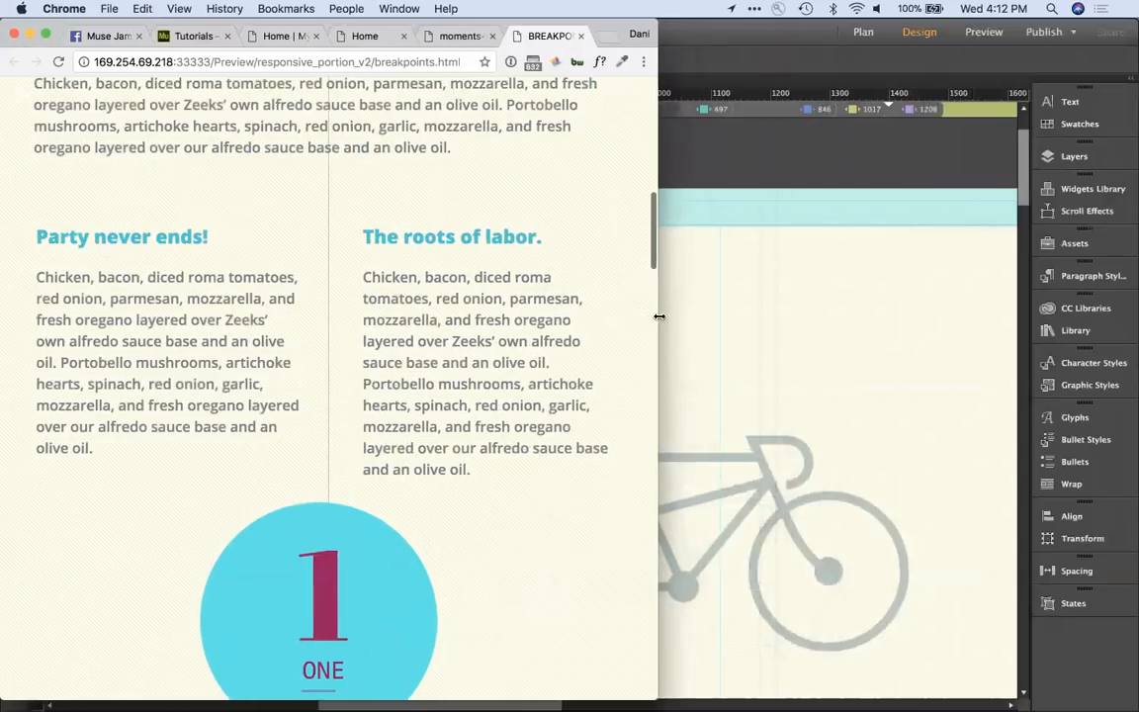
# Step: Inspect the two-column text layout, highlighting the "Where's the pizza?" paragraph that spans both columns
pyautogui.scroll(2, 498, 333)
pyautogui.scroll(3, 499, 333)
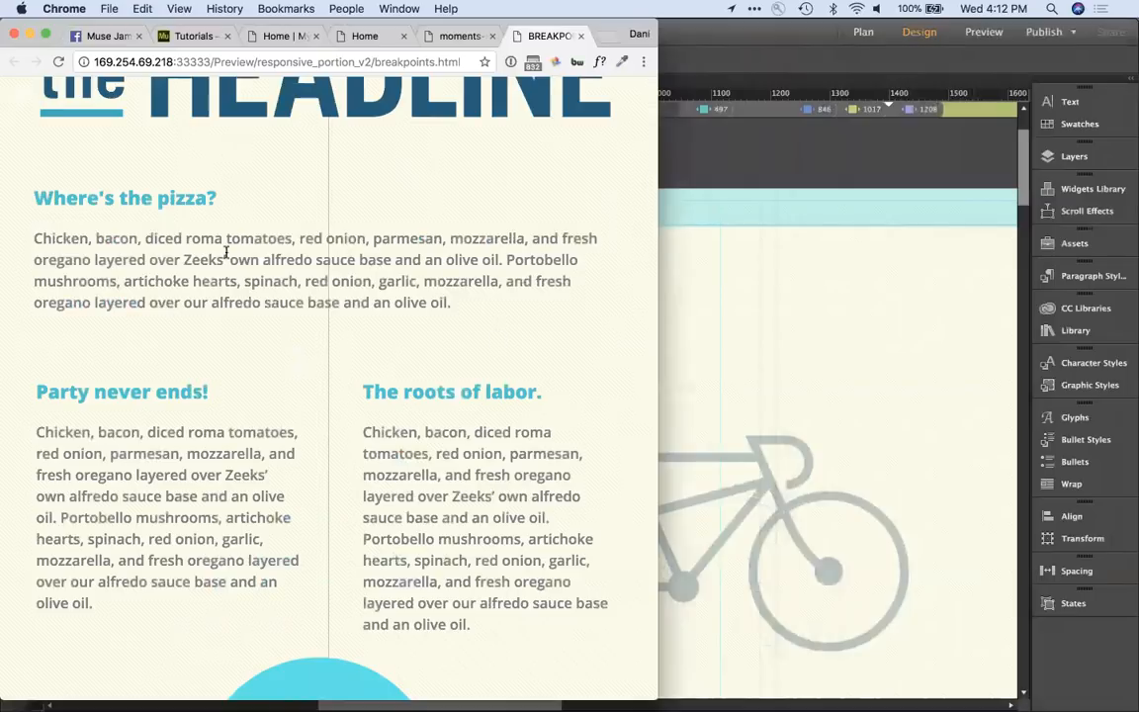
pyautogui.moveTo(34, 237); pyautogui.dragTo(501, 307)
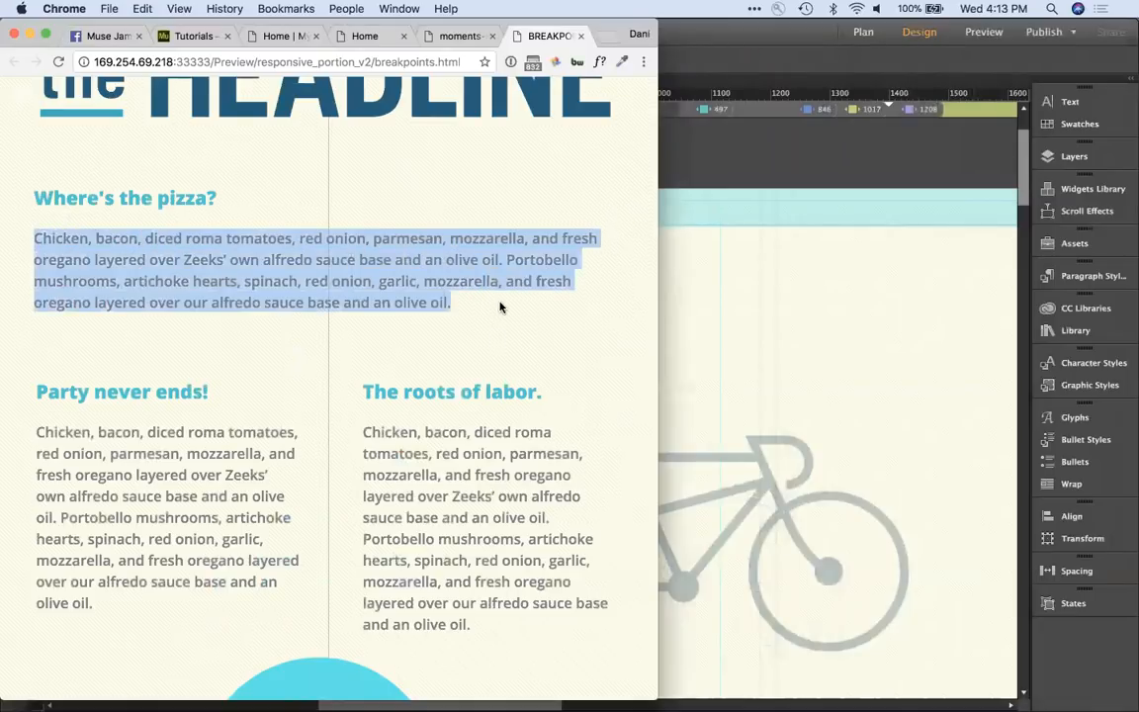
pyautogui.scroll(-3, 499, 307)
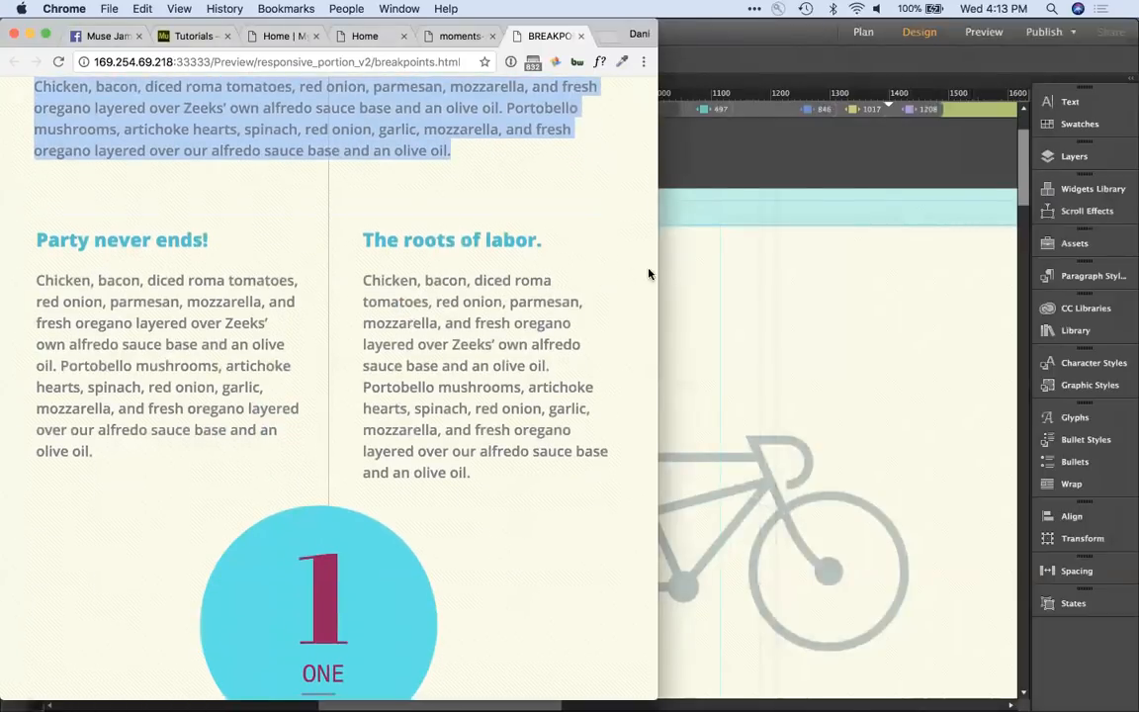
# Step: Narrow the browser below the 497 breakpoint and examine the stacked text blocks, highlighting the "Where's the pizza?" section
pyautogui.moveTo(655, 267); pyautogui.dragTo(351, 341)
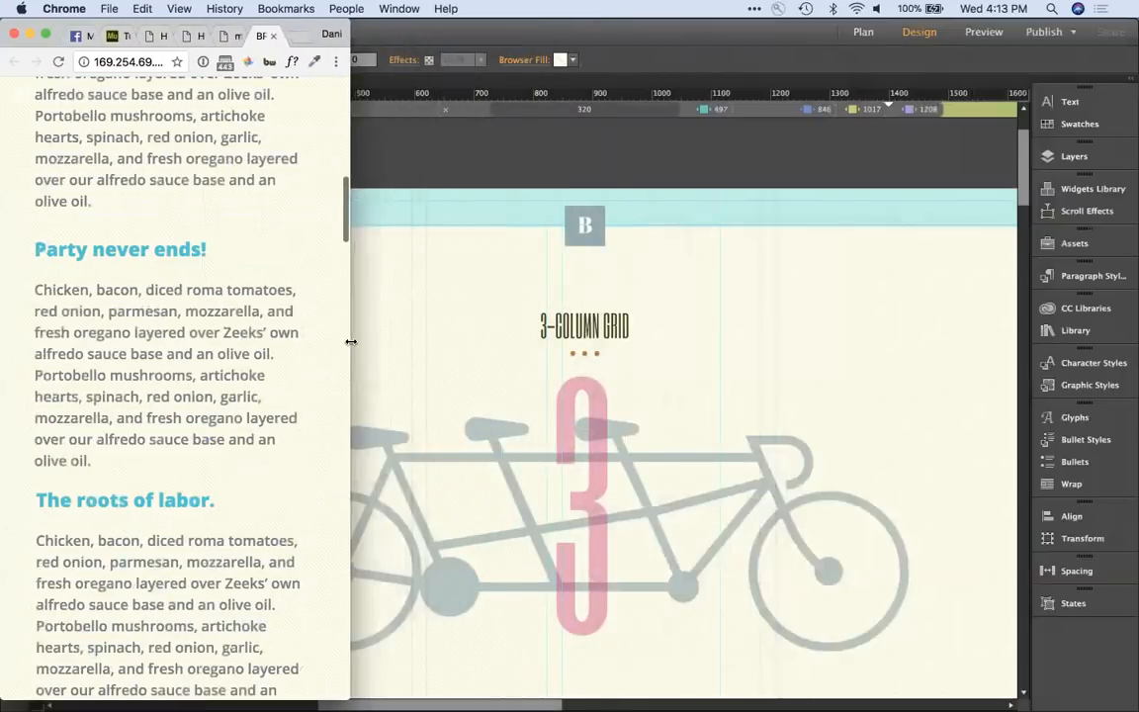
pyautogui.scroll(10, 208, 333)
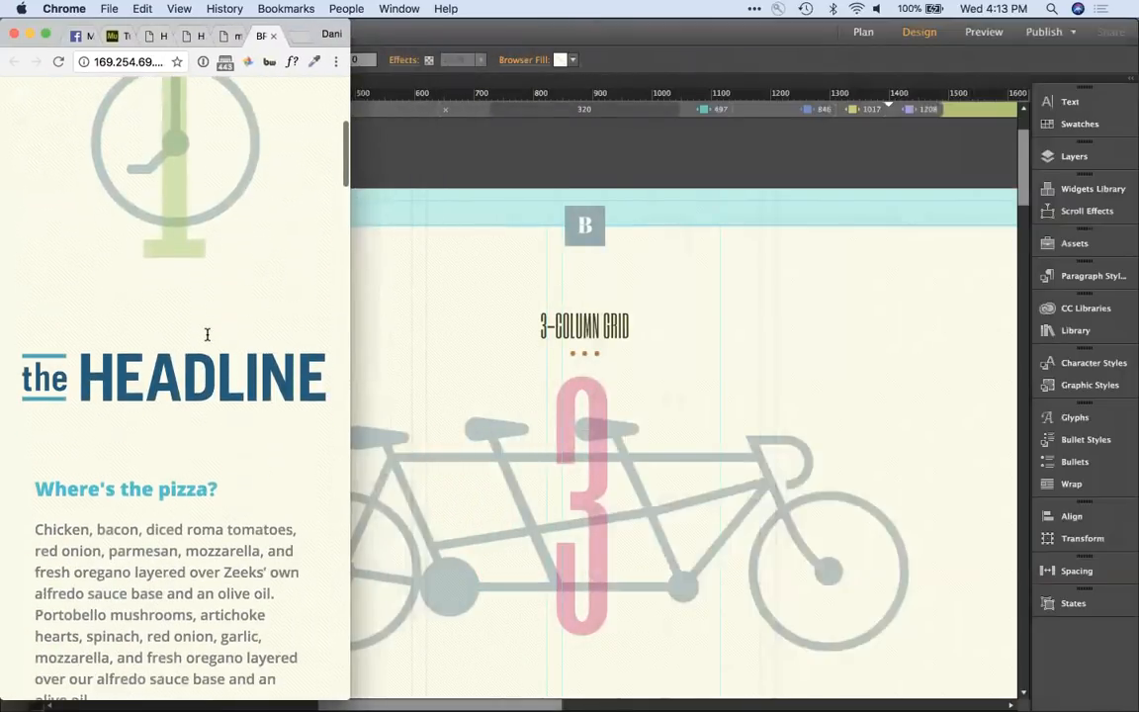
pyautogui.scroll(-2, 206, 334)
pyautogui.scroll(-5, 208, 333)
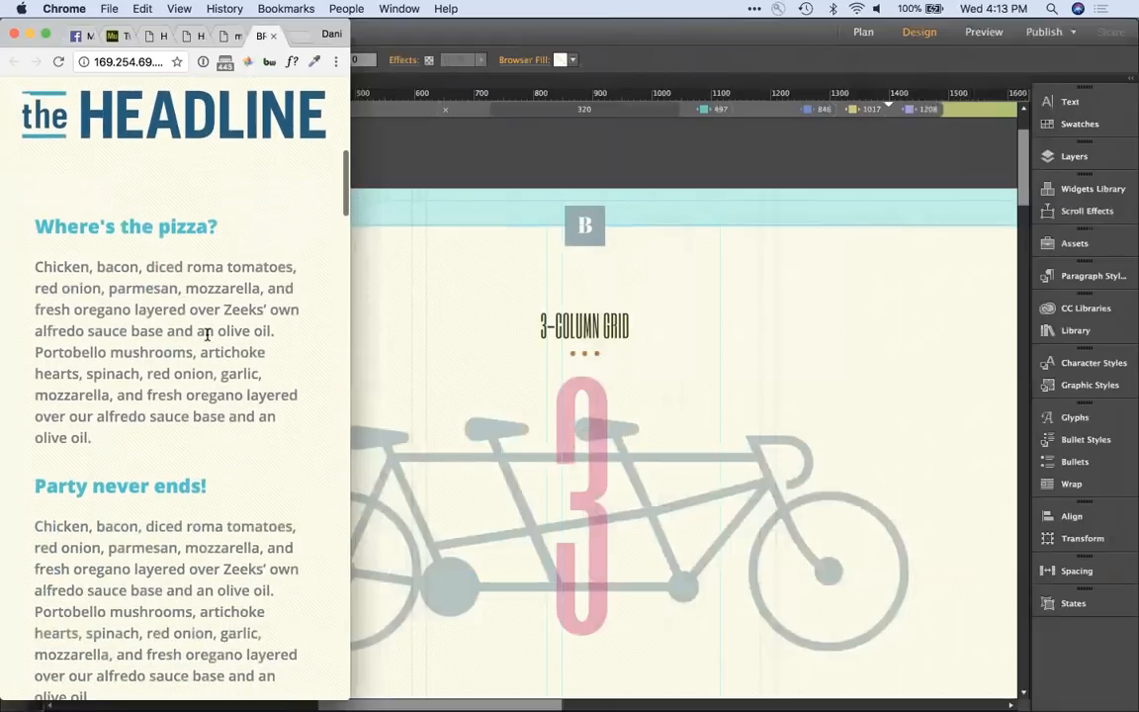
pyautogui.moveTo(36, 202); pyautogui.dragTo(246, 427)
pyautogui.scroll(-5, 230, 469)
pyautogui.scroll(-3, 230, 468)
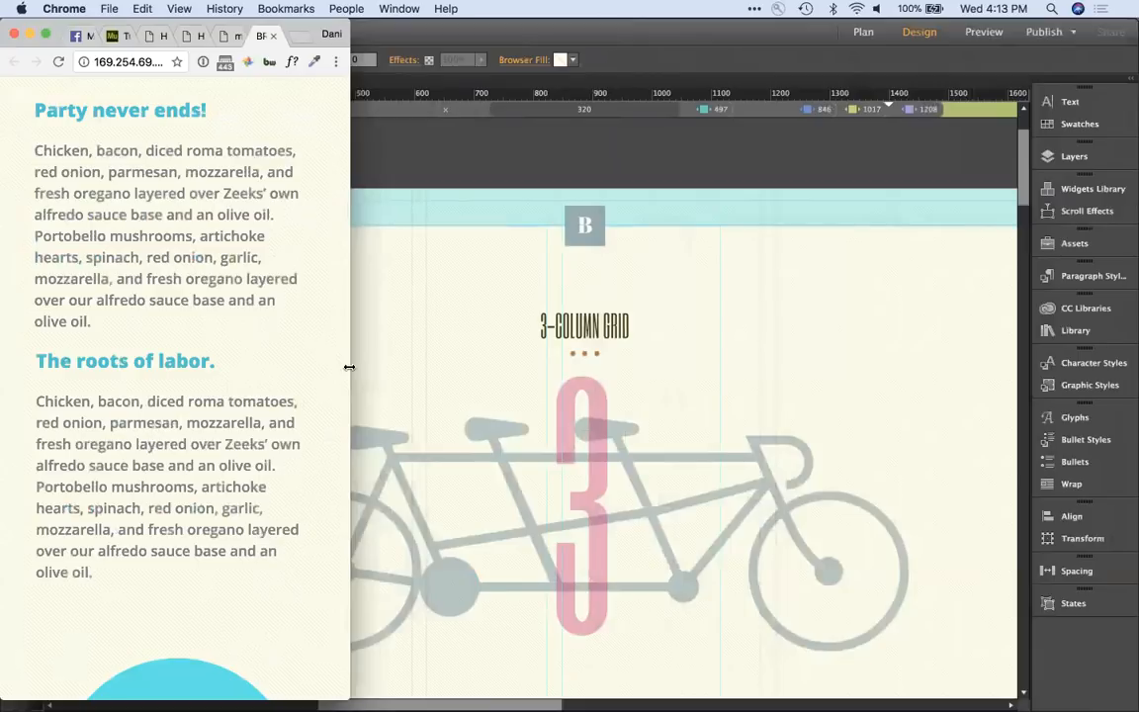
# Step: Shrink the browser to its minimum width, check the spacing between stacked text blocks and clear the text highlight
pyautogui.moveTo(349, 367); pyautogui.dragTo(297, 370)
pyautogui.scroll(-5, 250, 423)
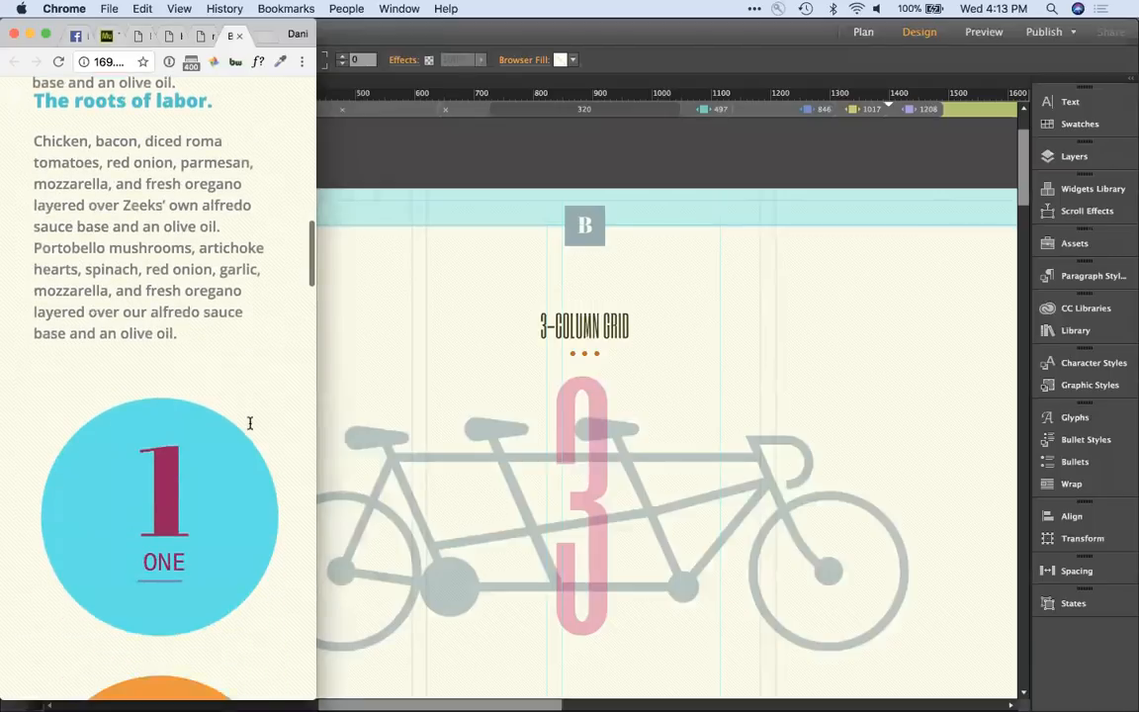
pyautogui.scroll(7, 250, 425)
pyautogui.scroll(5, 250, 427)
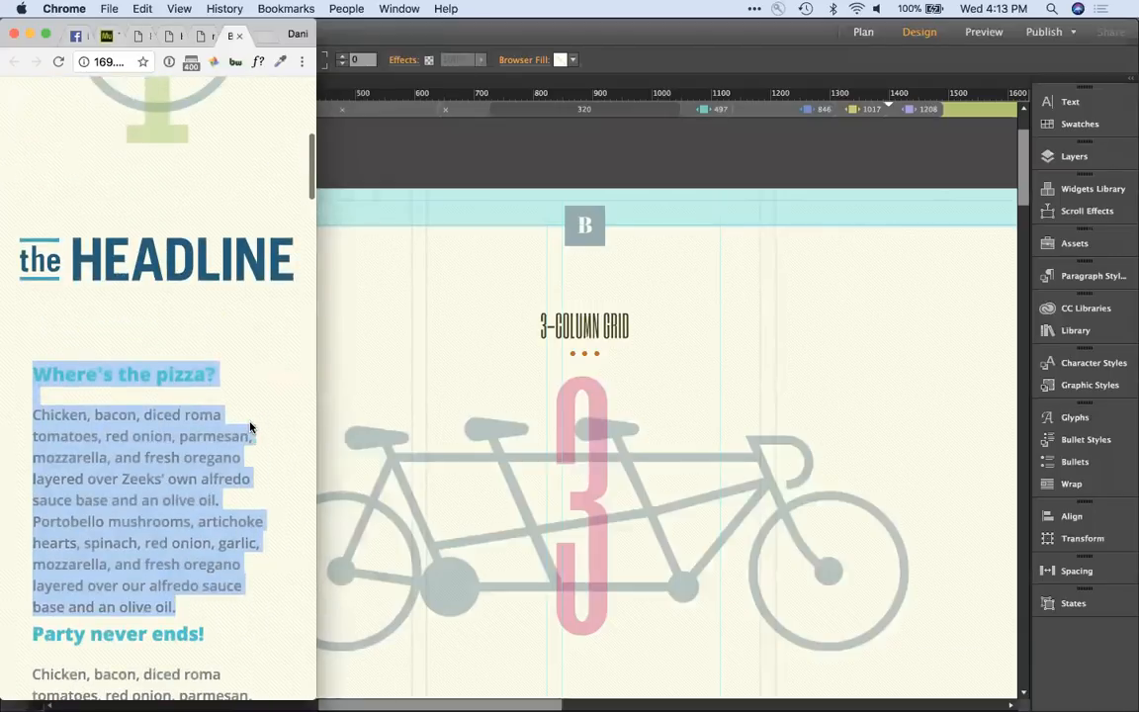
pyautogui.scroll(-2, 250, 425)
pyautogui.click(253, 470)
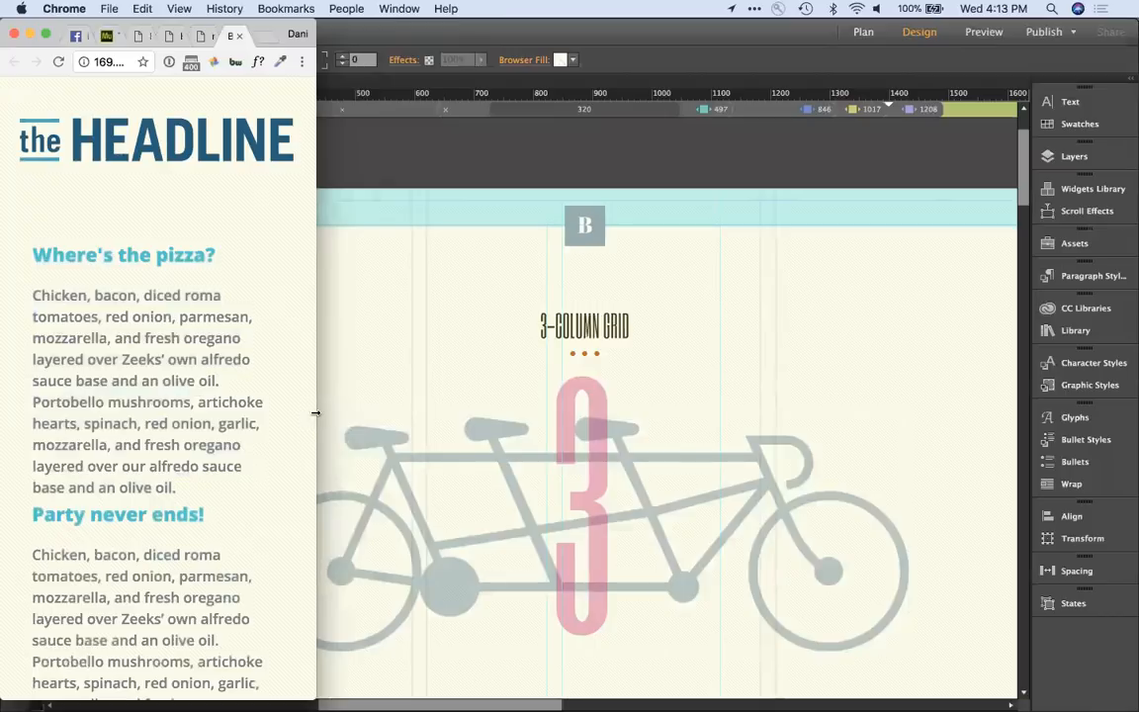
# Step: Widen the browser to nearly full screen and review the headline and 3-column grid illustration
pyautogui.moveTo(316, 413); pyautogui.dragTo(981, 391)
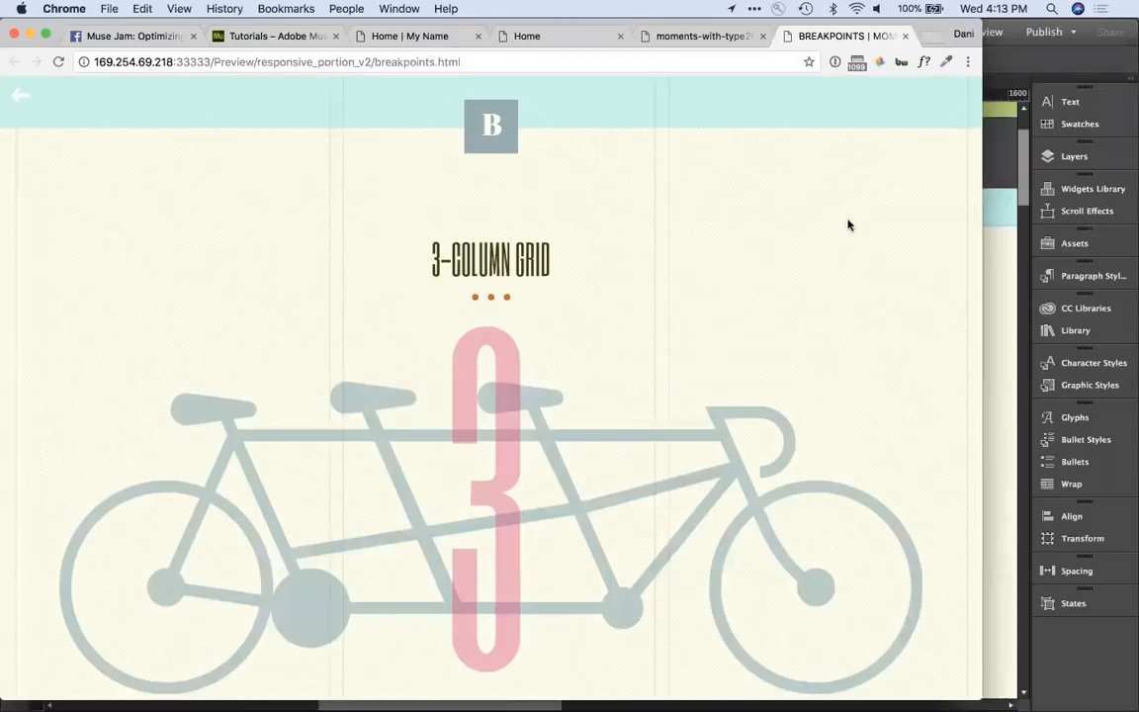
pyautogui.press('alt+super+f')
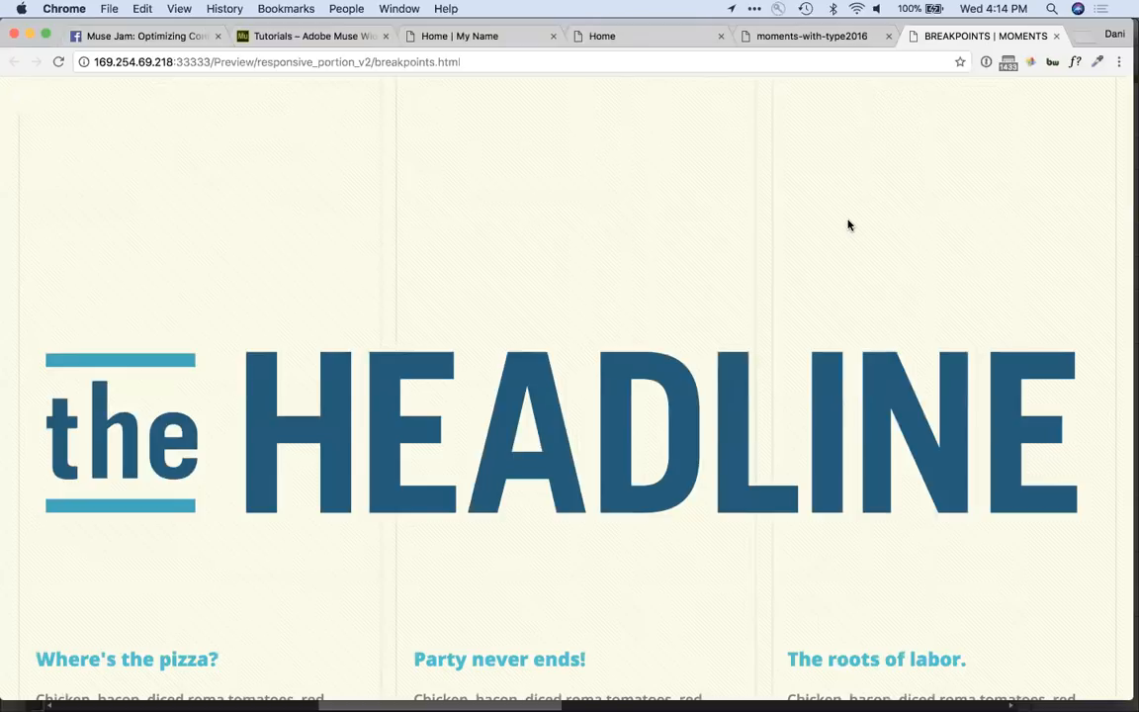
pyautogui.scroll(2, 847, 225)
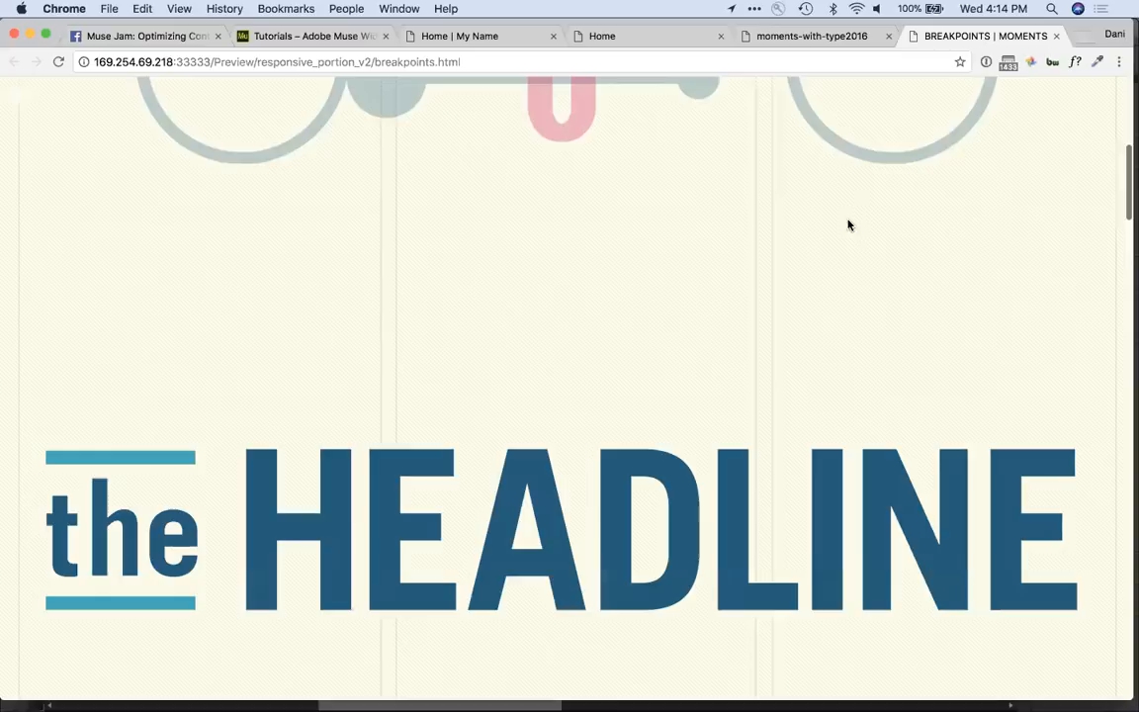
pyautogui.scroll(5, 859, 187)
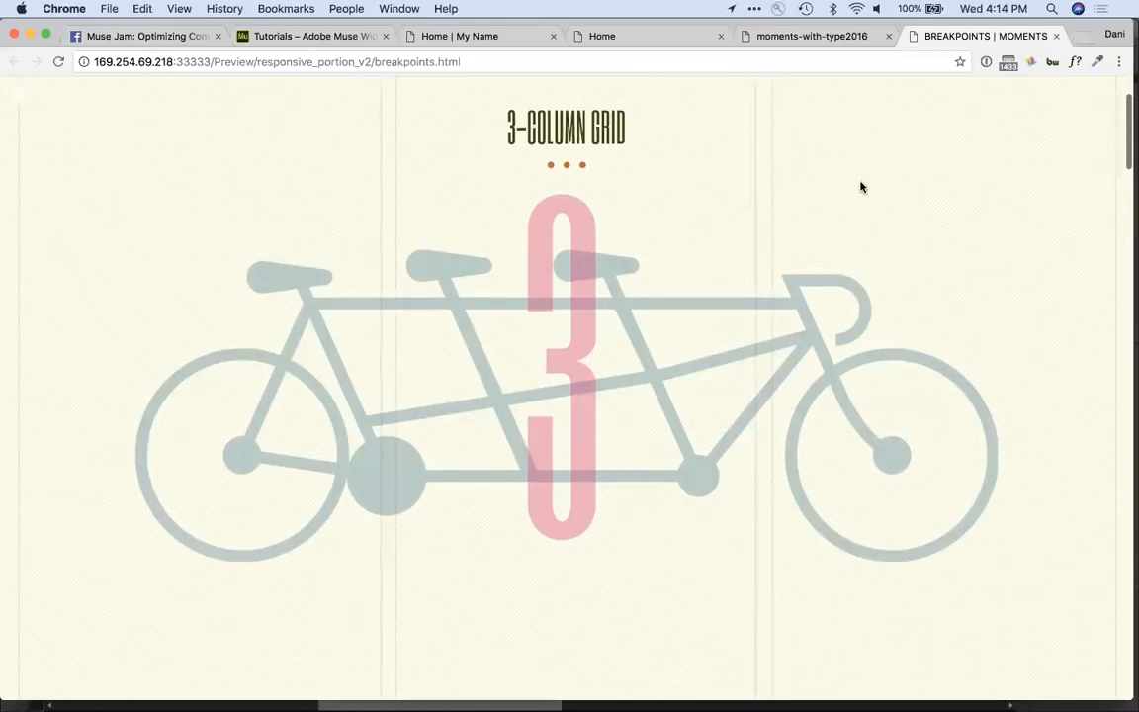
pyautogui.scroll(1, 860, 187)
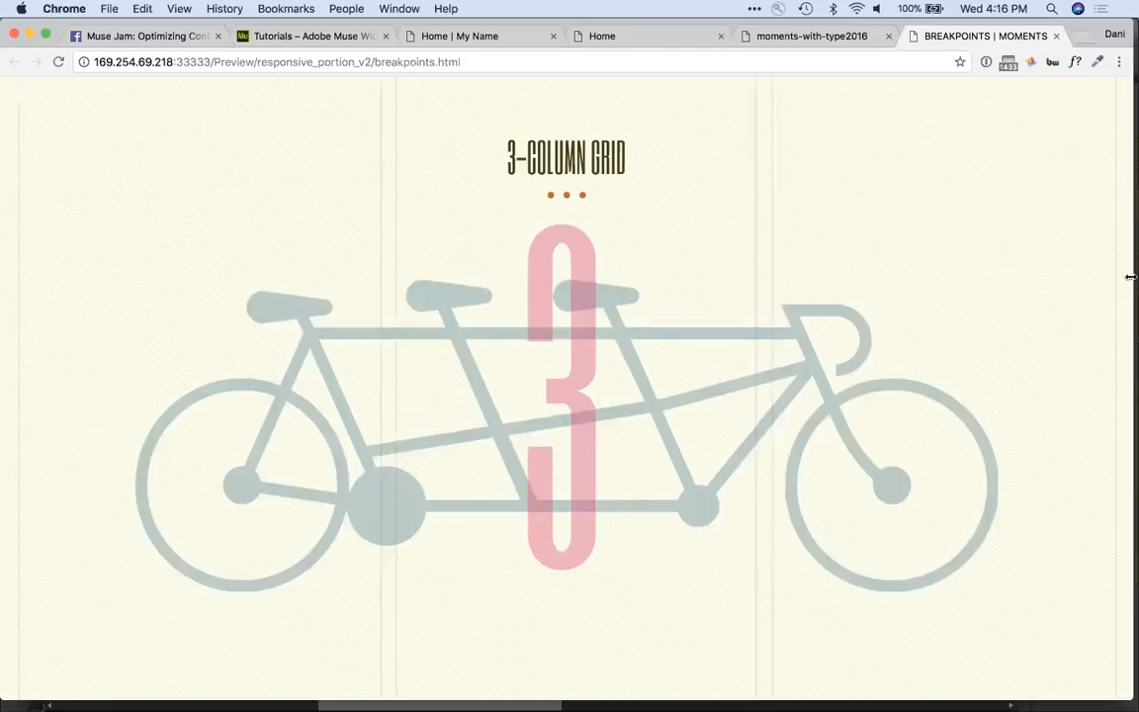
# Step: Compare the 3-, 2- and 1-column bicycle layouts by narrowing the browser to its minimum and widening it again
pyautogui.moveTo(1130, 287); pyautogui.dragTo(907, 341)
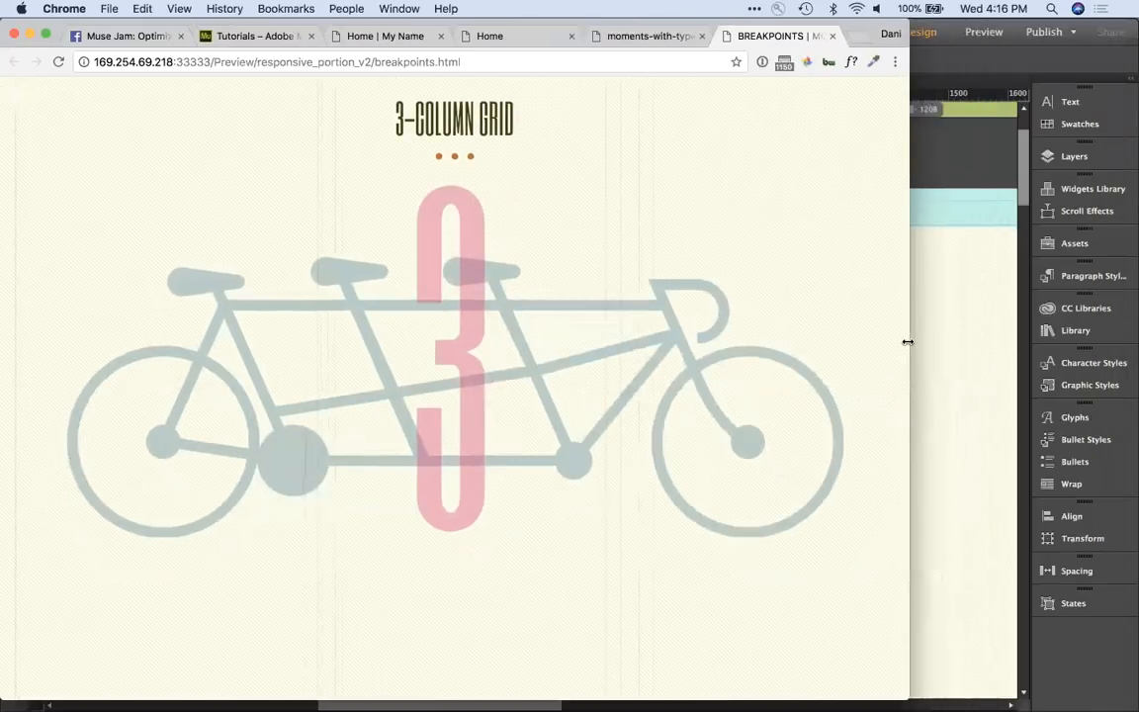
pyautogui.moveTo(907, 341); pyautogui.dragTo(605, 412)
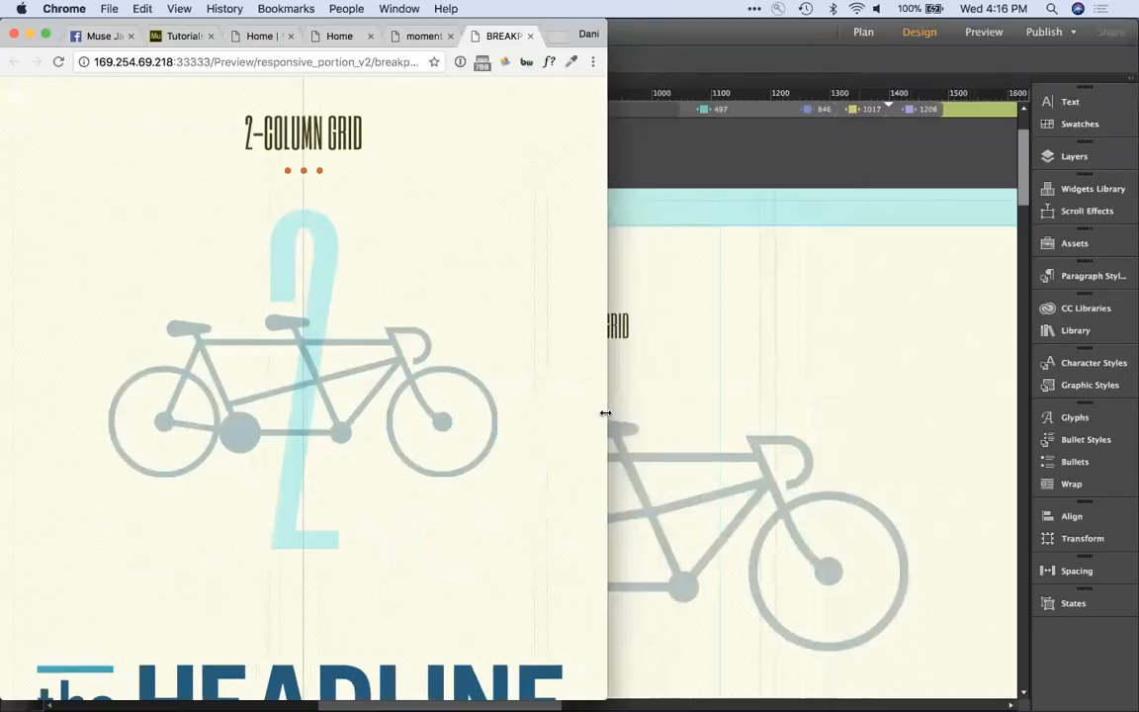
pyautogui.moveTo(605, 412); pyautogui.dragTo(314, 443)
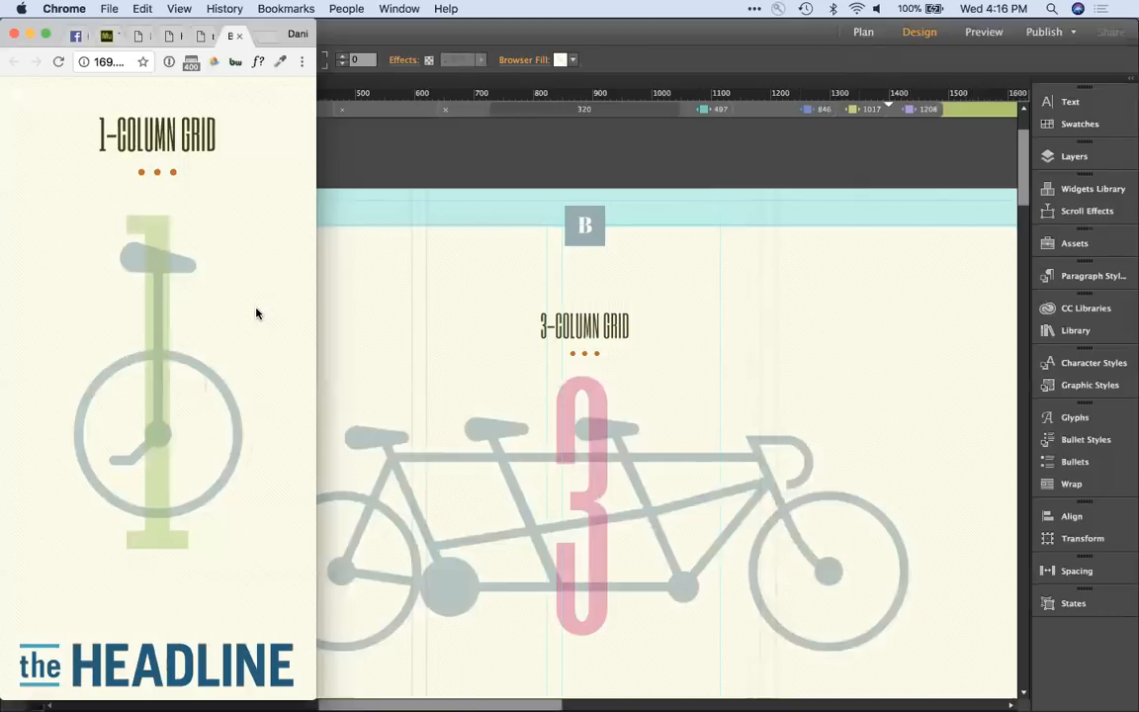
pyautogui.scroll(-10, 255, 313)
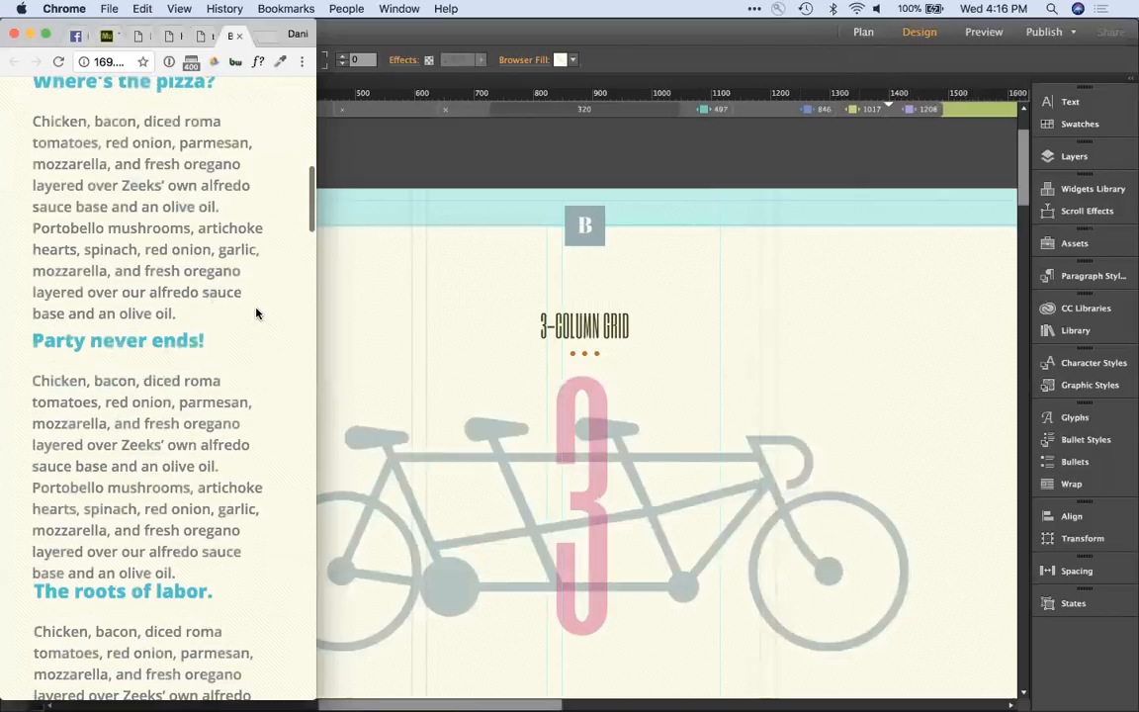
pyautogui.scroll(12, 256, 313)
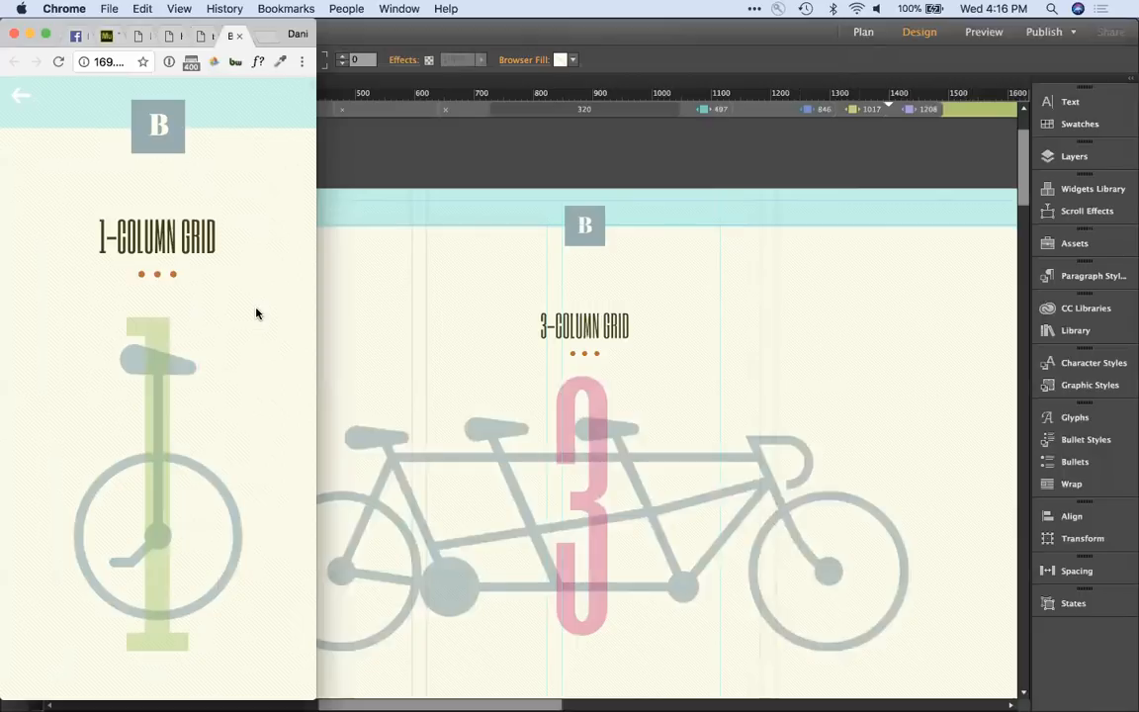
pyautogui.moveTo(315, 251); pyautogui.dragTo(1124, 210)
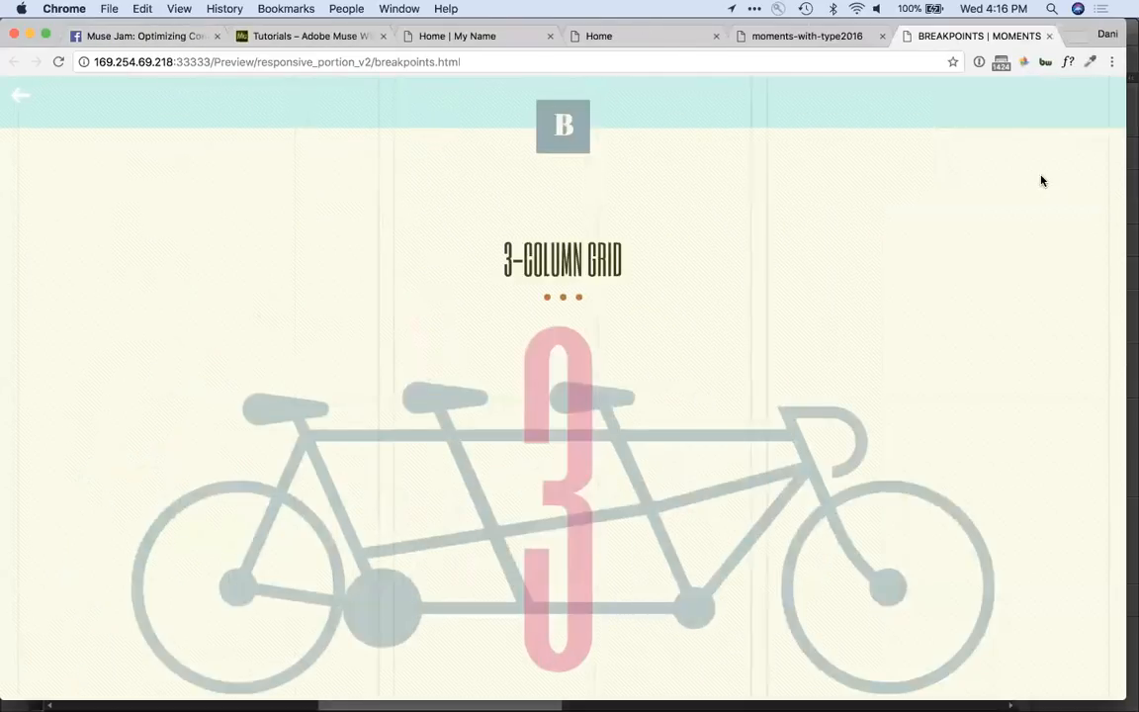
# Step: Close the moments-with-type2016, Home, Tutorials and Muse Jam browser tabs, keeping the My Name and BREAKPOINTS pages open
pyautogui.click(840, 41)
pyautogui.press('super+w')
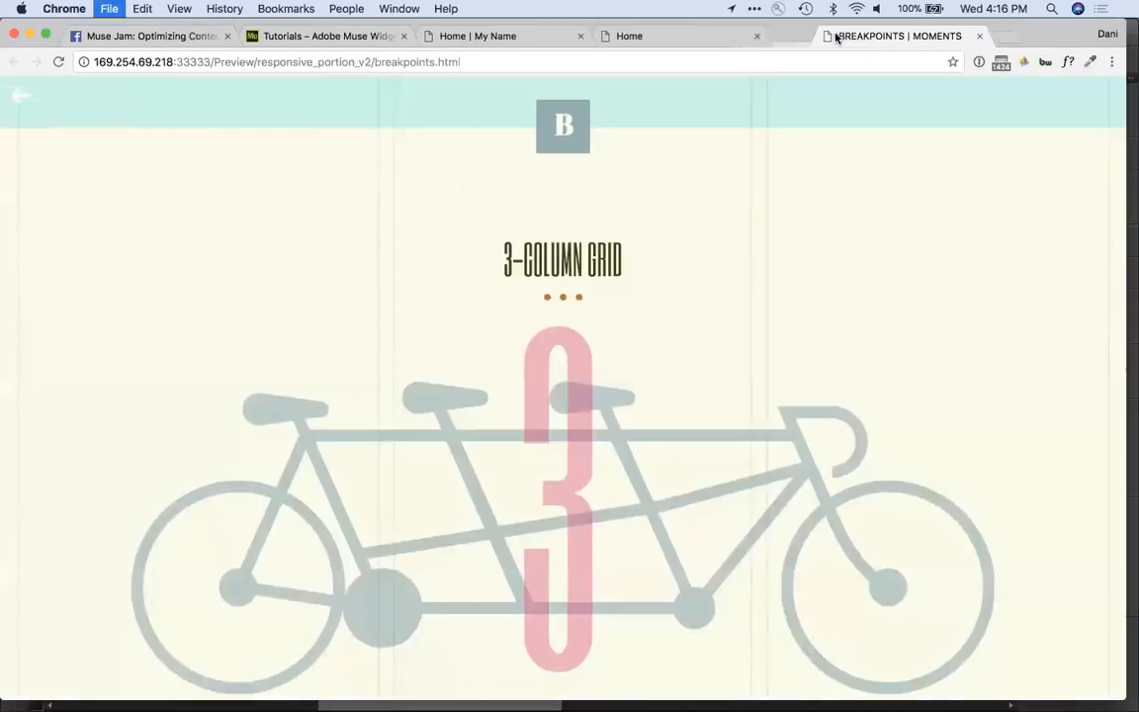
pyautogui.click(617, 36)
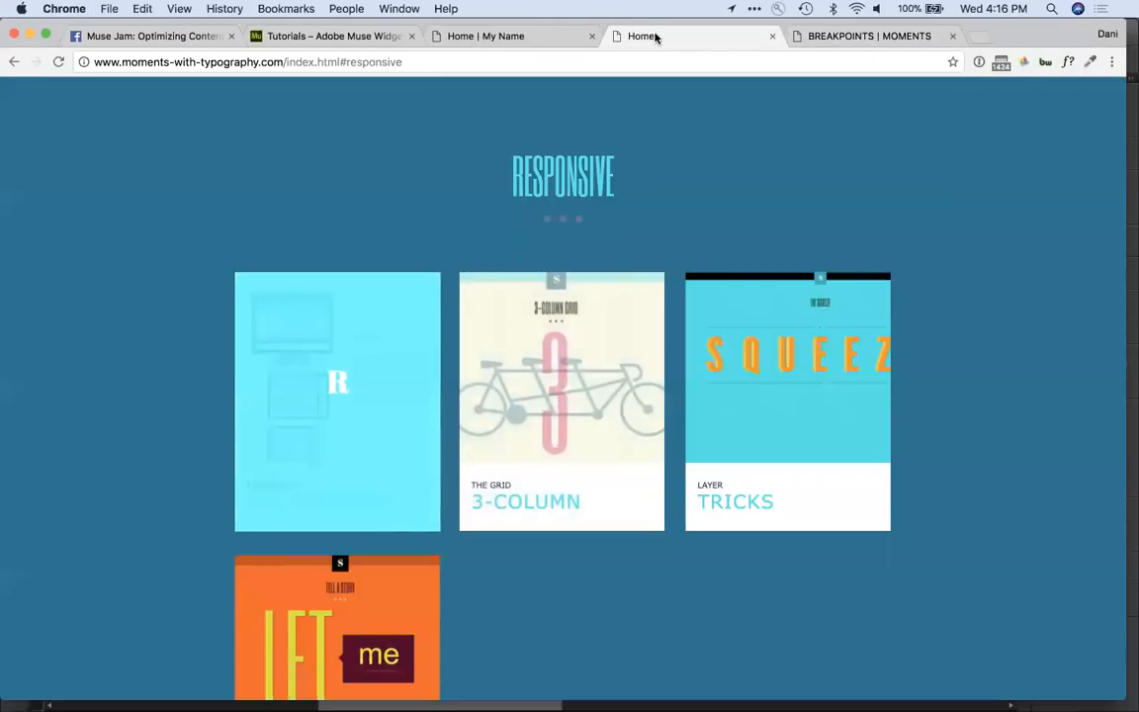
pyautogui.press('super+w')
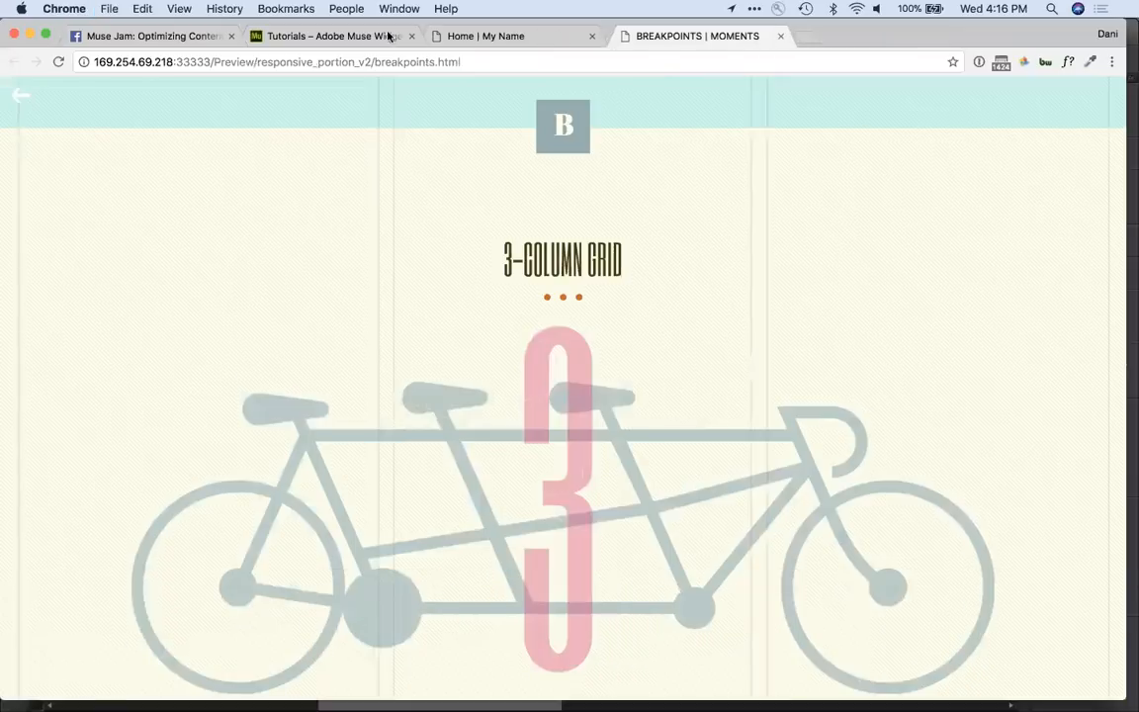
pyautogui.click(326, 37)
pyautogui.press('super+w')
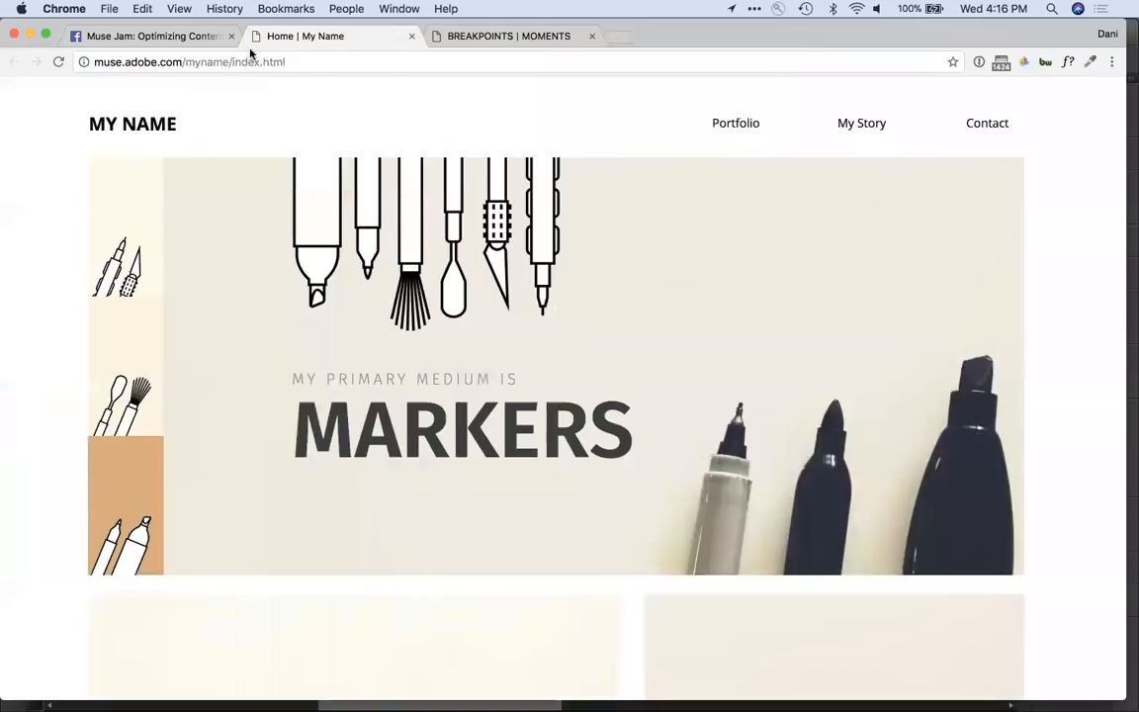
pyautogui.click(170, 34)
pyautogui.press('super+w')
# Step: Switch to Evernote and review the Muse Jam note's links and mobile menu resources, highlighting the Mobile "Sprite" Example line
pyautogui.press('super+Tab')
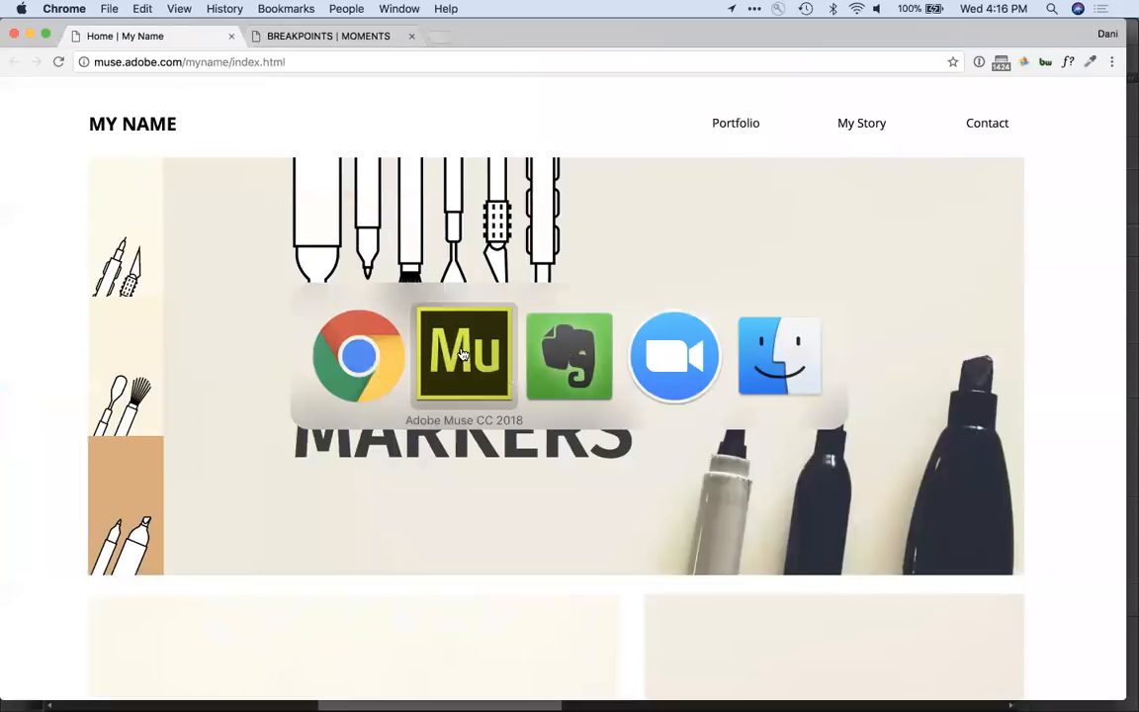
pyautogui.press('super+Tab')
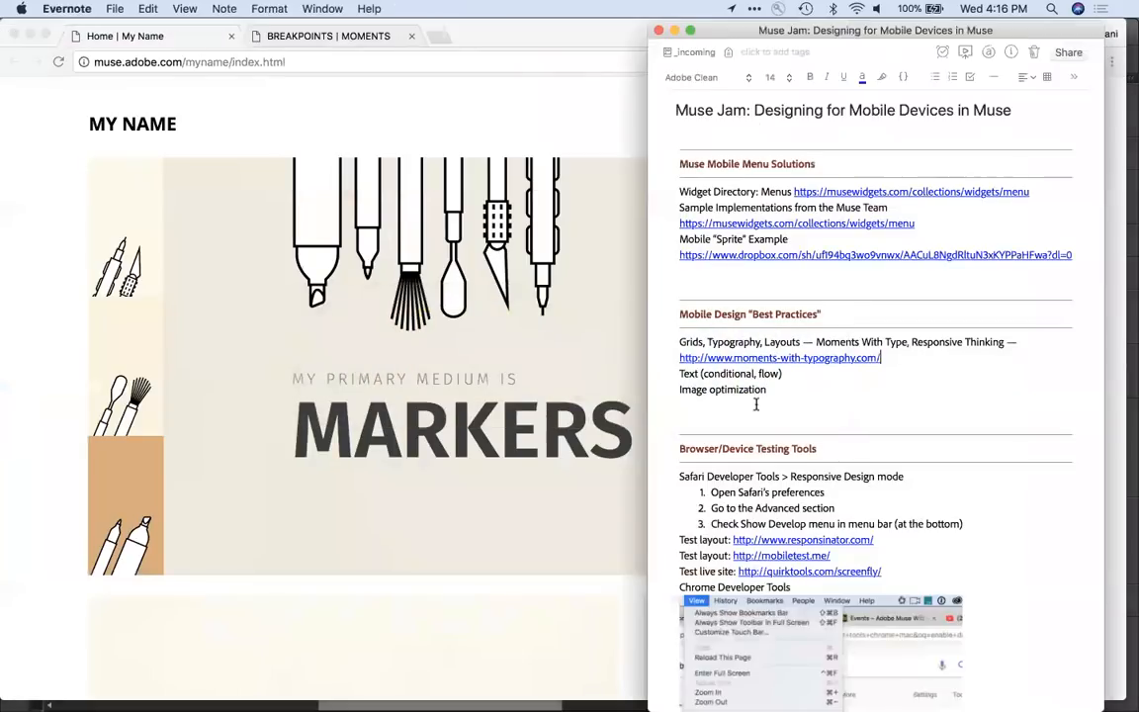
pyautogui.scroll(5, 886, 435)
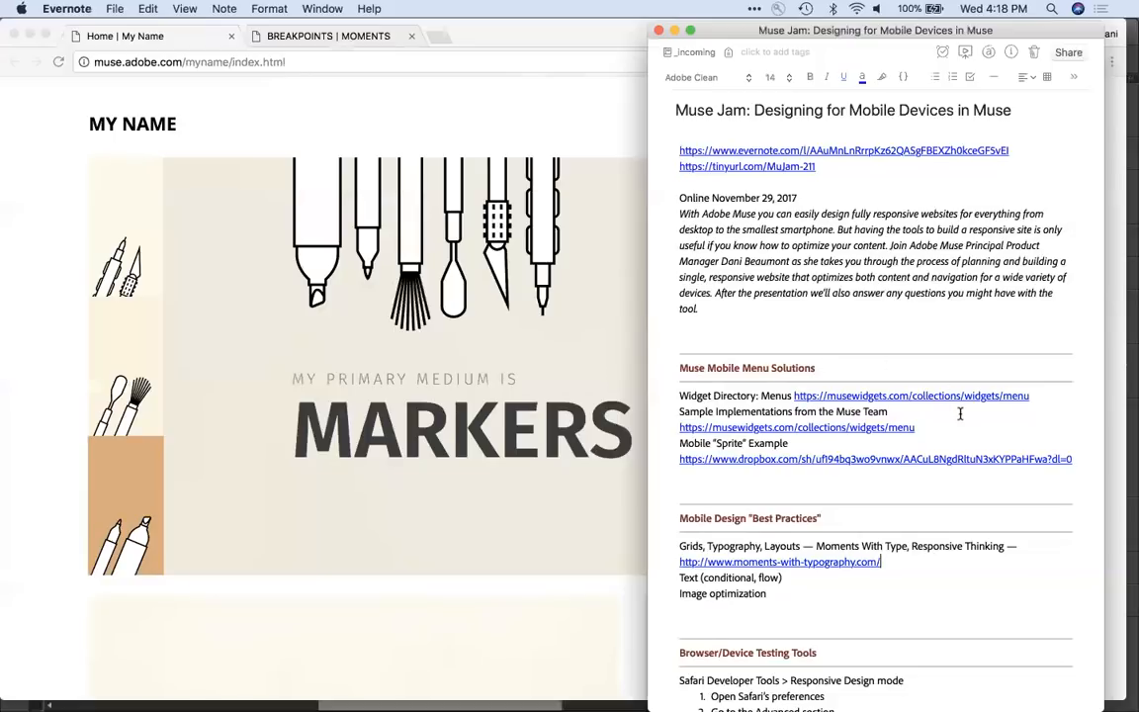
pyautogui.scroll(-1, 959, 413)
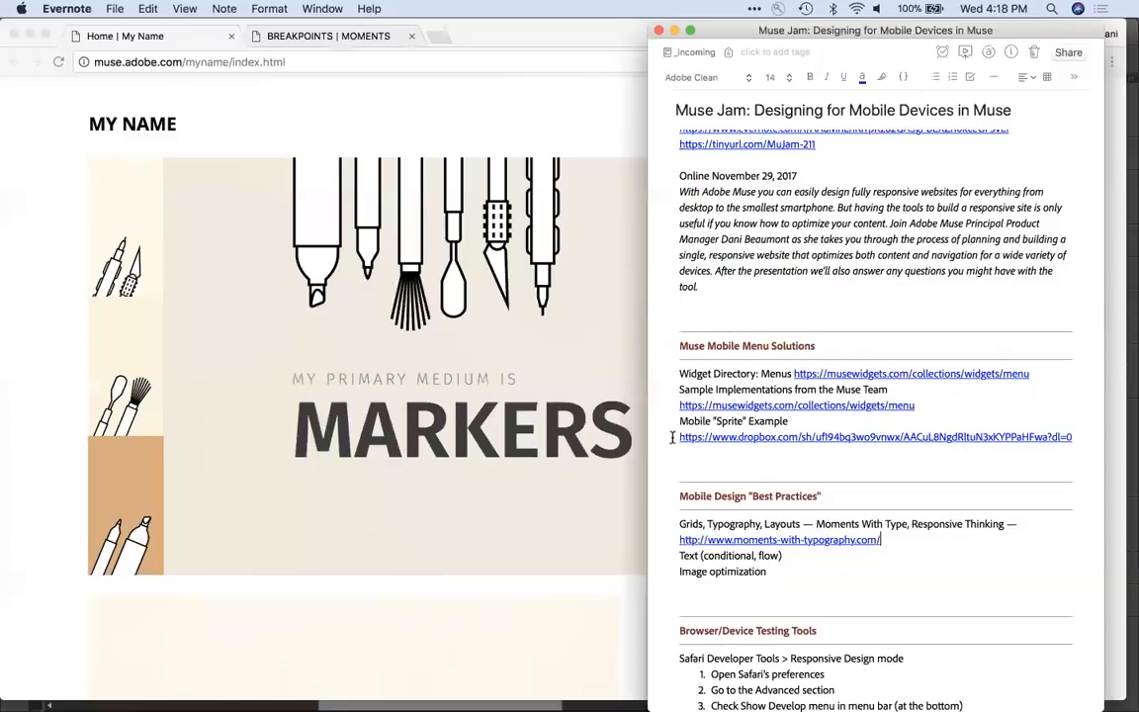
pyautogui.moveTo(679, 420); pyautogui.dragTo(791, 420)
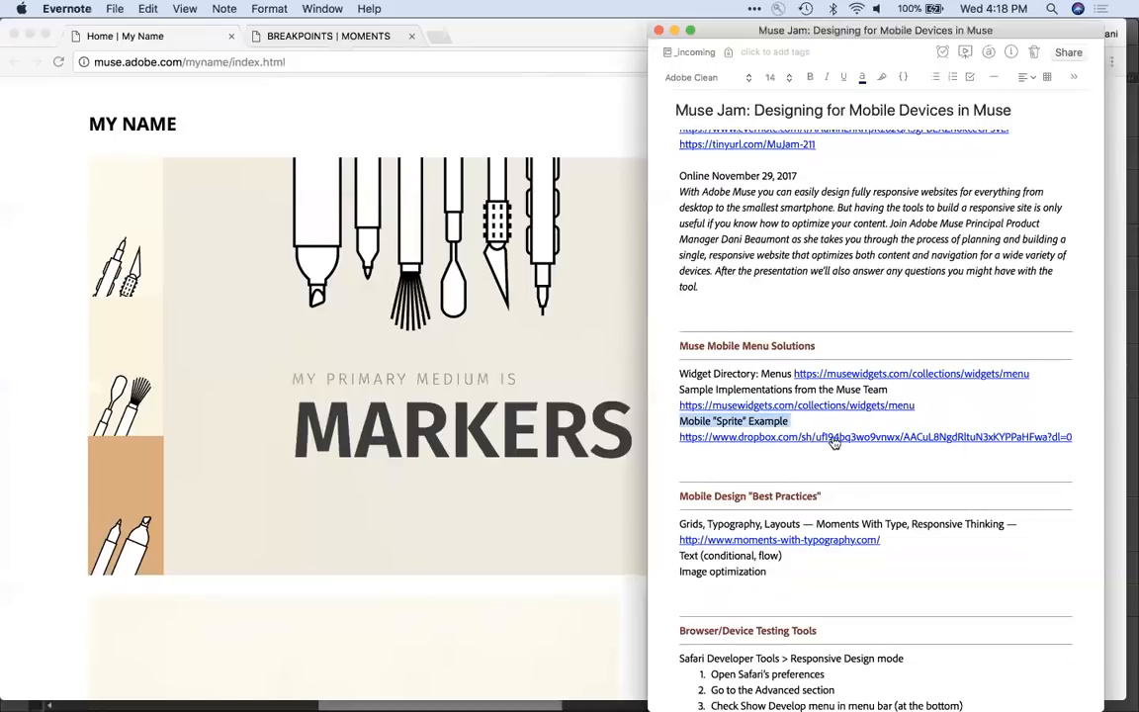
pyautogui.scroll(2, 855, 442)
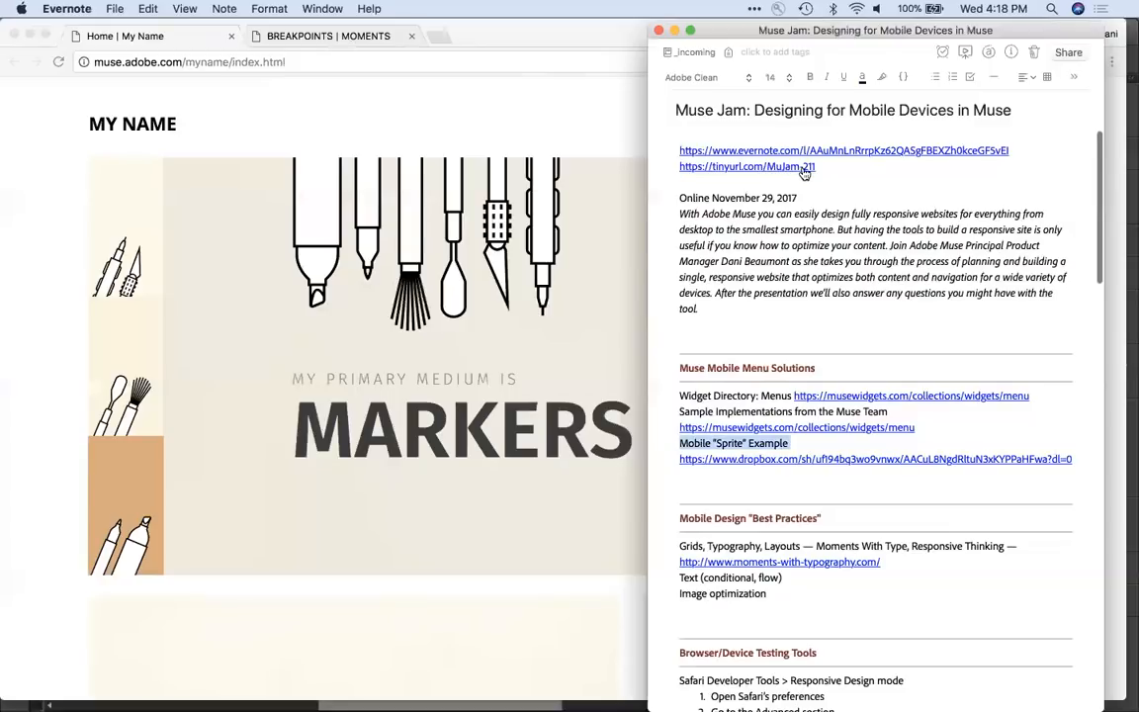
pyautogui.scroll(-5, 869, 401)
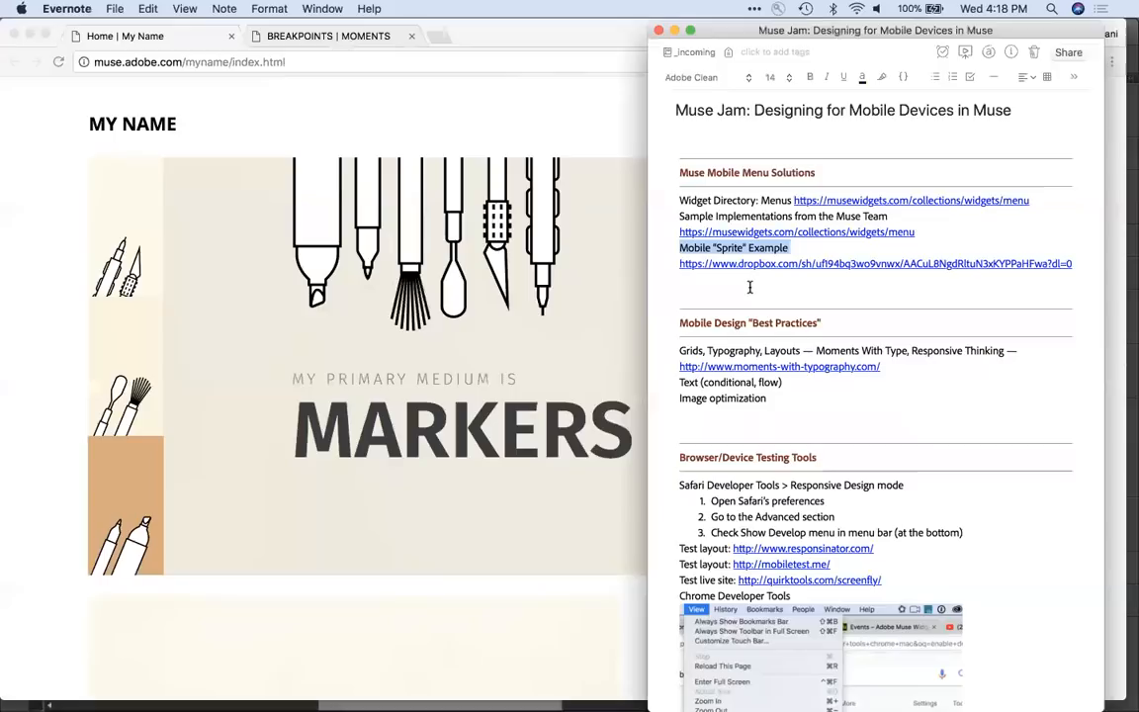
# Step: Switch to Adobe Muse and create a new fluid-width site with a 960 maximum page width and 1 column
pyautogui.click(586, 122)
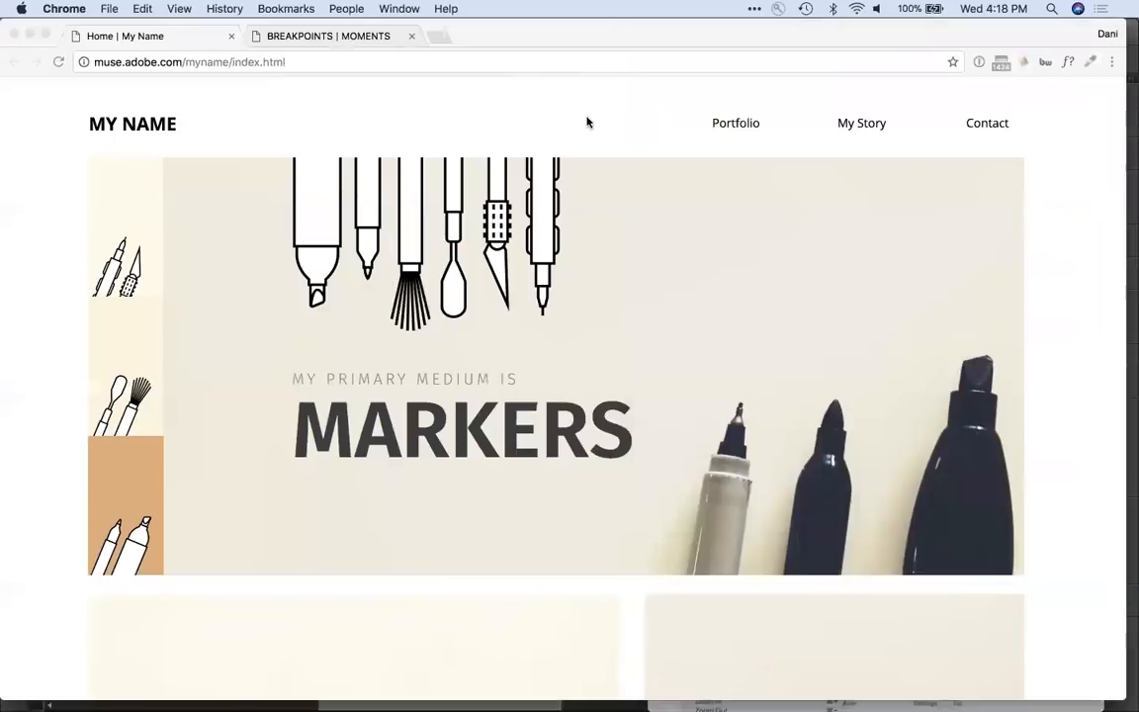
pyautogui.press('super+Tab')
pyautogui.press('super+Tab')
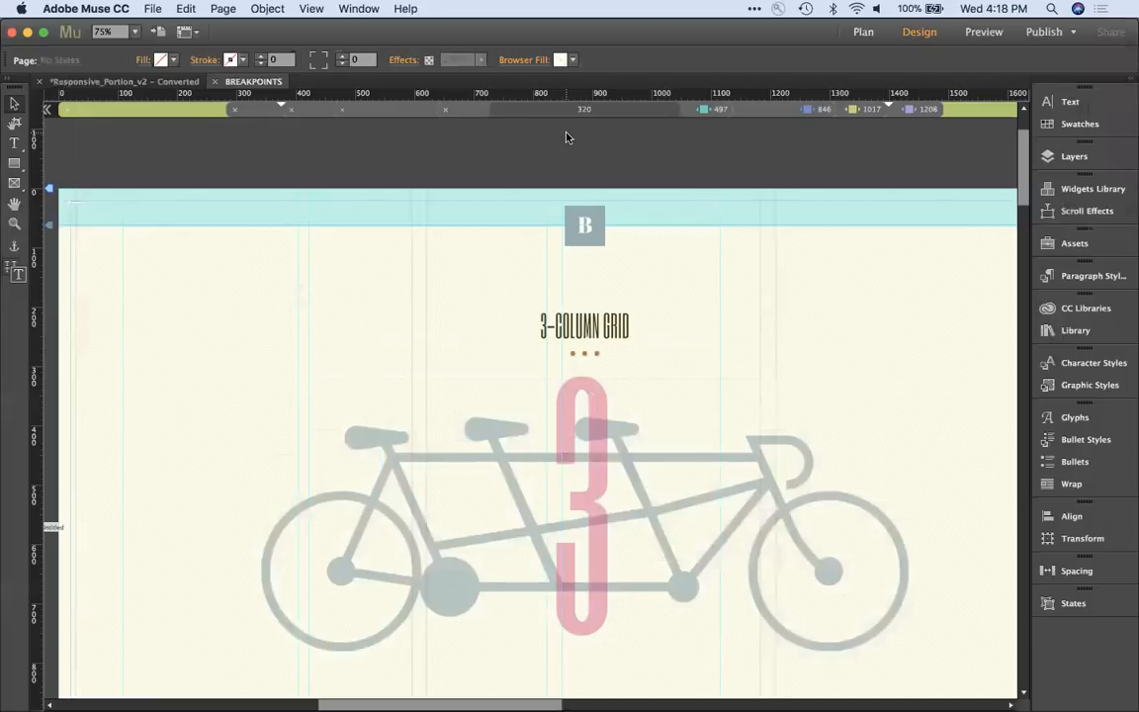
pyautogui.press('super+n')
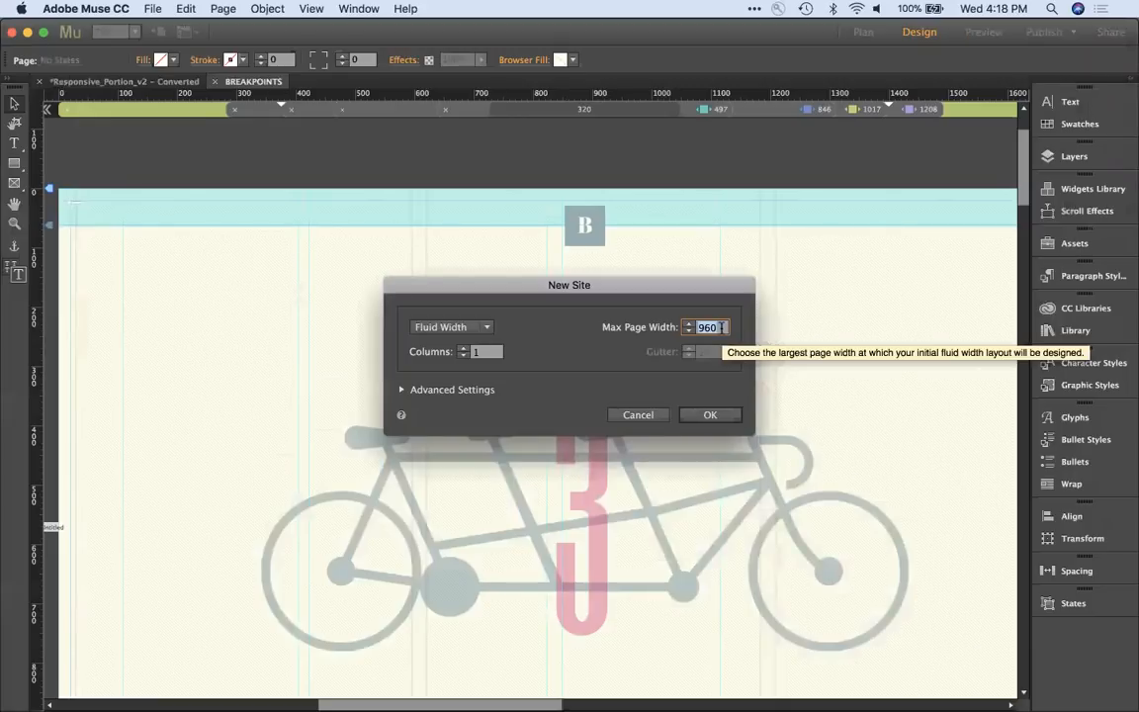
pyautogui.click(727, 415)
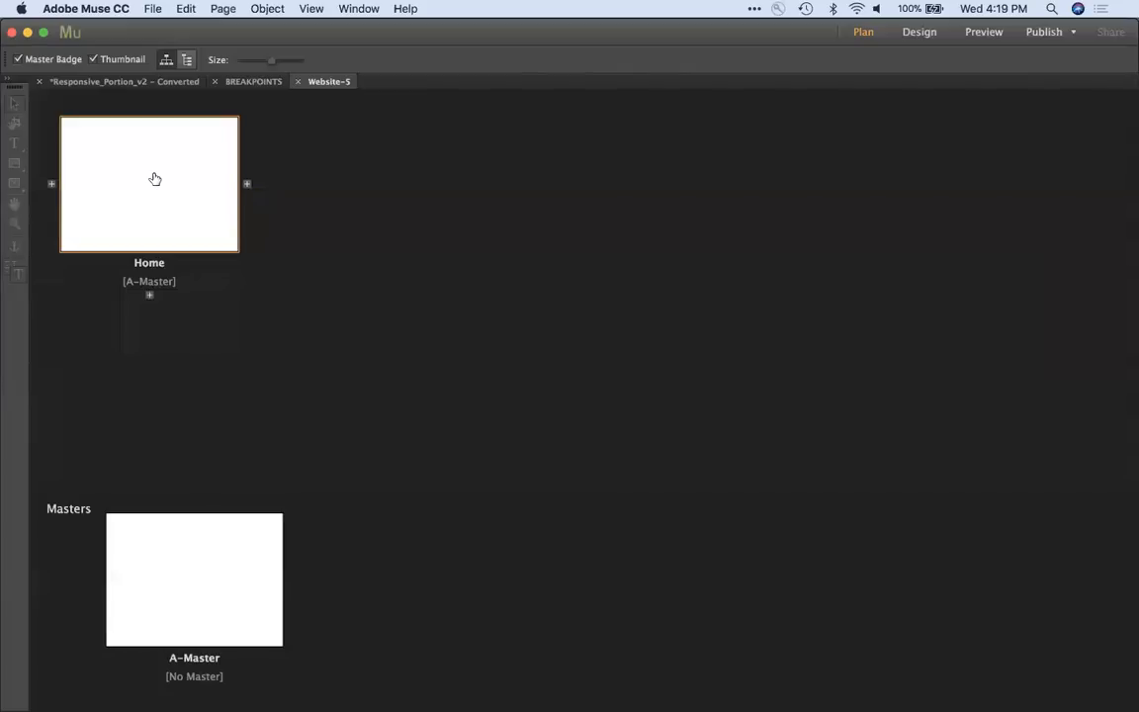
# Step: Open the A-Master page for editing and set its browser fill to black
pyautogui.doubleClick(236, 596)
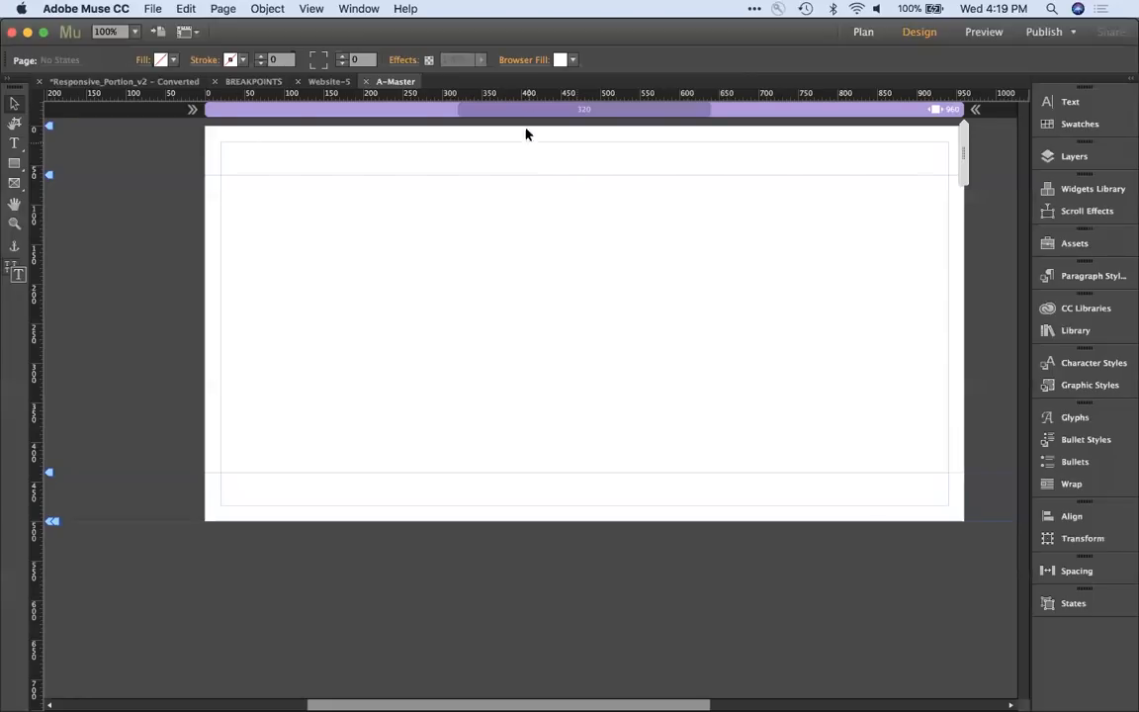
pyautogui.click(560, 60)
pyautogui.click(770, 82)
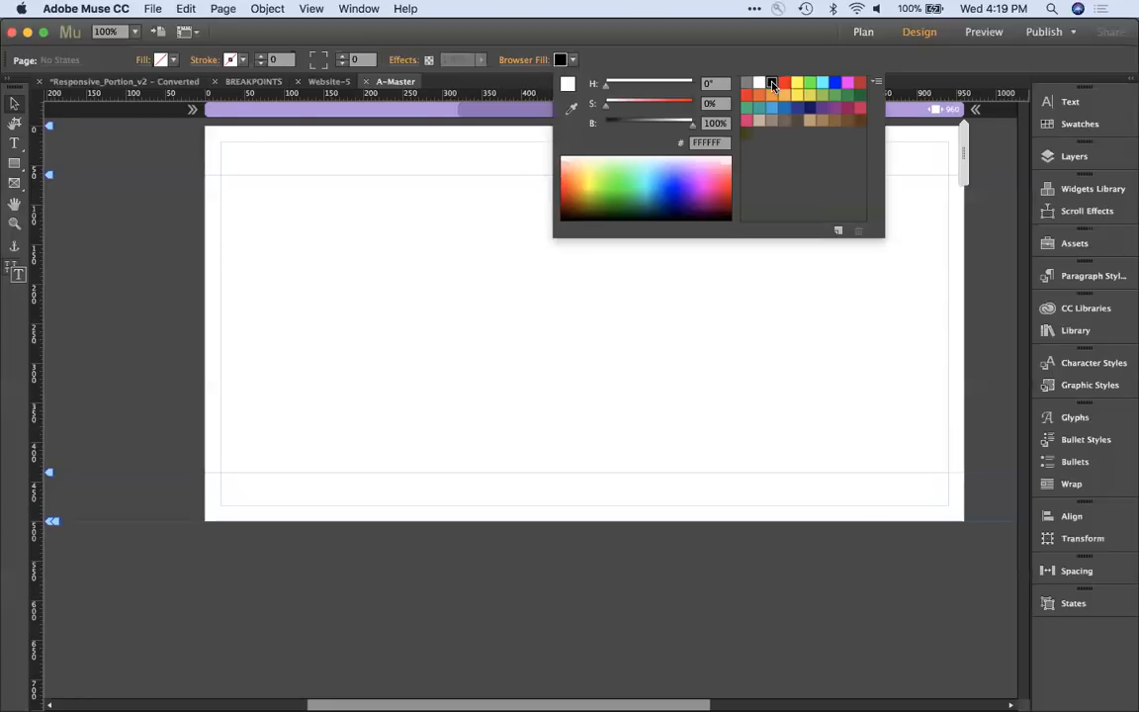
pyautogui.click(351, 276)
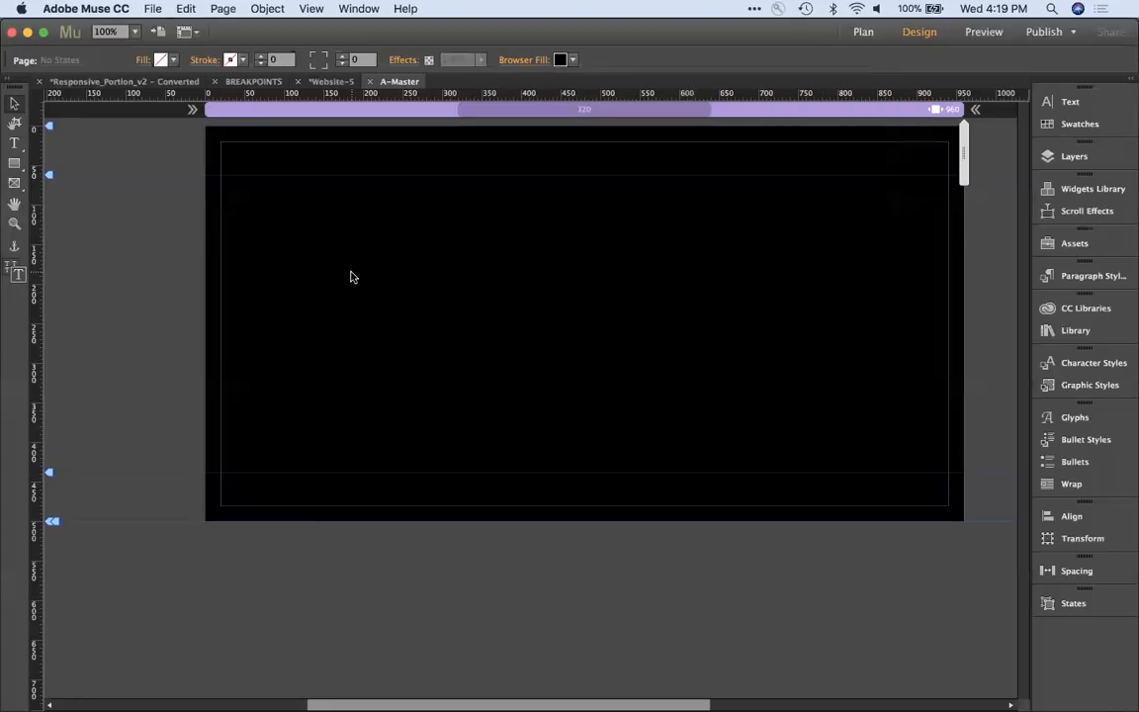
pyautogui.press('super+minus')
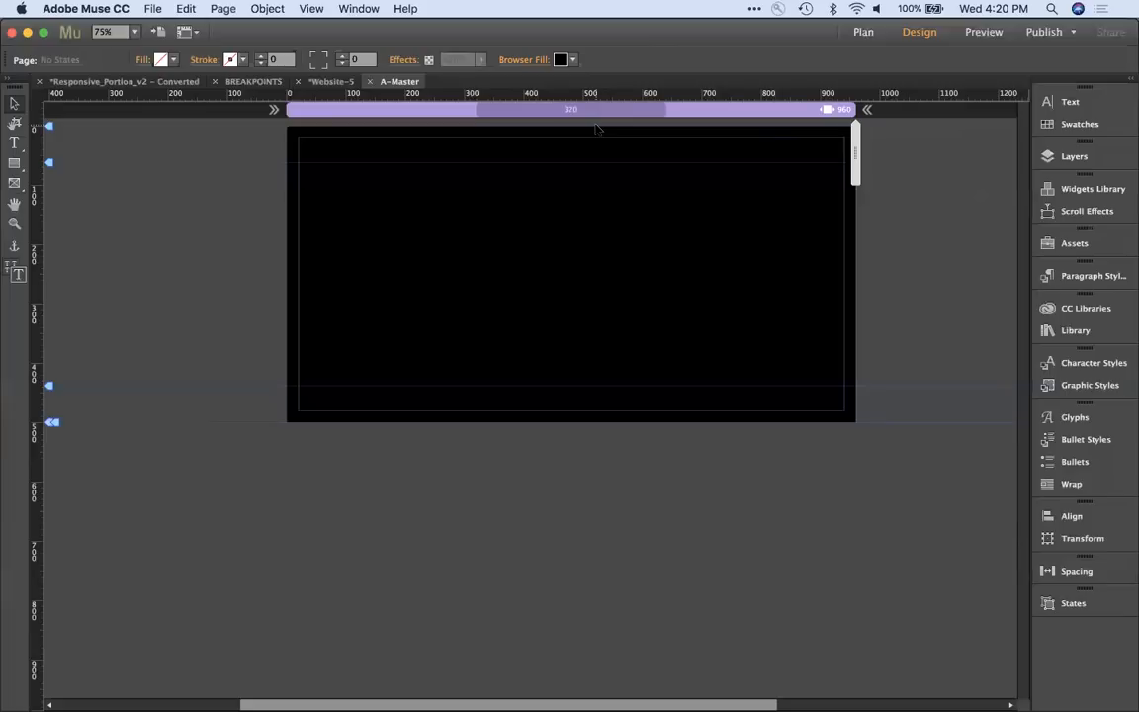
# Step: Switch to Chrome and load kickapigeon.com in a new browser window
pyautogui.press('super+Tab')
pyautogui.press('super+n')
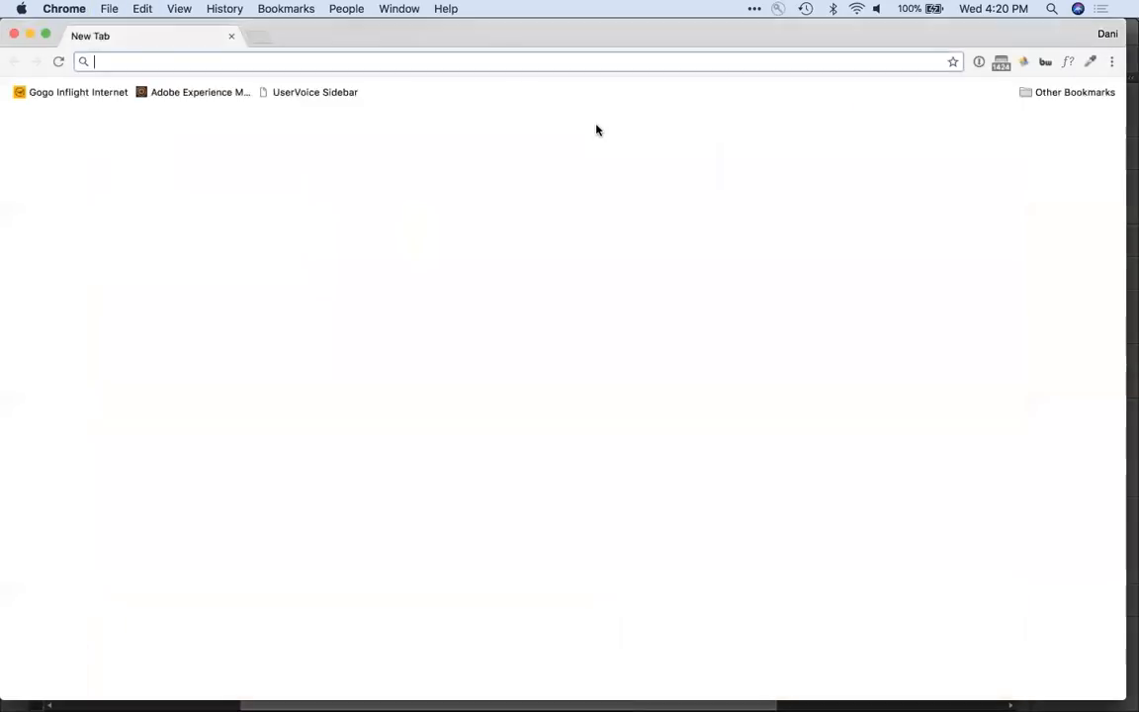
pyautogui.write('ke')
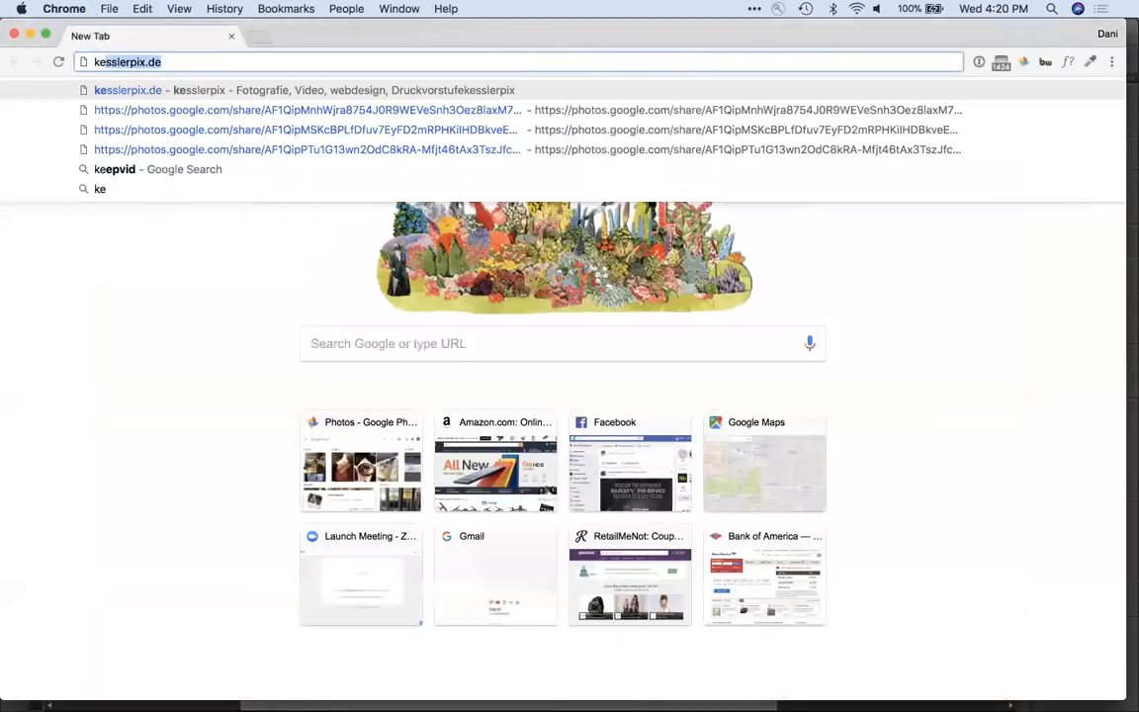
pyautogui.press('BackSpace')
pyautogui.press('BackSpace')
pyautogui.write('ickapi')
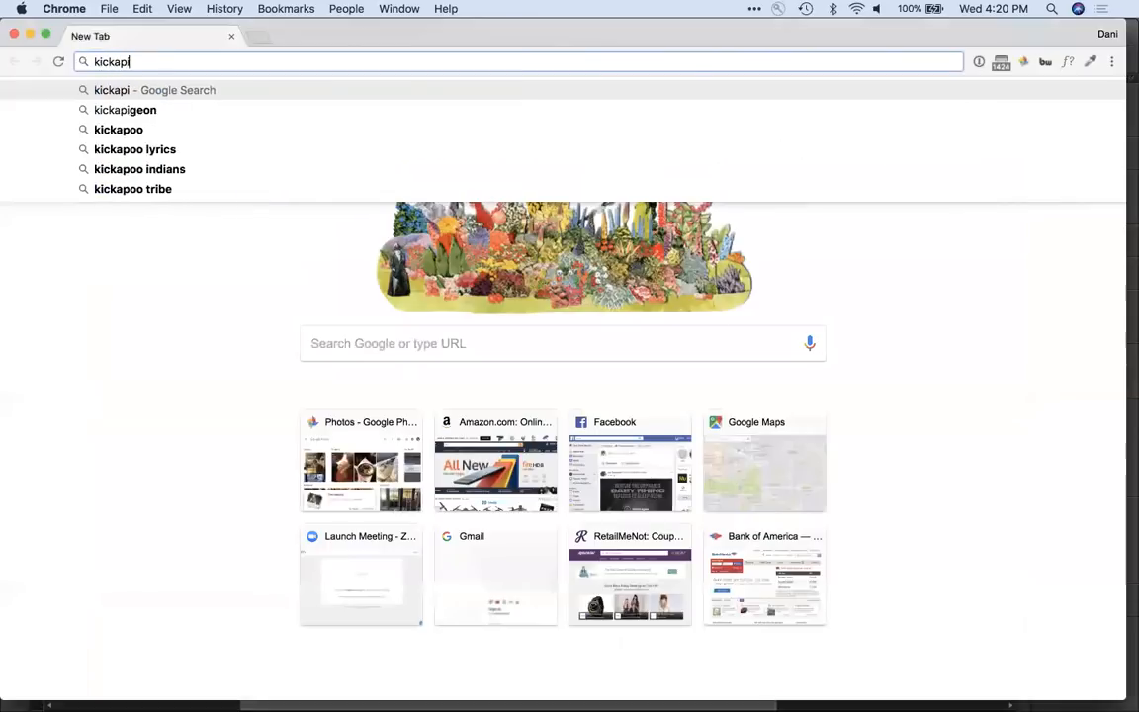
pyautogui.write('geon.com')
pyautogui.press('Return')
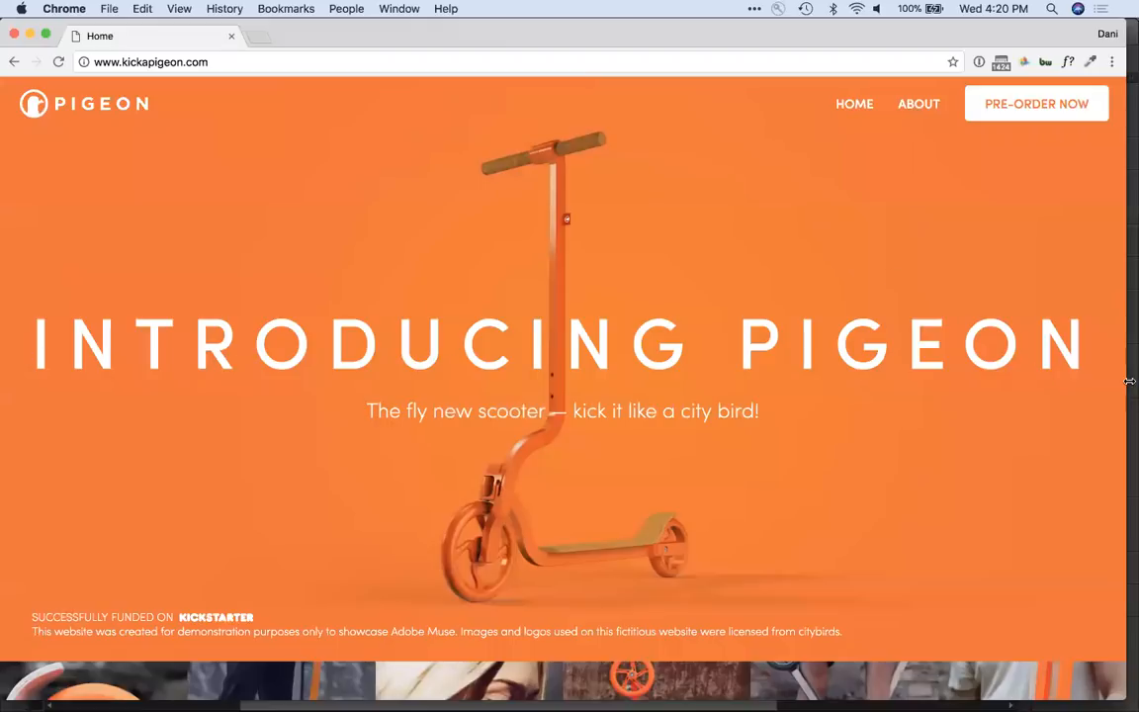
# Step: Narrow the browser slightly to check how the Pigeon header responds, close the site and return to Adobe Muse
pyautogui.moveTo(1129, 381); pyautogui.dragTo(1052, 476)
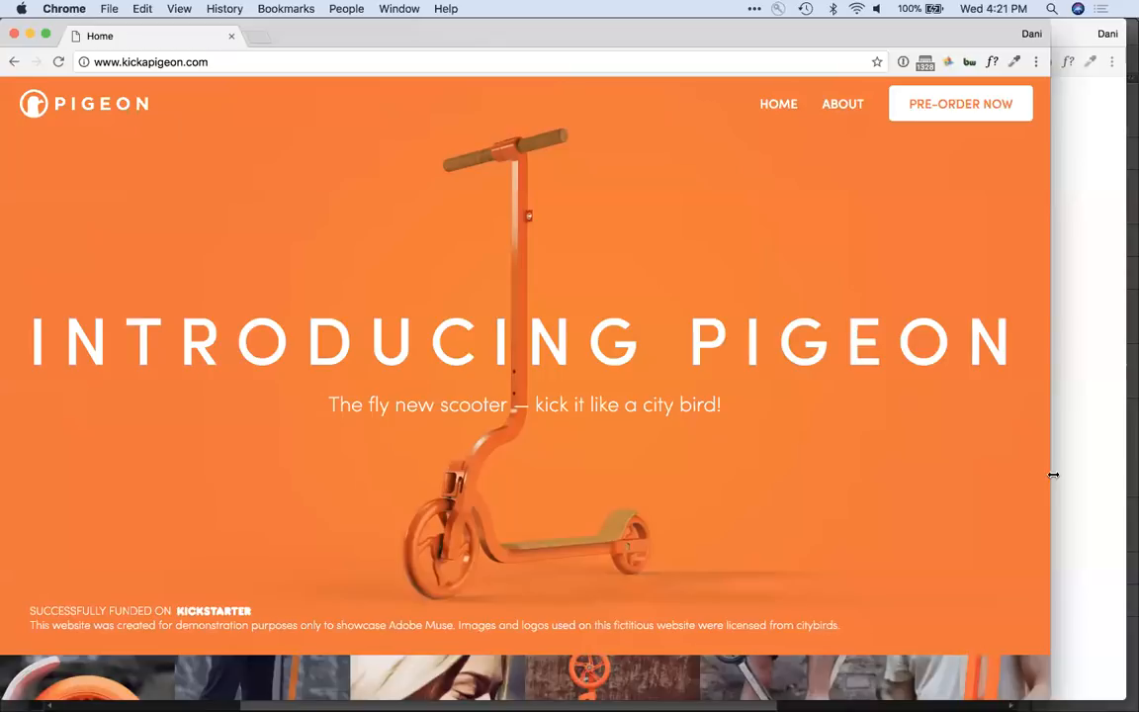
pyautogui.press('super+w')
pyautogui.press('super+Tab')
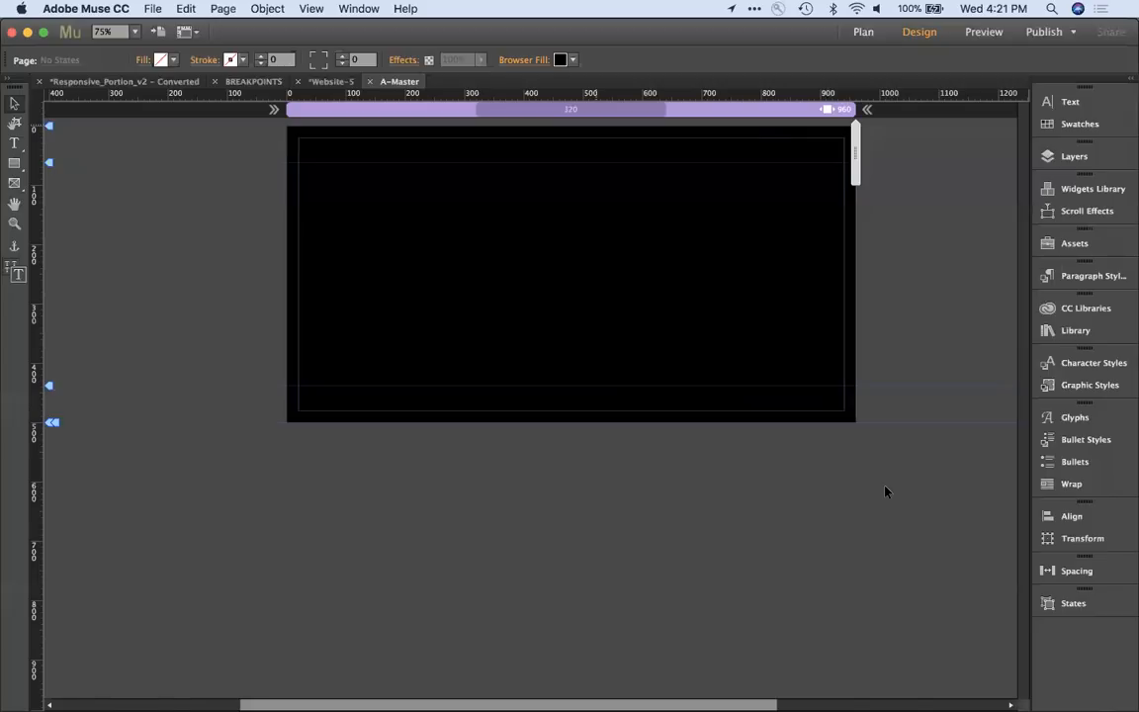
# Step: Load muse.adobe.com in a new Chrome window and narrow it in stages to phone width to compare the navigation layouts
pyautogui.press('super+Tab')
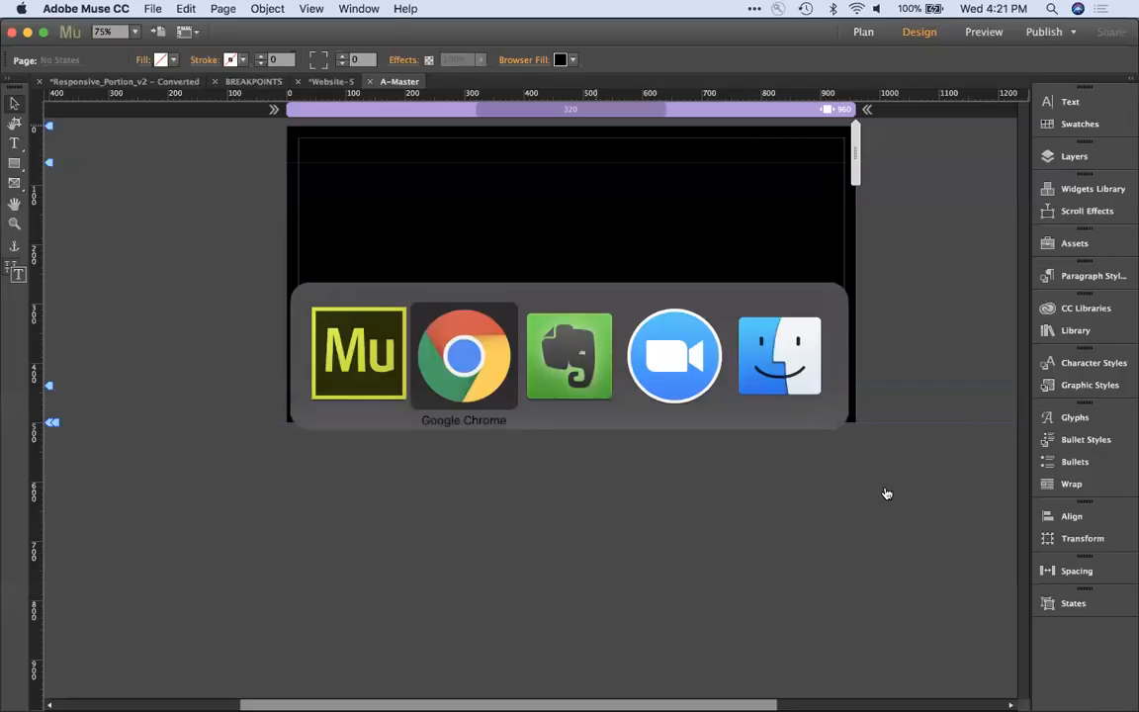
pyautogui.press('super+m')
pyautogui.press('super+n')
pyautogui.write('muse.adobe.com')
pyautogui.press('Return')
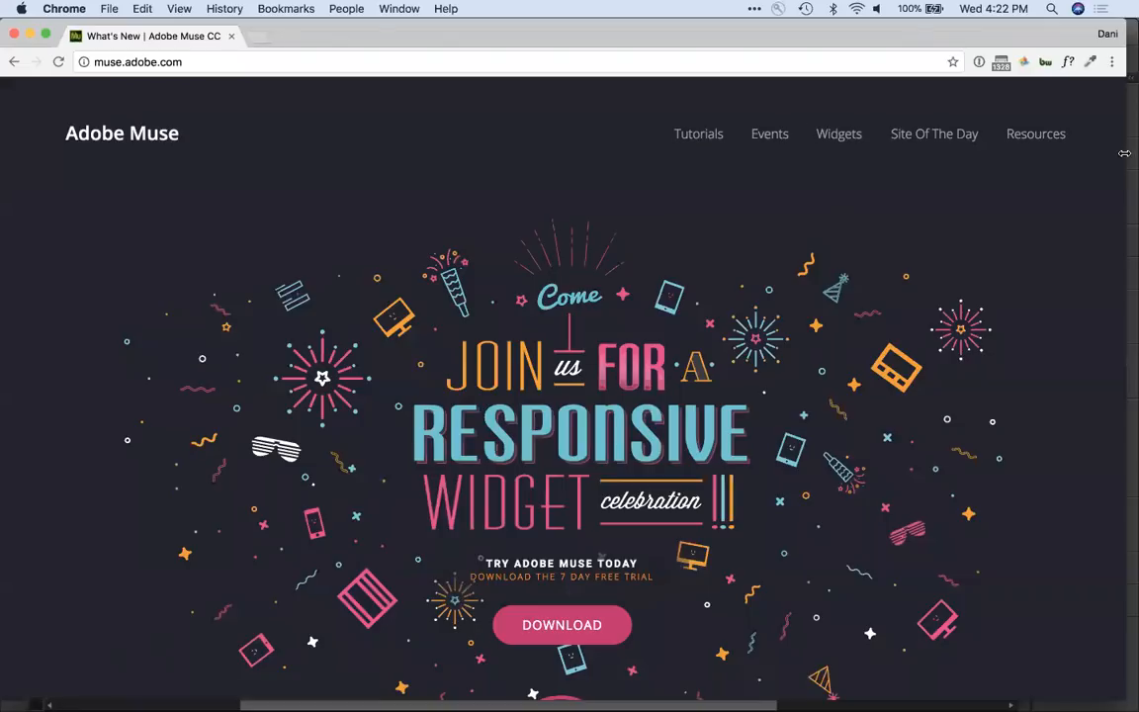
pyautogui.moveTo(1126, 204); pyautogui.dragTo(786, 235)
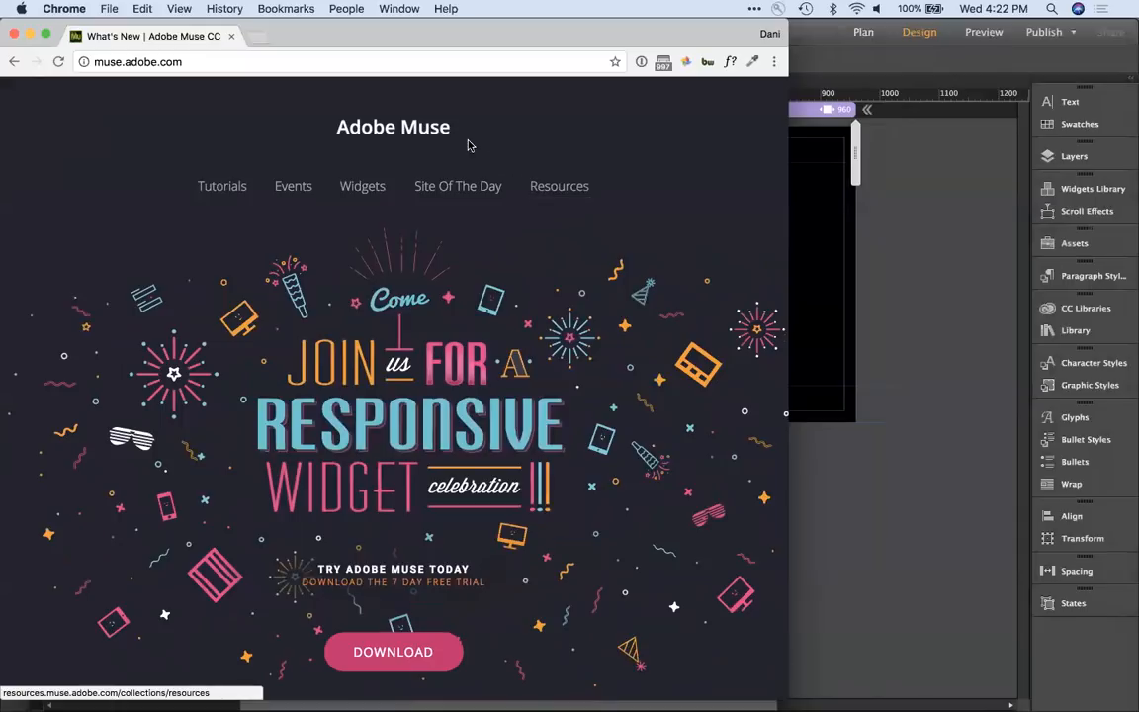
pyautogui.moveTo(787, 138); pyautogui.dragTo(383, 222)
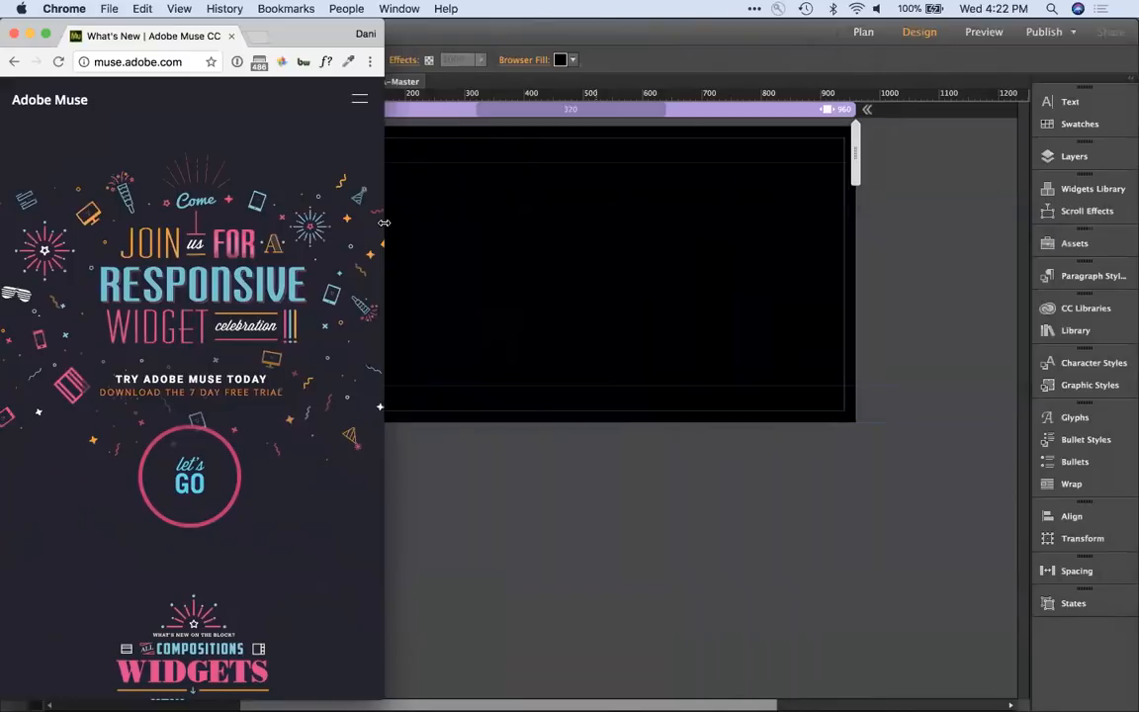
# Step: Expand and collapse the Muse site's mobile menu several times to examine its behaviour, and return to the A-Master page in Adobe Muse
pyautogui.click(359, 102)
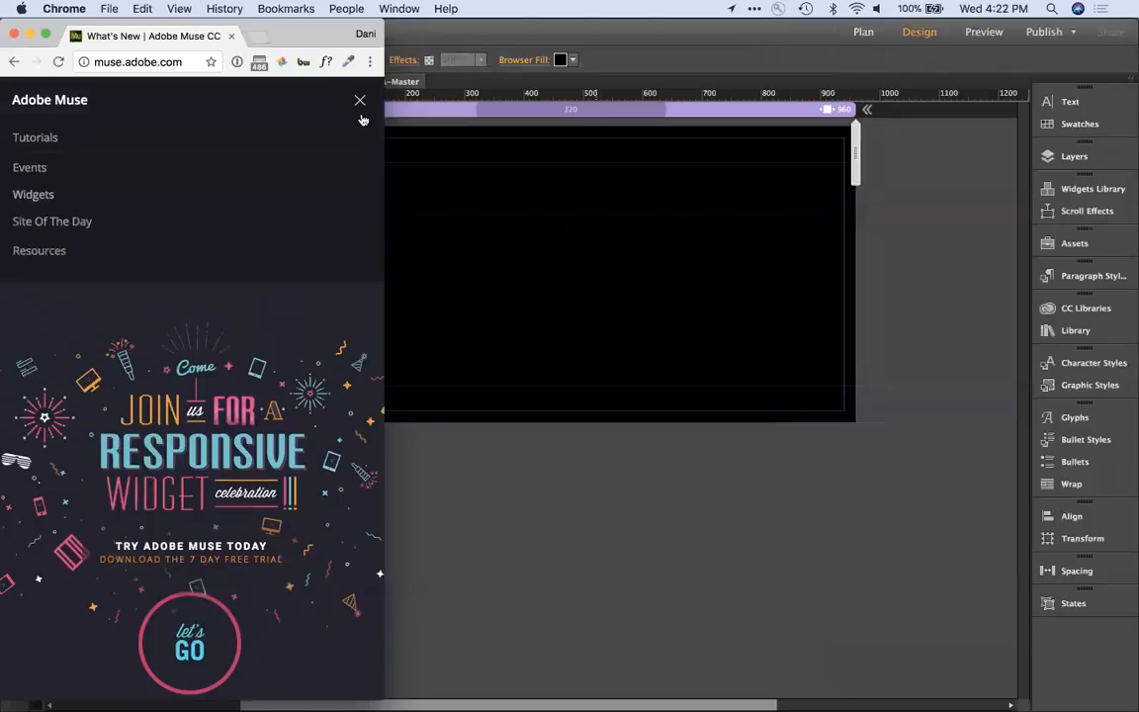
pyautogui.click(337, 102)
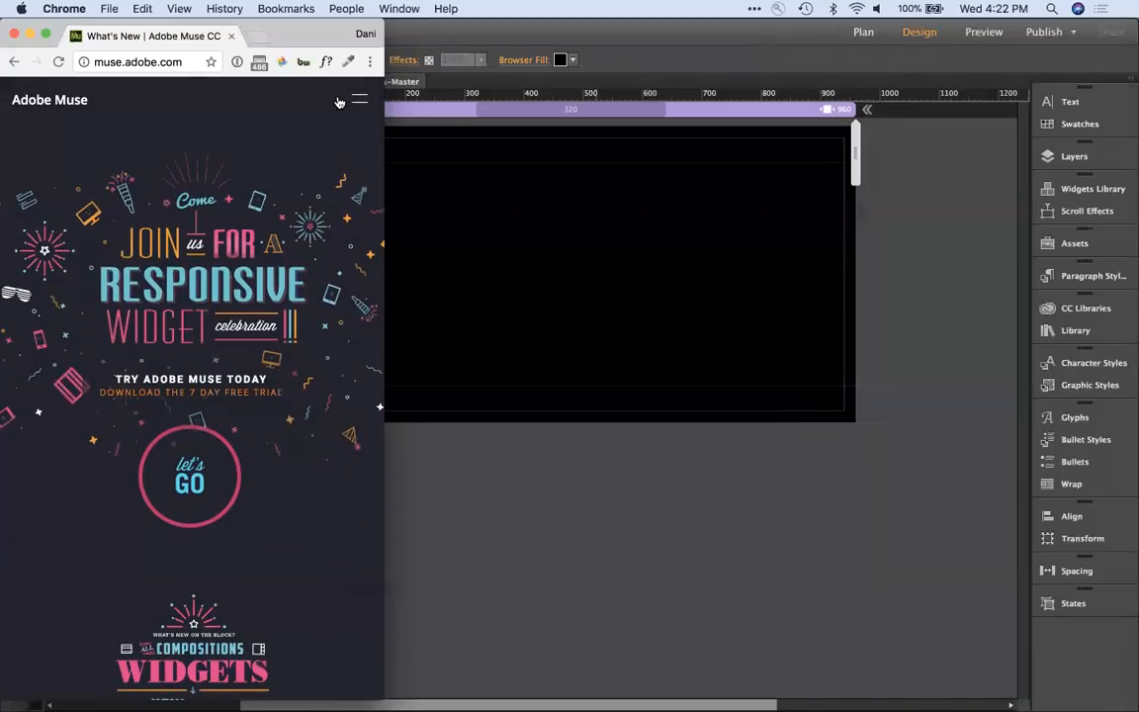
pyautogui.click(338, 102)
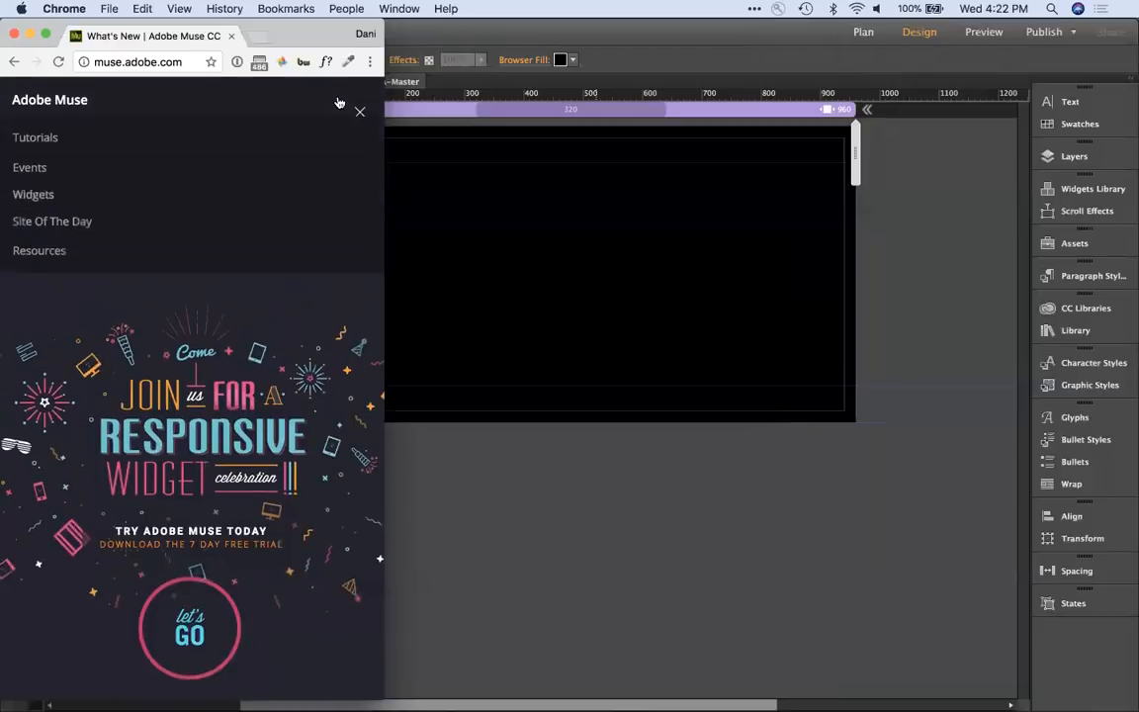
pyautogui.click(338, 102)
pyautogui.click(338, 101)
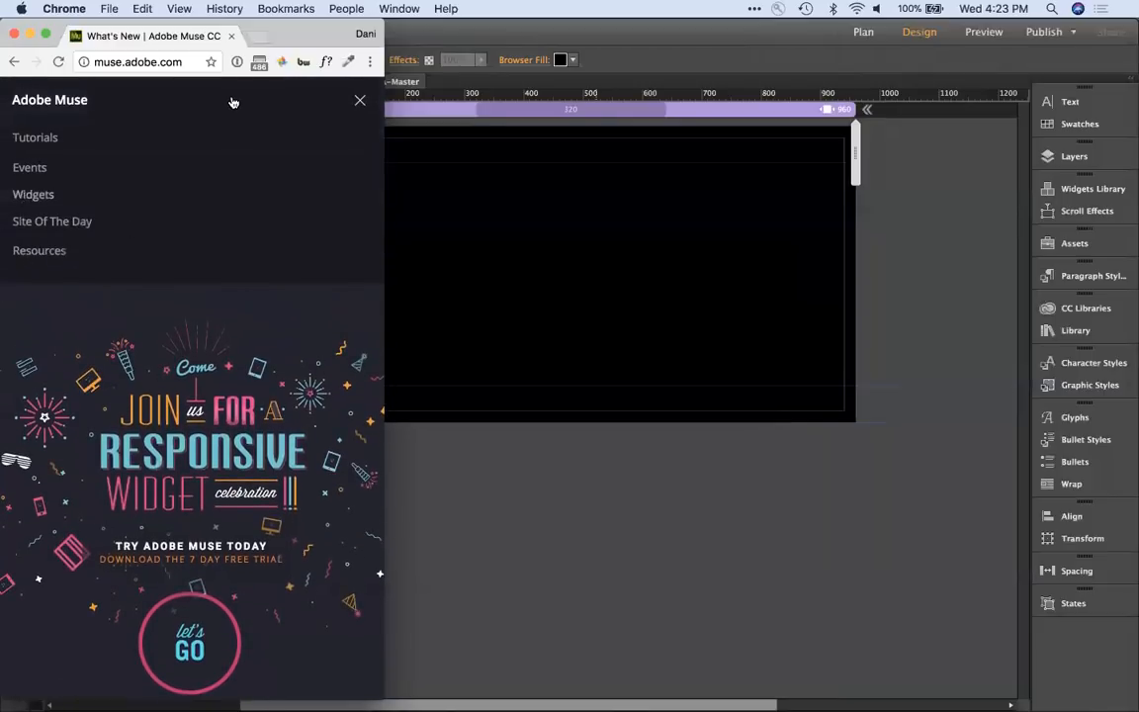
pyautogui.click(233, 101)
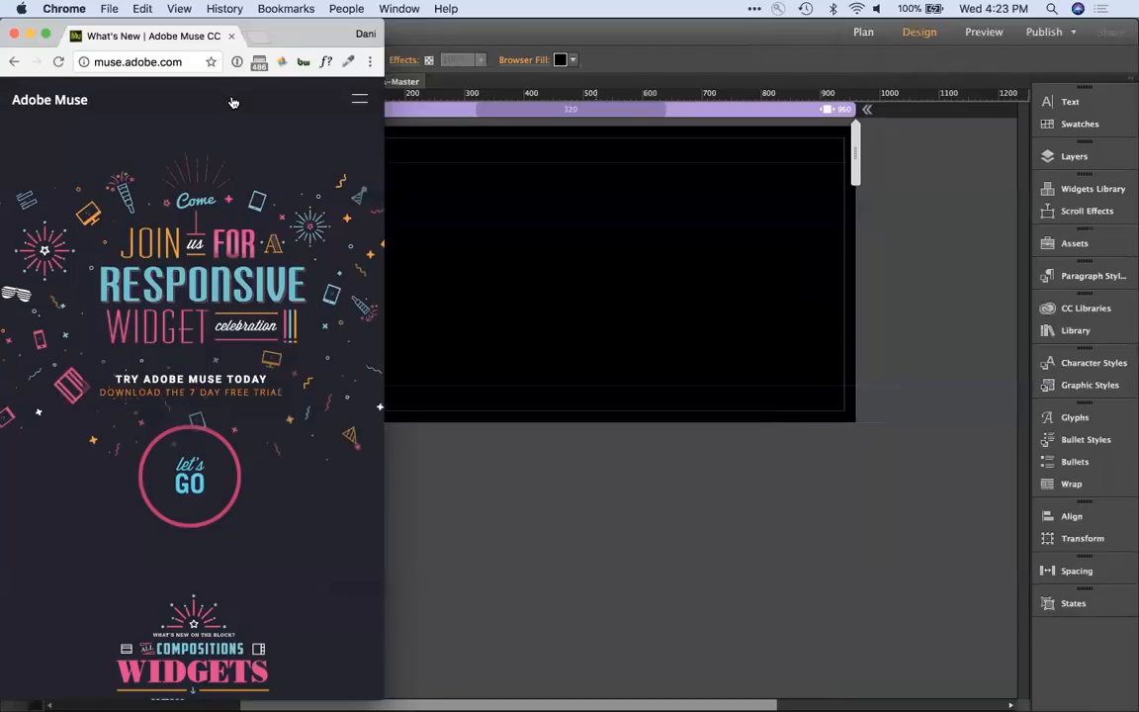
pyautogui.click(453, 224)
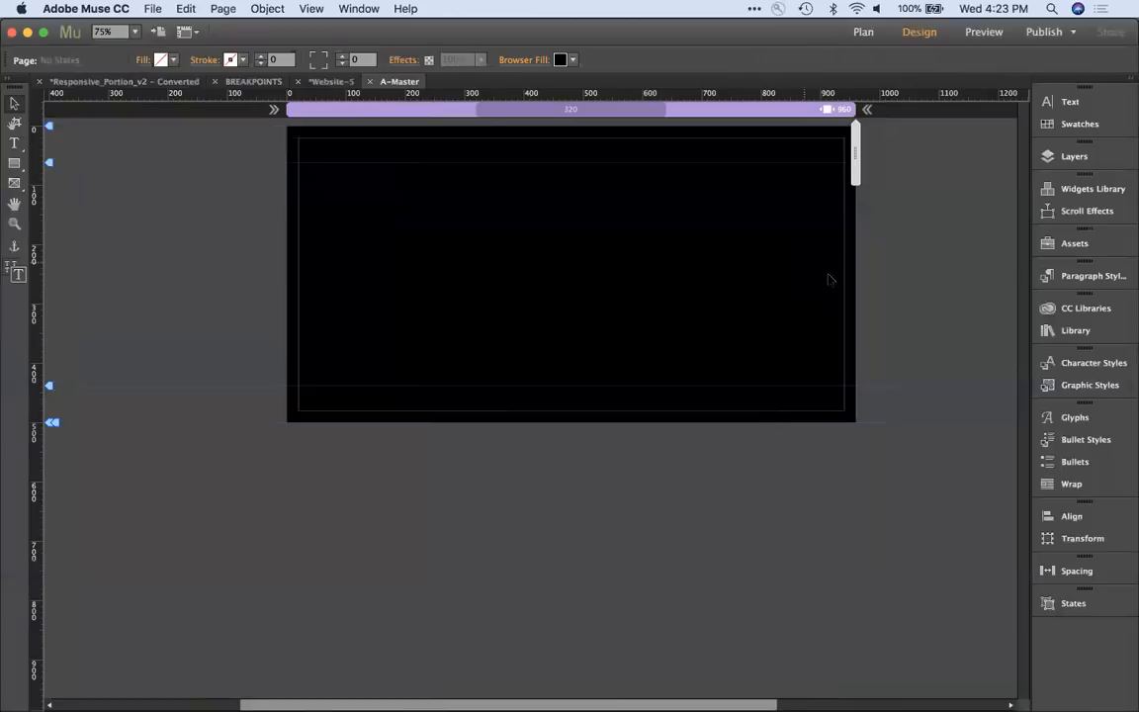
# Step: Place the Menu Desktop item from the Sprite_Mobile_Menu library on the master page and centre it horizontally at X 216, Y 27
pyautogui.click(1067, 334)
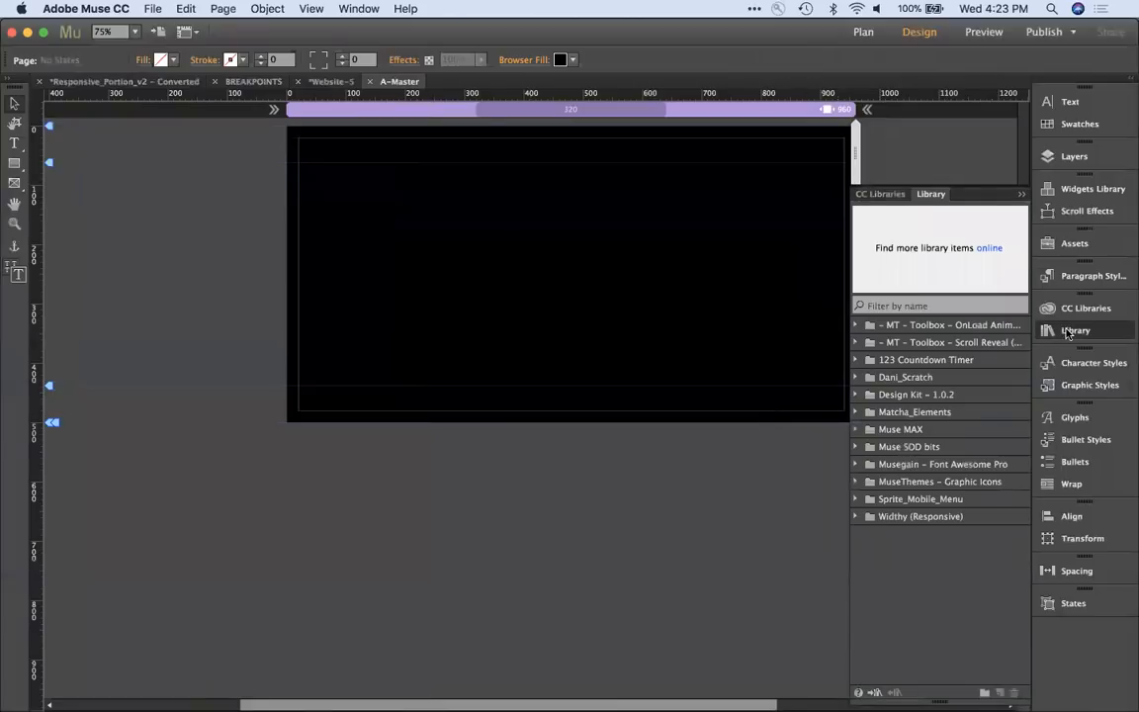
pyautogui.click(856, 500)
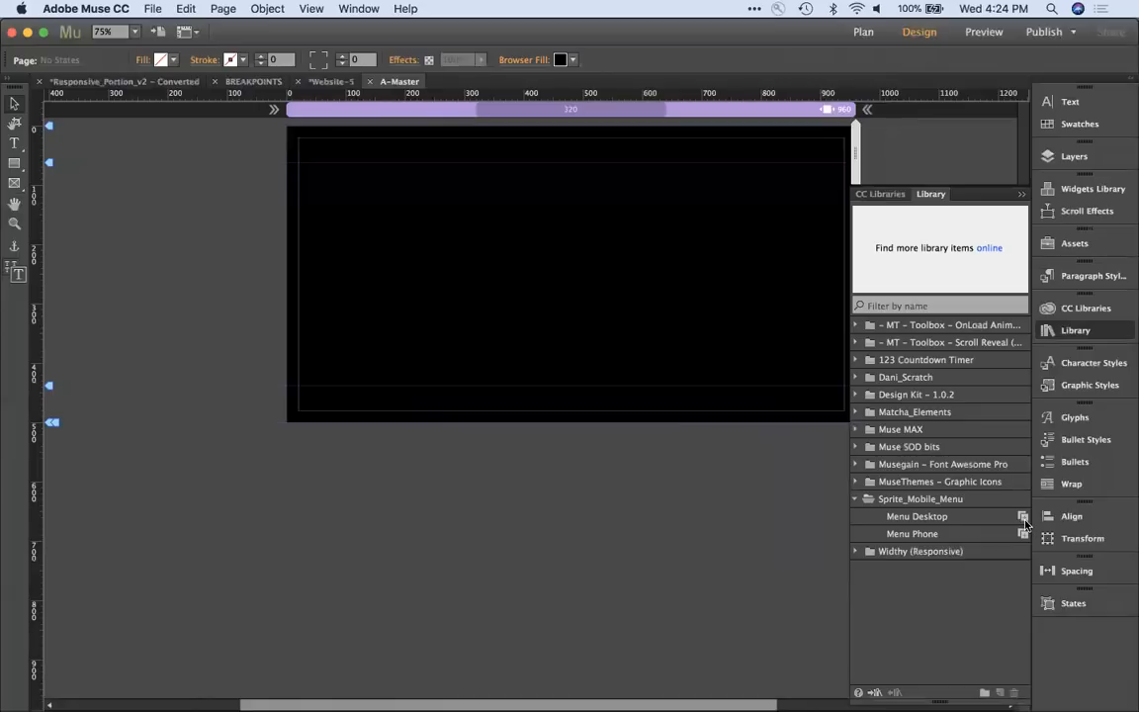
pyautogui.moveTo(919, 516); pyautogui.dragTo(534, 255)
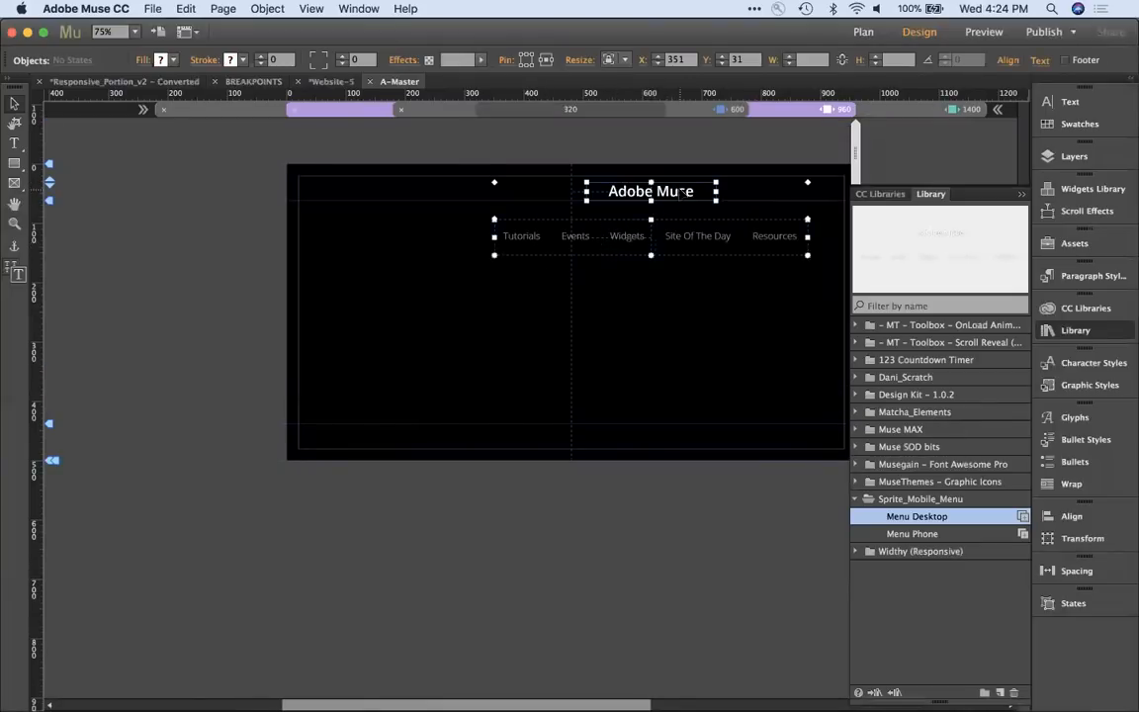
pyautogui.moveTo(670, 192); pyautogui.dragTo(600, 190)
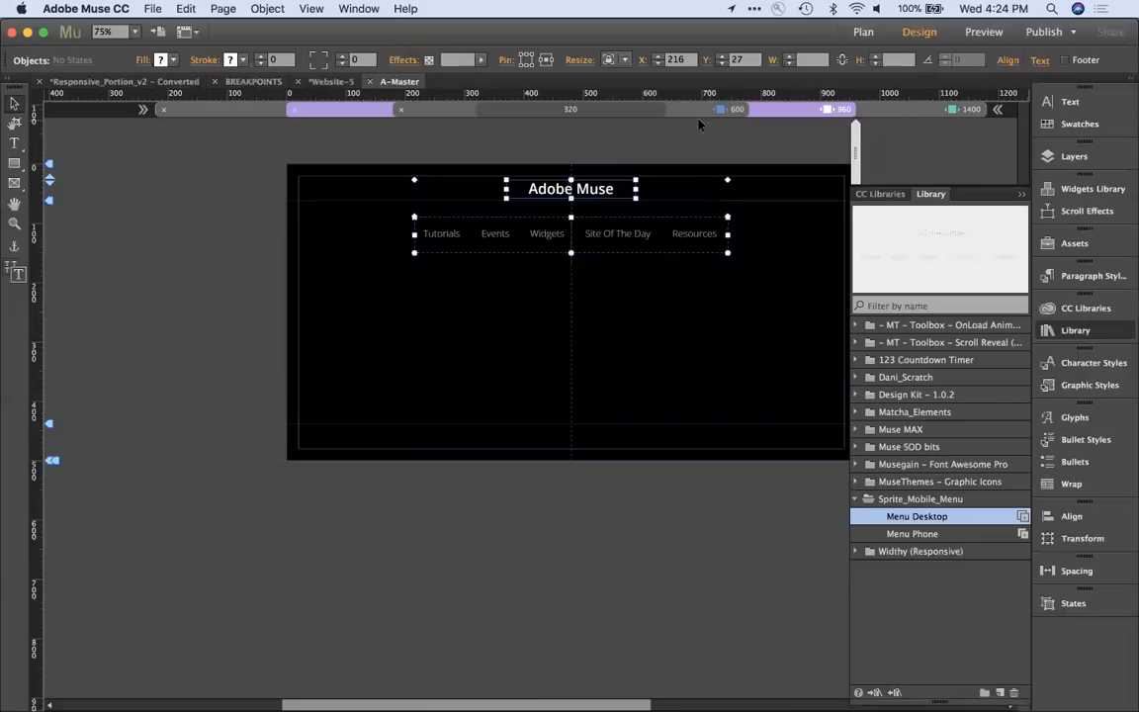
# Step: At the 1400 breakpoint, move the logo and menu down onto the page at Y 20, and return to the 960 breakpoint
pyautogui.click(904, 111)
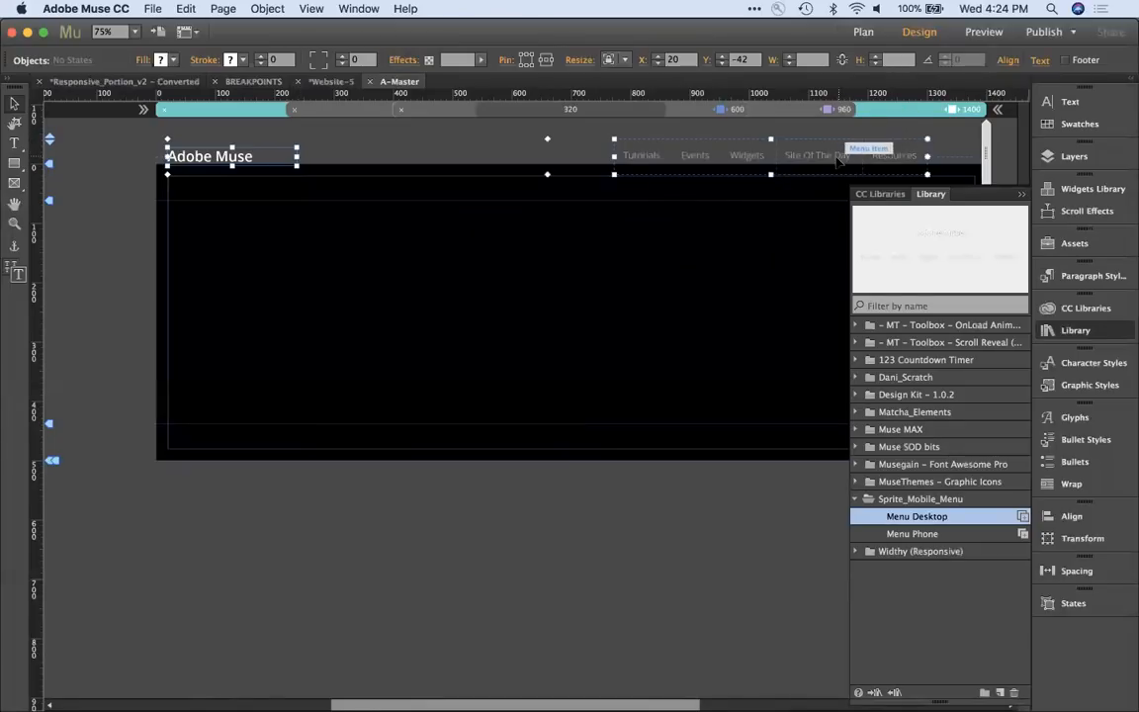
pyautogui.moveTo(833, 161); pyautogui.dragTo(831, 197)
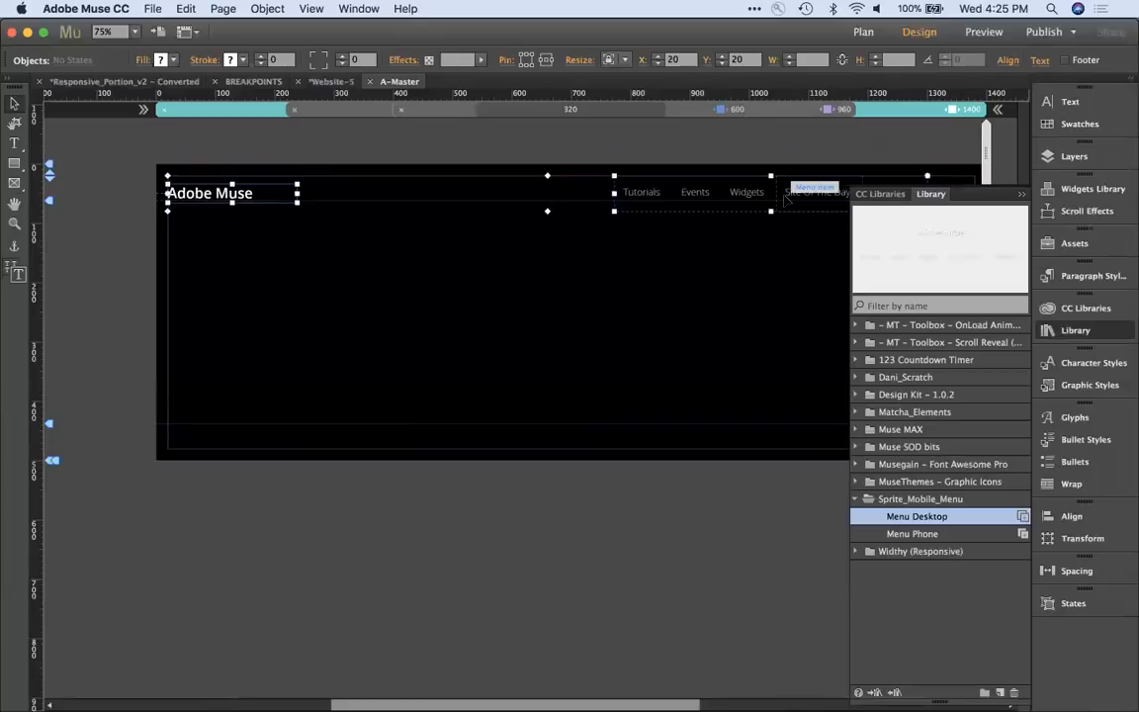
pyautogui.click(803, 107)
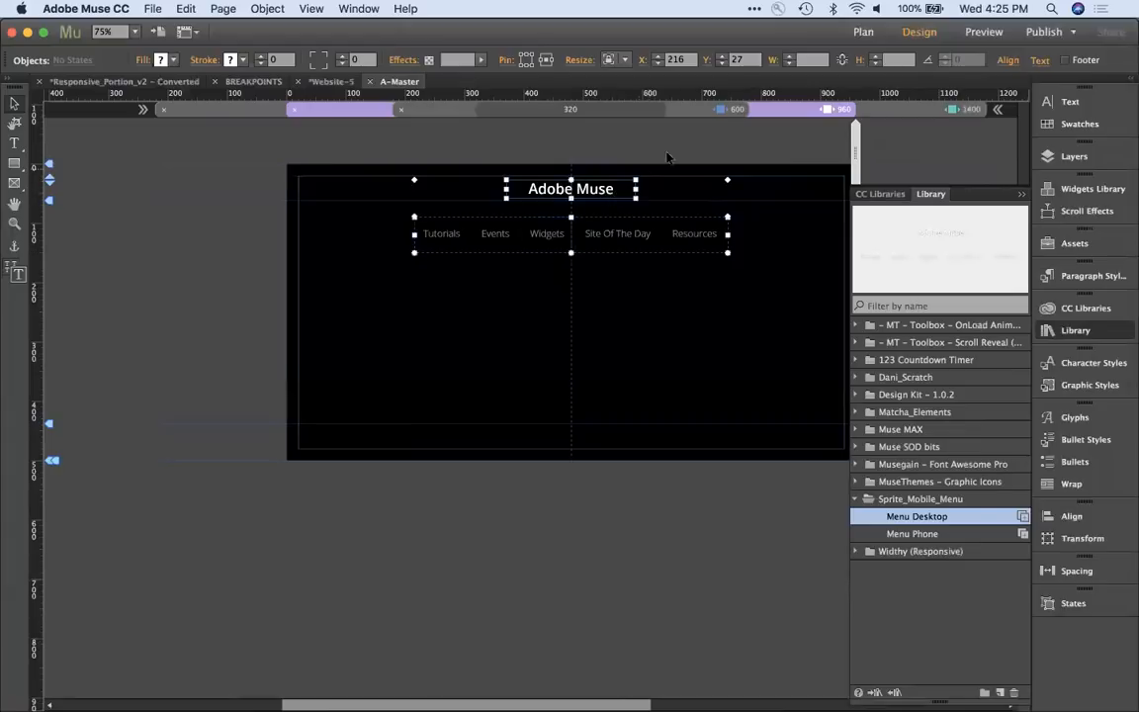
# Step: At the 600 breakpoint, add the Menu Phone library item, aligned with the page's top edge and its logo on the left margin
pyautogui.click(697, 112)
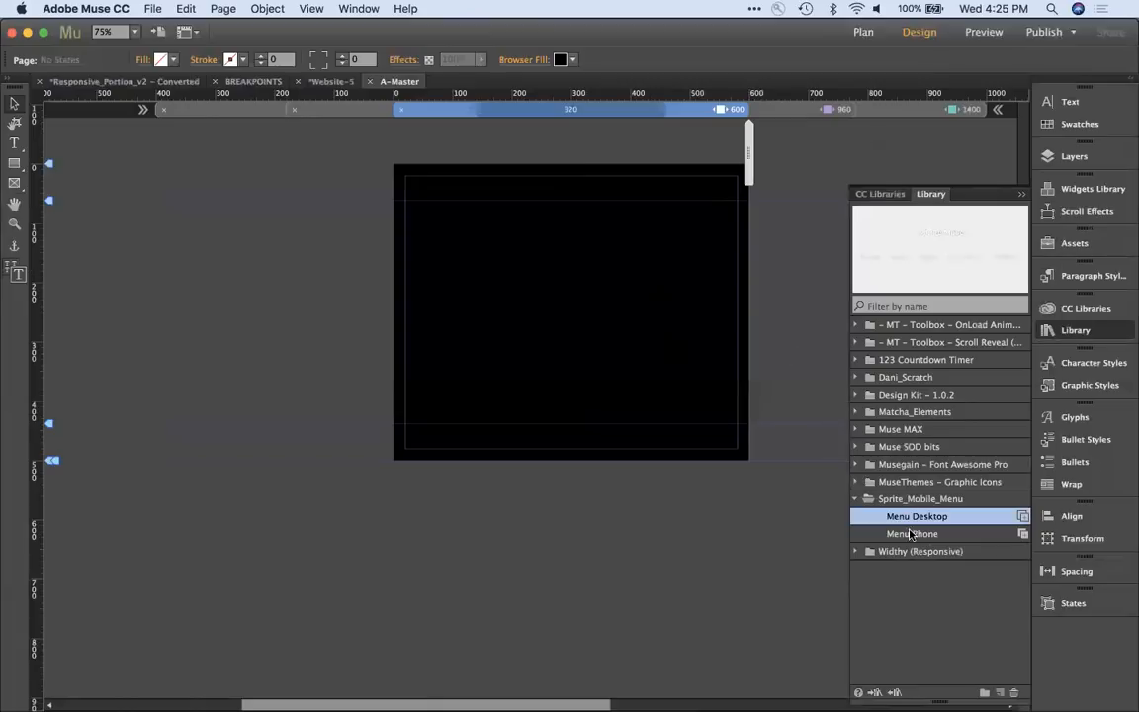
pyautogui.moveTo(910, 535); pyautogui.dragTo(448, 231)
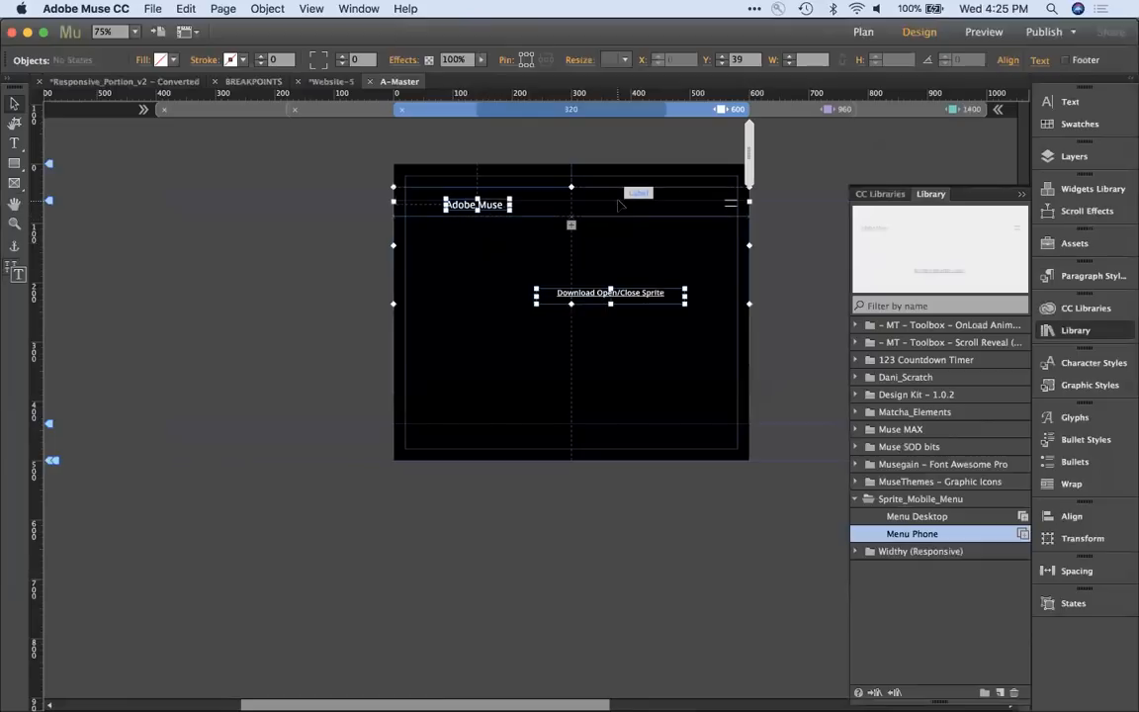
pyautogui.moveTo(617, 199); pyautogui.dragTo(611, 181)
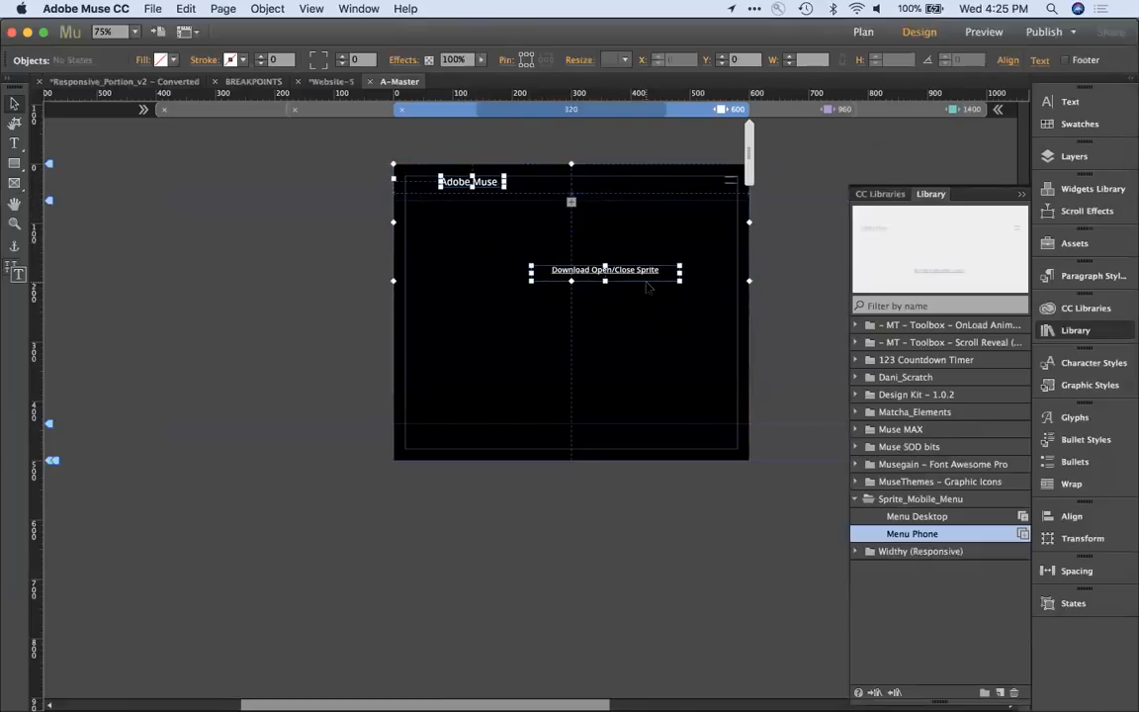
pyautogui.moveTo(458, 181); pyautogui.dragTo(424, 183)
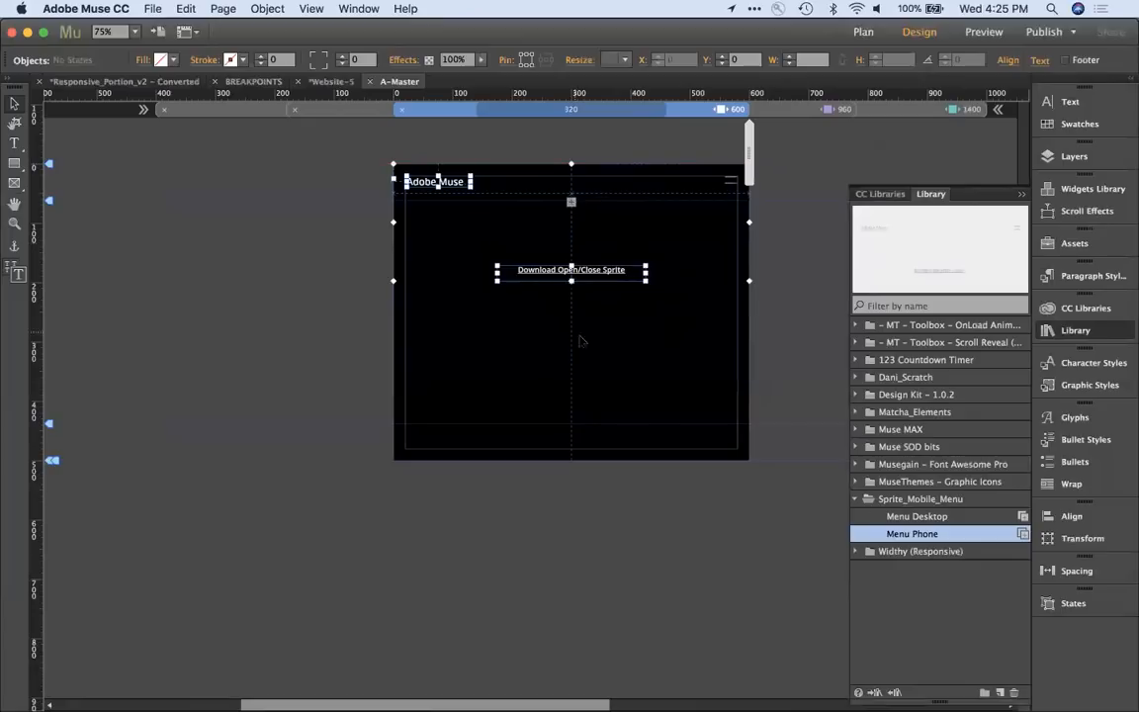
pyautogui.click(628, 362)
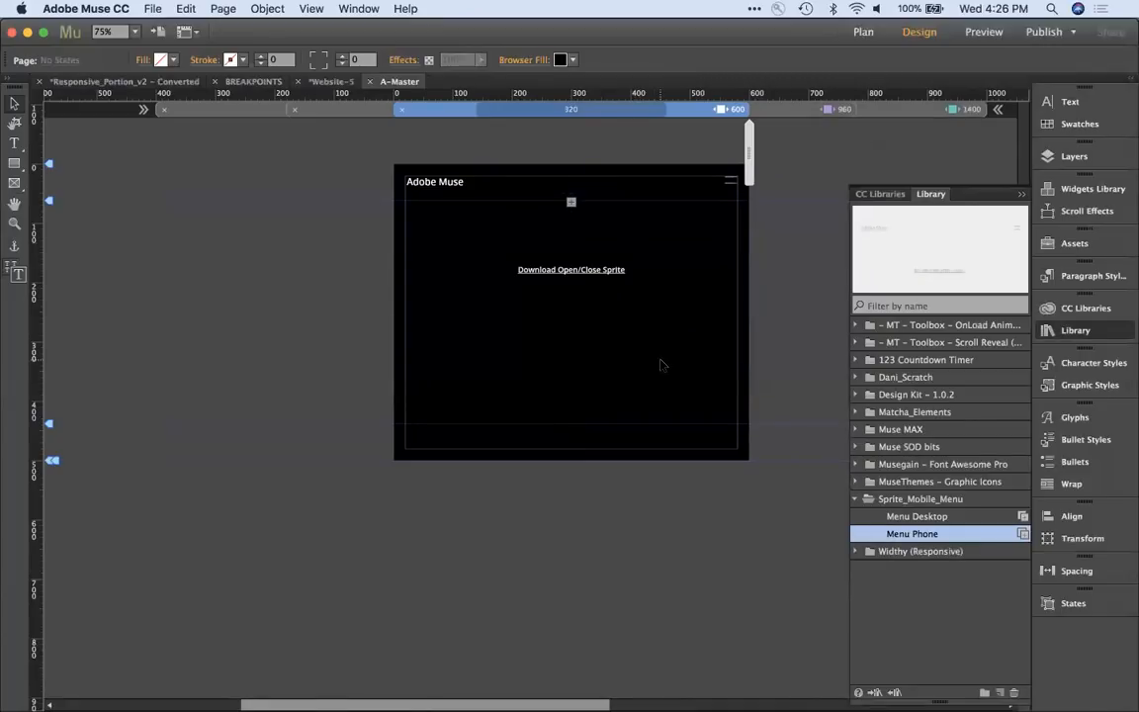
# Step: Close the library and examine the placement and settings of the desktop menu and Adobe Muse logo at the 1400 breakpoint
pyautogui.click(927, 109)
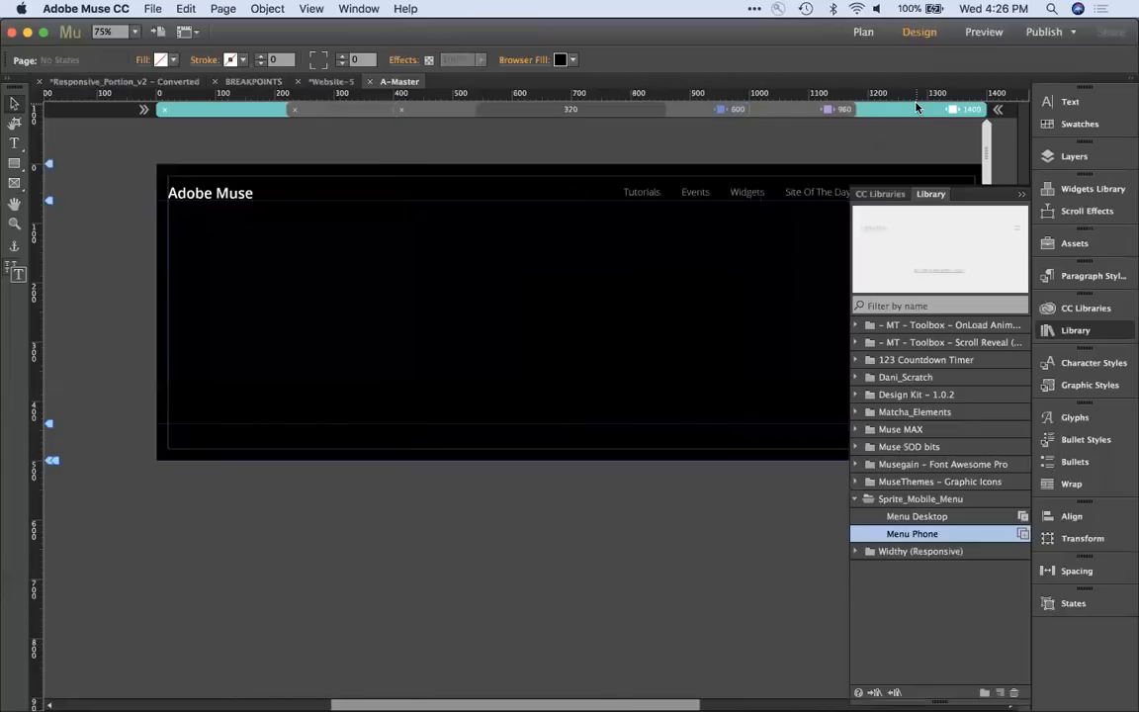
pyautogui.click(1020, 194)
pyautogui.click(836, 199)
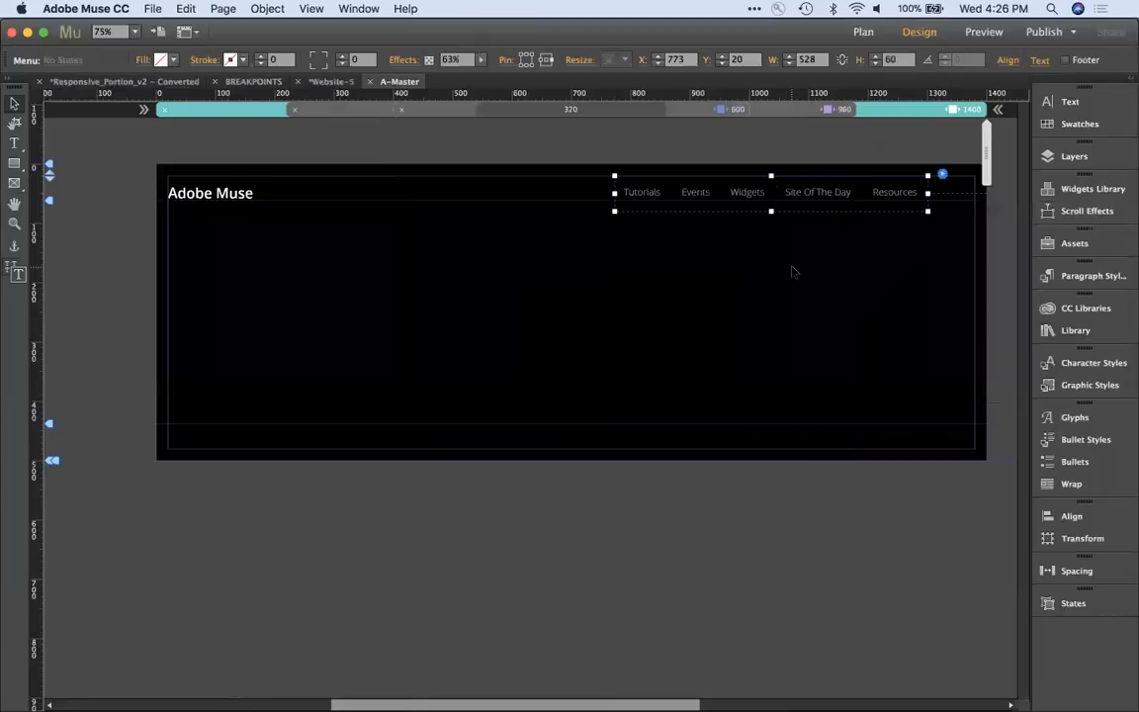
pyautogui.click(944, 176)
pyautogui.click(230, 198)
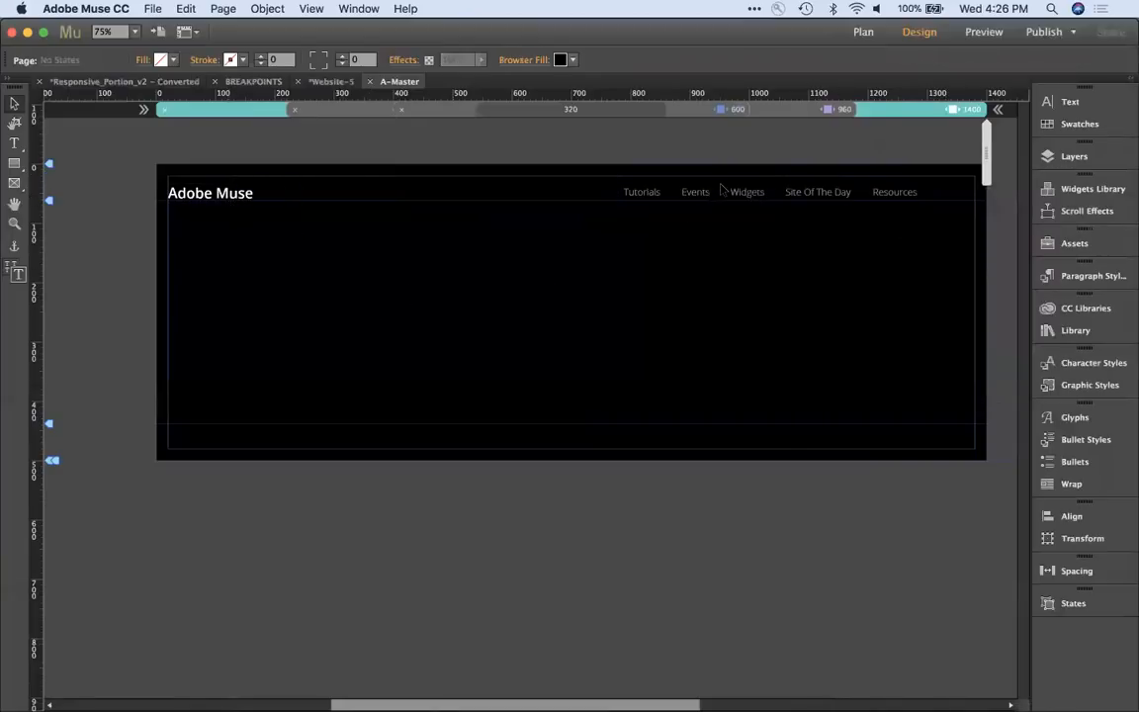
pyautogui.click(689, 183)
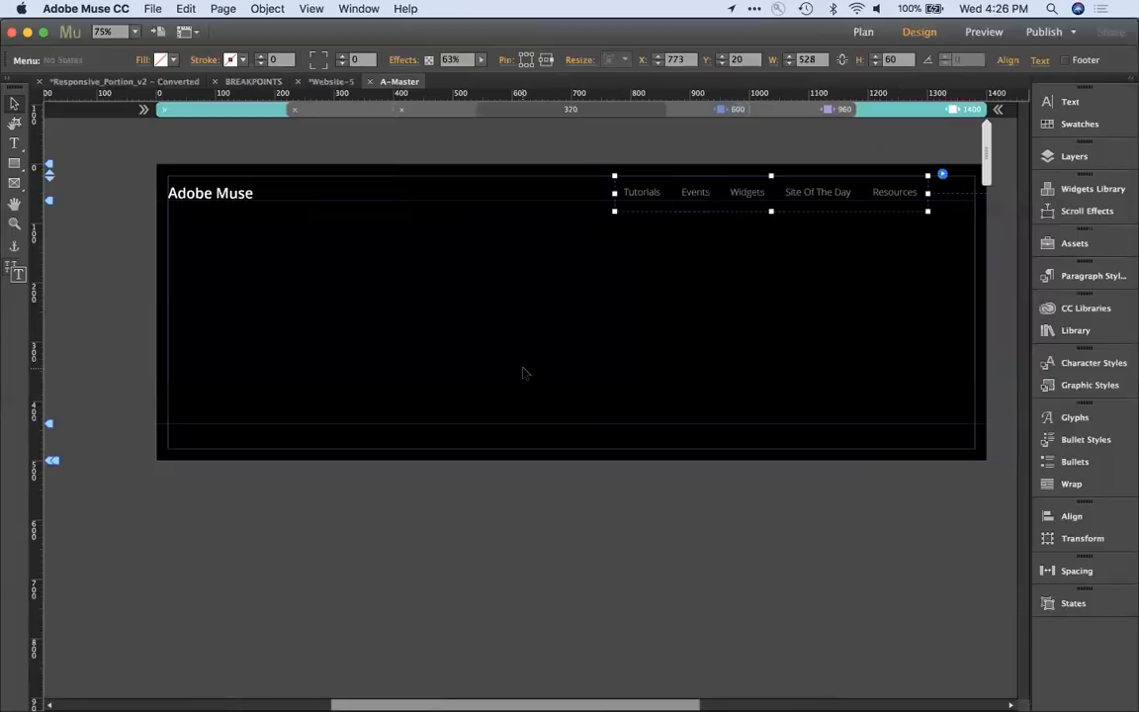
pyautogui.click(241, 195)
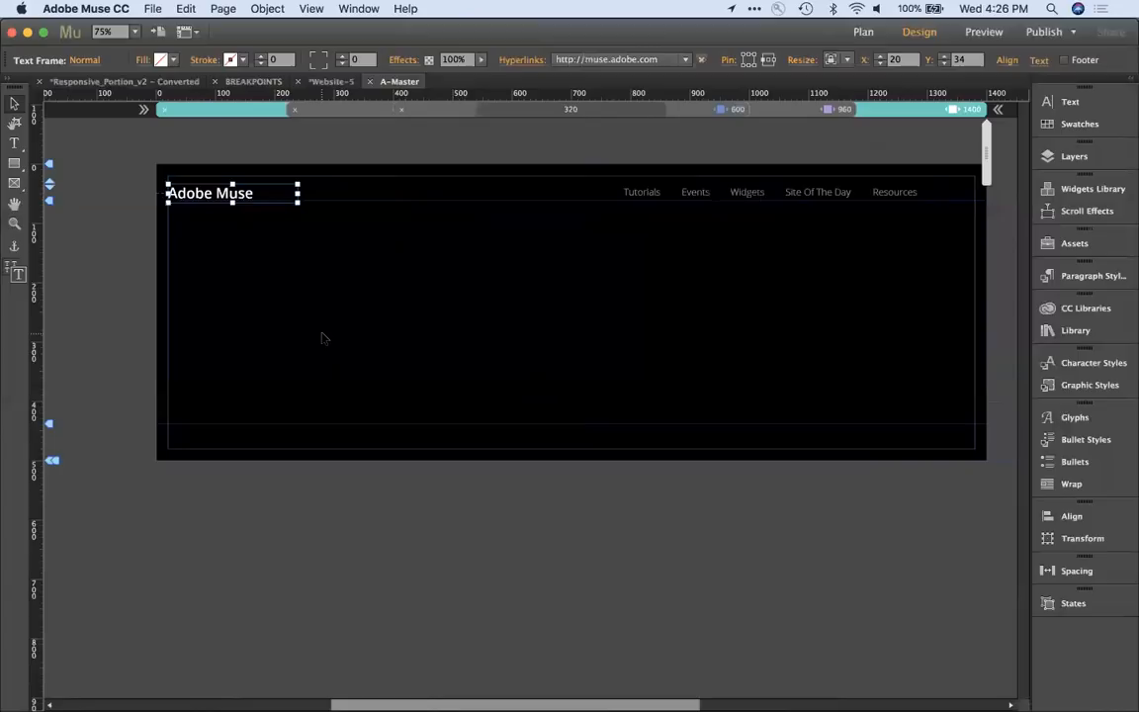
# Step: Inspect the centred logo and menu at the 960 breakpoint, including the commands for hiding them in this or other breakpoints
pyautogui.click(775, 111)
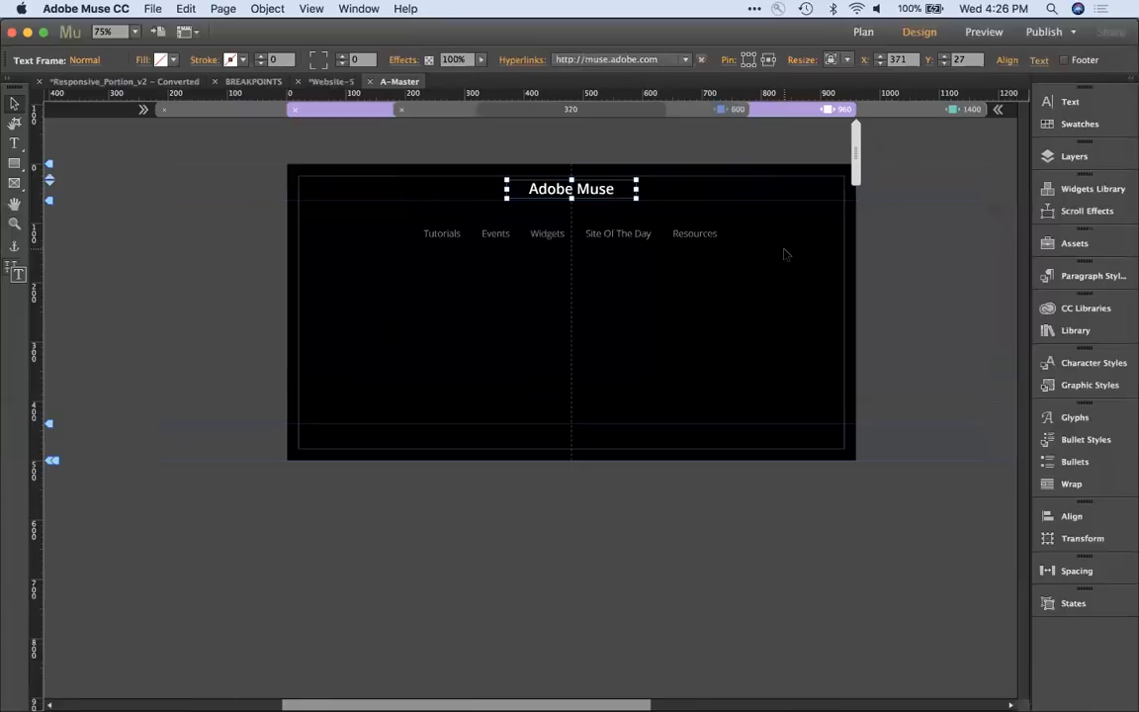
pyautogui.click(704, 236)
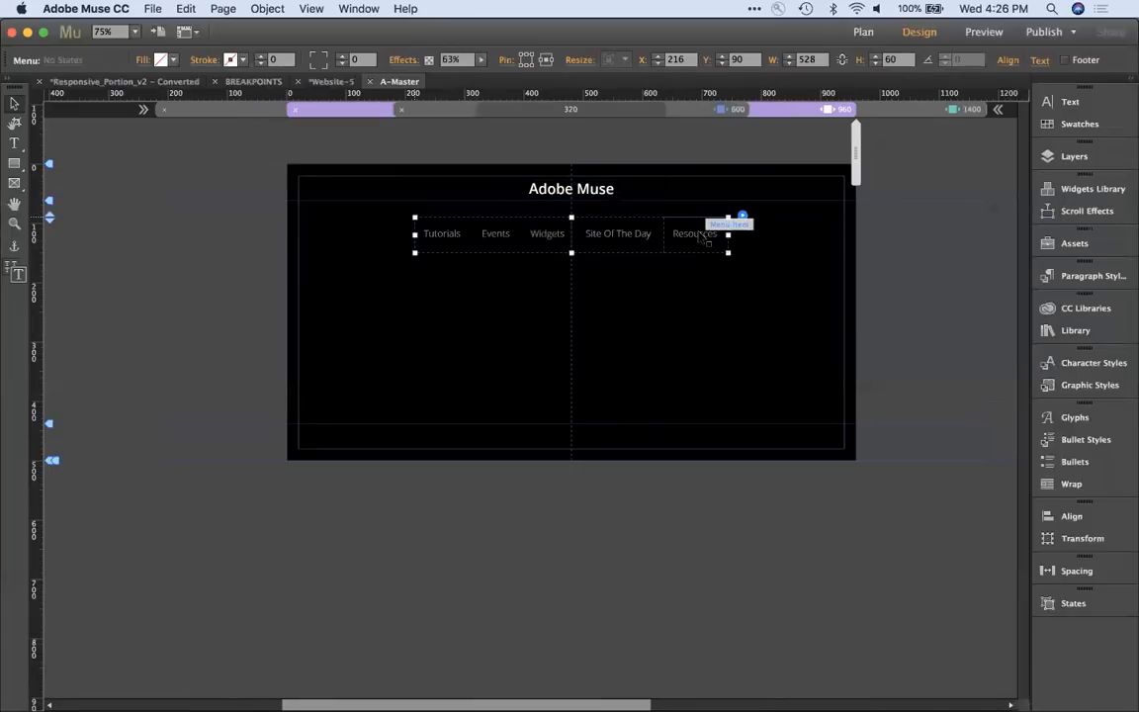
pyautogui.click(718, 361)
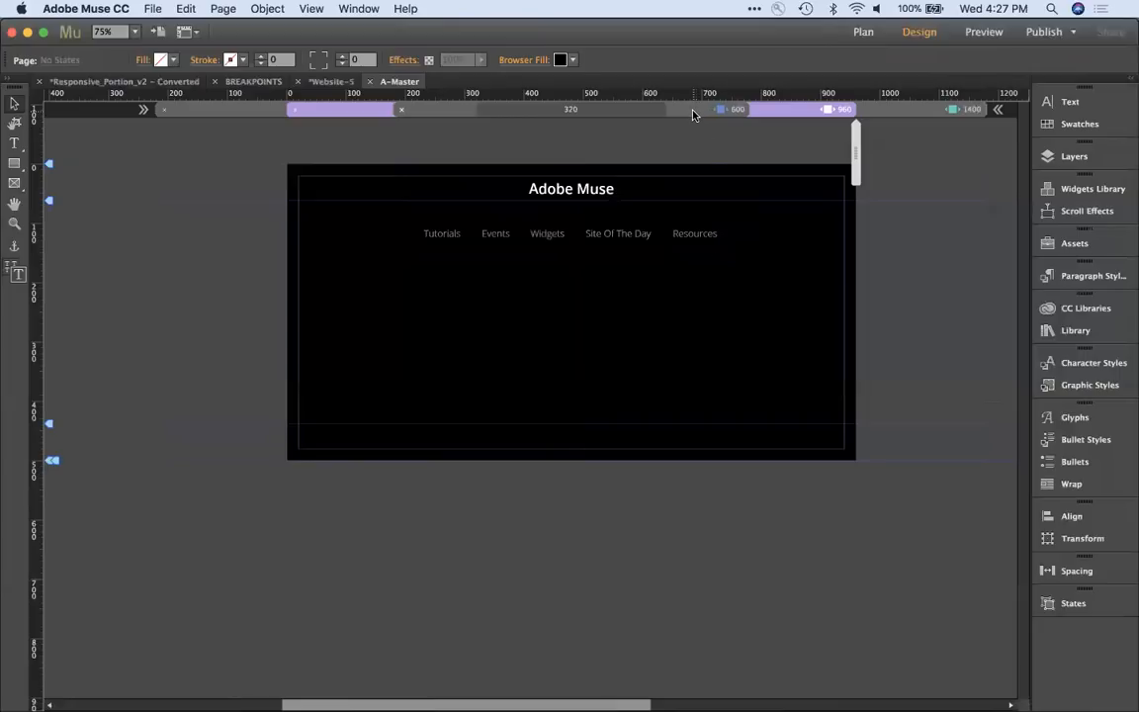
pyautogui.moveTo(472, 143); pyautogui.dragTo(631, 237)
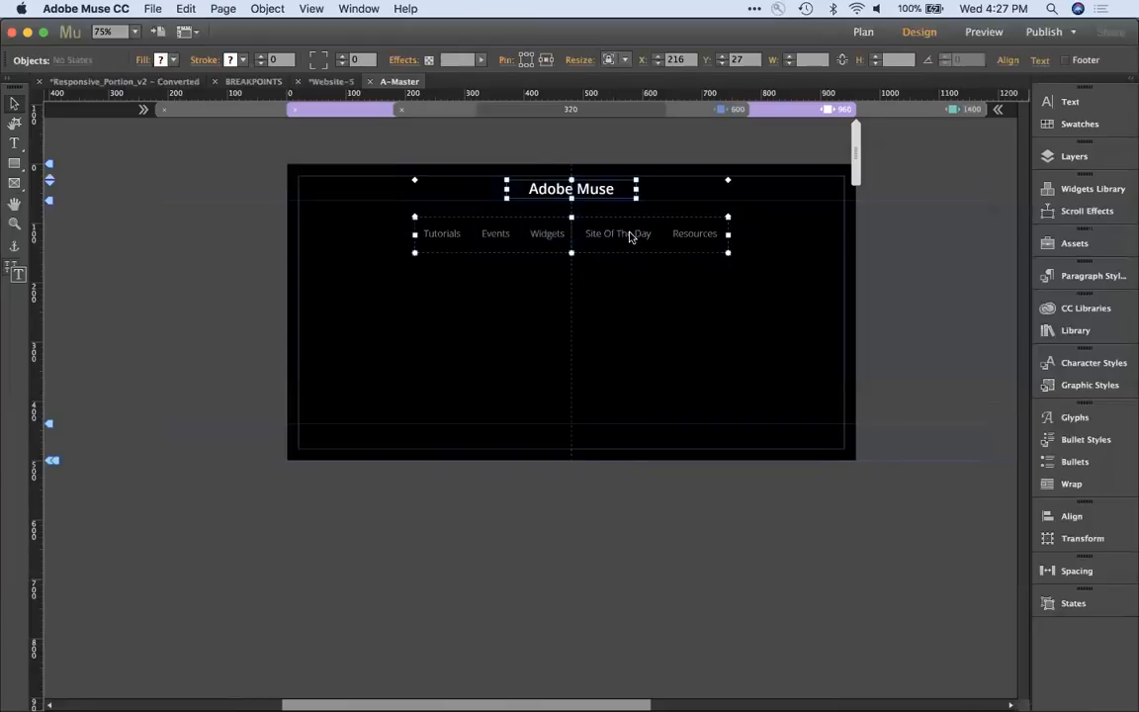
pyautogui.rightClick(629, 236)
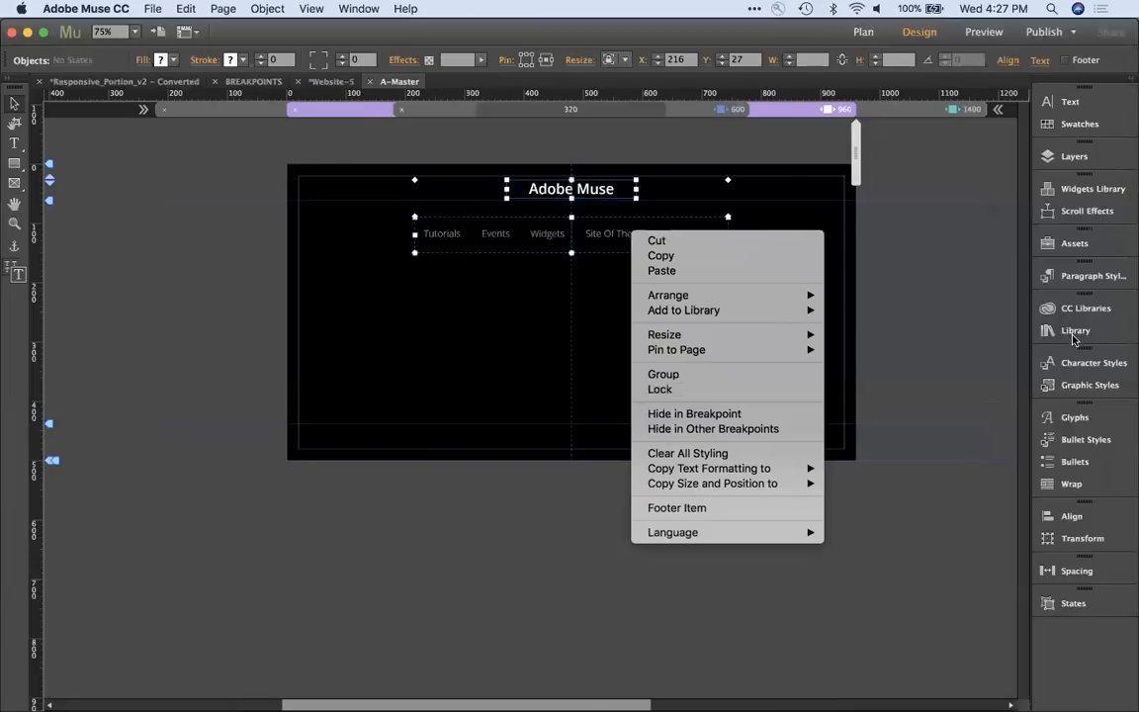
# Step: Expand Layer 1 to check which header elements are shown or hidden at the 960 and 600 breakpoints
pyautogui.click(1075, 156)
pyautogui.click(1075, 156)
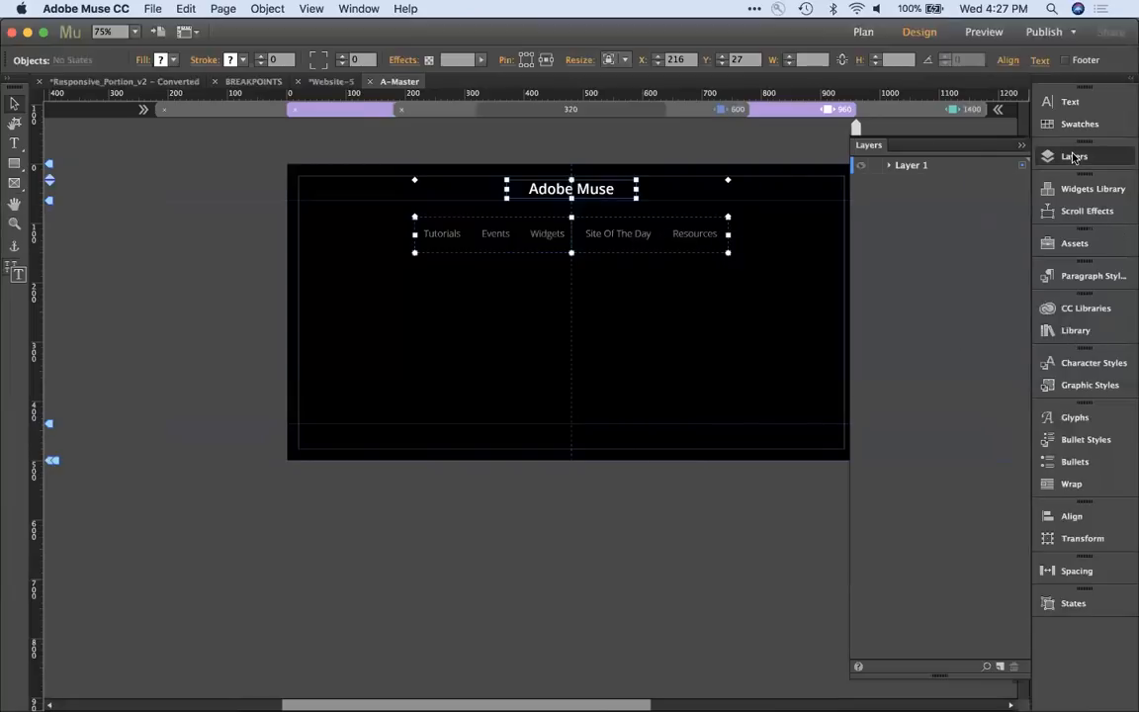
pyautogui.click(888, 165)
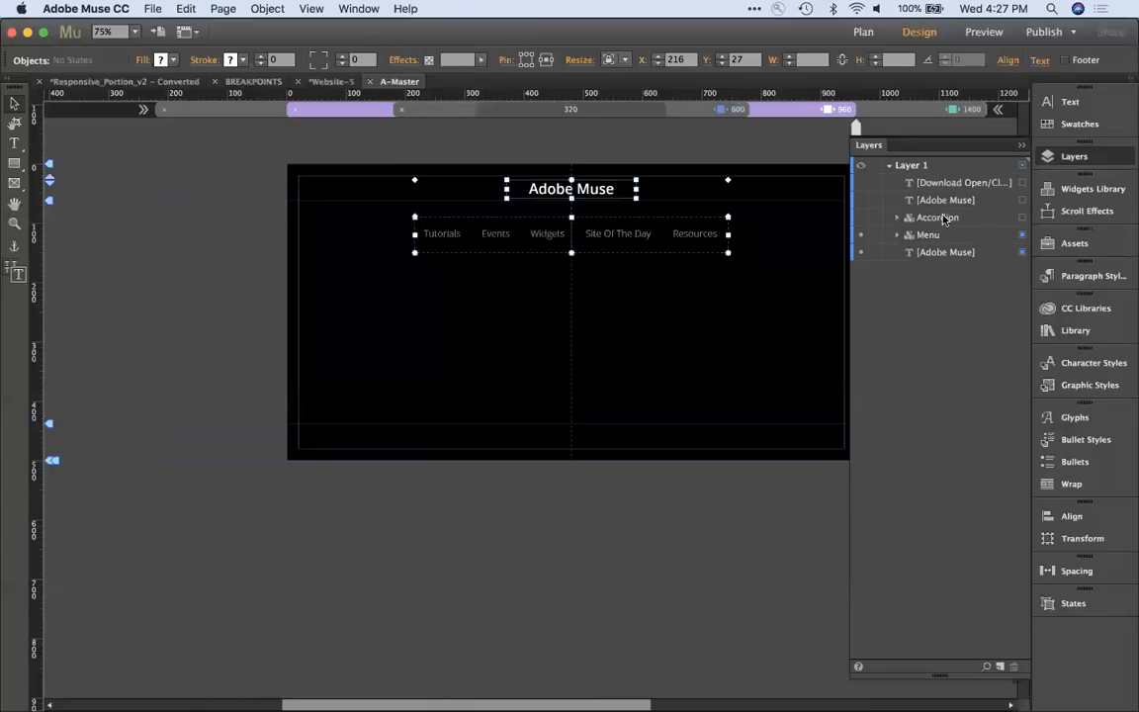
pyautogui.click(860, 187)
pyautogui.click(860, 187)
pyautogui.click(859, 204)
pyautogui.click(859, 205)
pyautogui.click(691, 115)
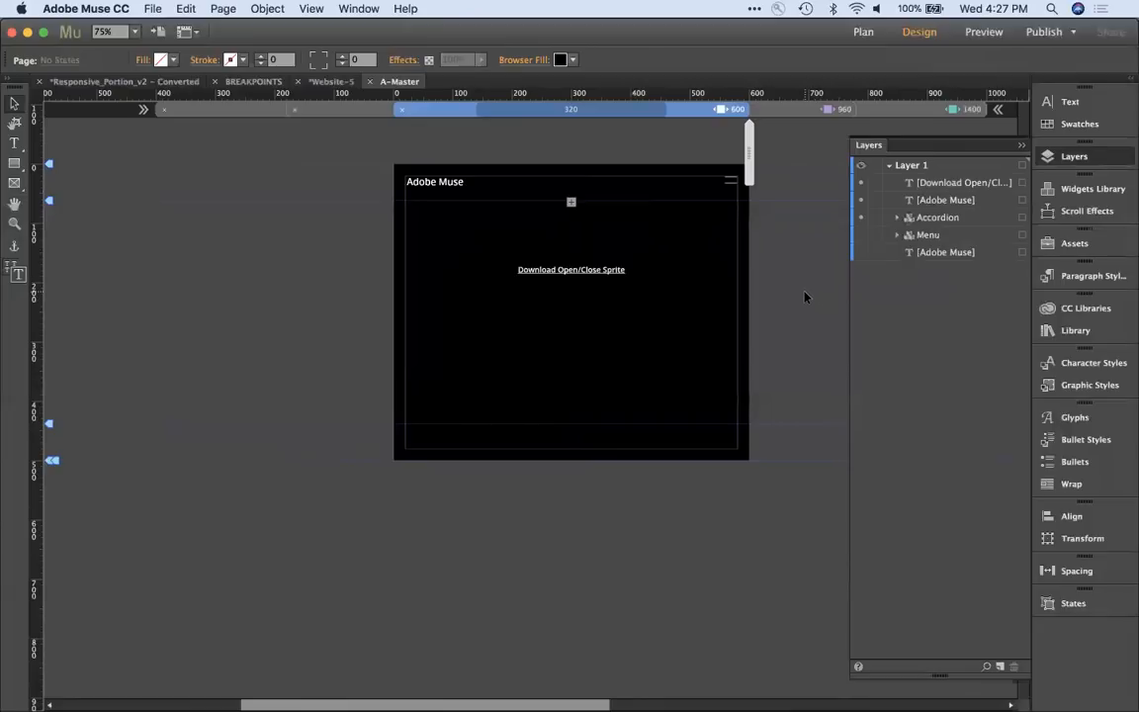
# Step: Select the phone menu's accordion and locate the Accordion widget in the Panels category of the widgets library
pyautogui.click(493, 190)
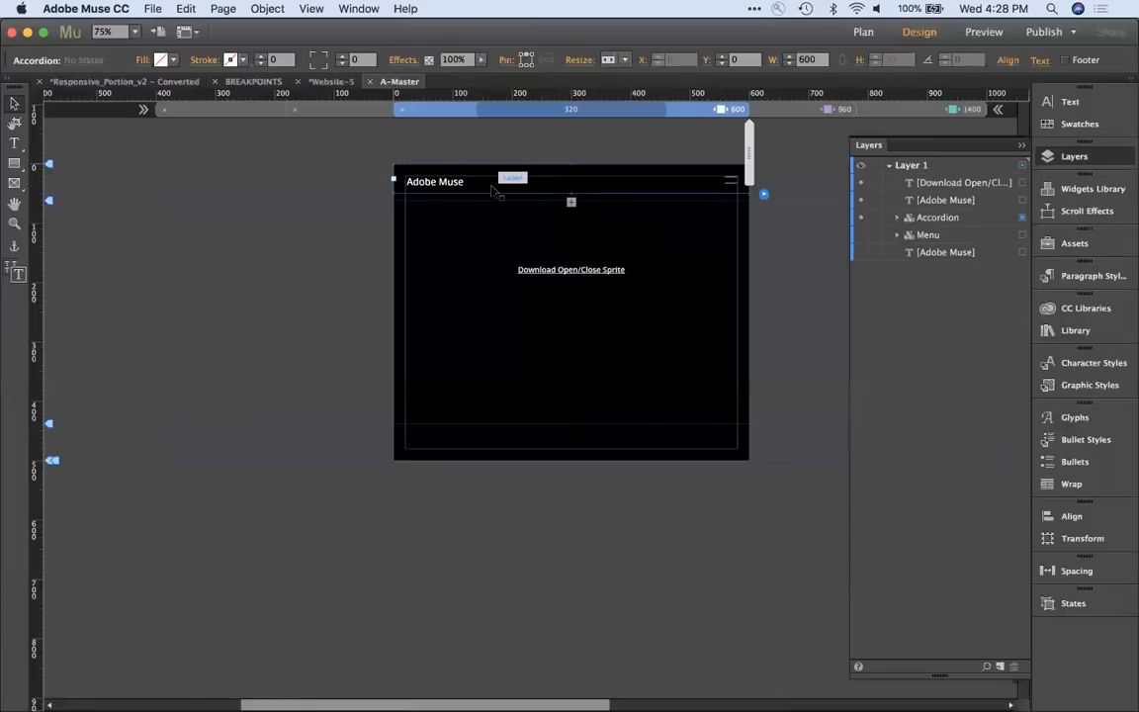
pyautogui.click(1111, 189)
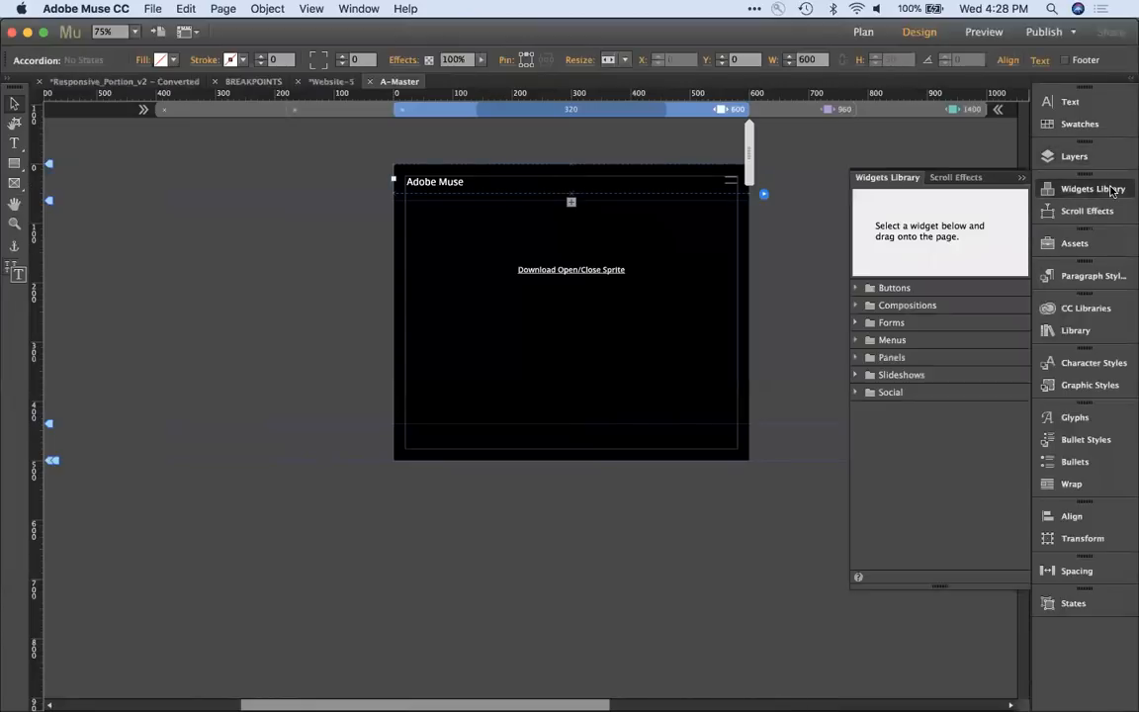
pyautogui.click(856, 358)
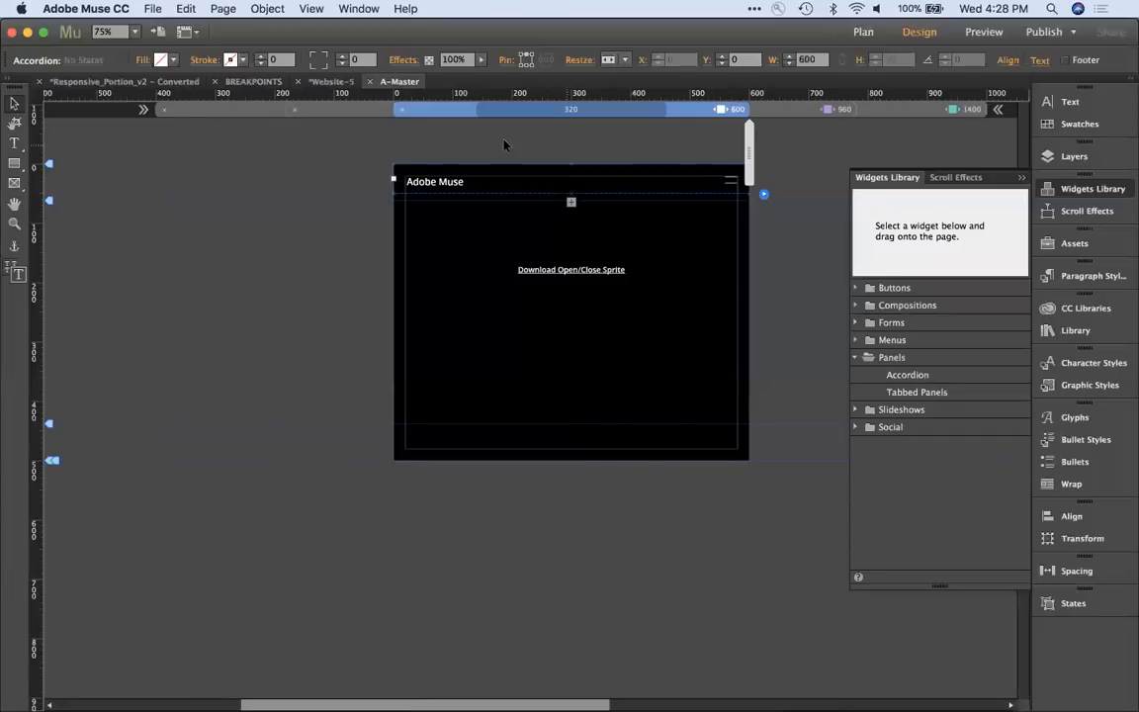
# Step: Expand and collapse the phone menu's accordion and review its expand behaviour and editing options
pyautogui.click(597, 175)
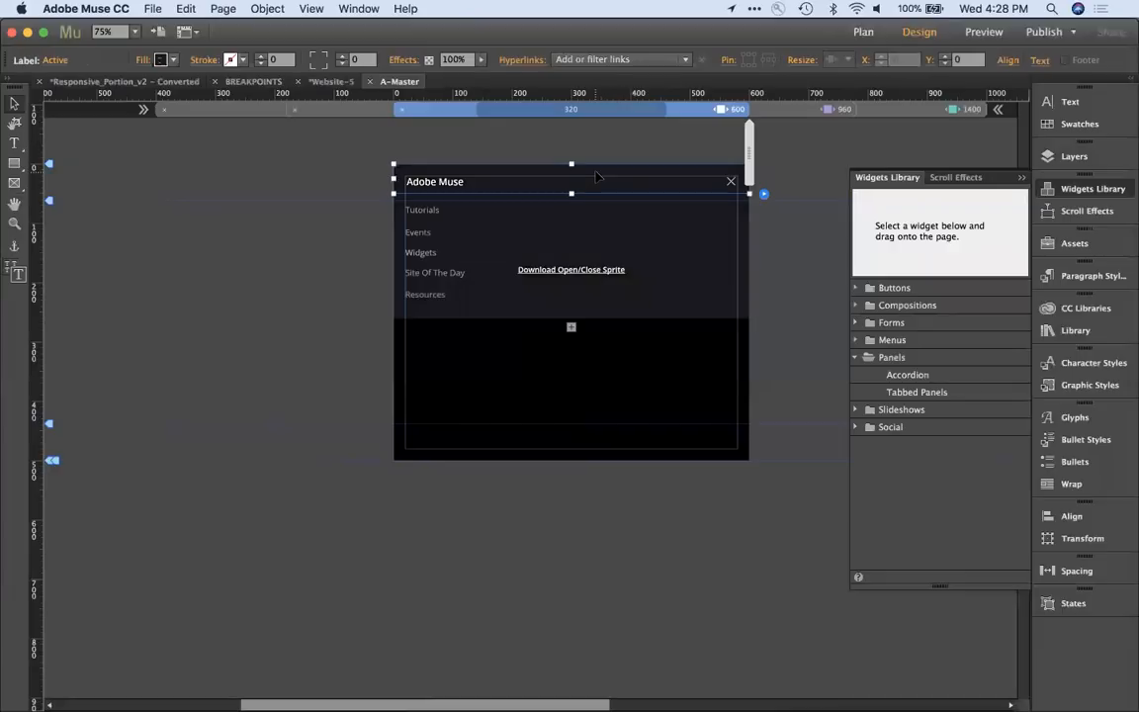
pyautogui.click(731, 186)
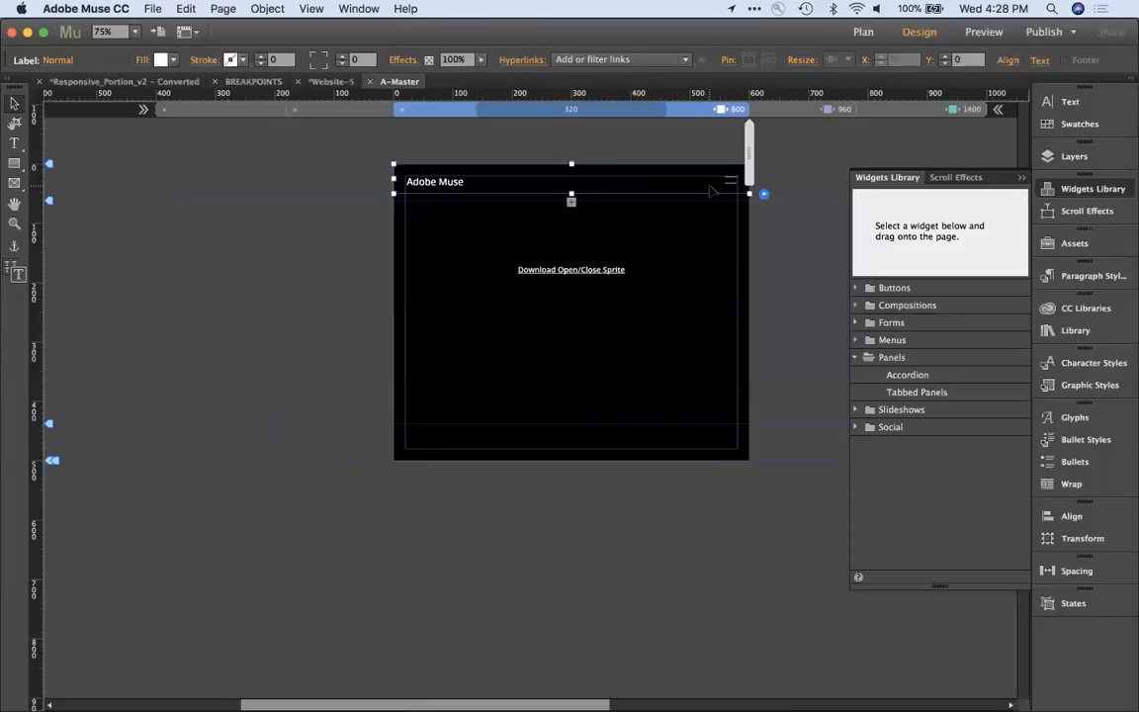
pyautogui.click(709, 186)
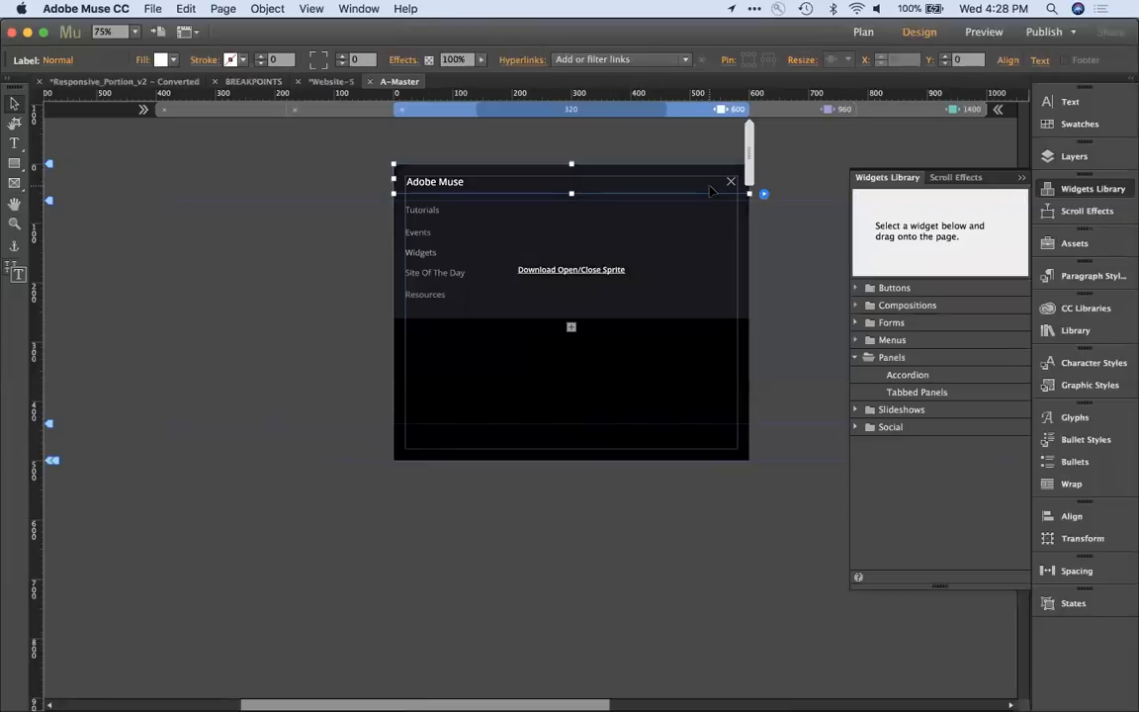
pyautogui.click(763, 194)
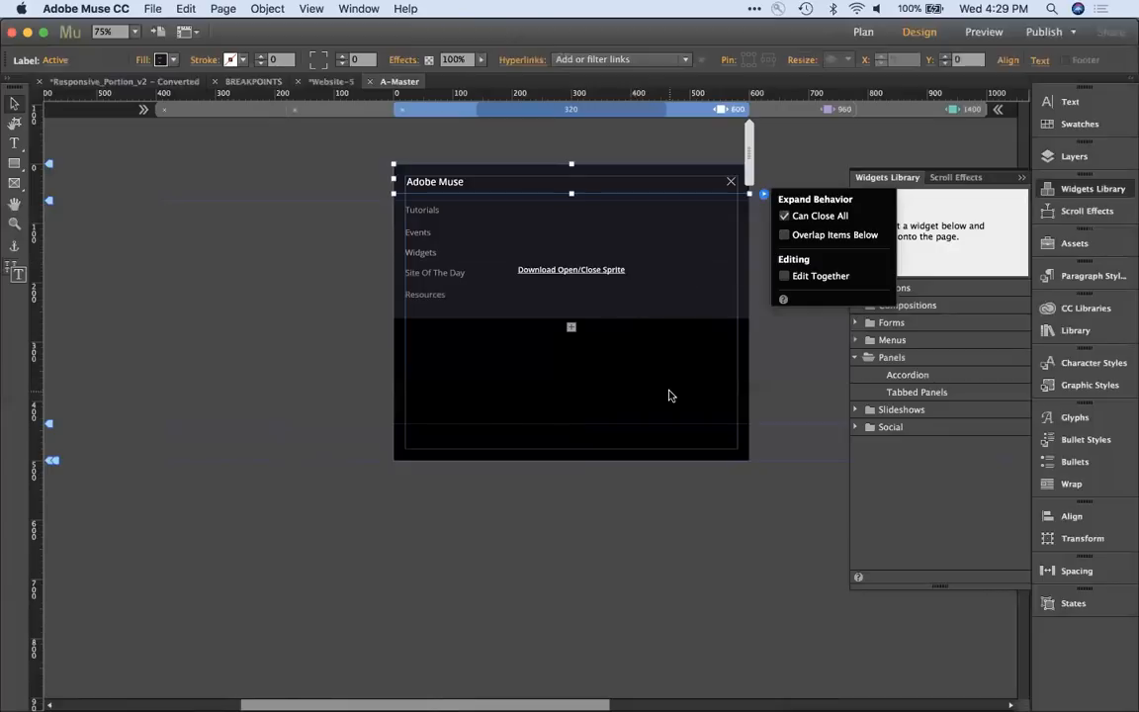
pyautogui.click(622, 181)
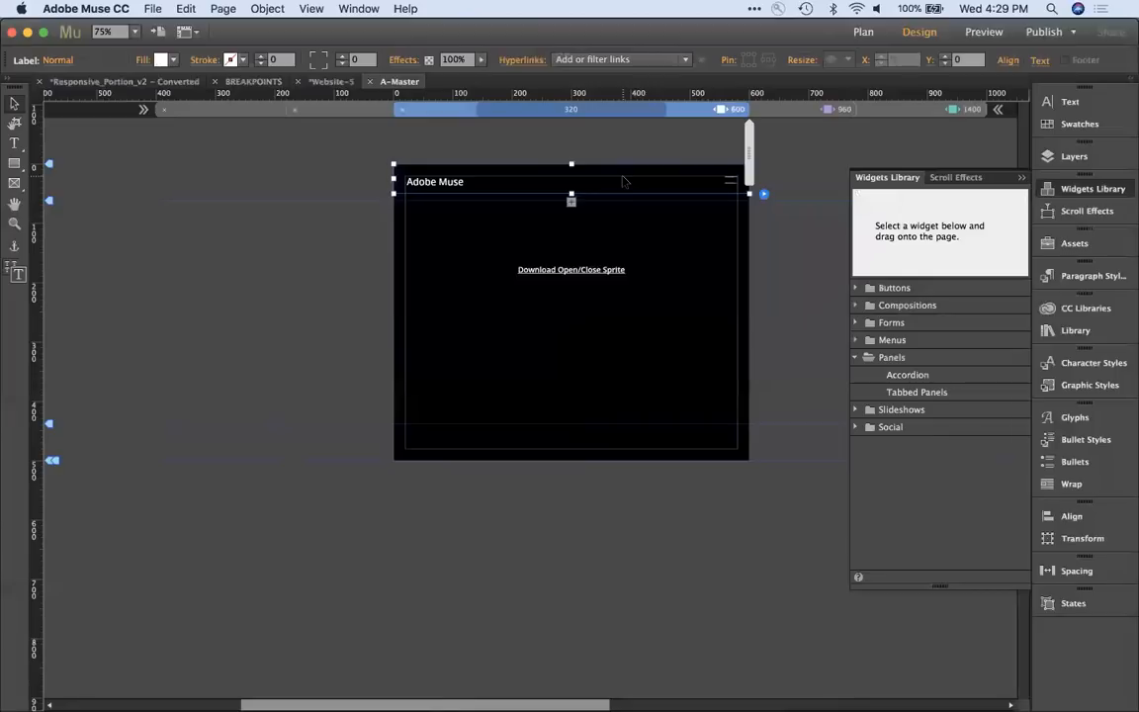
# Step: Preview the master page in the browser
pyautogui.click(152, 8)
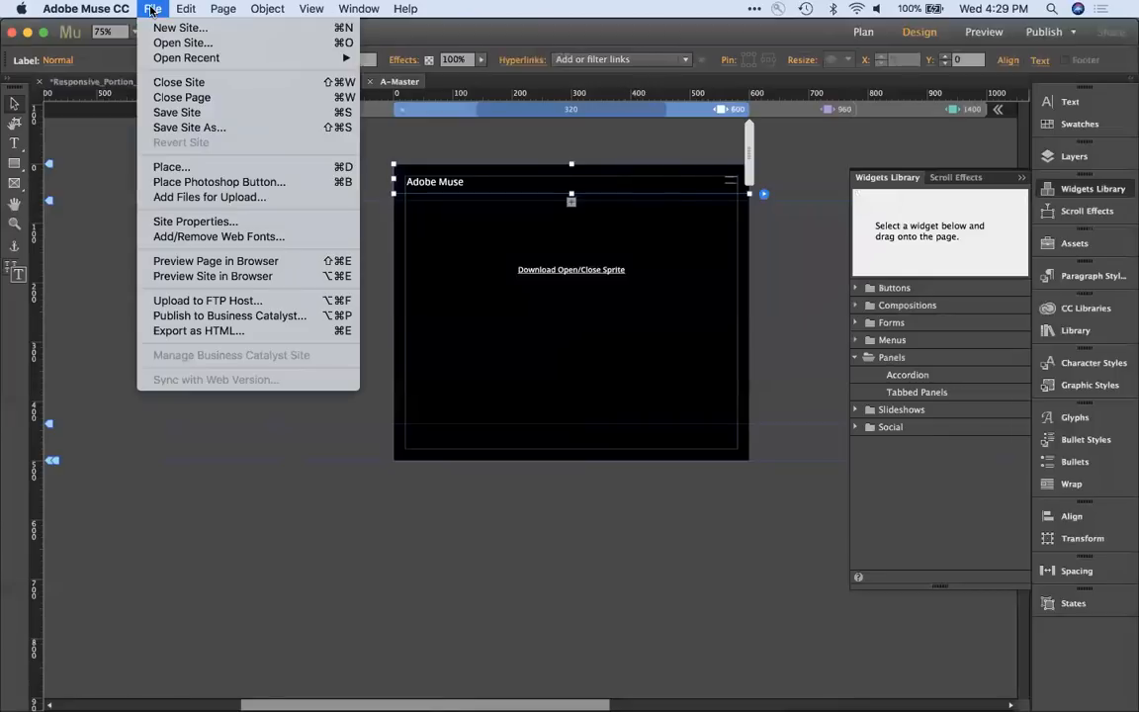
pyautogui.click(184, 261)
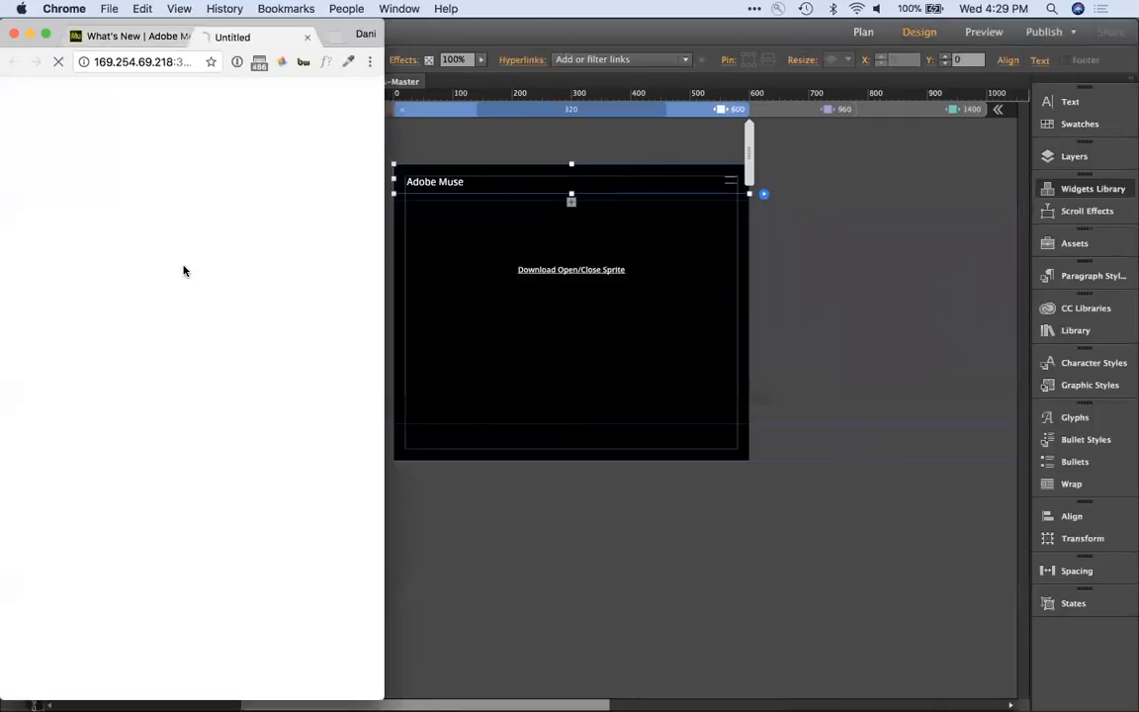
# Step: Resize the browser preview from full width down to phone width to compare the header navigation at each breakpoint
pyautogui.moveTo(383, 254); pyautogui.dragTo(1118, 290)
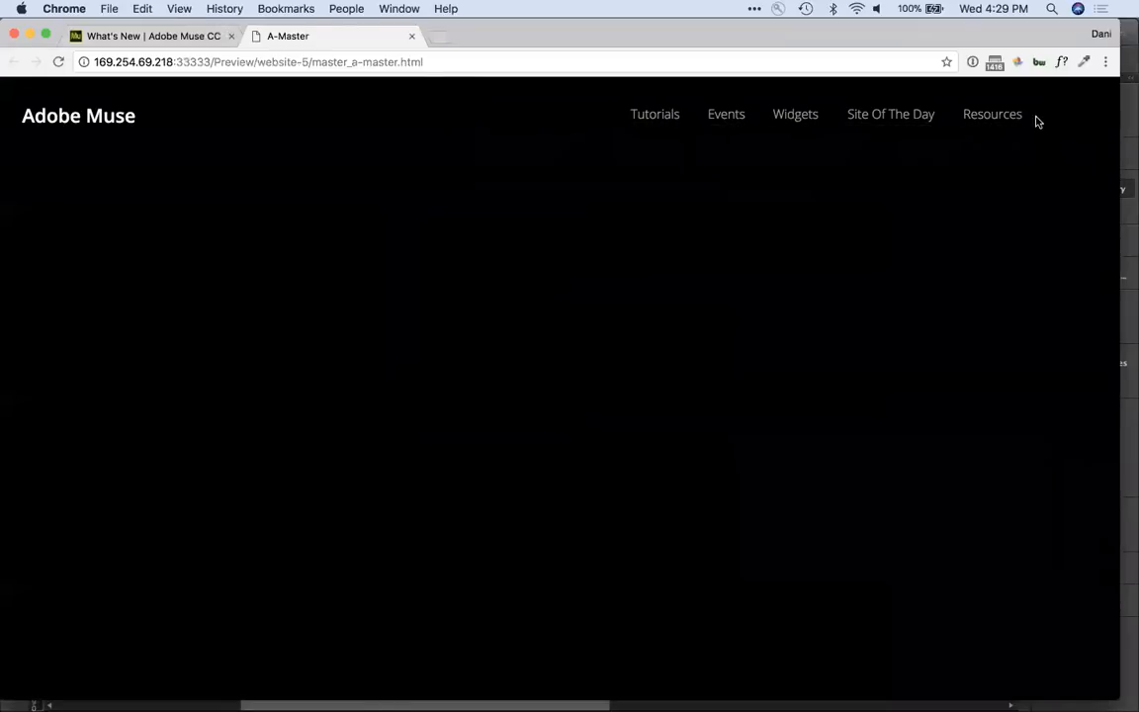
pyautogui.moveTo(1118, 148); pyautogui.dragTo(728, 248)
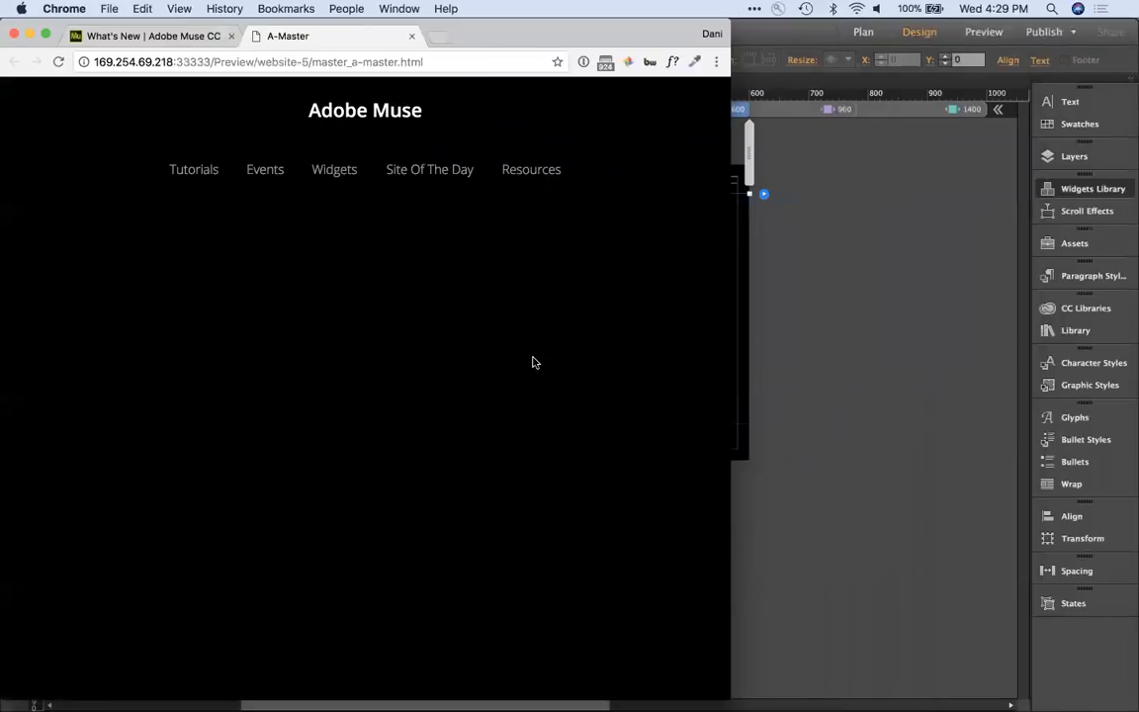
pyautogui.moveTo(730, 280); pyautogui.dragTo(369, 322)
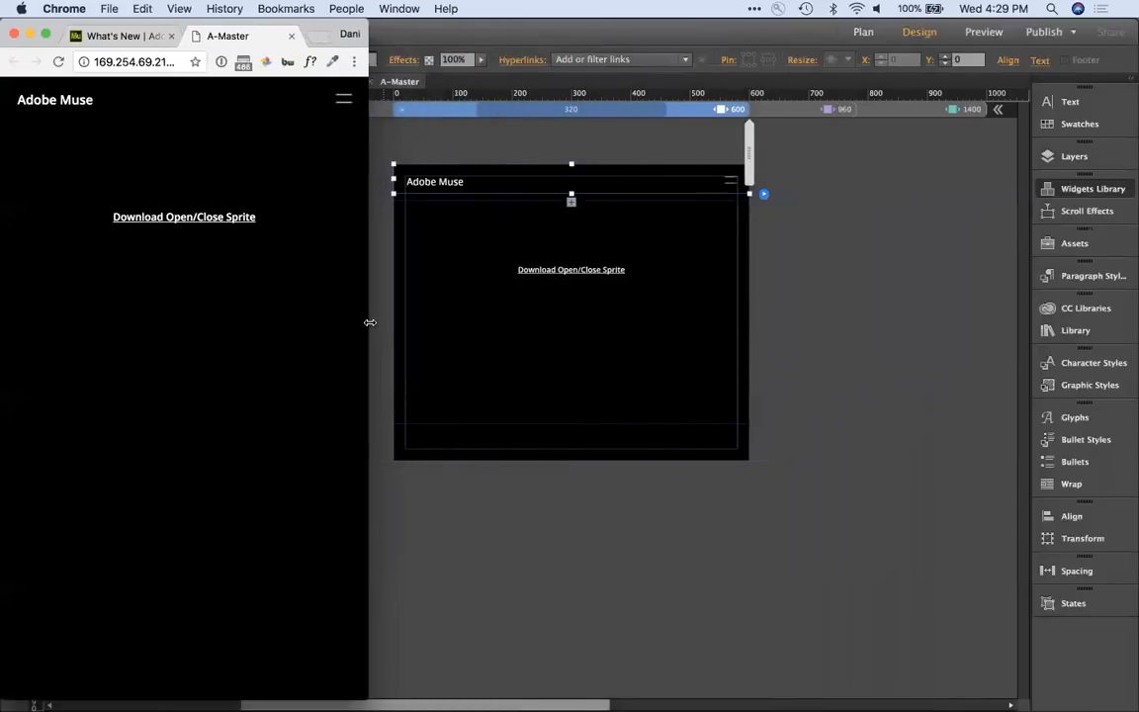
# Step: Open and close the phone menu in the browser preview to test its trigger icon
pyautogui.click(344, 100)
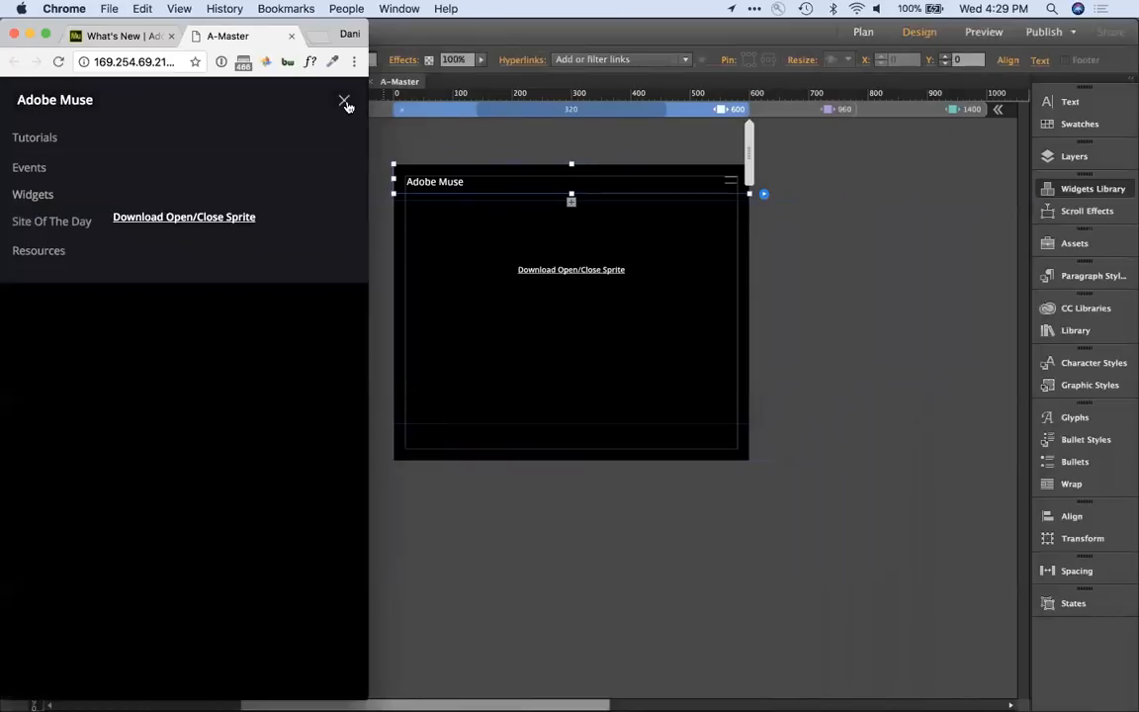
pyautogui.click(345, 101)
pyautogui.click(345, 102)
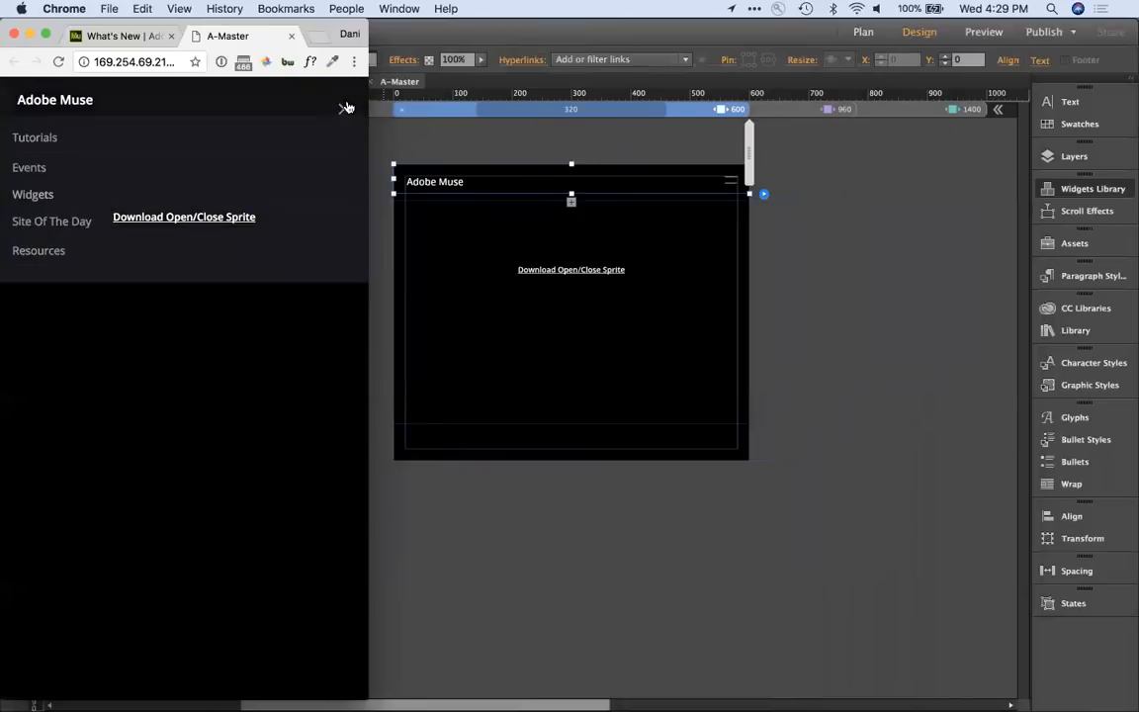
pyautogui.click(345, 102)
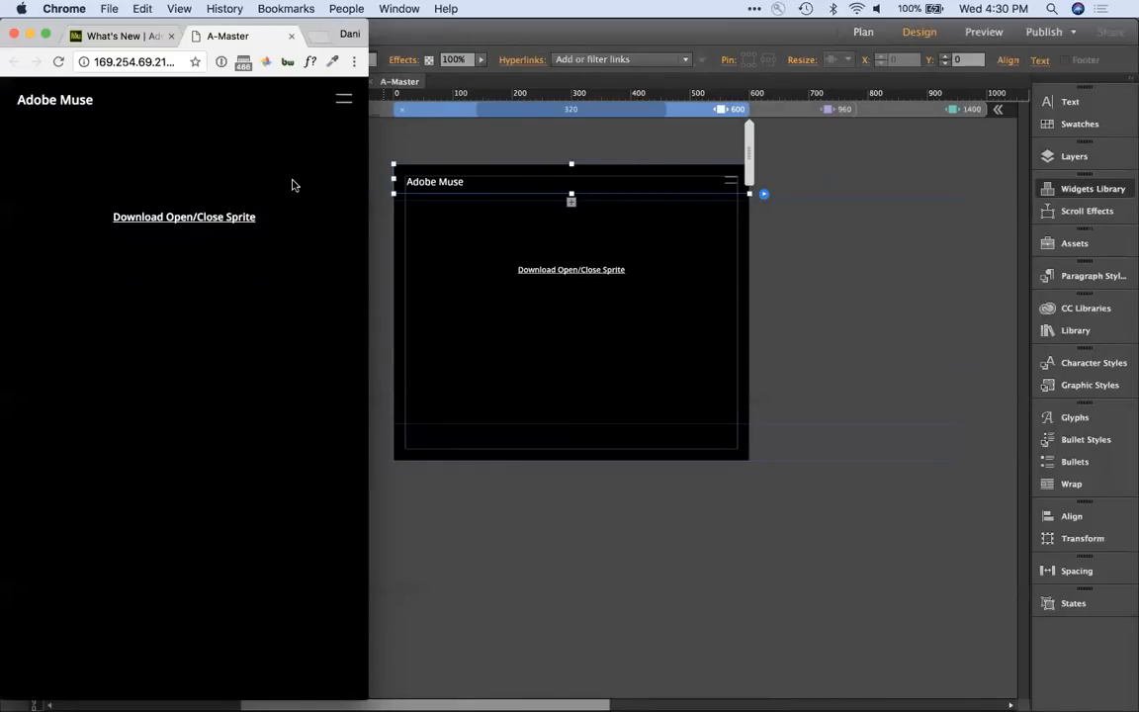
# Step: Follow the Download Open/Close Sprite link and save the image as MenuTrigger_preview in PNG format on the Desktop
pyautogui.click(209, 225)
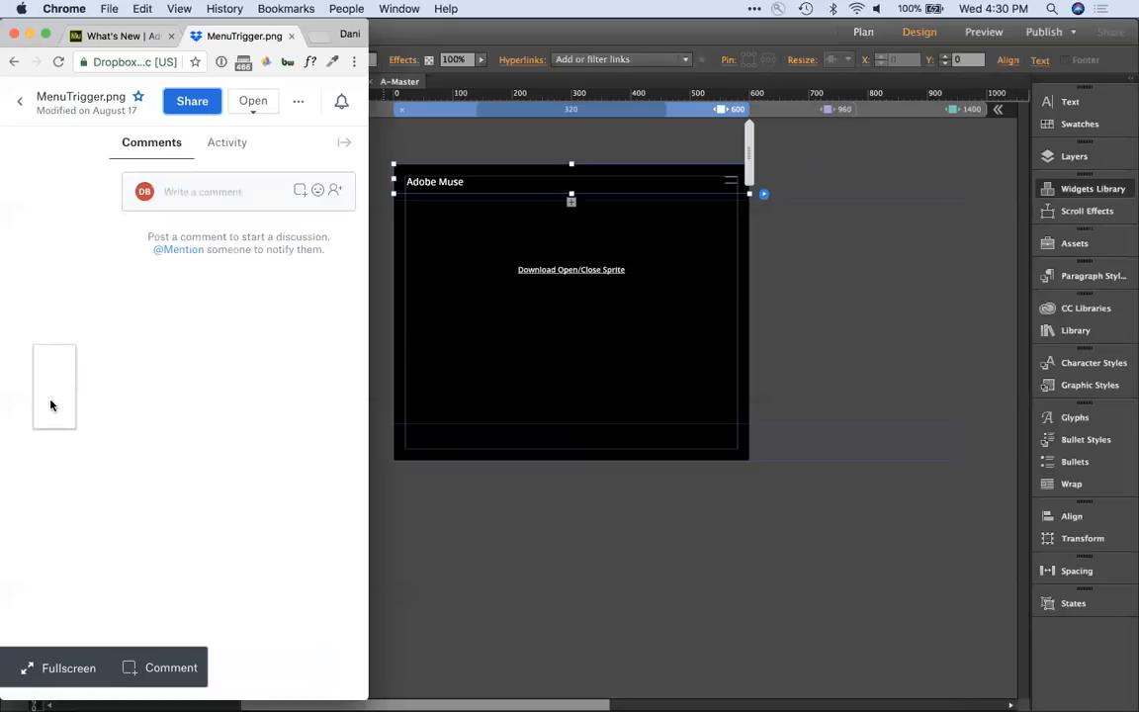
pyautogui.rightClick(51, 405)
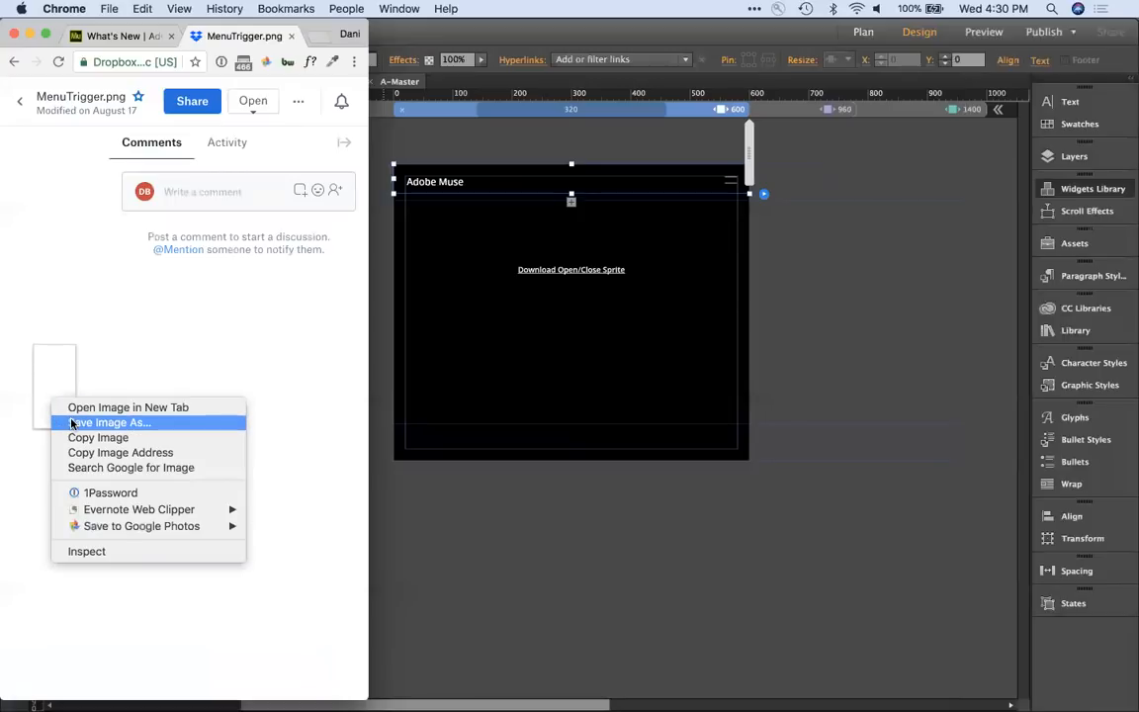
pyautogui.click(71, 422)
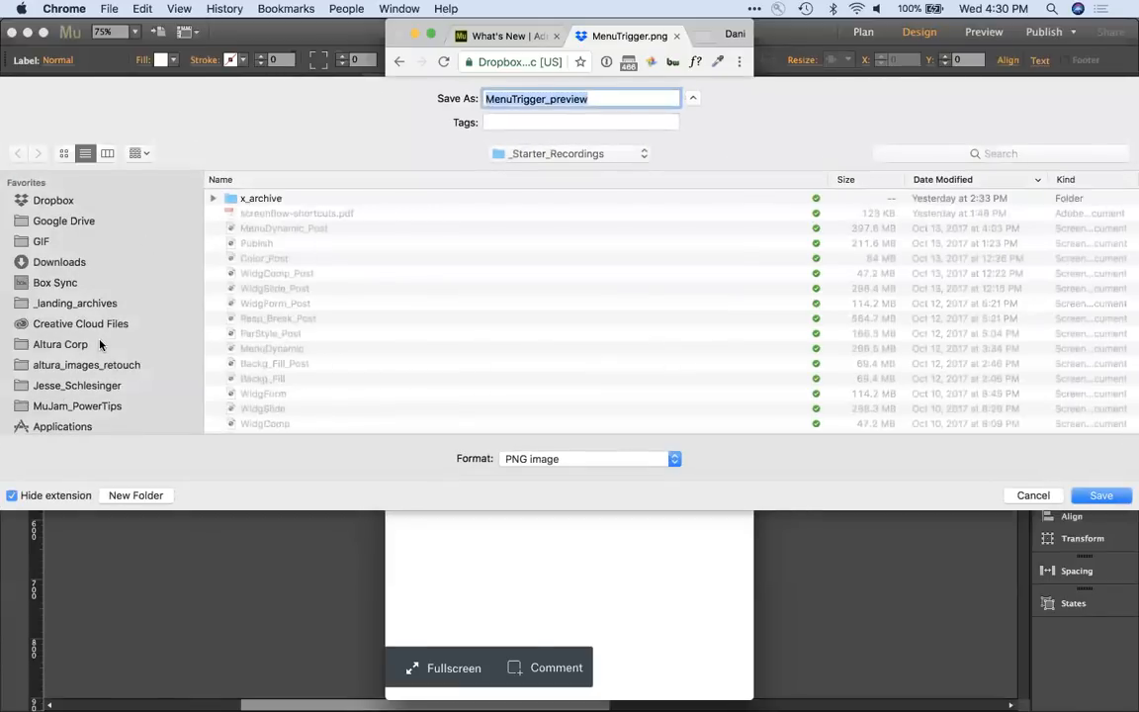
pyautogui.scroll(-6, 99, 342)
pyautogui.scroll(6, 107, 298)
pyautogui.scroll(5, 107, 298)
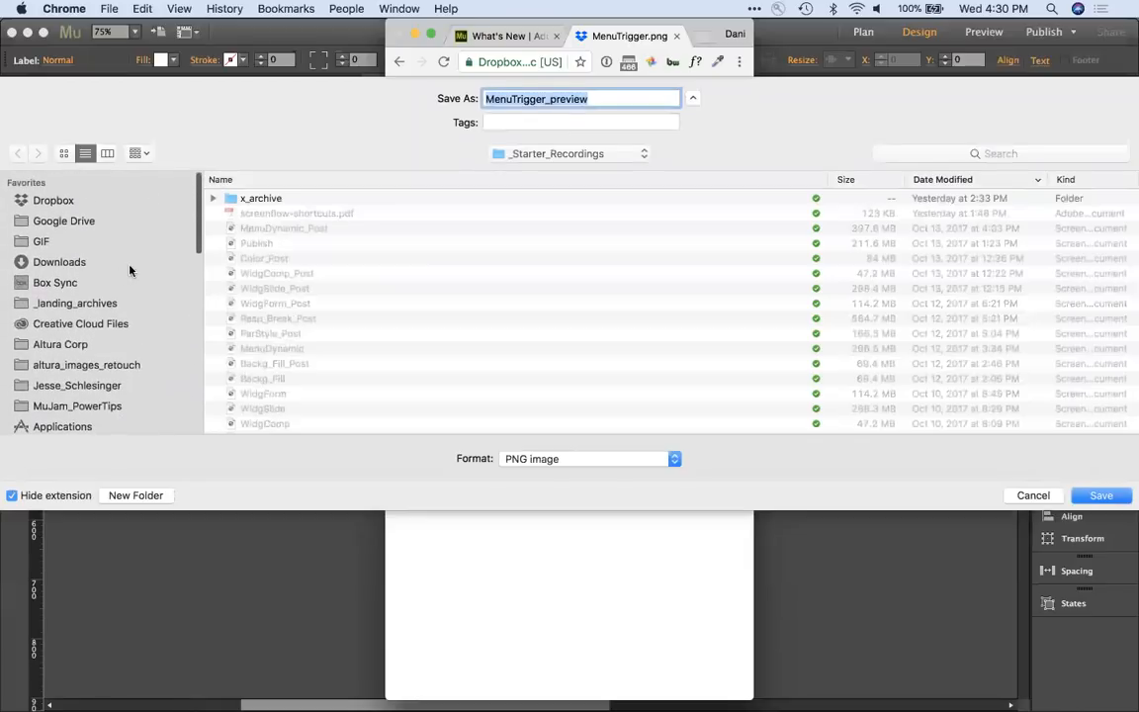
pyautogui.scroll(-5, 171, 322)
pyautogui.scroll(-3, 170, 322)
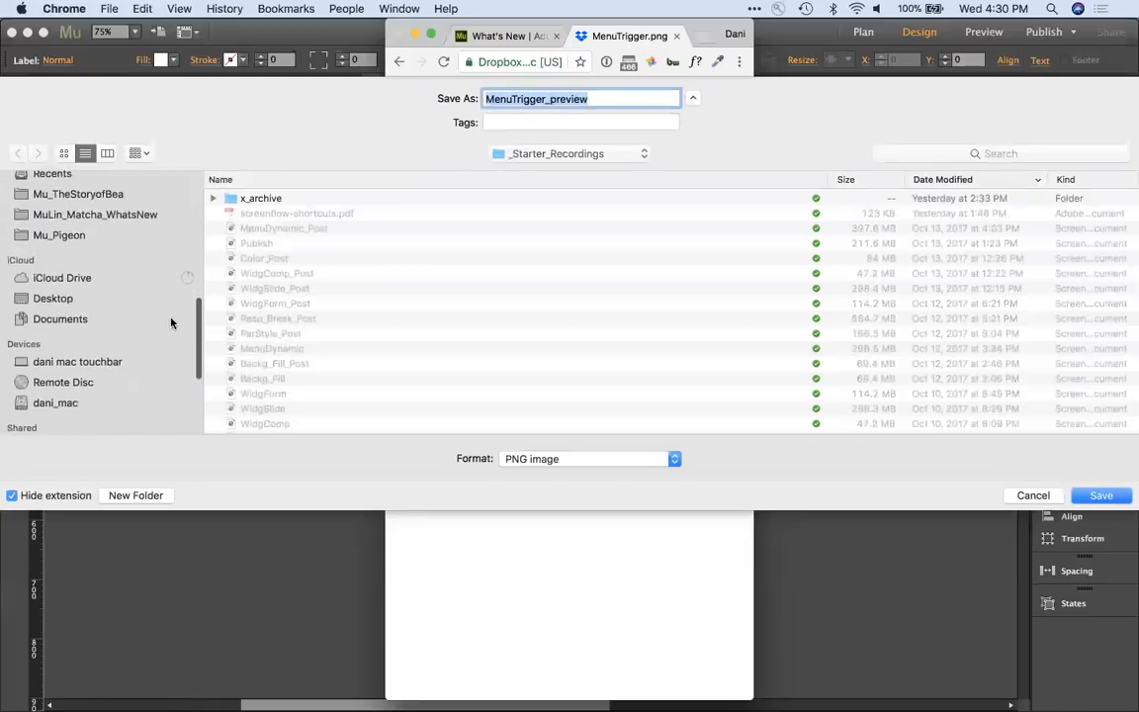
pyautogui.click(50, 299)
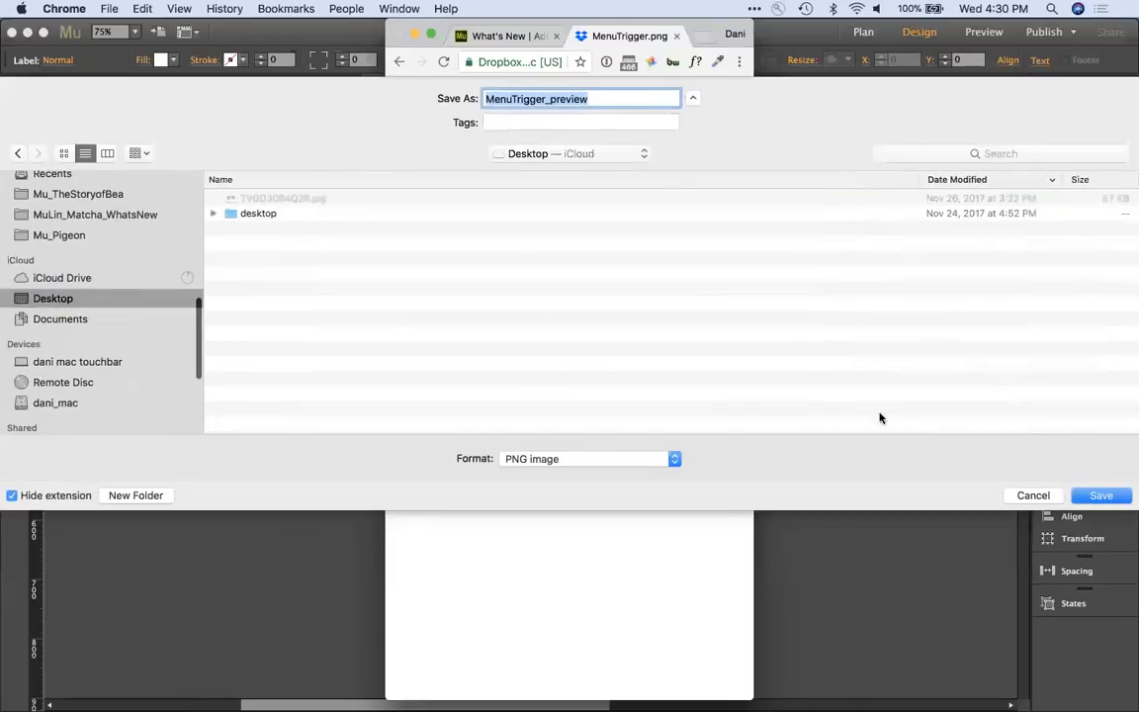
pyautogui.click(1100, 494)
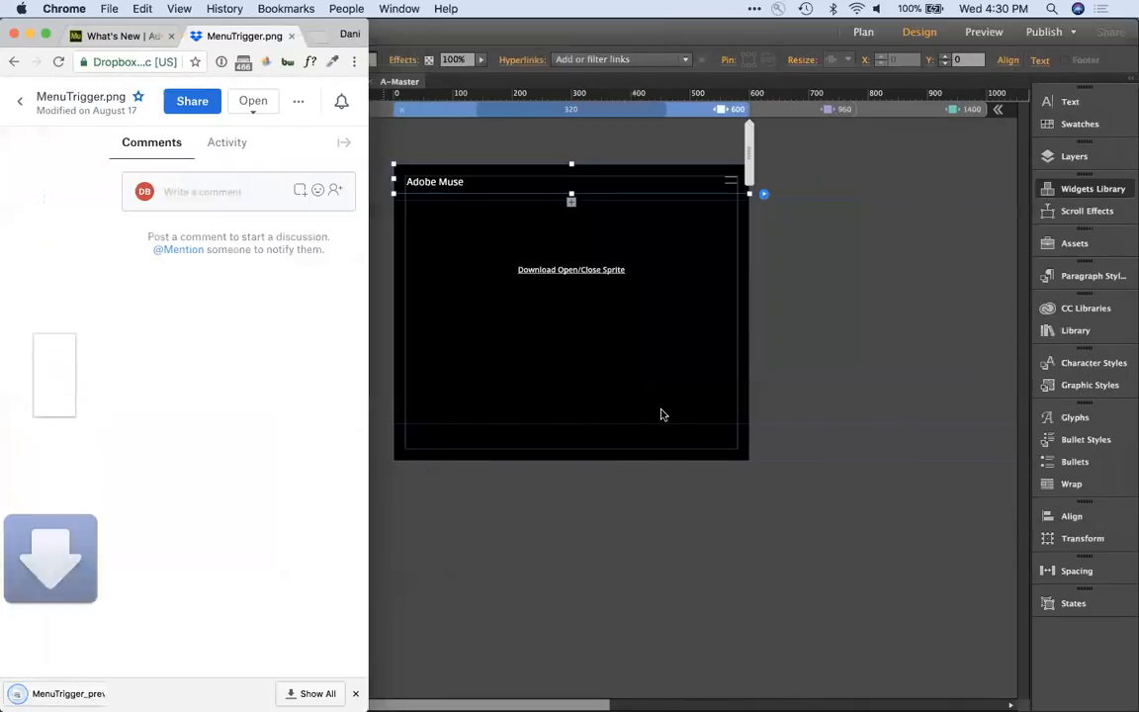
# Step: Reveal the downloaded MenuTrigger_preview.png in Finder and take a Quick Look at it
pyautogui.click(159, 694)
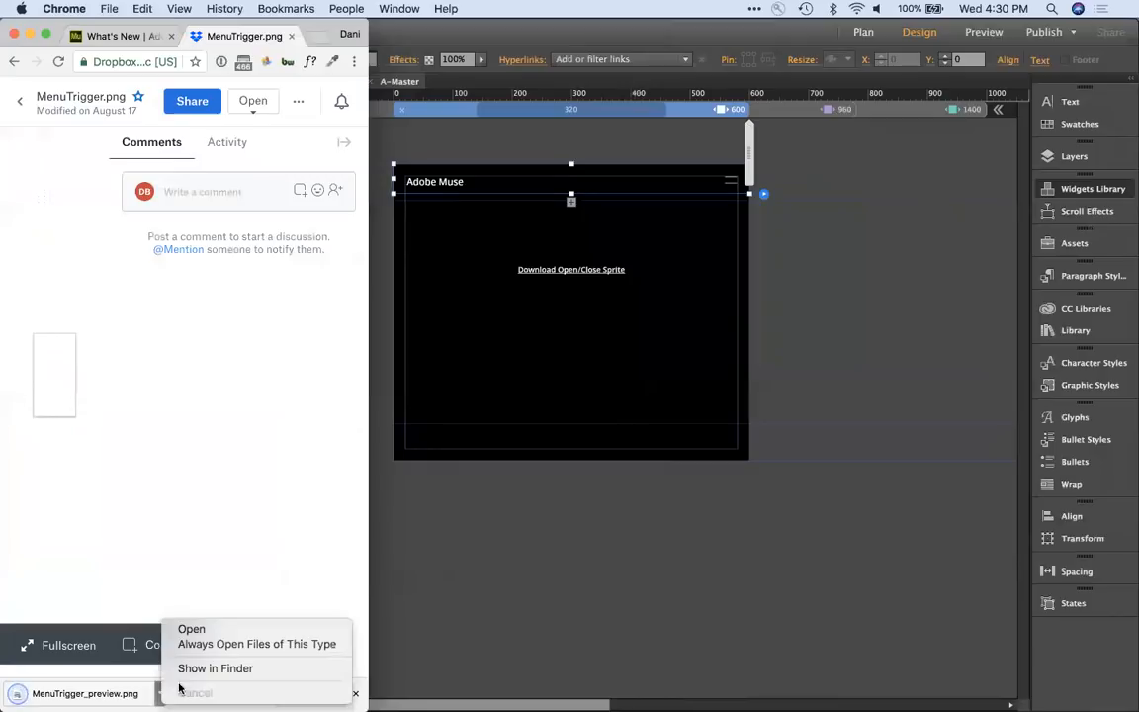
pyautogui.click(197, 668)
pyautogui.press('space')
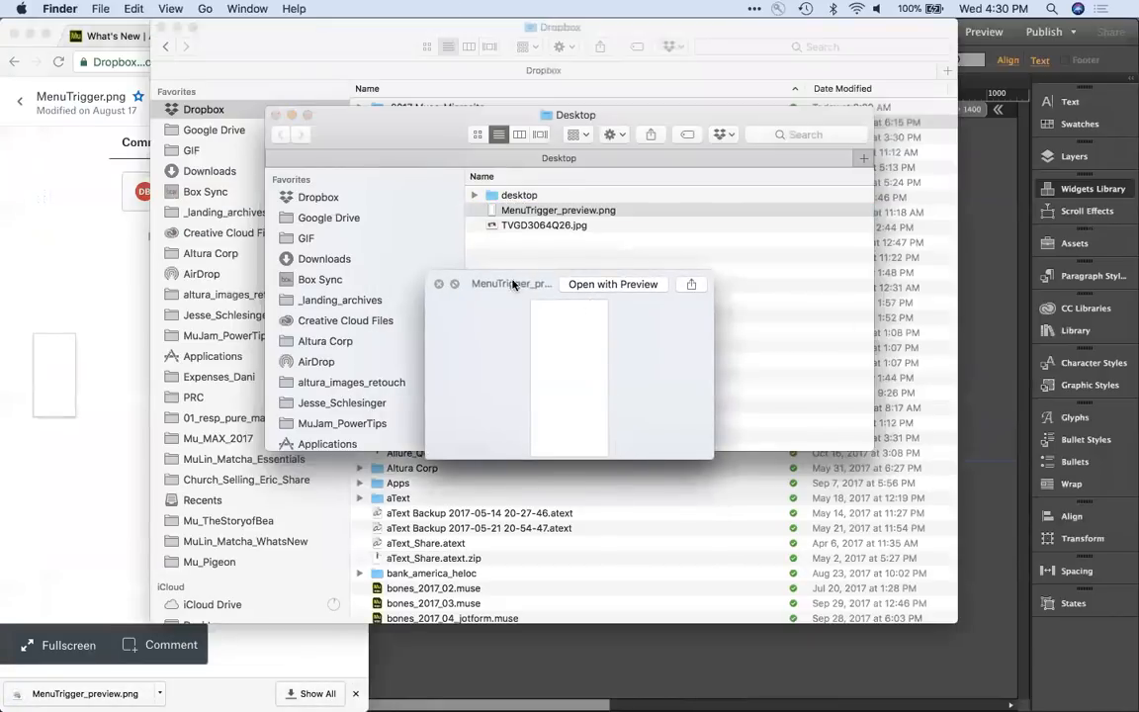
pyautogui.click(438, 283)
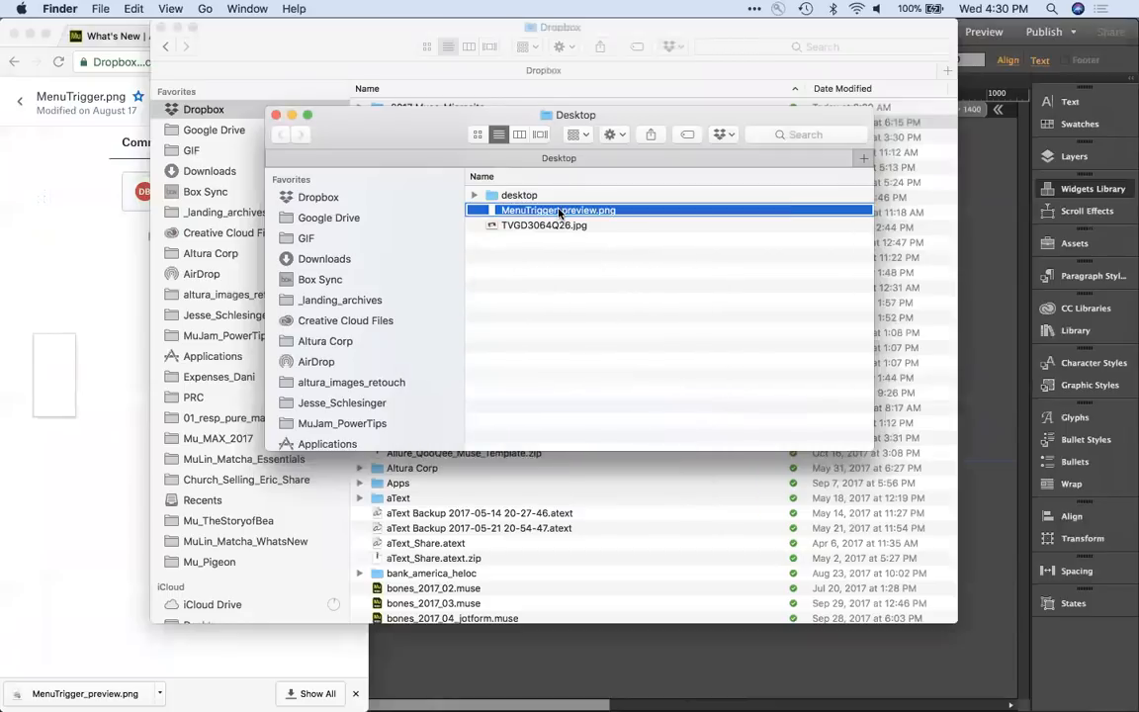
# Step: Open MenuTrigger_preview.png from Finder in Adobe Fireworks CS6
pyautogui.rightClick(560, 219)
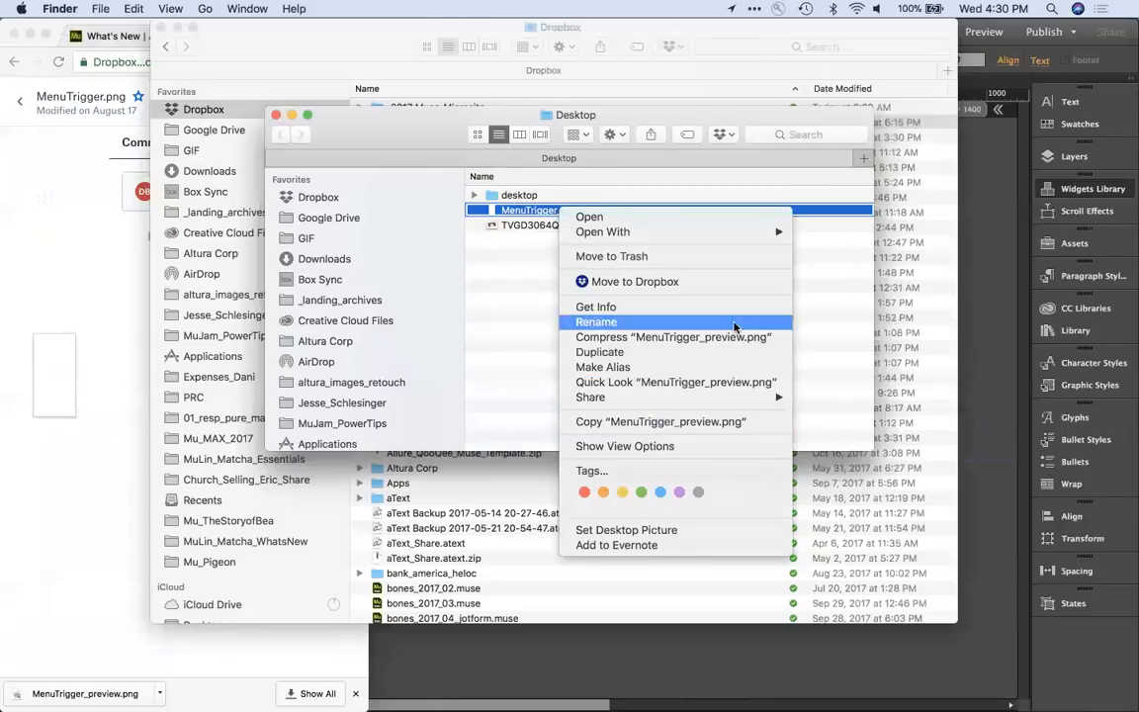
pyautogui.moveTo(719, 231)
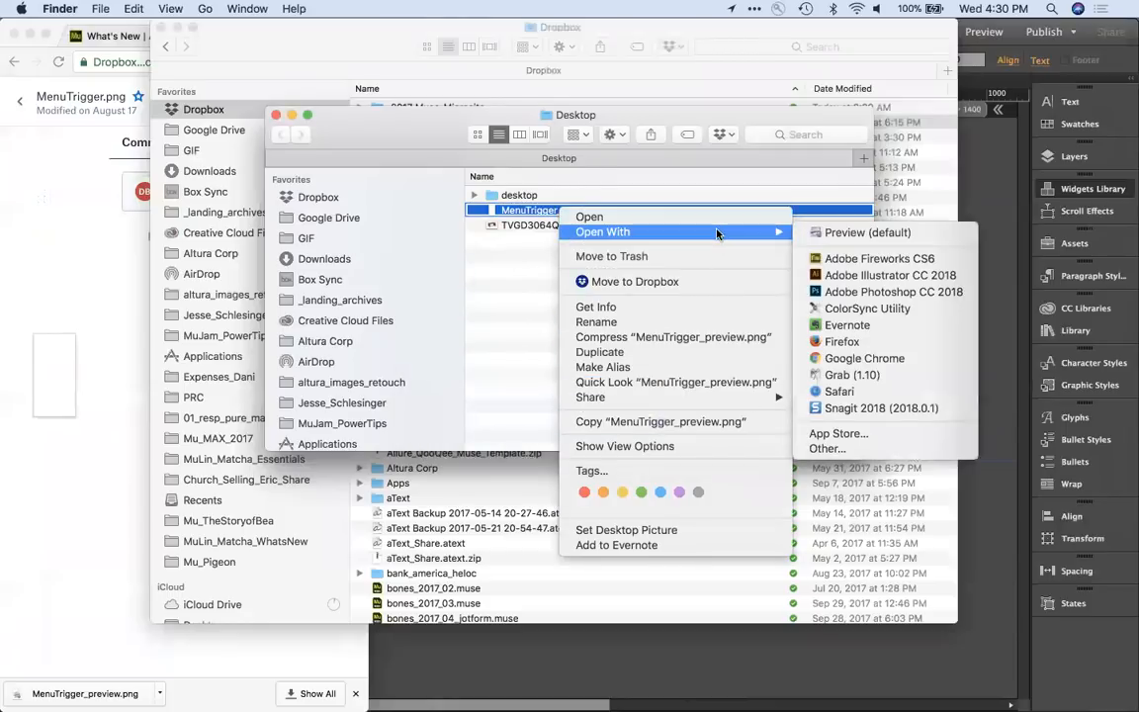
pyautogui.click(870, 259)
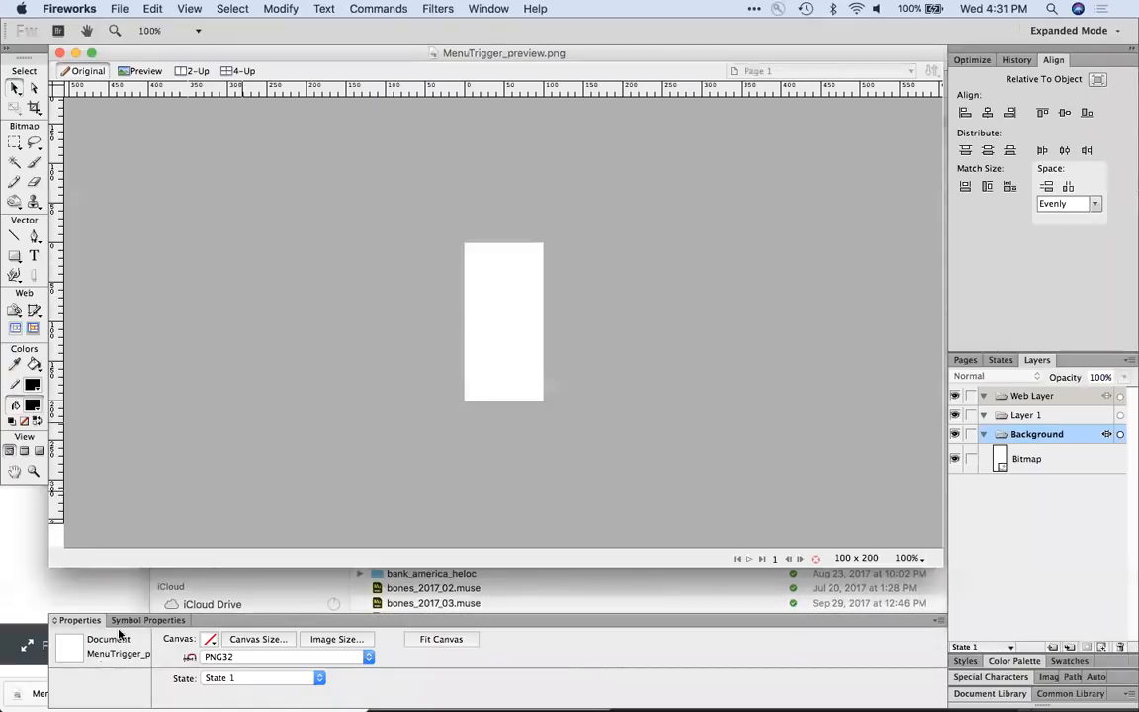
# Step: Try a dark olive canvas colour behind the white sprite bitmap, and close the document without saving it
pyautogui.click(208, 640)
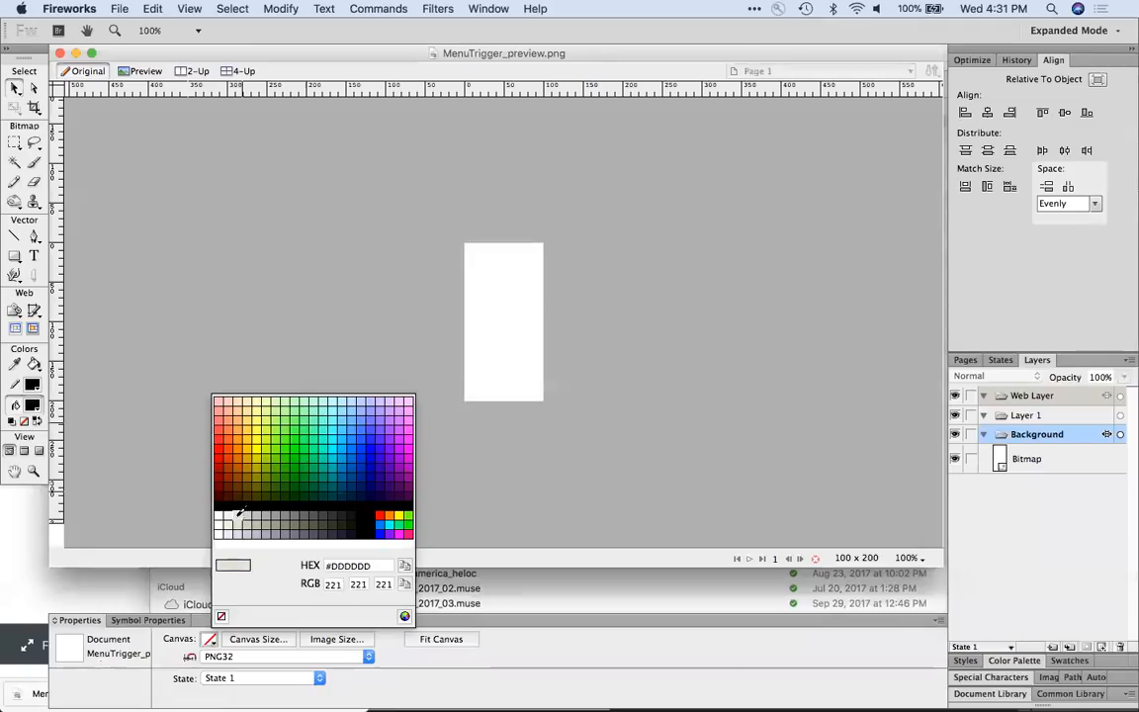
pyautogui.click(264, 484)
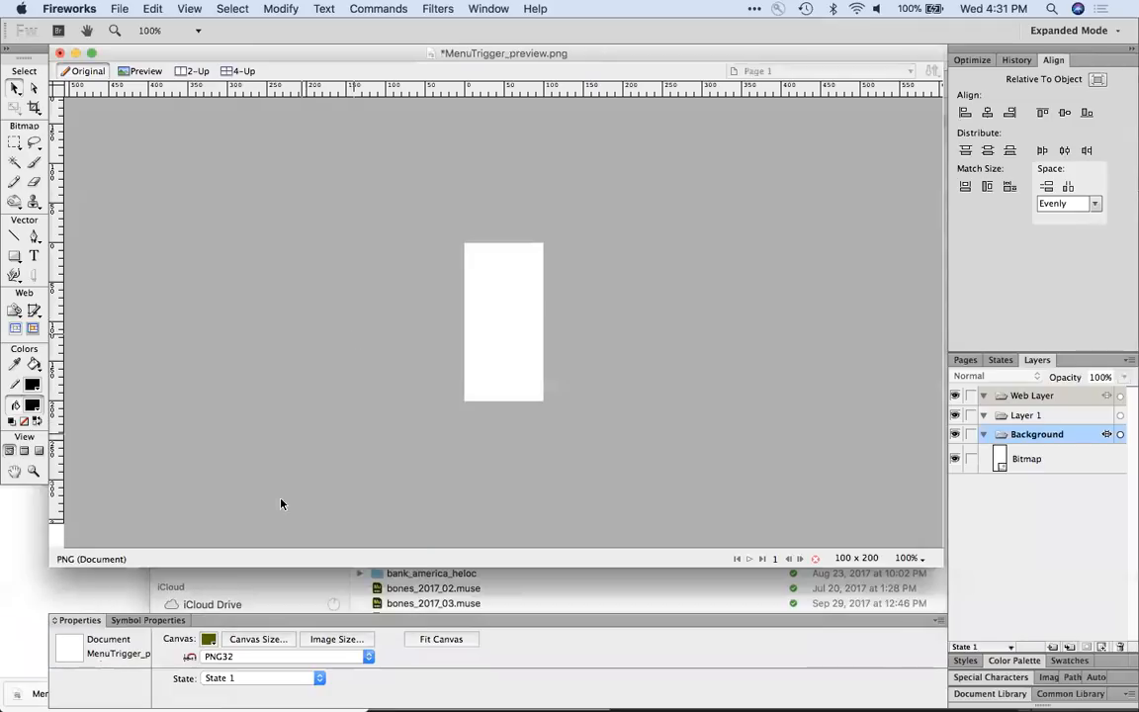
pyautogui.click(523, 374)
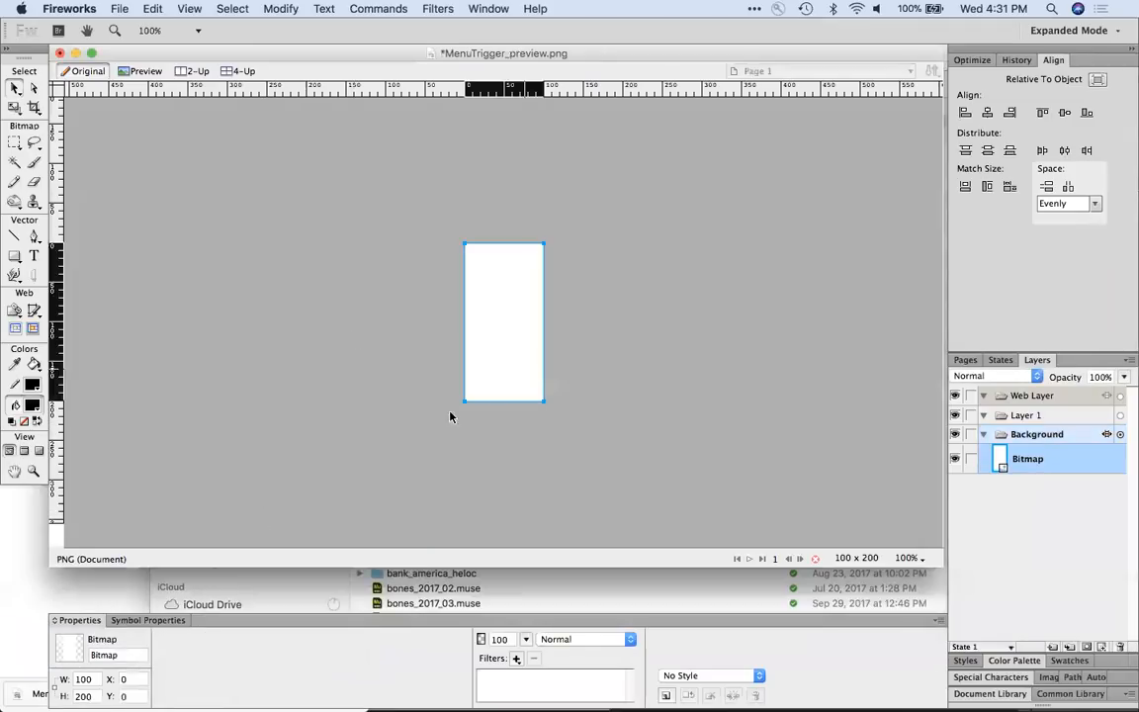
pyautogui.press('super+z')
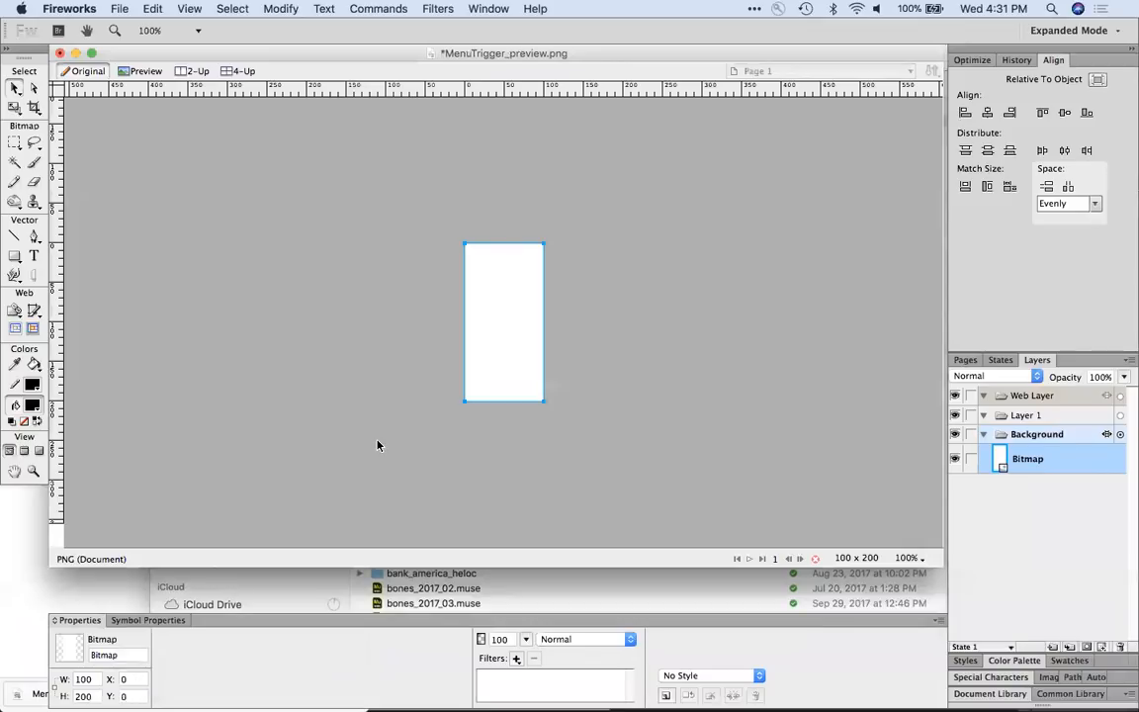
pyautogui.click(633, 318)
pyautogui.press('super+space')
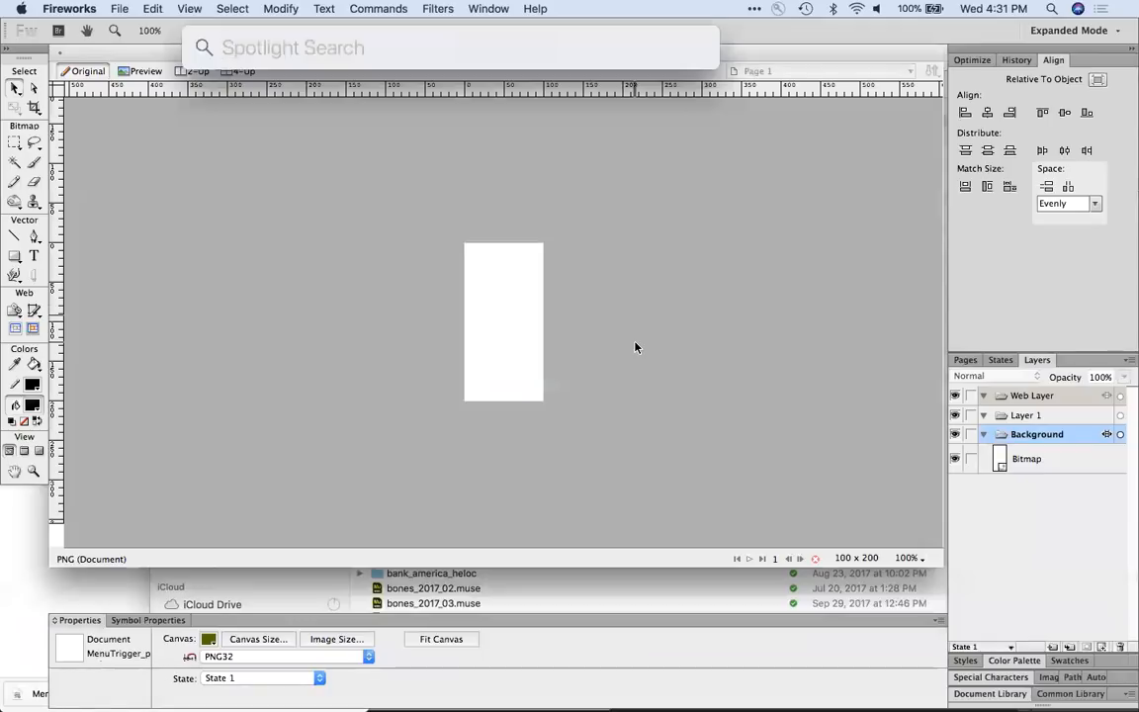
pyautogui.press('Escape')
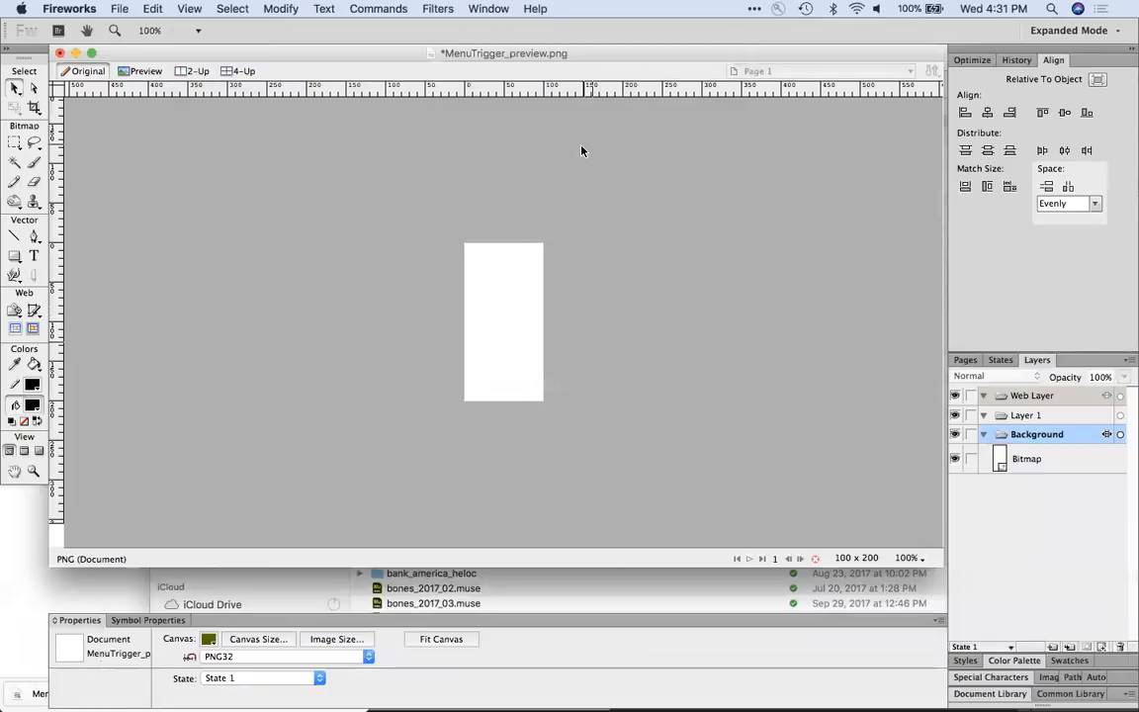
pyautogui.click(59, 52)
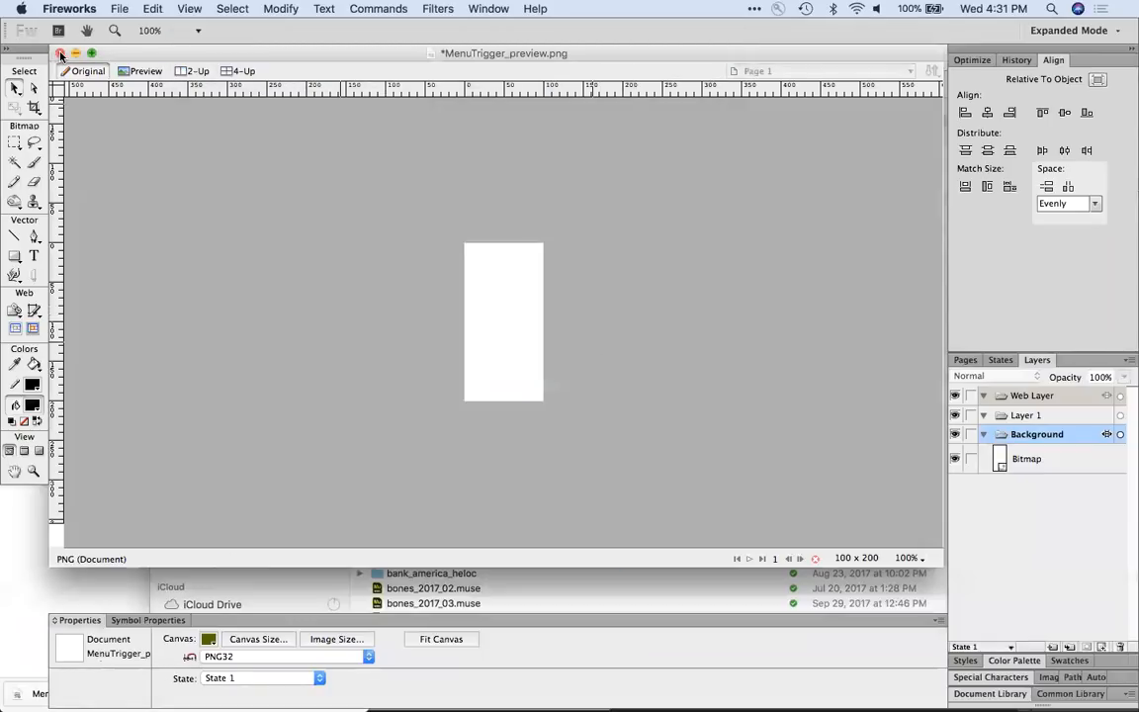
pyautogui.click(515, 258)
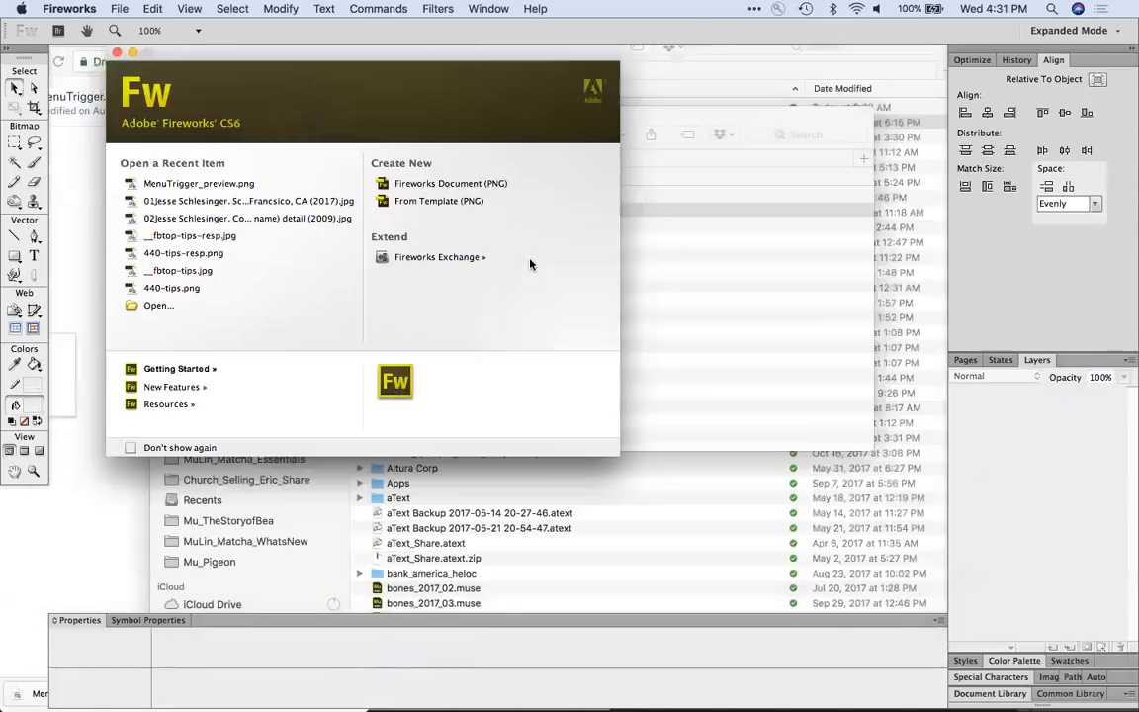
# Step: Search the computer for menutrigger, open the original MenuTrigger.png in Preview, and move its window clear to view the sprite
pyautogui.press('super+space')
pyautogui.write('neby')
pyautogui.press('BackSpace')
pyautogui.press('BackSpace')
pyautogui.press('BackSpace')
pyautogui.press('BackSpace')
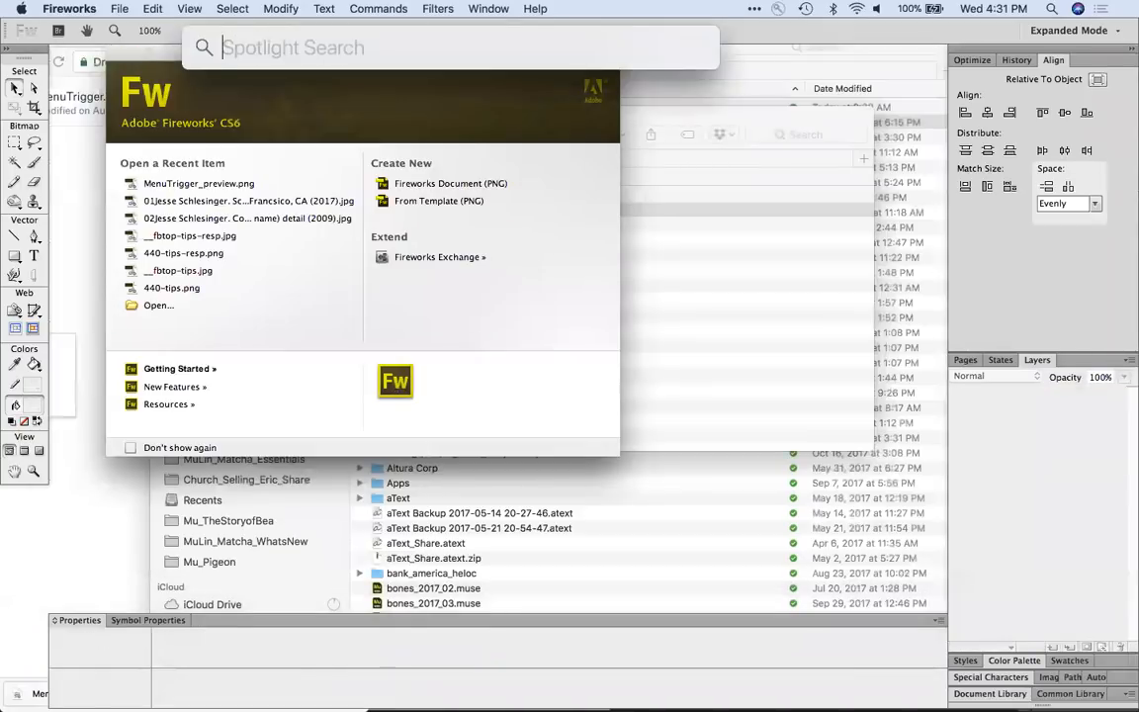
pyautogui.write('menutrigger.png')
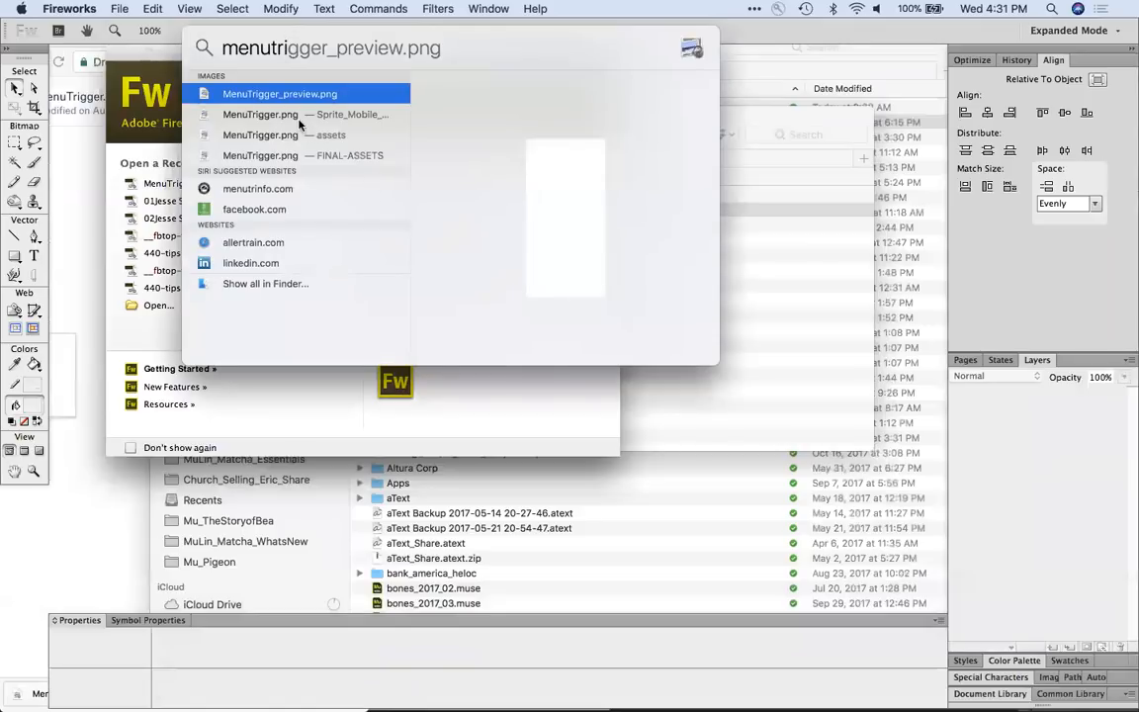
pyautogui.doubleClick(295, 117)
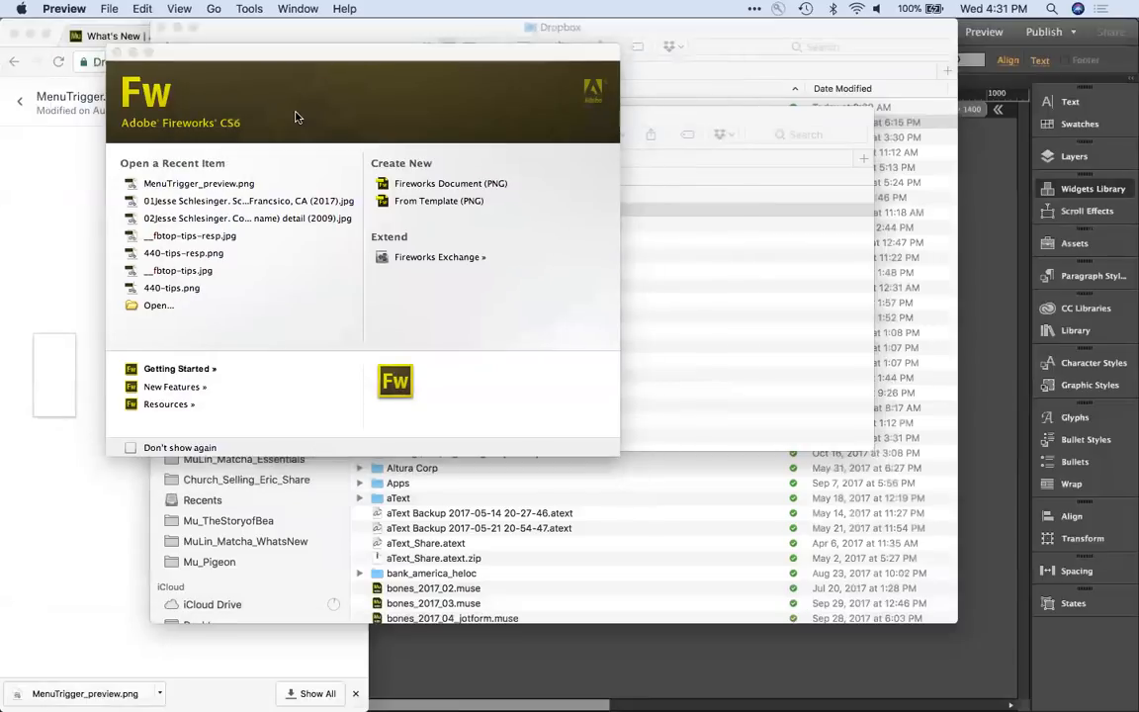
pyautogui.moveTo(304, 33); pyautogui.dragTo(694, 152)
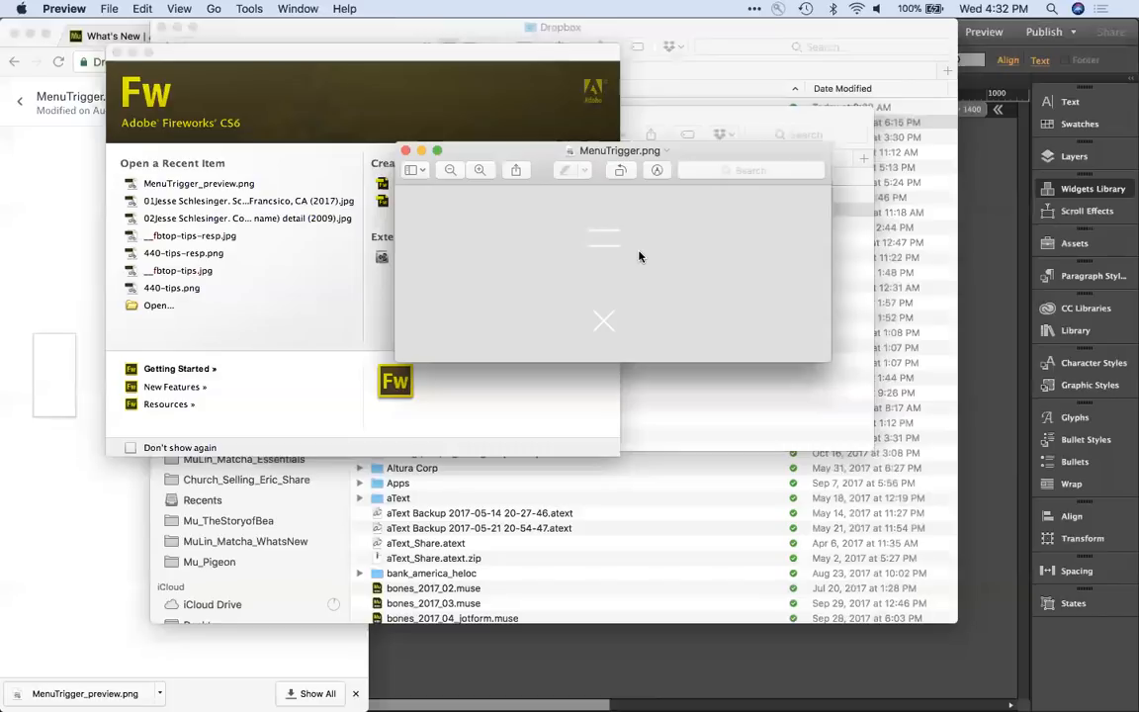
# Step: Return to Adobe Muse and inspect the fill image settings of the accordion label's Normal state
pyautogui.press('super+Tab')
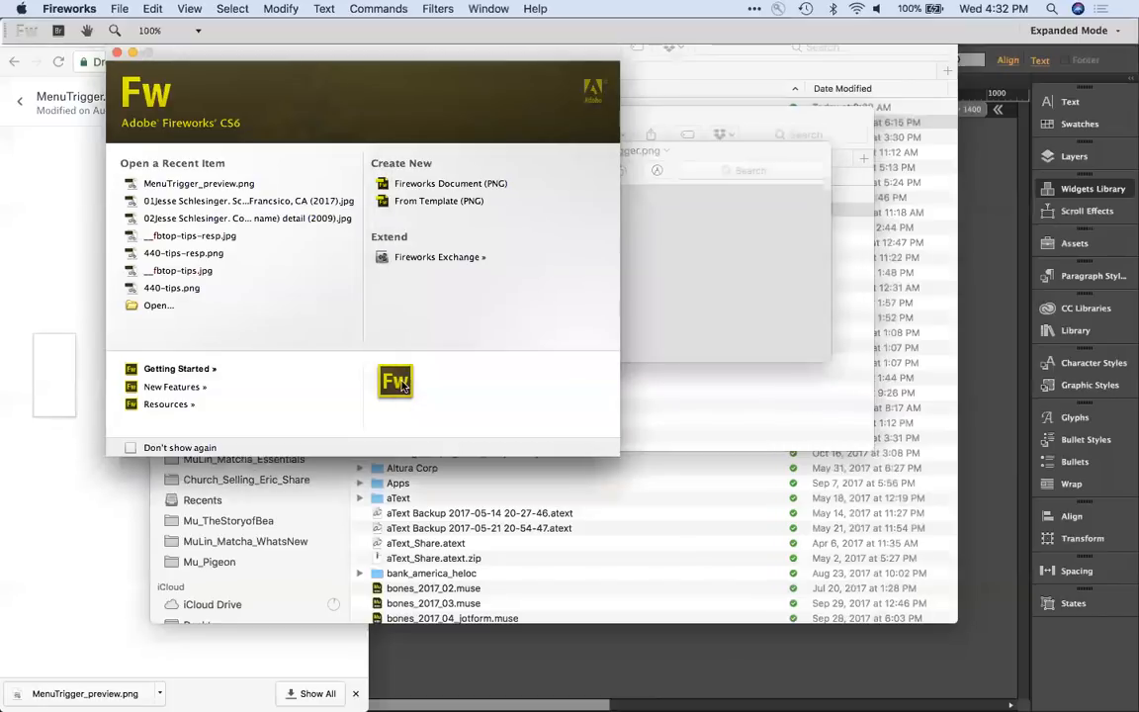
pyautogui.press('super+Tab')
pyautogui.press('super+Tab')
pyautogui.press('super+Tab')
pyautogui.press('super+Tab')
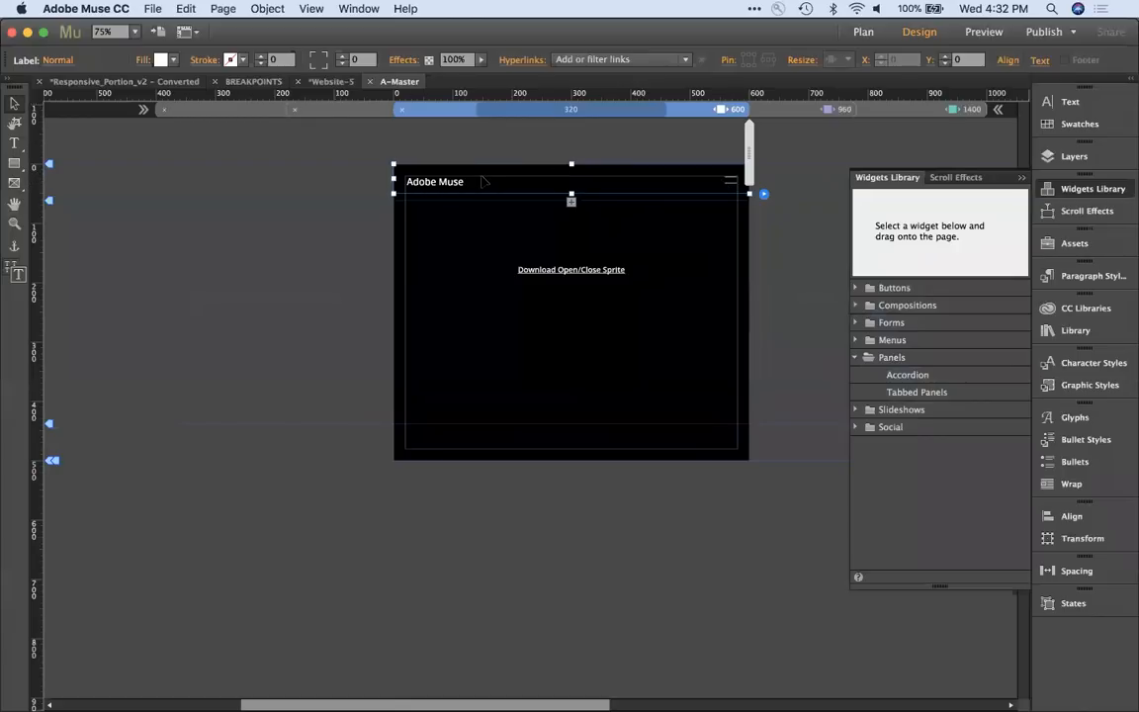
pyautogui.click(141, 59)
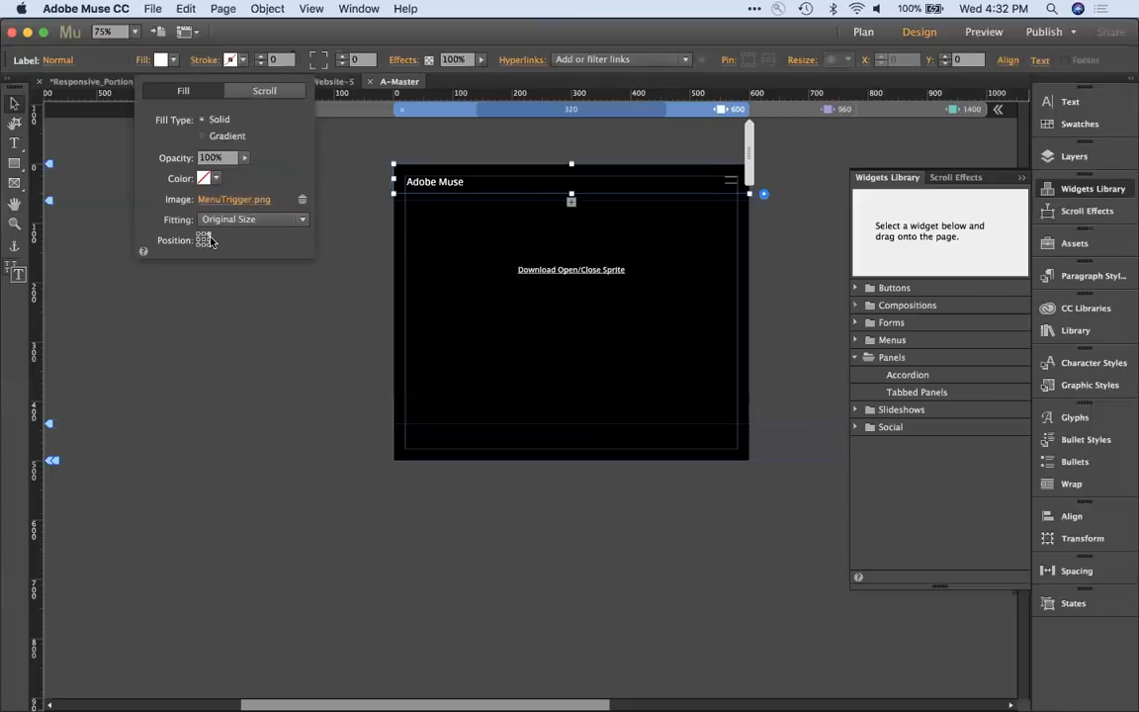
# Step: Switch the accordion label to its Active state and examine that state's fill image and Fade transition settings
pyautogui.click(54, 59)
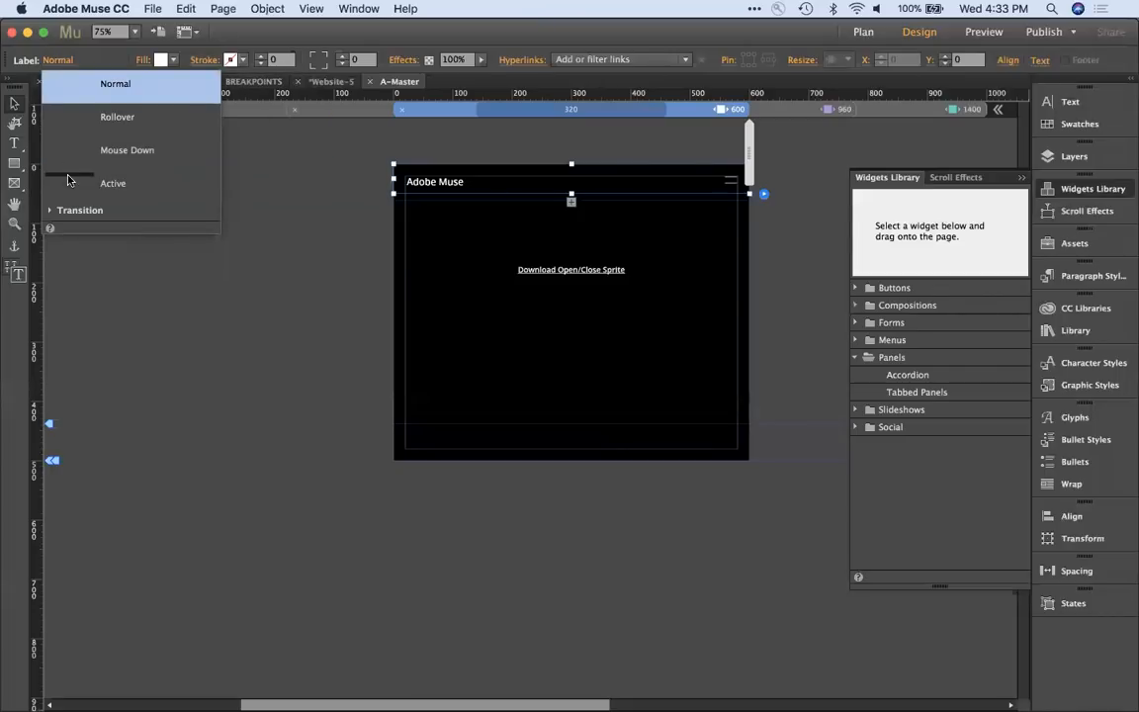
pyautogui.click(66, 185)
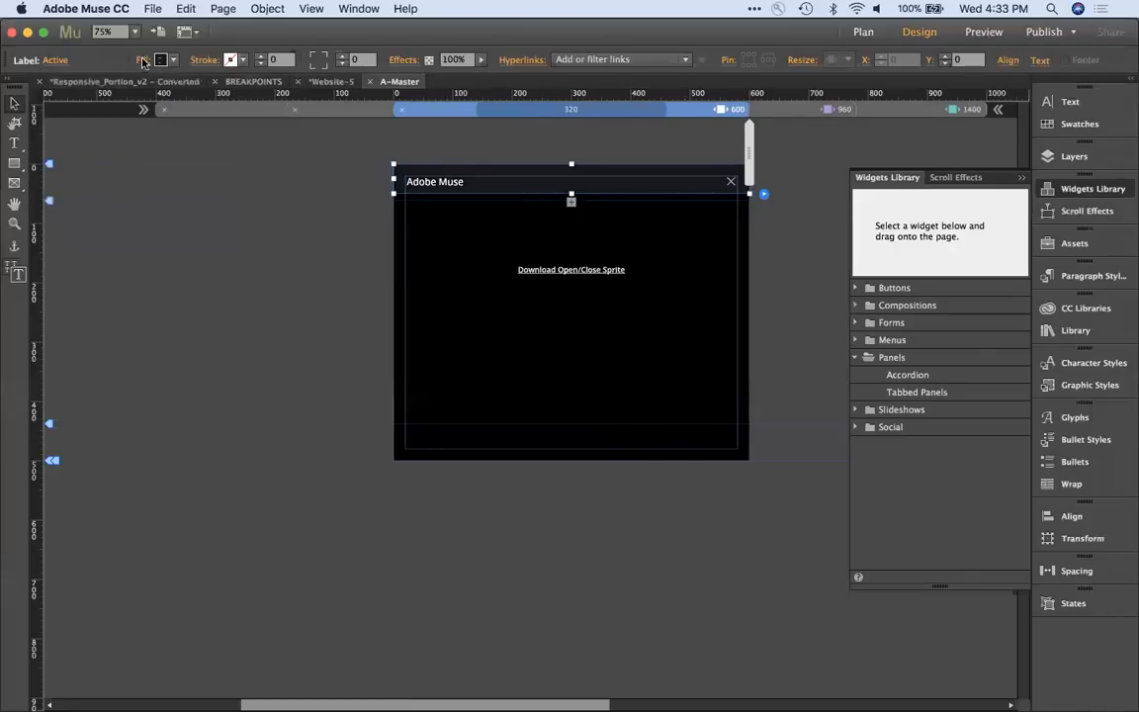
pyautogui.click(143, 62)
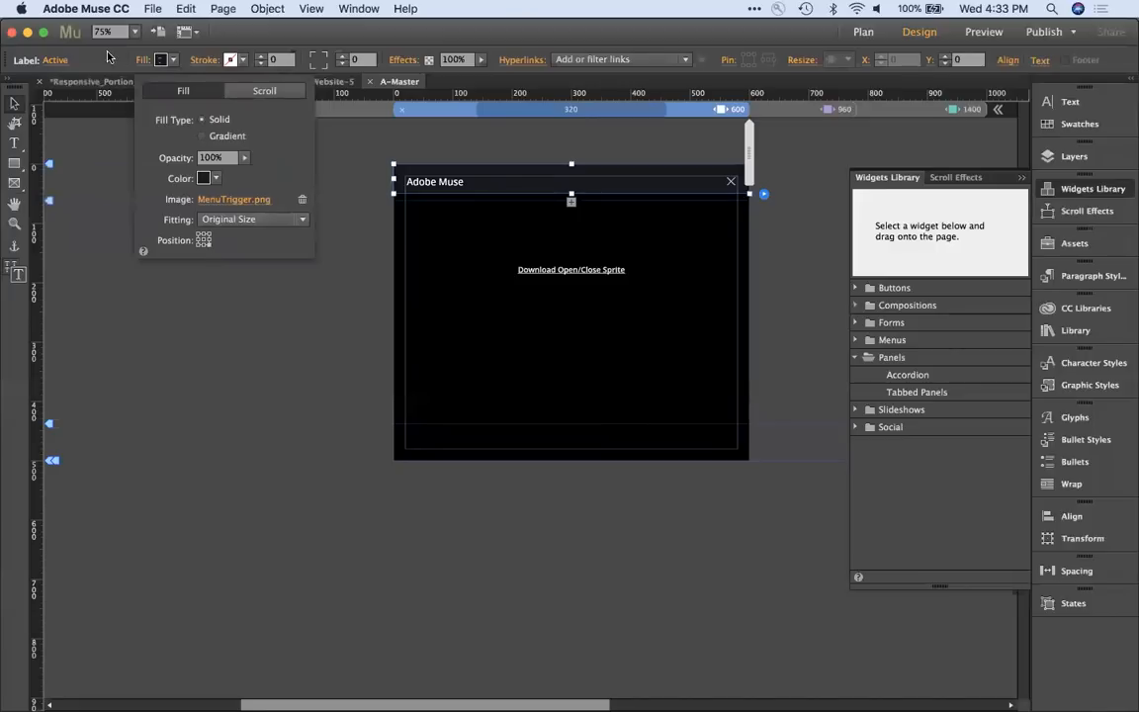
pyautogui.click(49, 60)
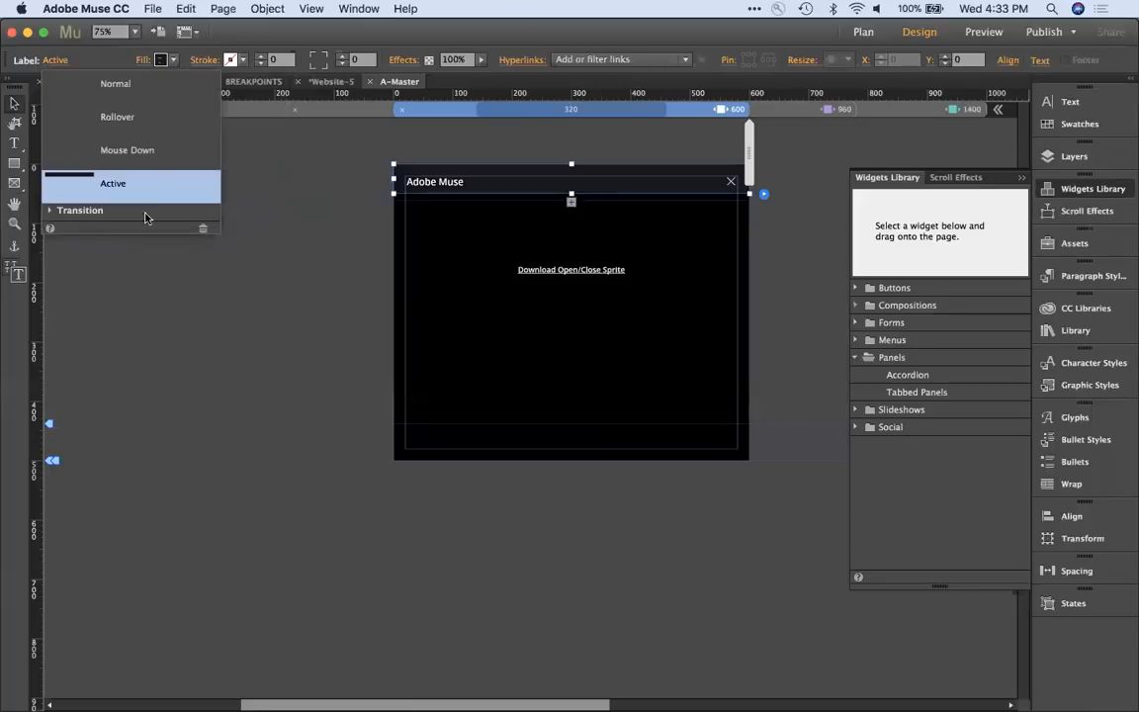
pyautogui.click(49, 210)
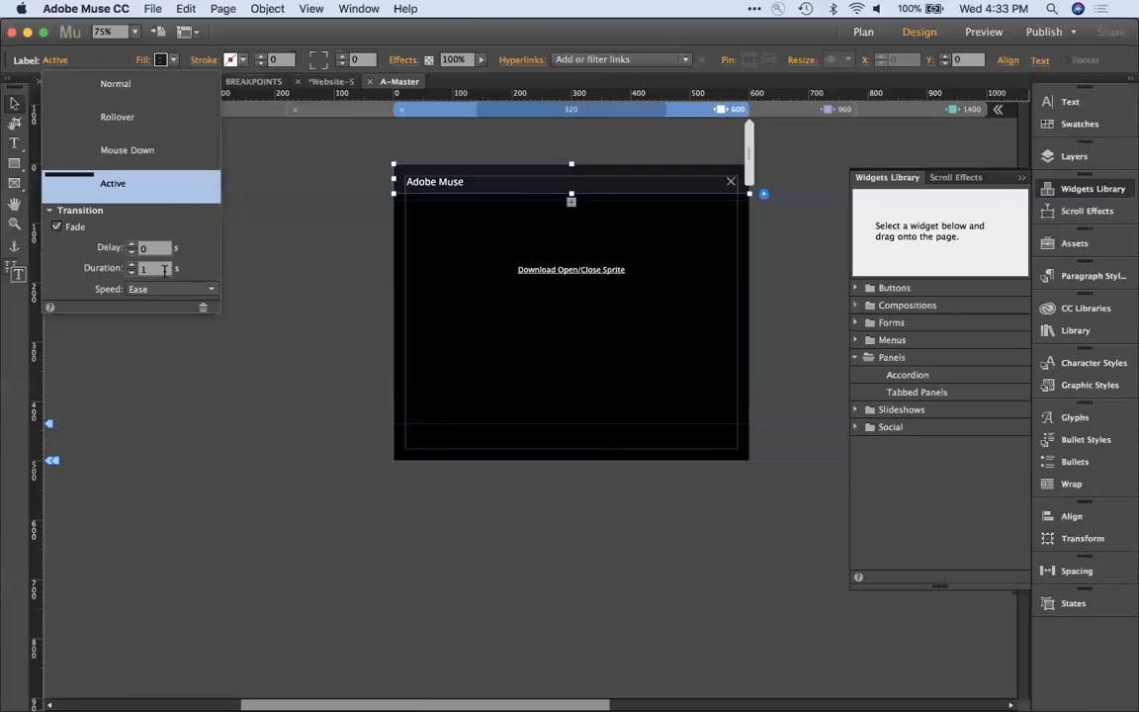
pyautogui.click(275, 258)
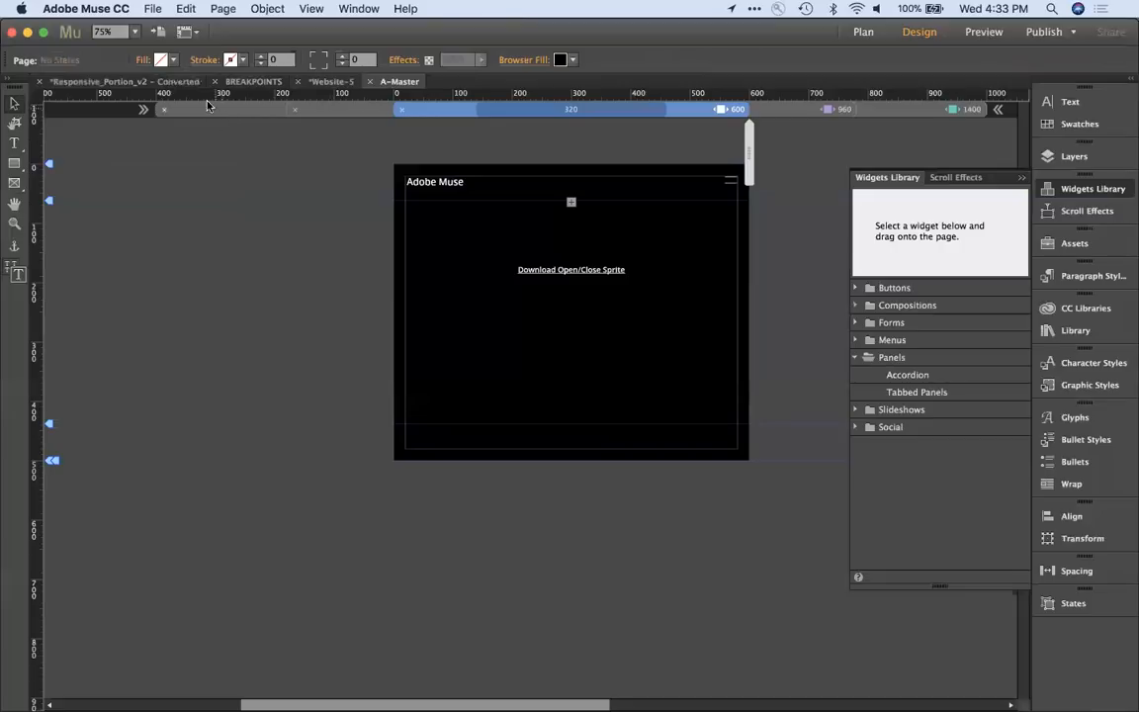
# Step: Open the BREAKPOINTS page from the Responsive_Portion_v2 site plan
pyautogui.click(114, 79)
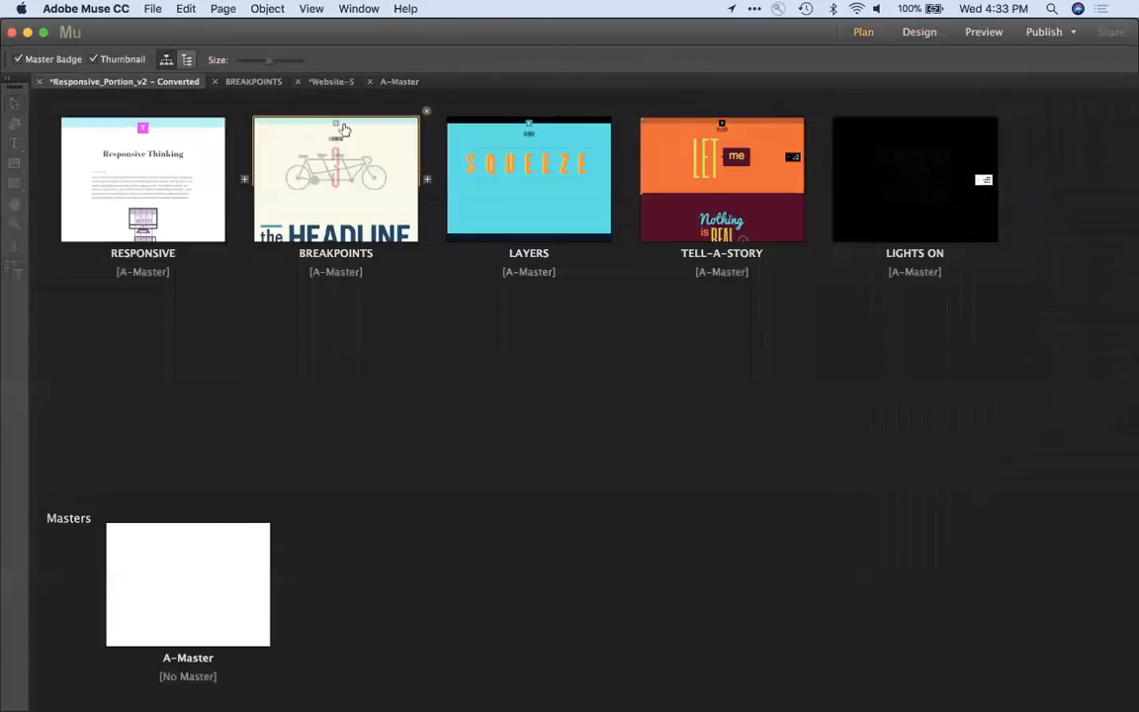
pyautogui.doubleClick(336, 168)
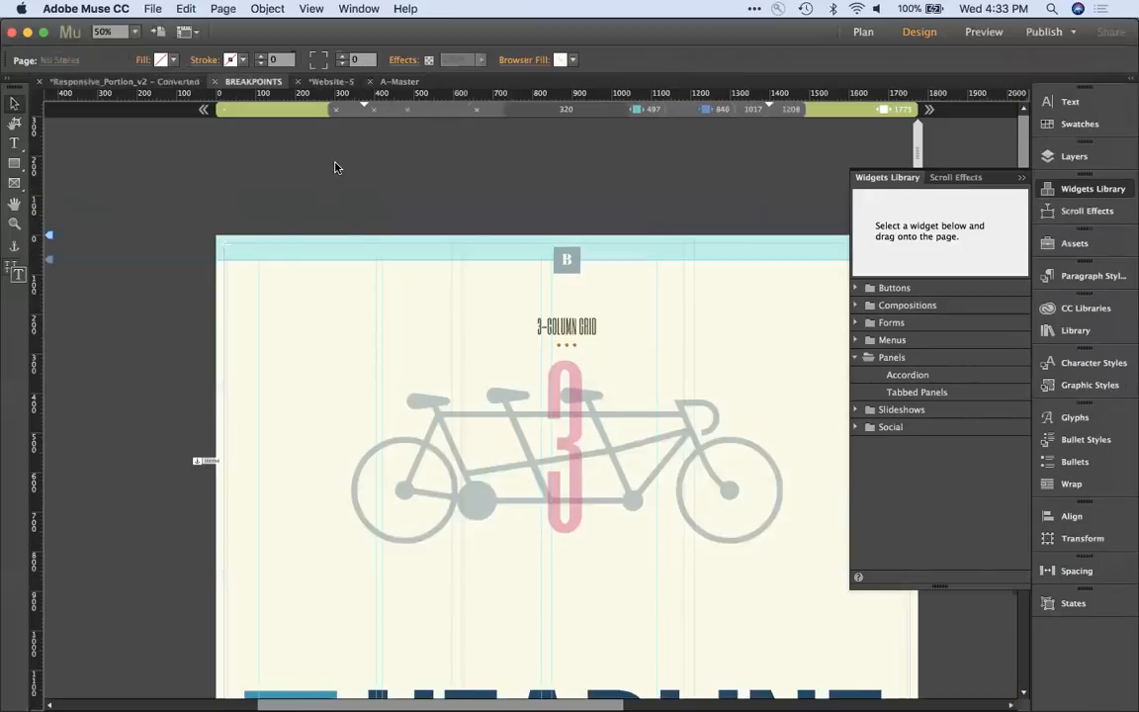
pyautogui.press('super+minus')
pyautogui.press('super+minus')
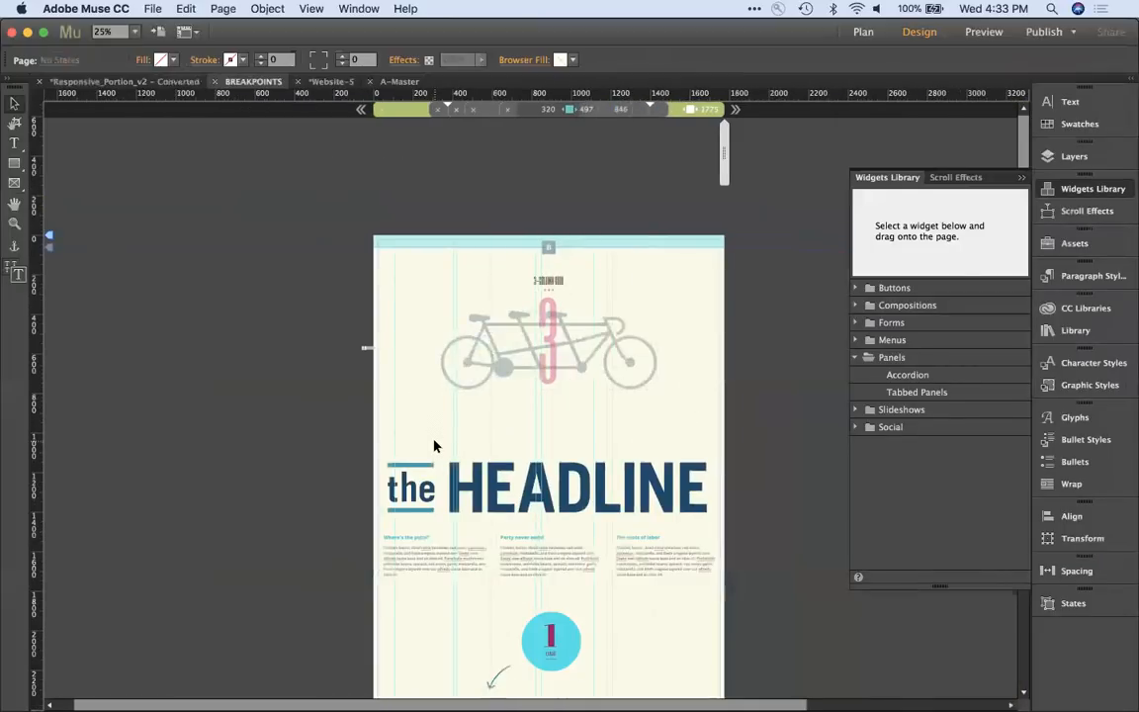
# Step: Select the three text frames beneath the headline and collapse the Widgets Library that covers the page
pyautogui.scroll(-1, 434, 445)
pyautogui.scroll(-1, 435, 447)
pyautogui.click(392, 458)
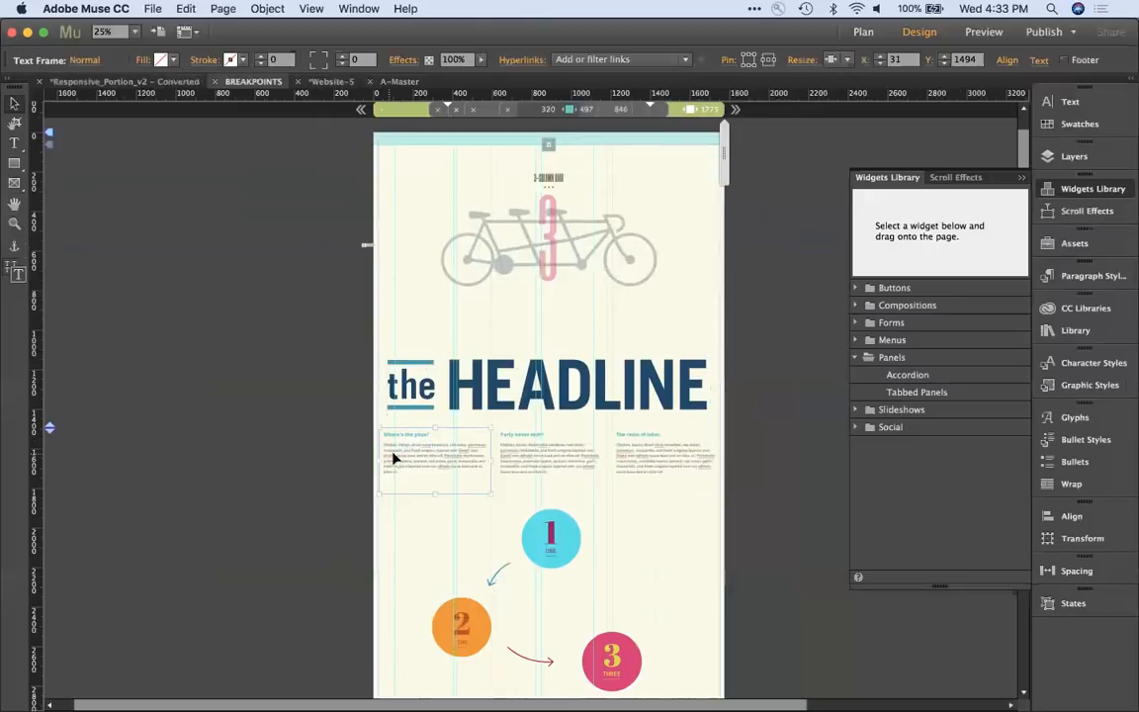
pyautogui.keyDown('shift'); pyautogui.click(535, 467); pyautogui.keyUp('shift')
pyautogui.keyDown('shift'); pyautogui.click(666, 464); pyautogui.keyUp('shift')
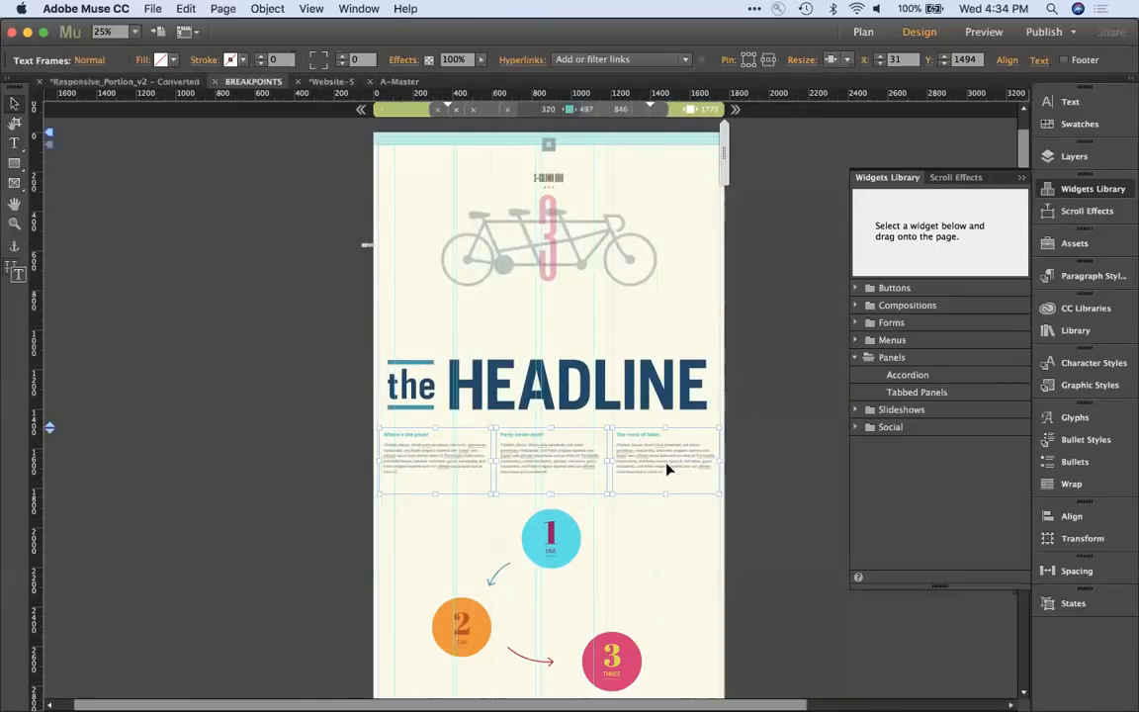
pyautogui.press('super+equal')
pyautogui.press('super+equal')
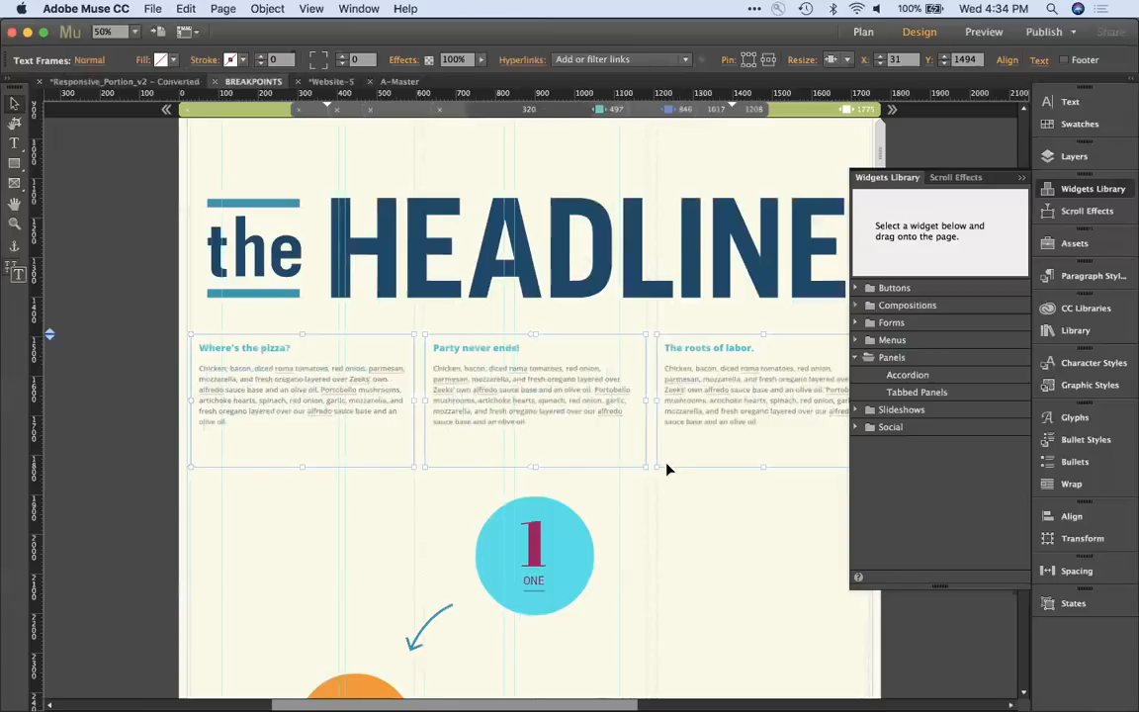
pyautogui.click(1021, 178)
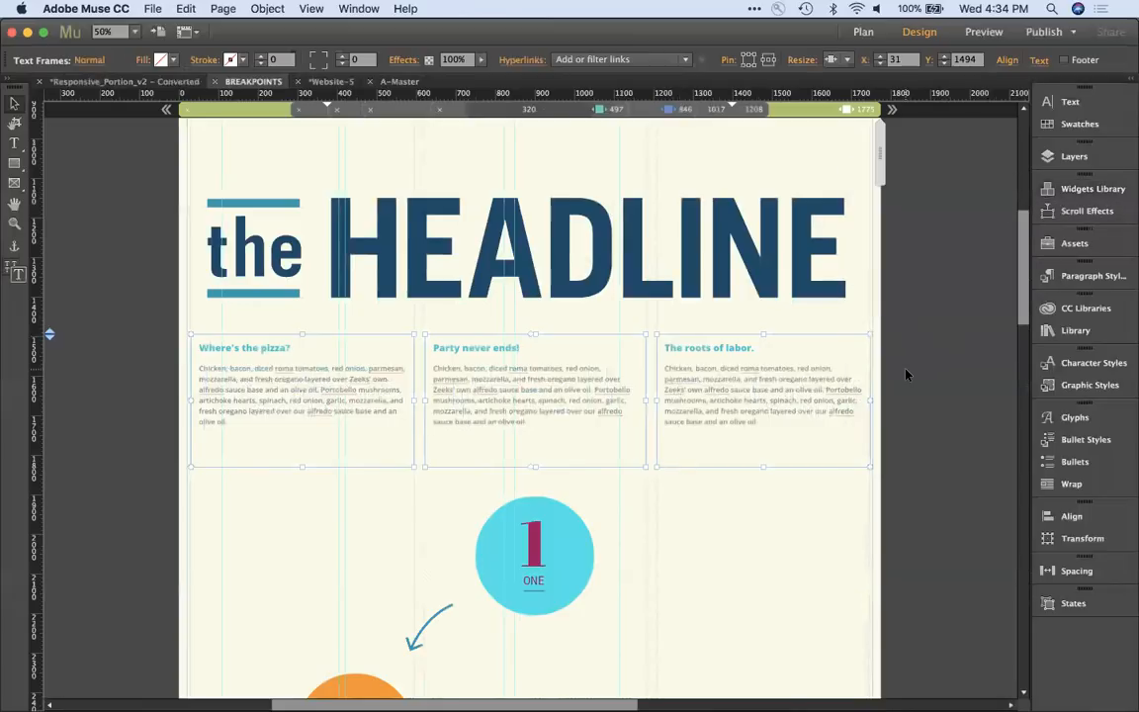
# Step: Quit Adobe Fireworks CS6 and bring up Google Chrome in a wider window
pyautogui.press('super+Tab')
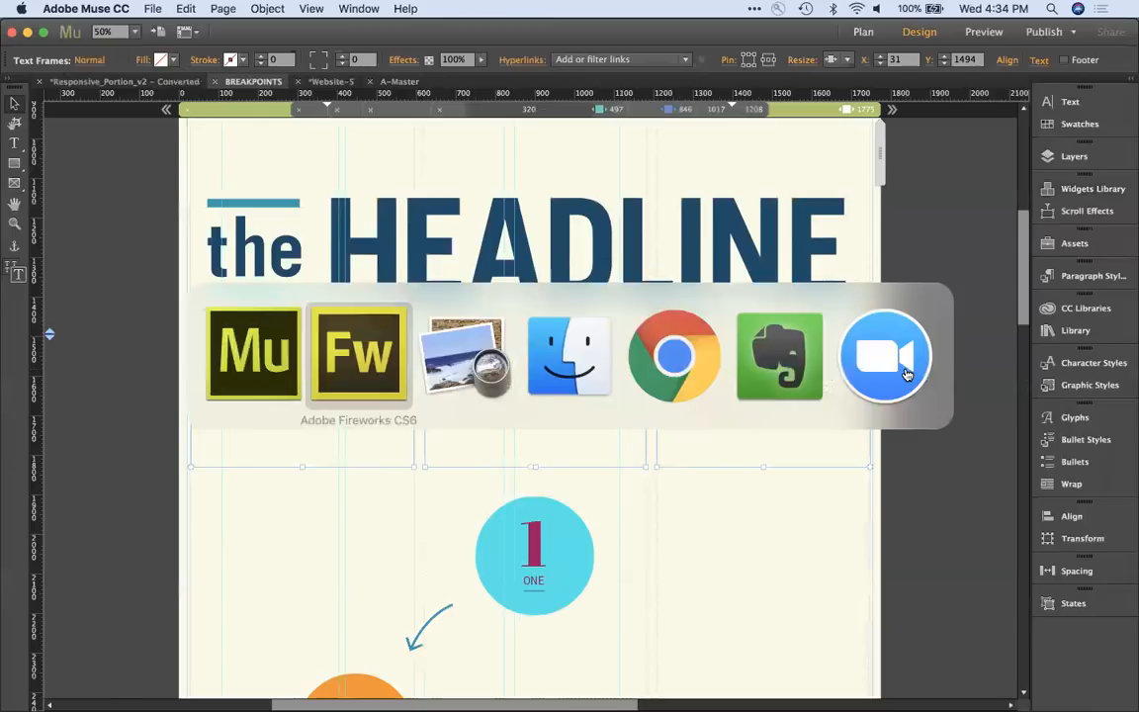
pyautogui.press('super+q')
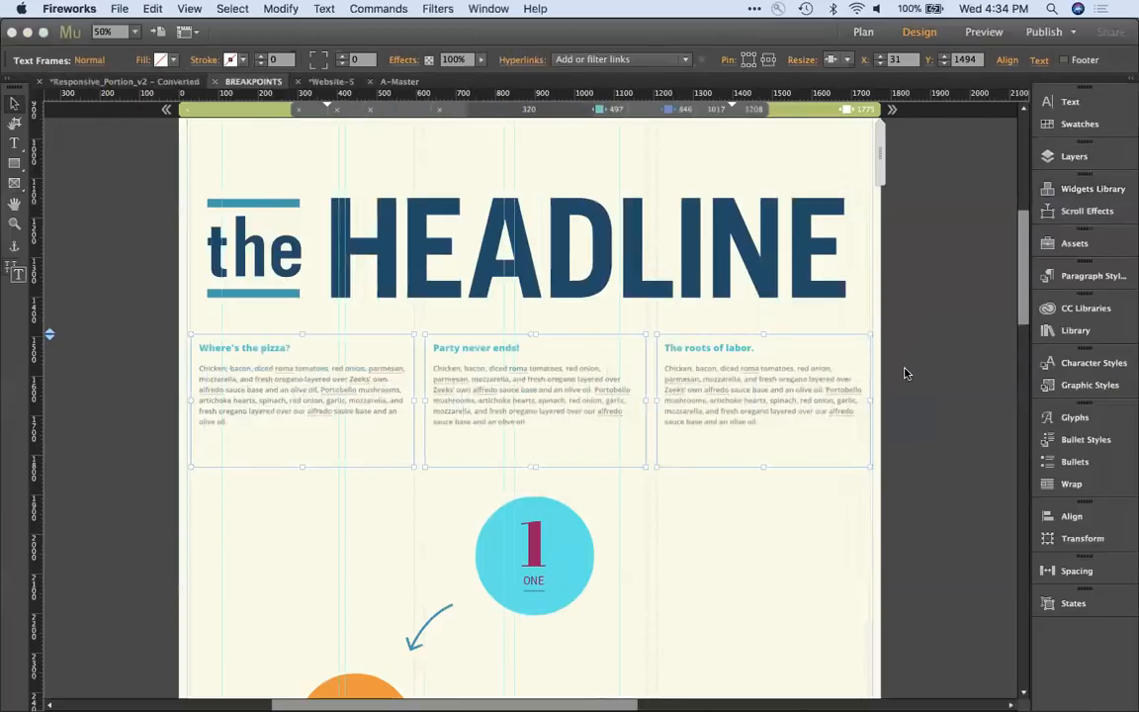
pyautogui.press('super+Tab')
pyautogui.press('super+Tab')
pyautogui.press('super+Tab')
pyautogui.press('super+Tab')
pyautogui.press('super+Tab')
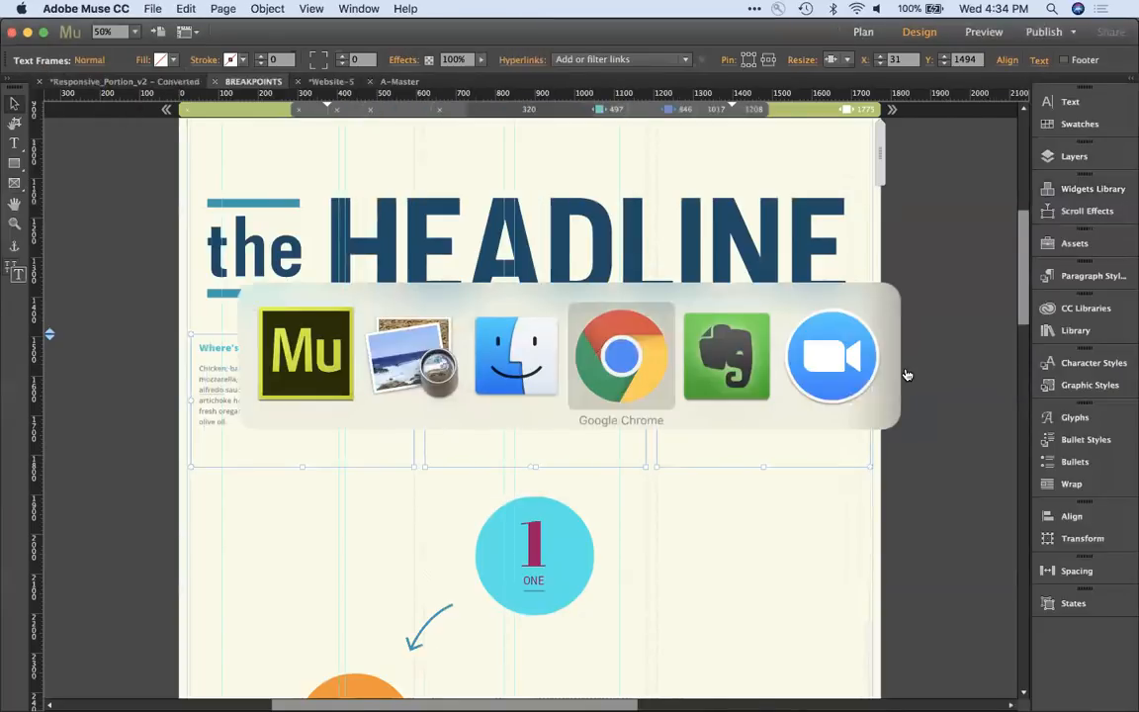
pyautogui.press('super+Tab')
pyautogui.press('super+Tab')
pyautogui.press('super+Tab')
pyautogui.press('super+Tab')
pyautogui.moveTo(368, 362); pyautogui.dragTo(899, 431)
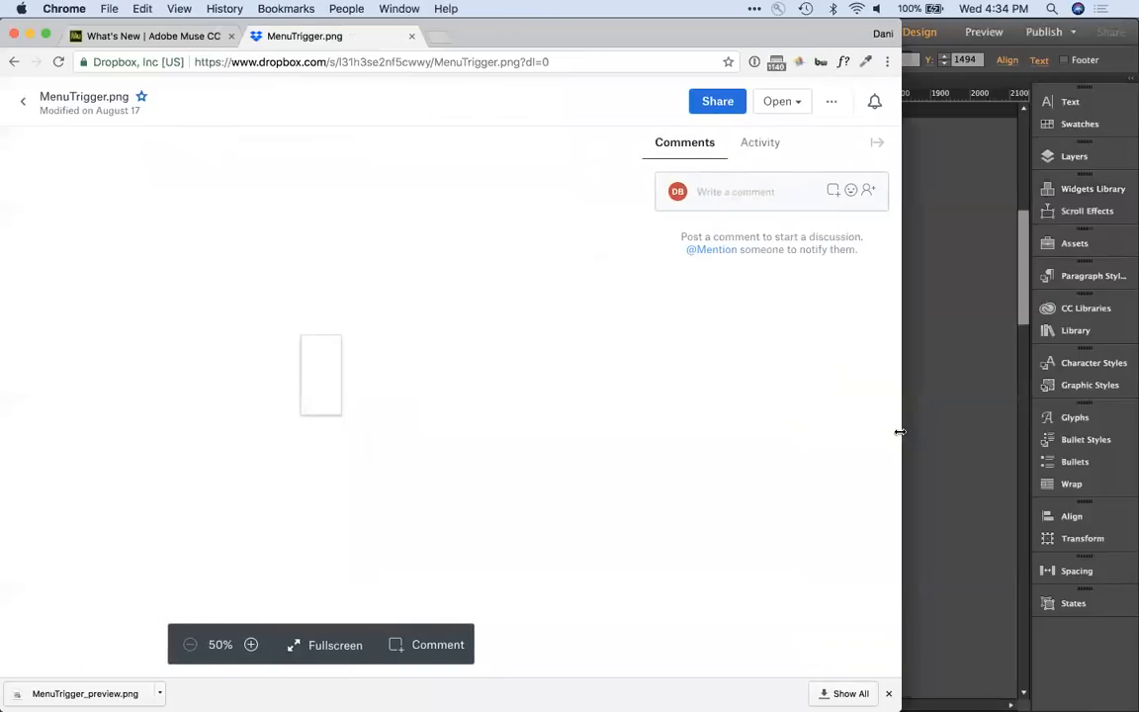
# Step: Close the Dropbox page for MenuTrigger.png and bring up the events page on musewidgets.com
pyautogui.click(472, 62)
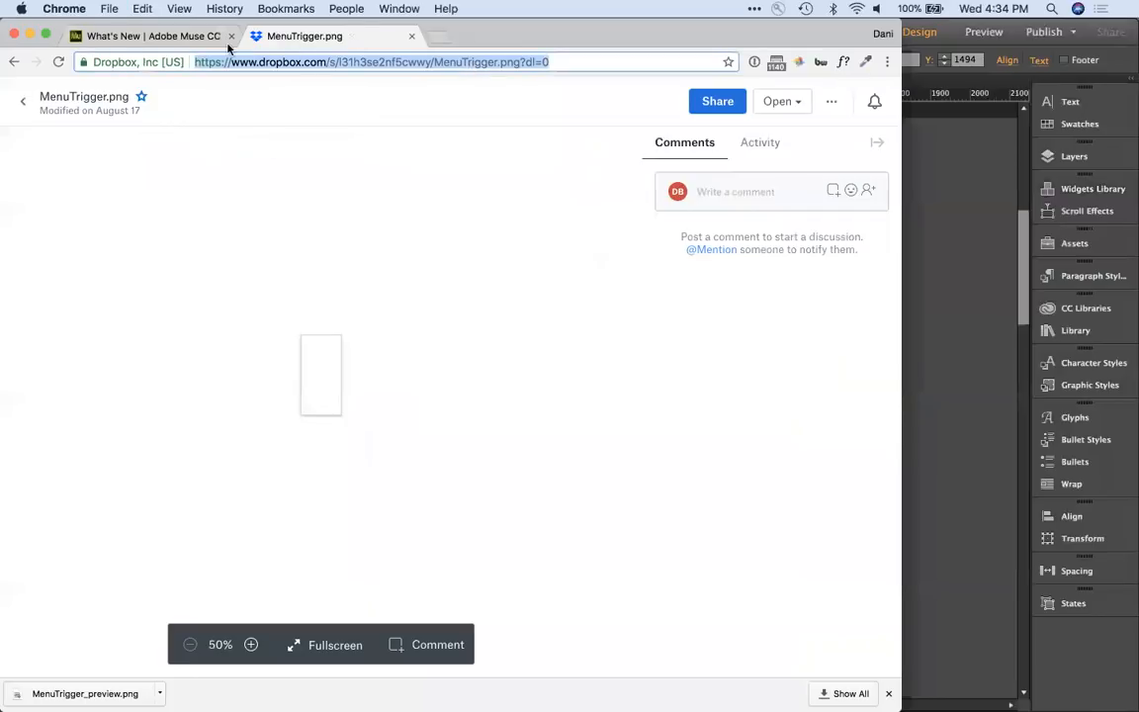
pyautogui.press('super+w')
pyautogui.scroll(-6, 509, 256)
pyautogui.scroll(-15, 509, 261)
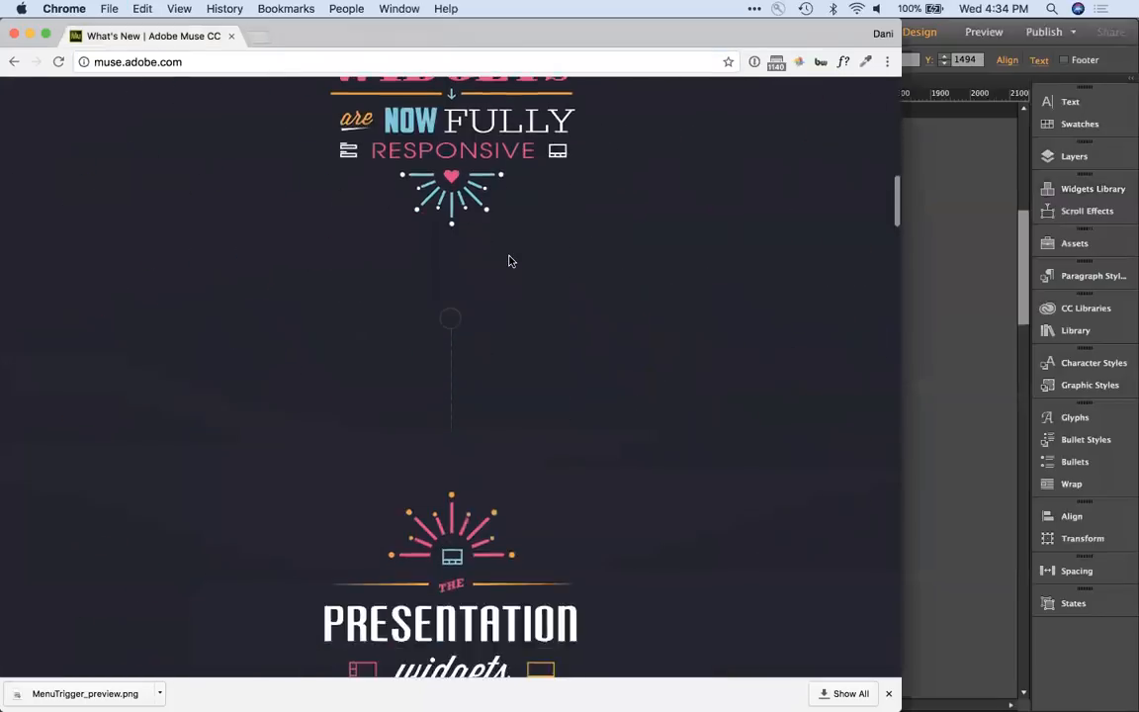
pyautogui.scroll(20, 509, 259)
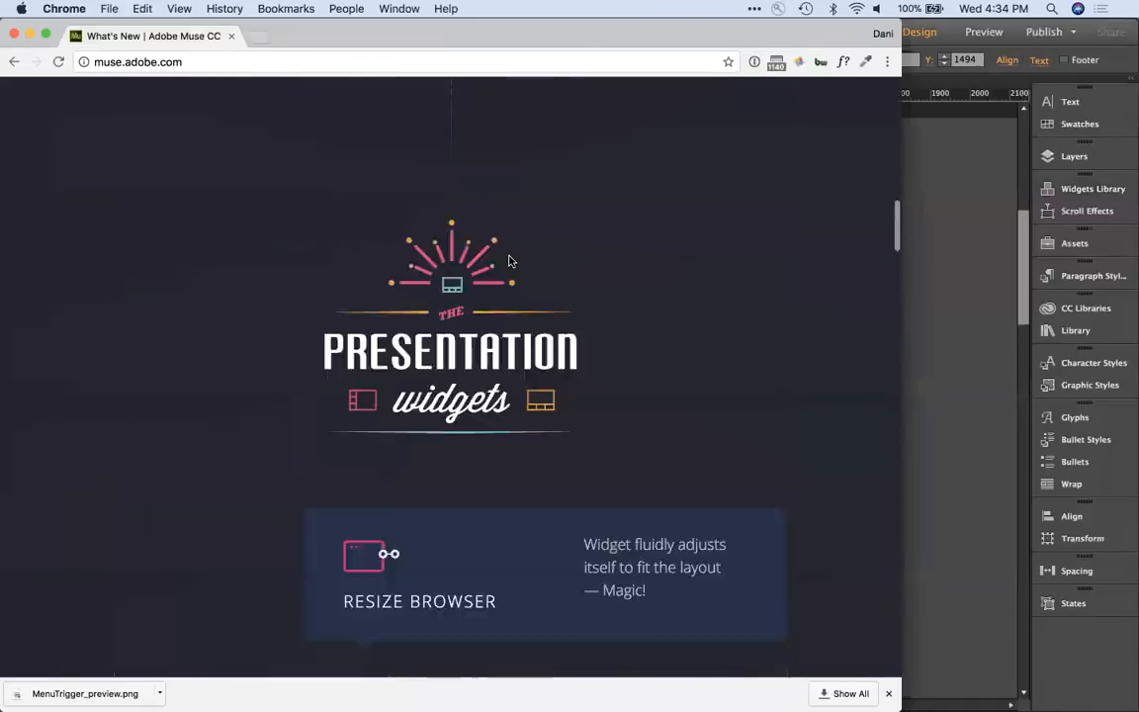
pyautogui.click(550, 140)
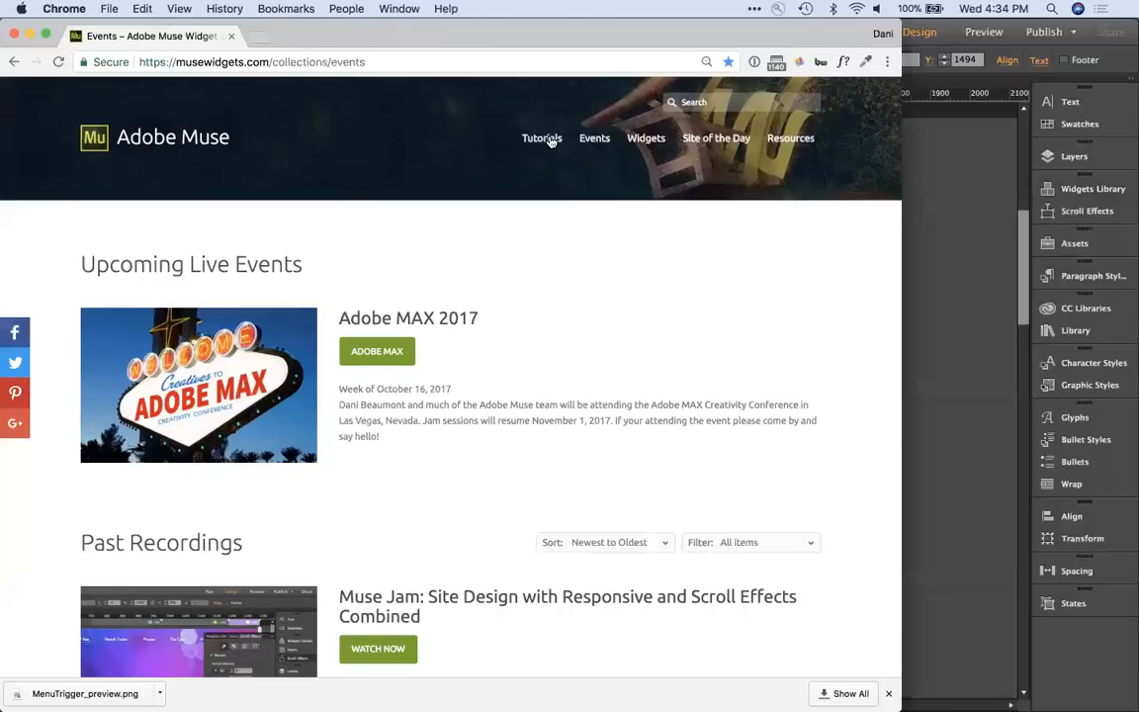
# Step: Replace the body text of the "Where's the pizza?" column in Muse with the Adobe MAX 2017 description copied from the events page
pyautogui.tripleClick(459, 419)
pyautogui.press('super+c')
pyautogui.press('super+Tab')
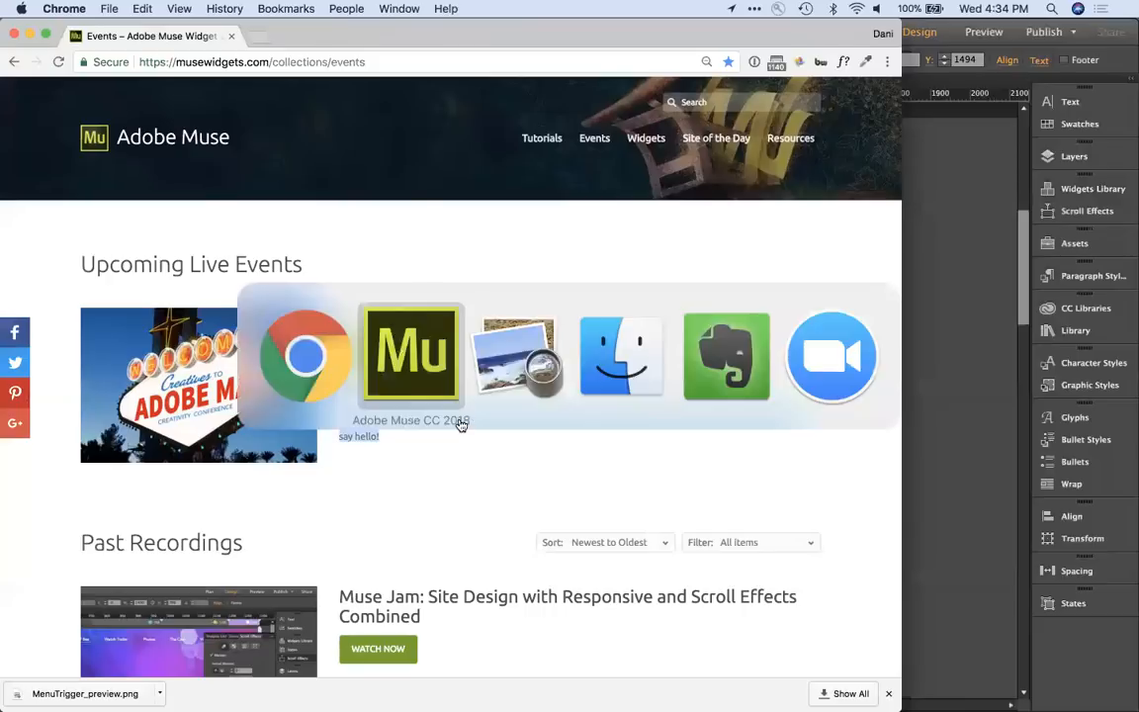
pyautogui.tripleClick(286, 389)
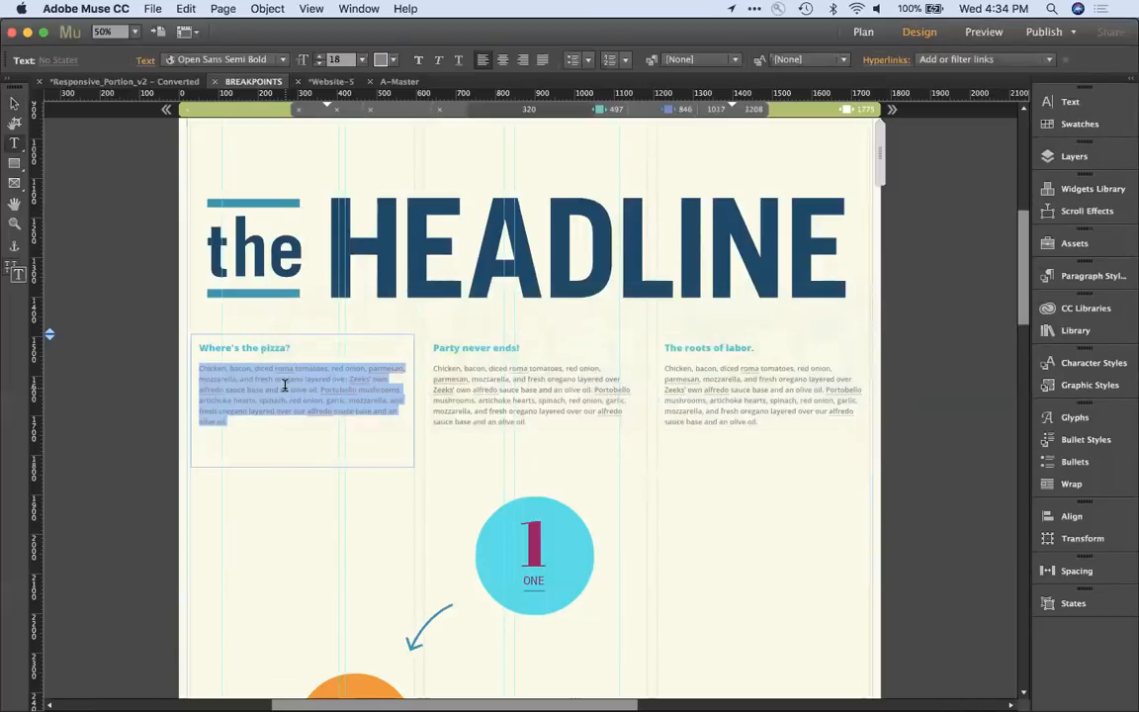
pyautogui.press('super+v')
# Step: Replace the "Party never ends!" body text with two copies of the "Understanding Responsive Pinning" description from the events page, joined into one paragraph
pyautogui.press('super+Tab')
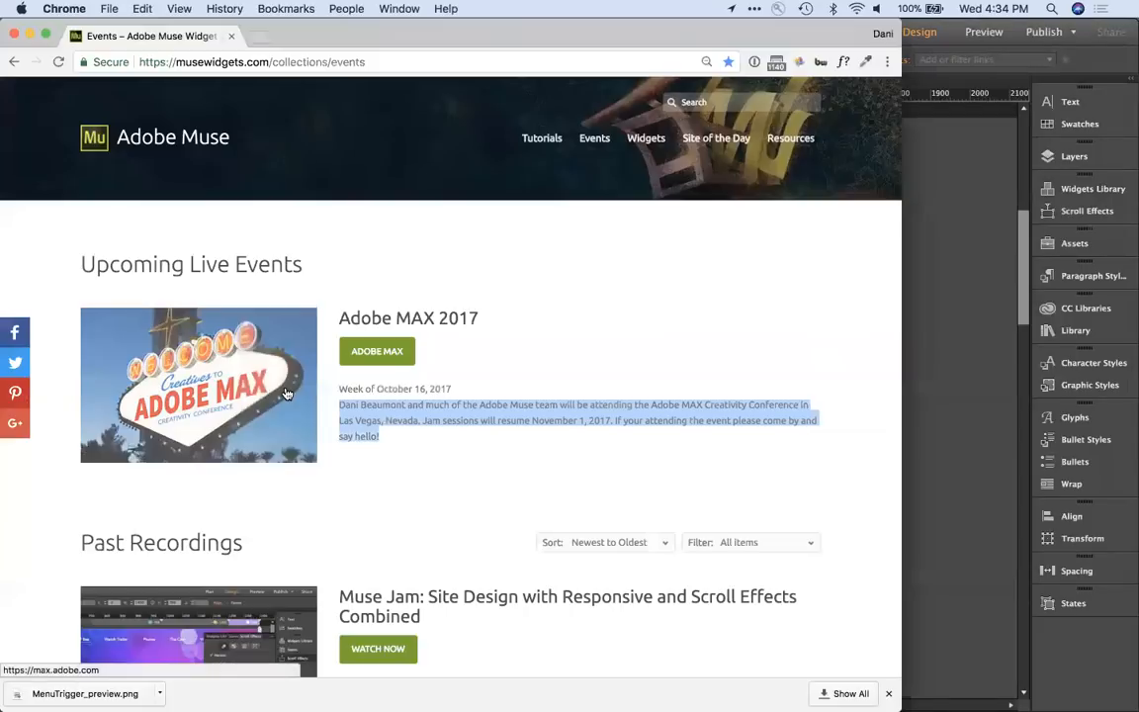
pyautogui.scroll(-15, 479, 514)
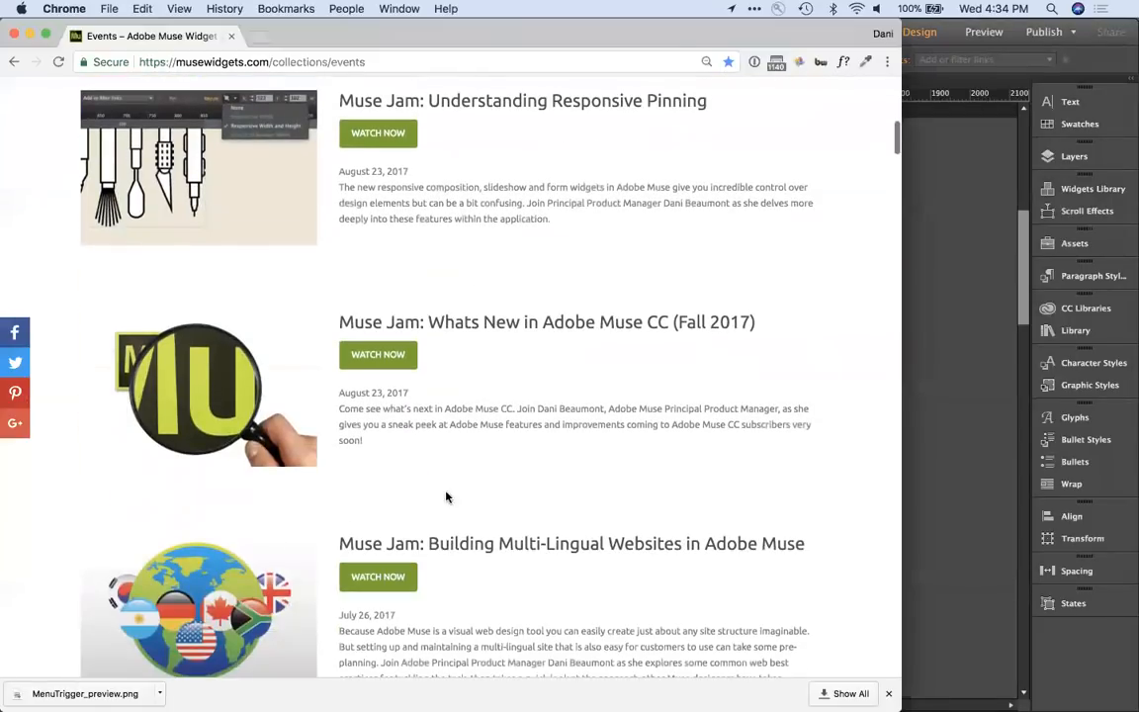
pyautogui.tripleClick(451, 199)
pyautogui.press('cmd+c')
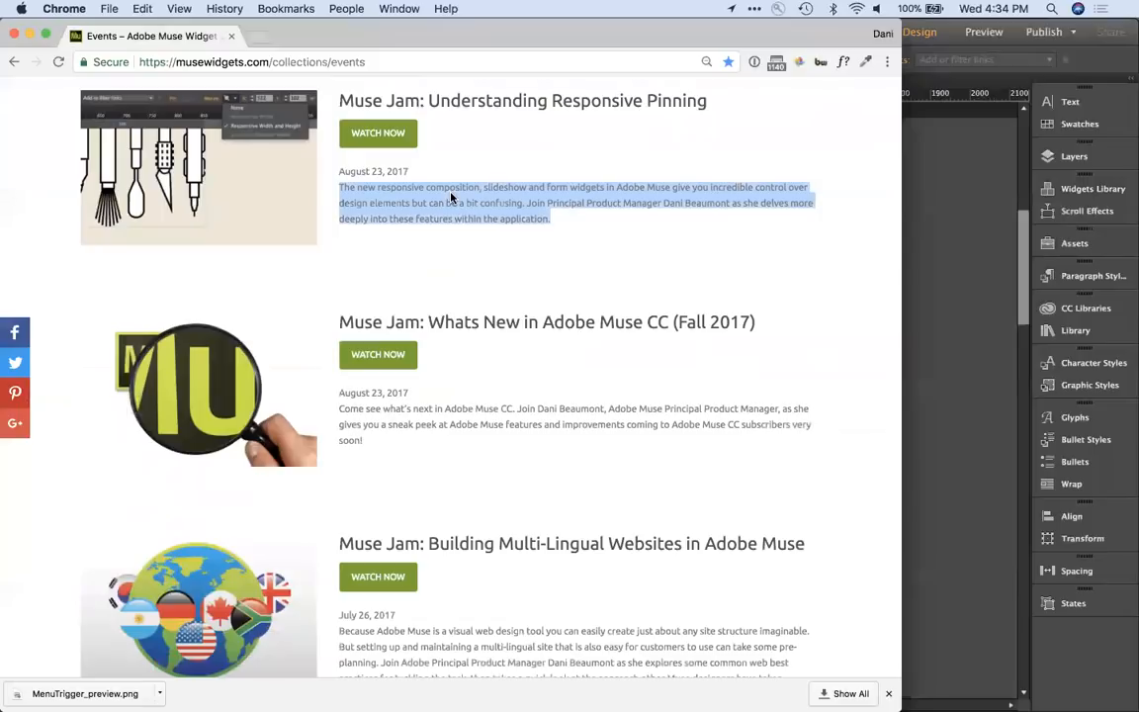
pyautogui.press('super+Tab')
pyautogui.tripleClick(481, 387)
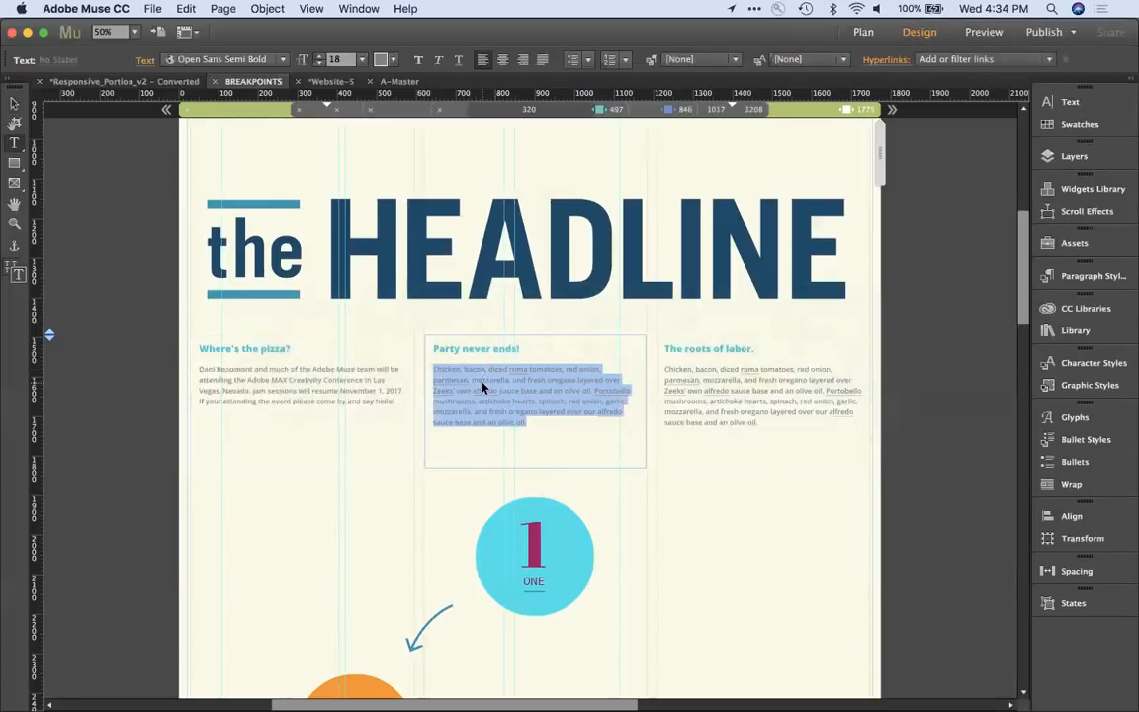
pyautogui.press('cmd+v')
pyautogui.press('cmd+v')
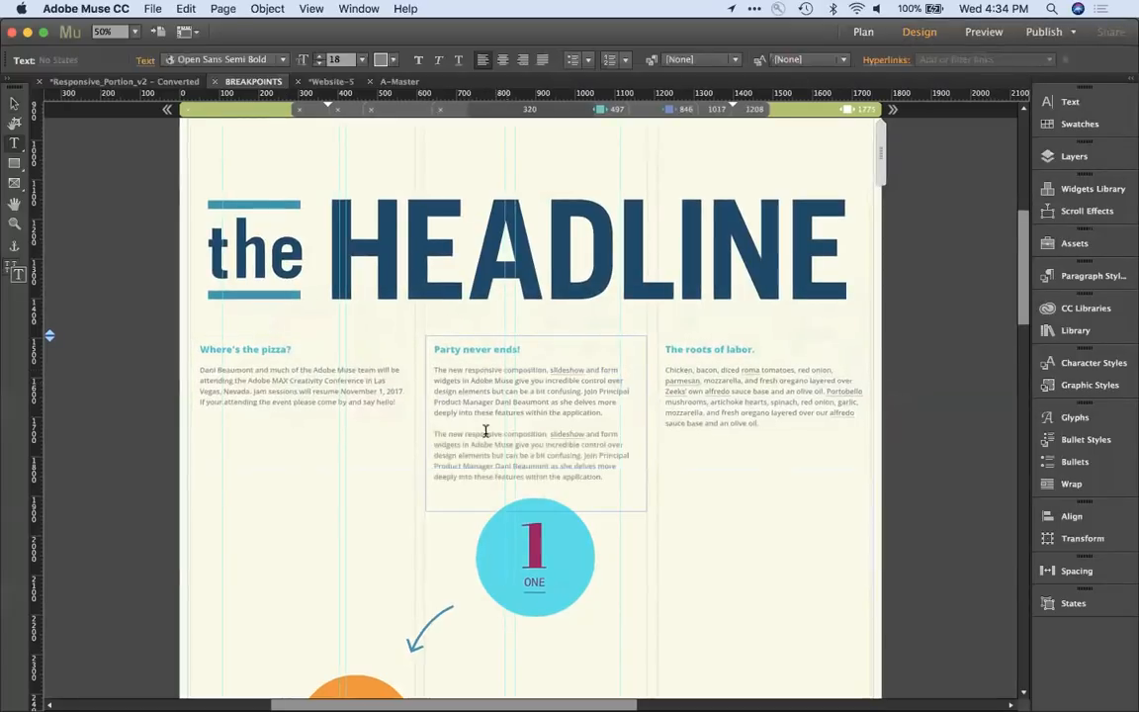
pyautogui.press('BackSpace')
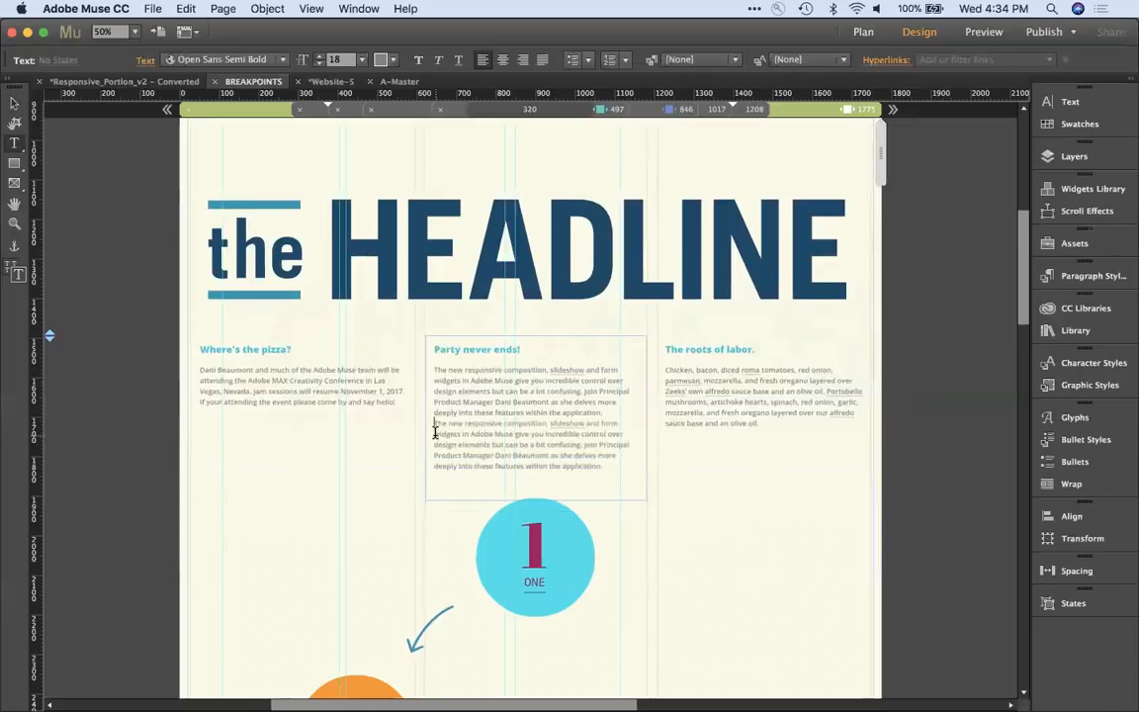
pyautogui.press('BackSpace')
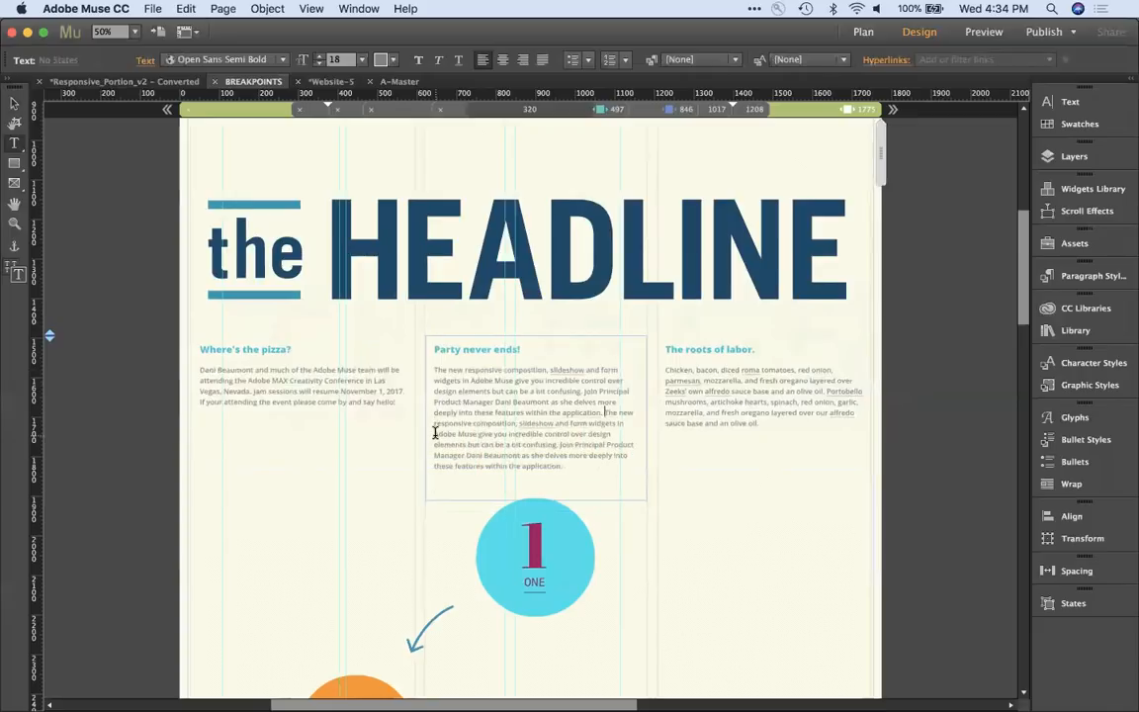
# Step: Select each of the three text columns in turn and show the frame edges of all objects on the page
pyautogui.click(14, 107)
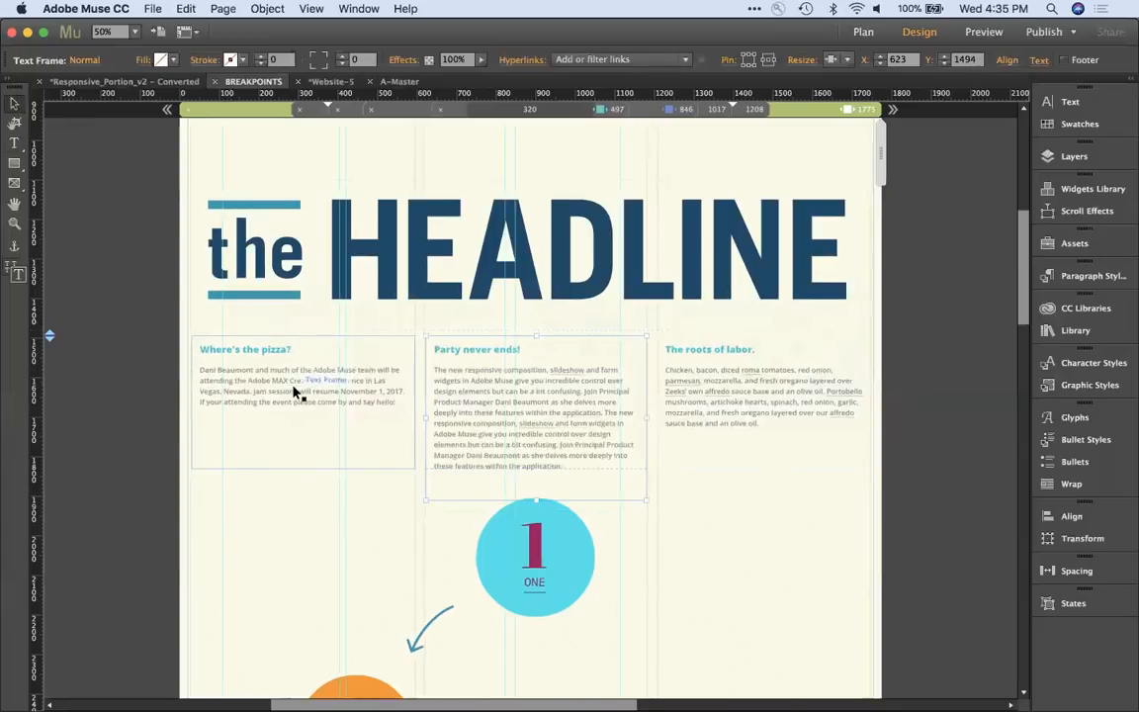
pyautogui.click(292, 388)
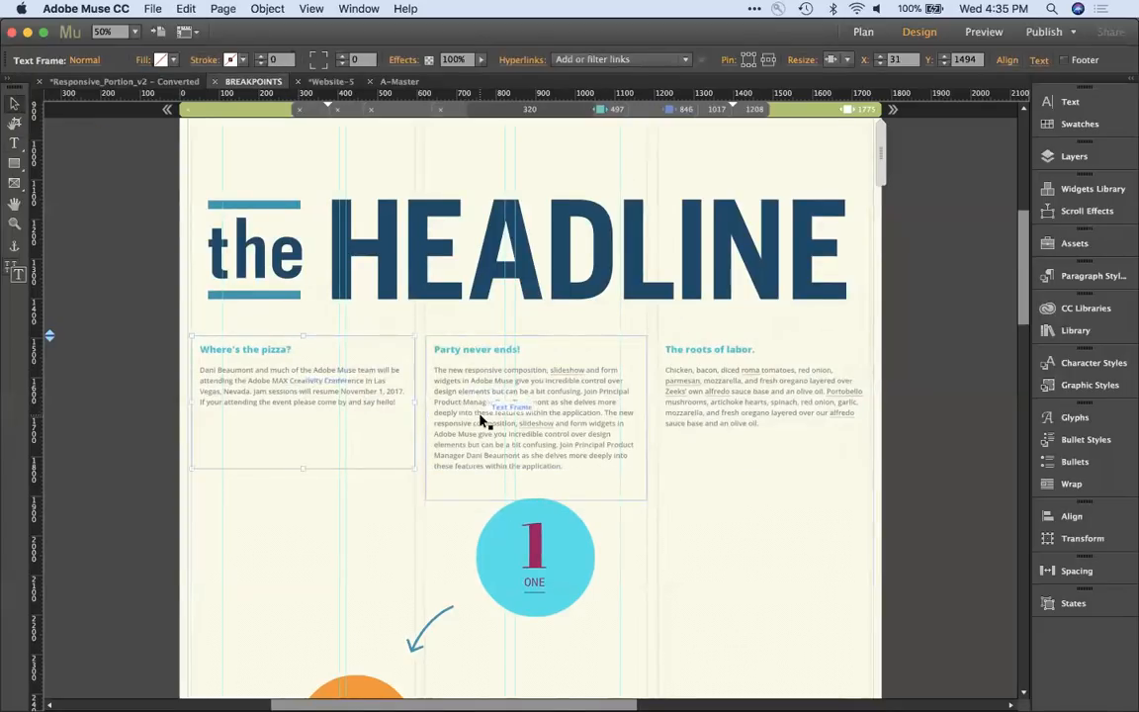
pyautogui.click(708, 406)
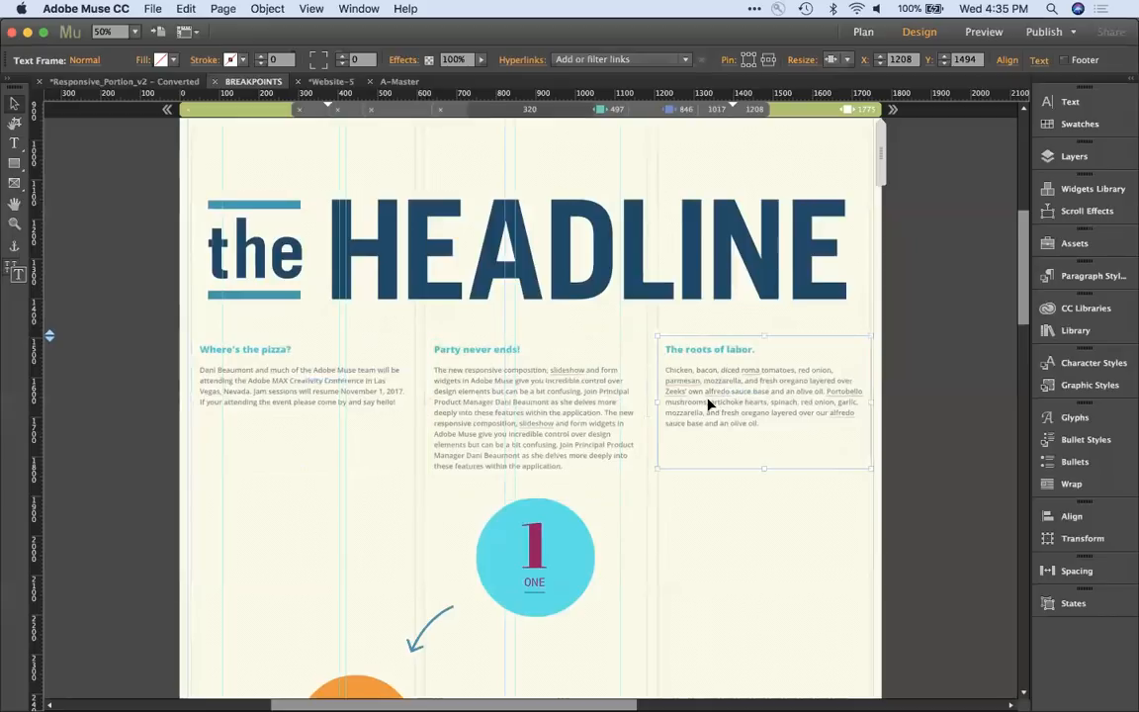
pyautogui.press('ctrl+super+h')
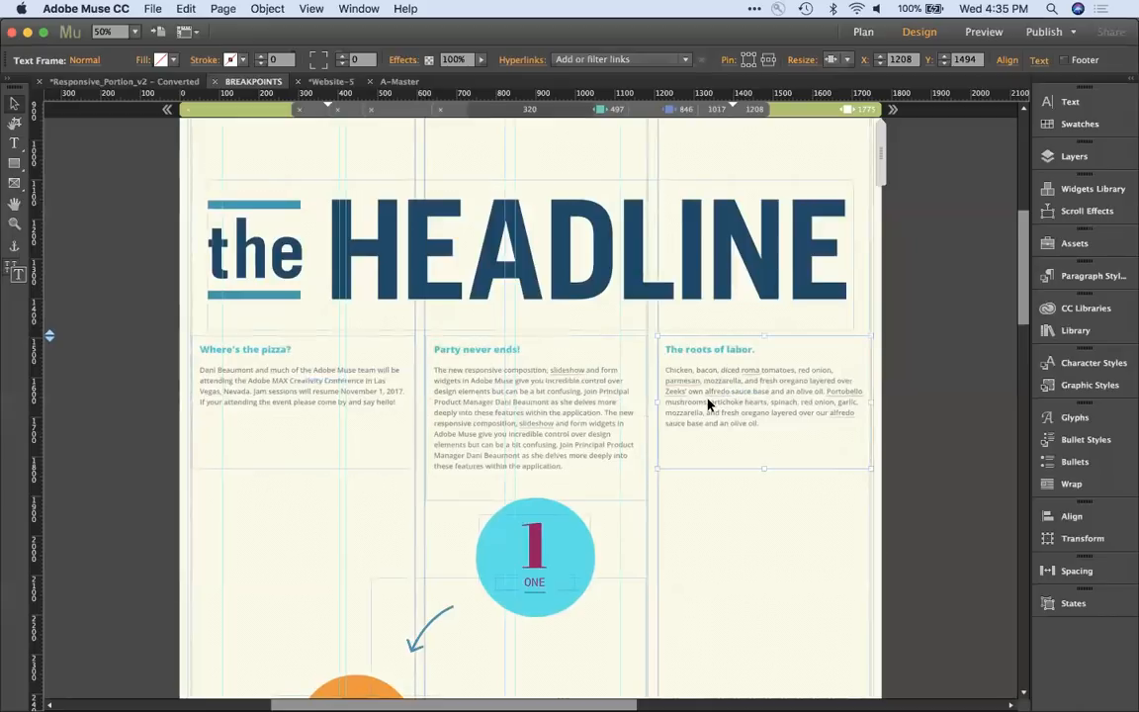
# Step: Extend the "Where's the pizza?" and "The roots of labor." text frames down to the bottom edge of the "Party never ends!" frame
pyautogui.click(341, 457)
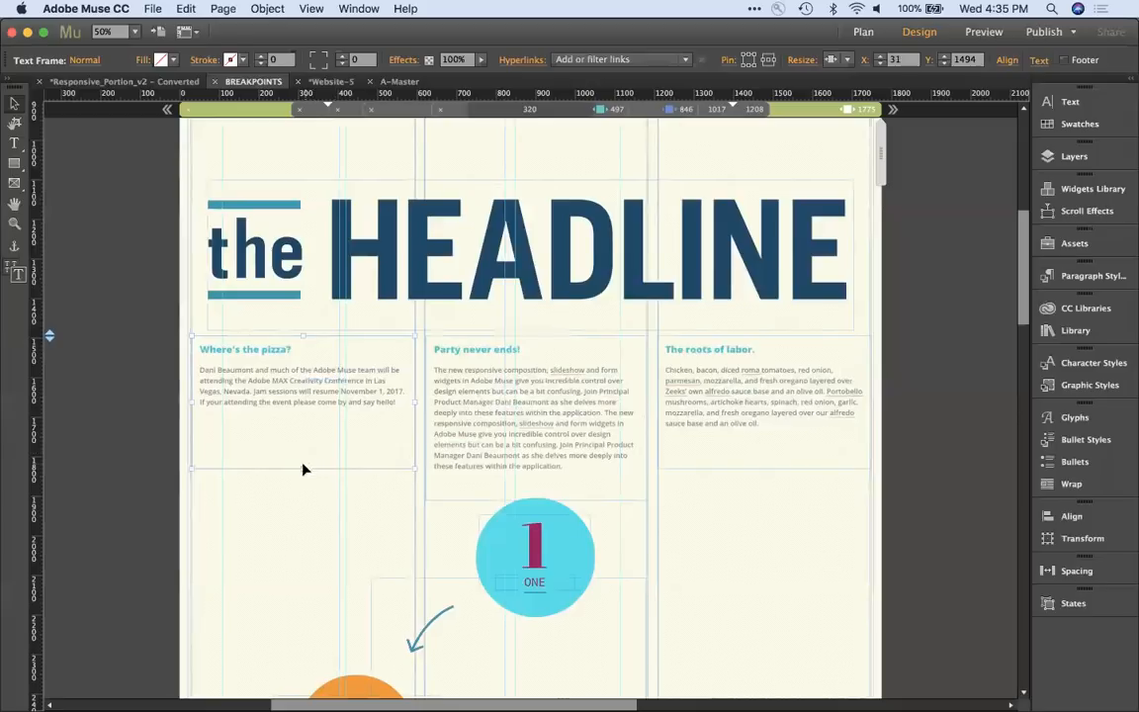
pyautogui.moveTo(304, 469); pyautogui.dragTo(299, 501)
pyautogui.click(781, 460)
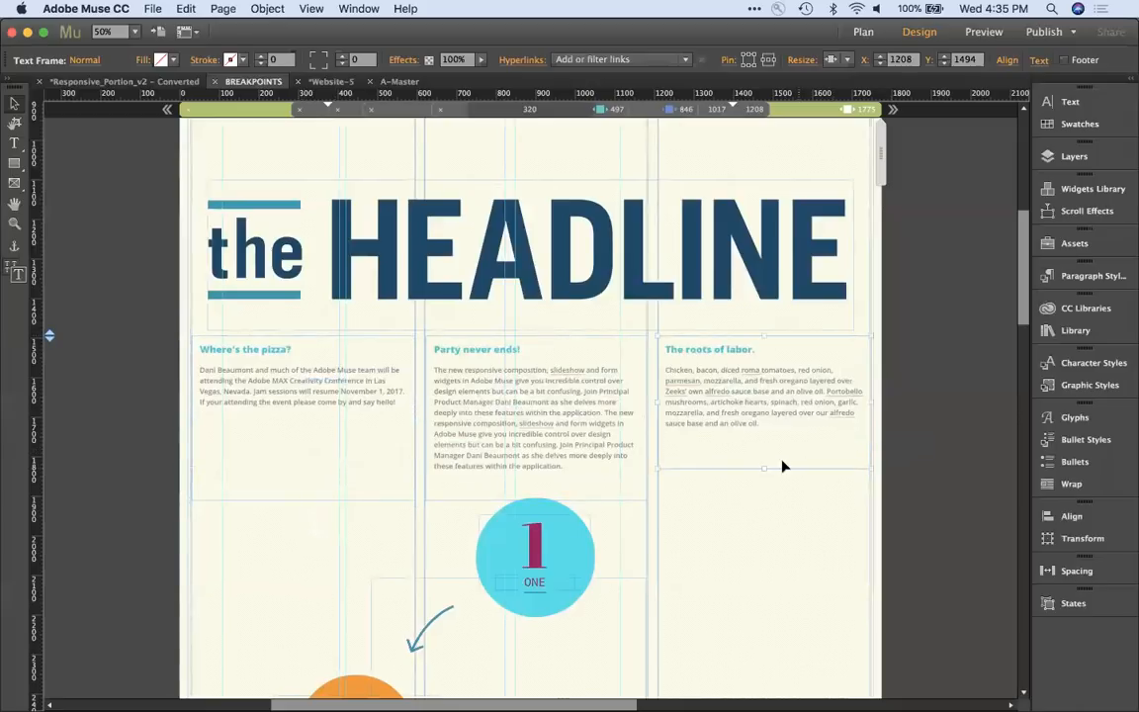
pyautogui.moveTo(763, 468); pyautogui.dragTo(769, 501)
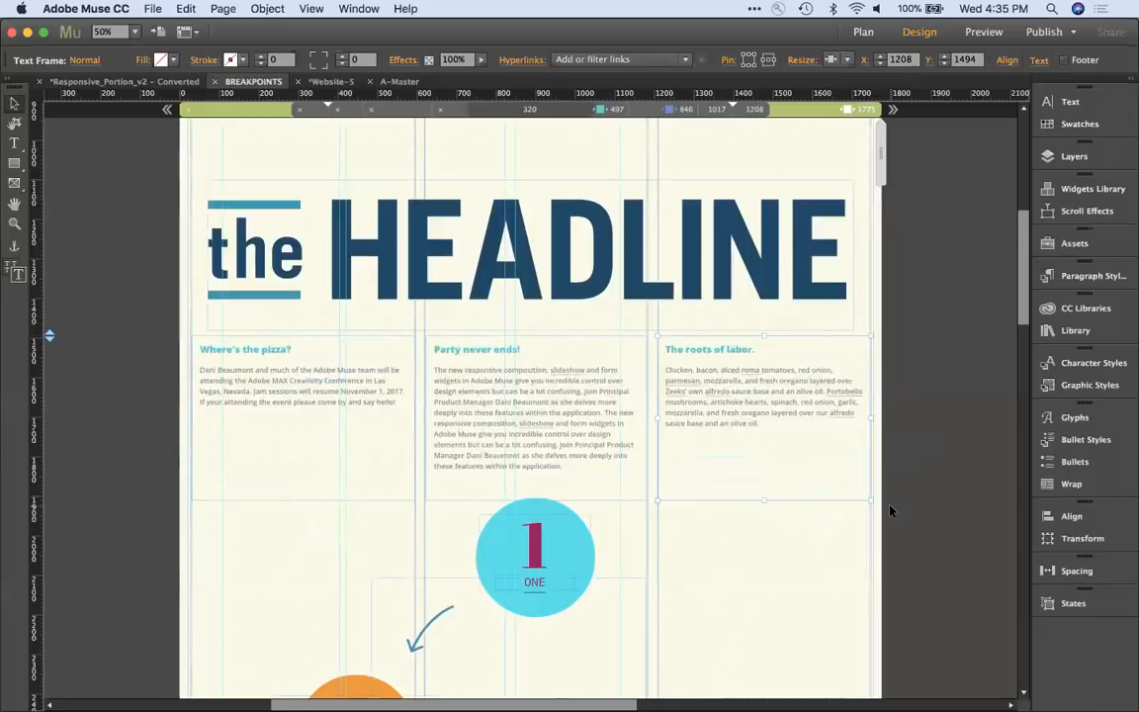
# Step: Select the headline together with the three text columns on the BREAKPOINTS page and copy them
pyautogui.click(918, 396)
pyautogui.moveTo(624, 389); pyautogui.dragTo(778, 435)
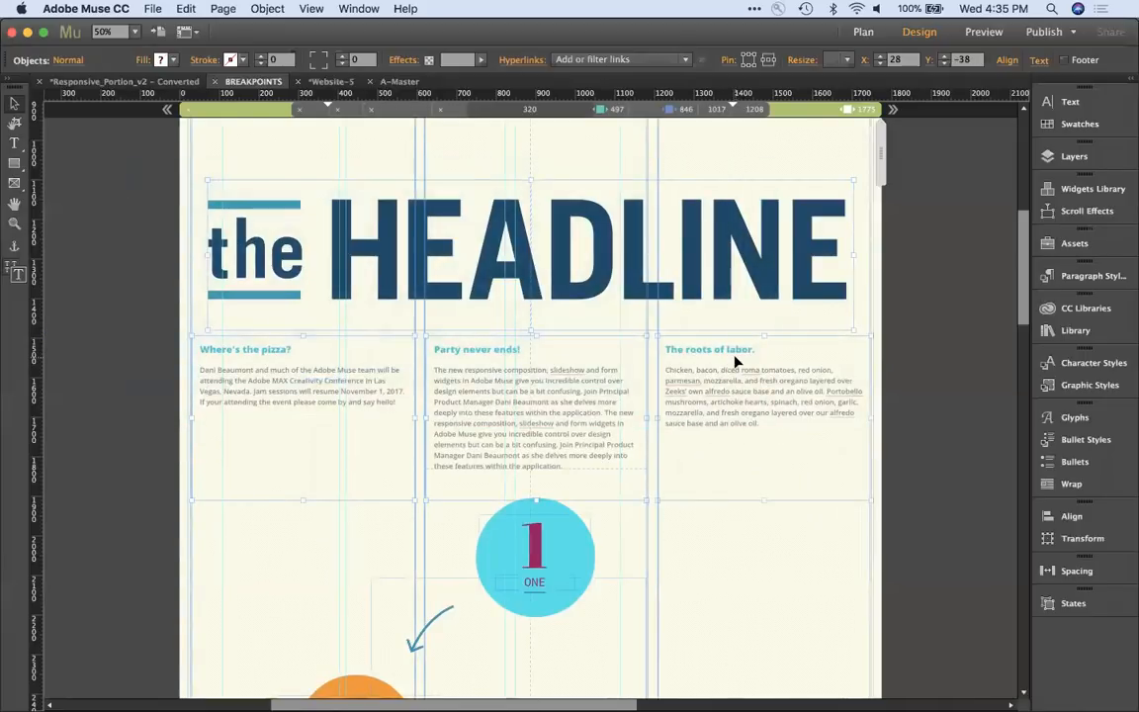
pyautogui.rightClick(735, 357)
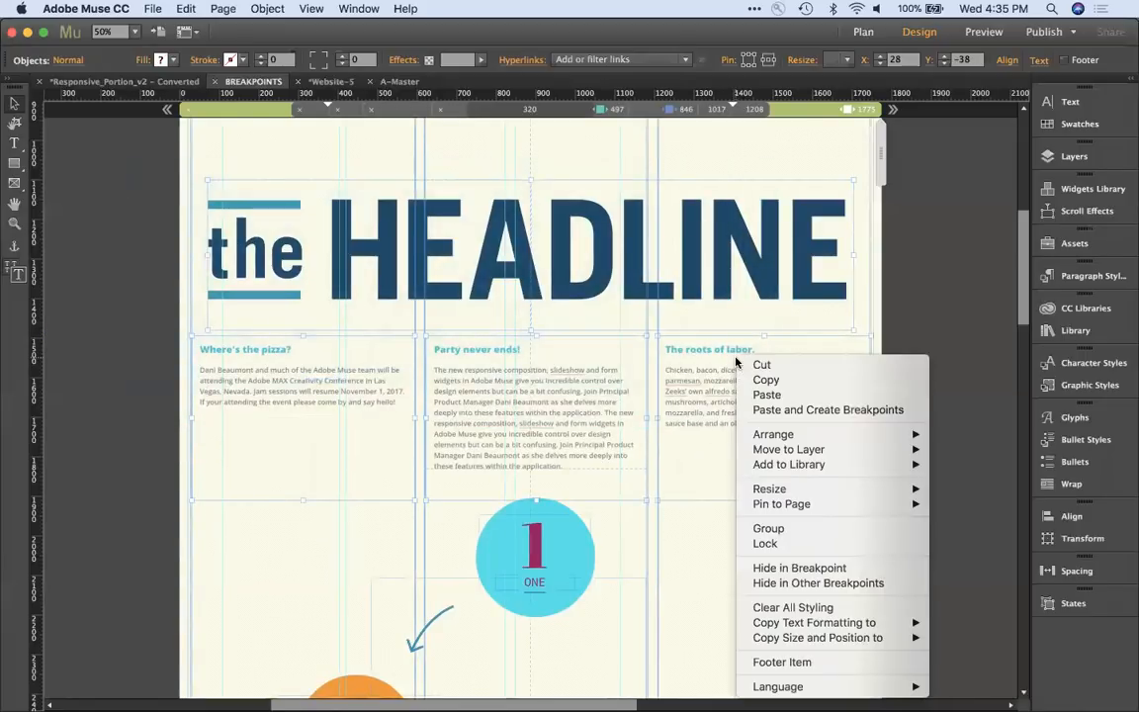
pyautogui.click(789, 382)
# Step: Switch to the A-Master page of Website-5 and delete the "Download Open/Close Sprite" text link
pyautogui.click(363, 8)
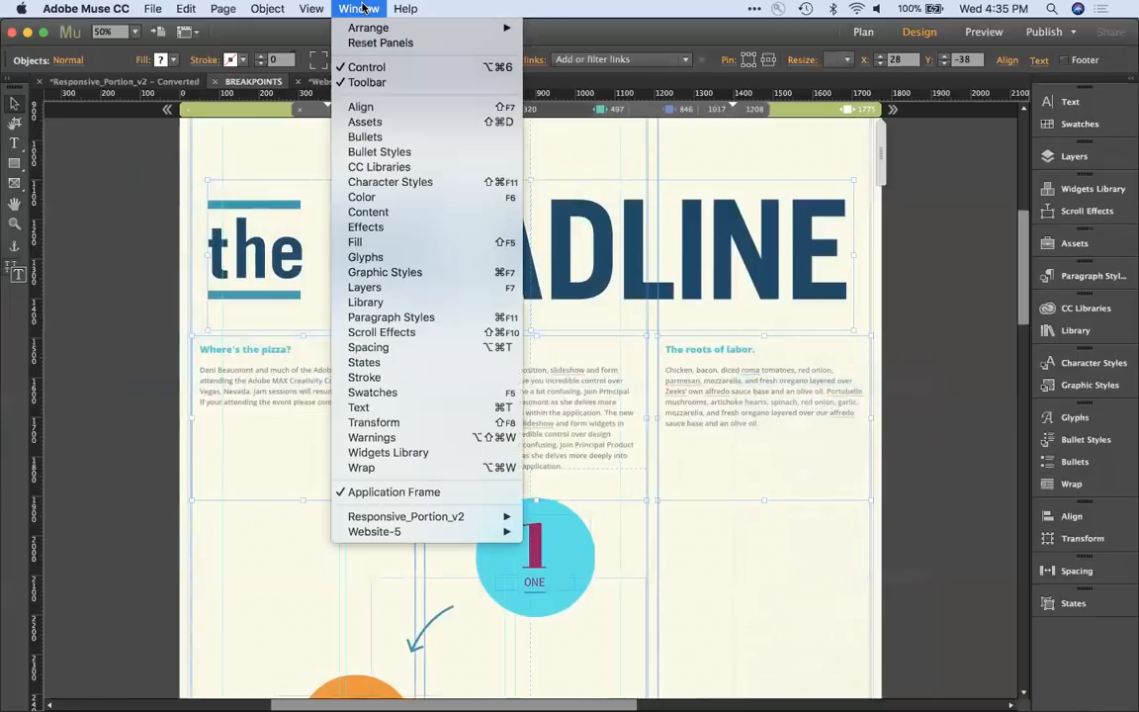
pyautogui.moveTo(411, 535)
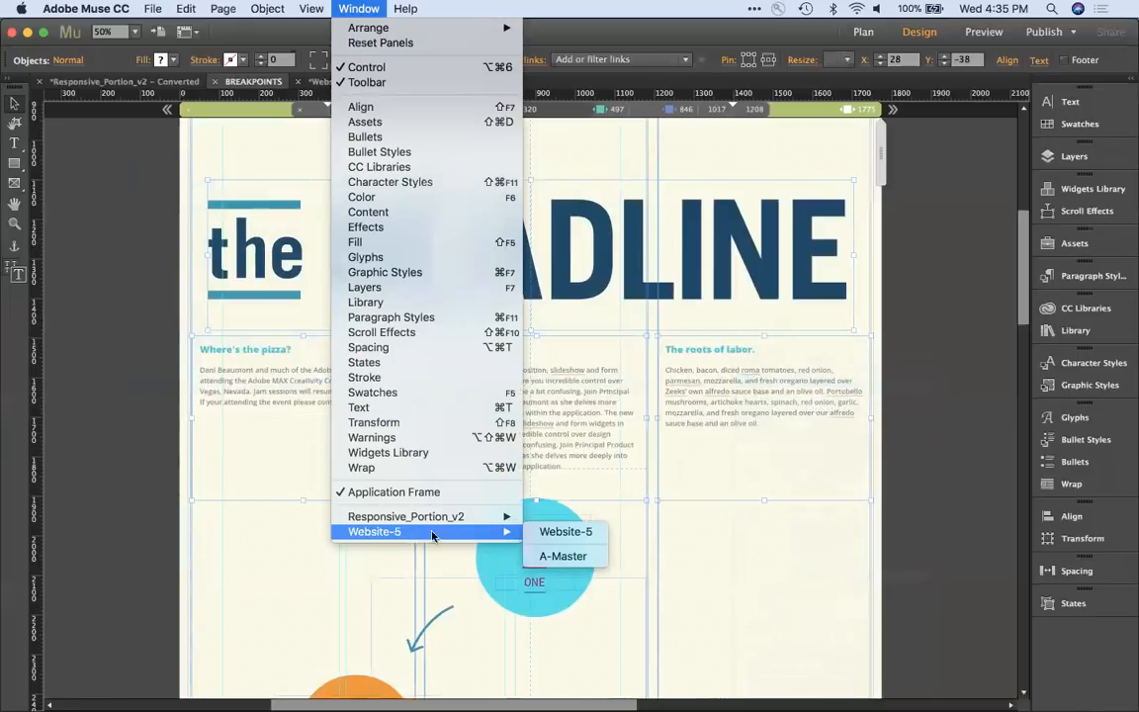
pyautogui.moveTo(501, 522)
pyautogui.click(570, 556)
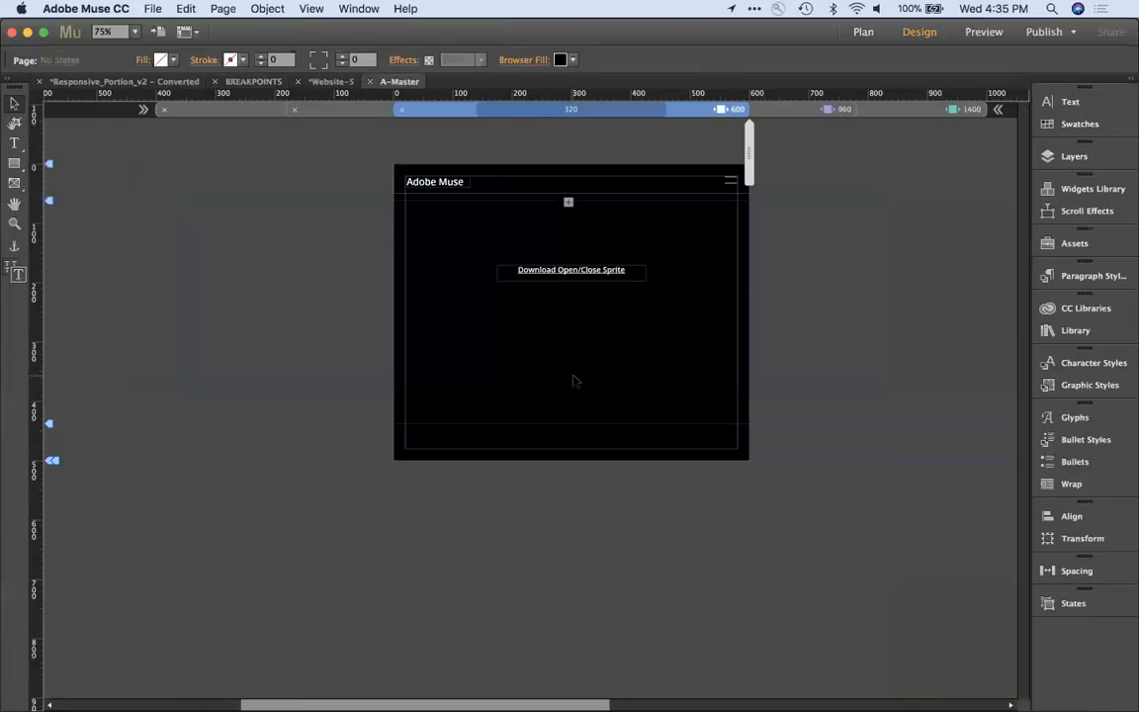
pyautogui.click(594, 271)
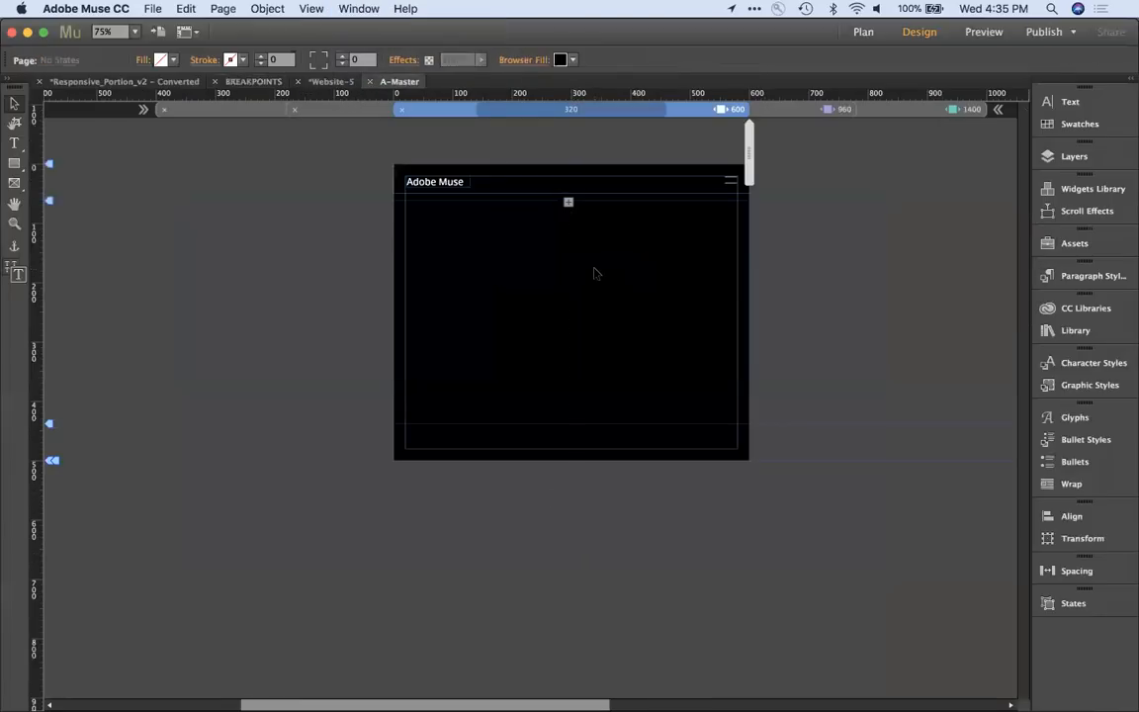
# Step: Open the Home page of Website-5, draw a full-width rectangle below the menu at Y 158, and fill it with white (FFFFFF)
pyautogui.press('super+m')
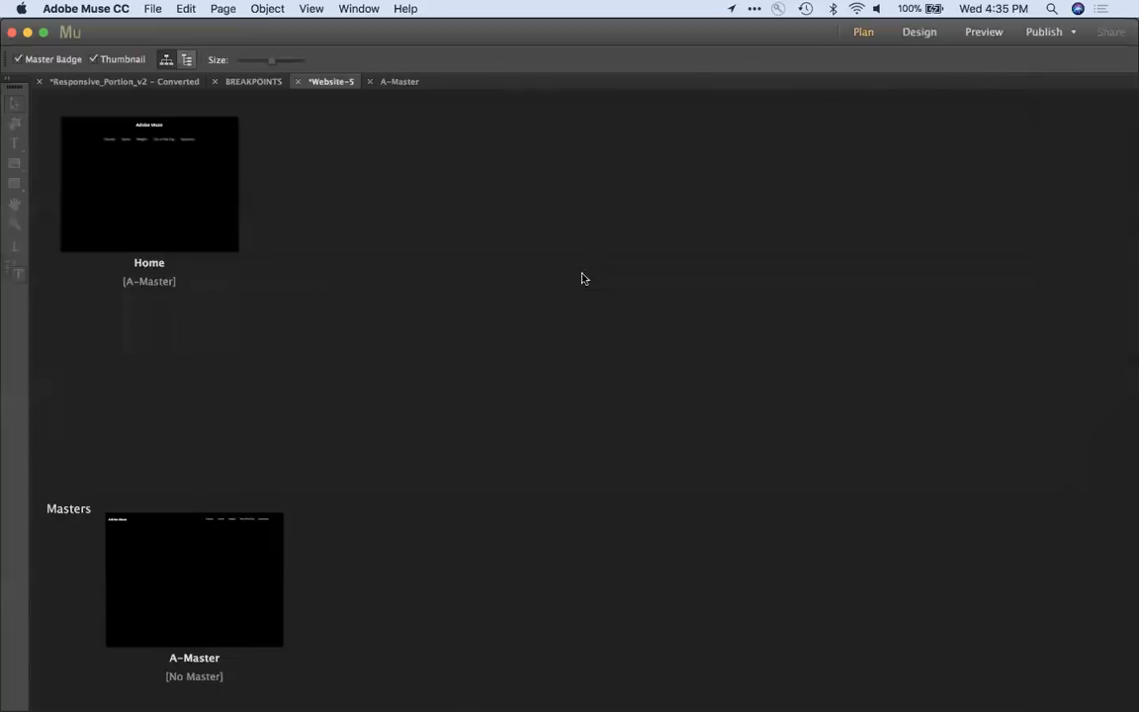
pyautogui.doubleClick(107, 191)
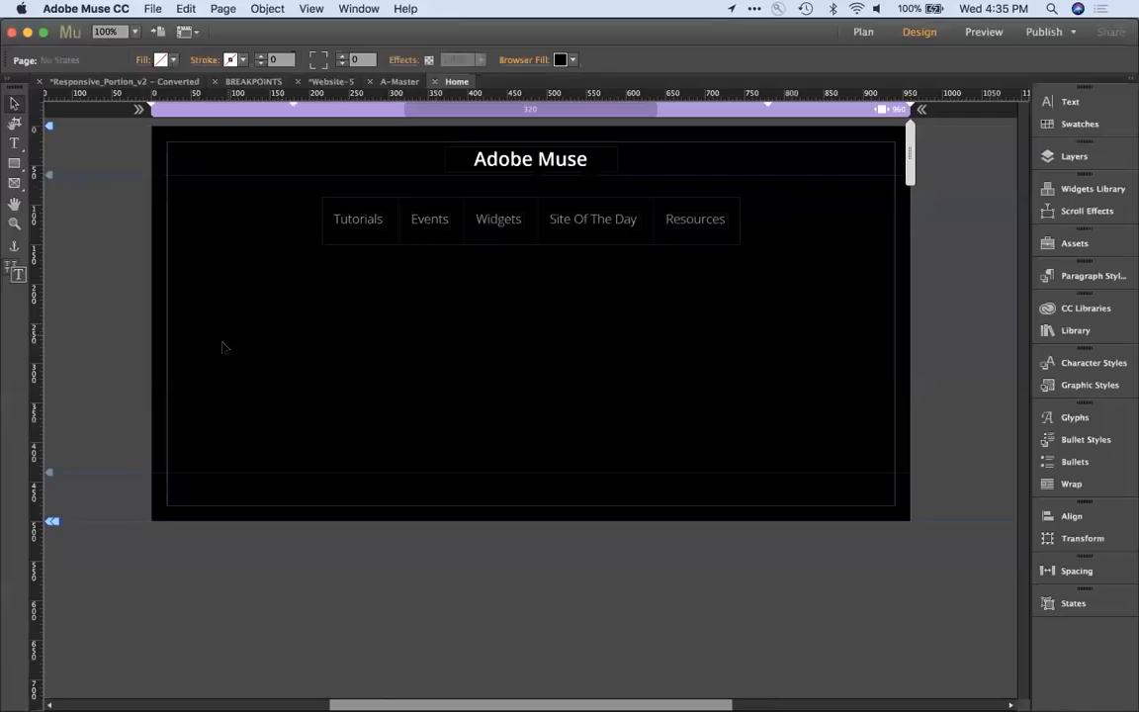
pyautogui.click(14, 164)
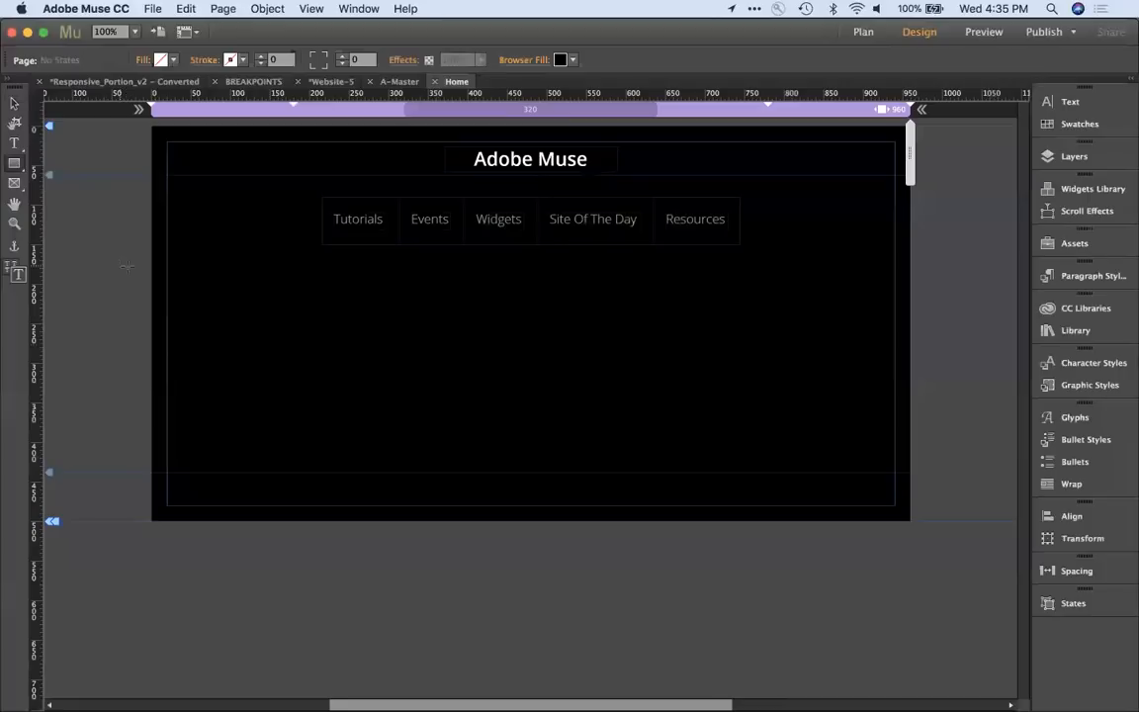
pyautogui.moveTo(150, 250); pyautogui.dragTo(910, 438)
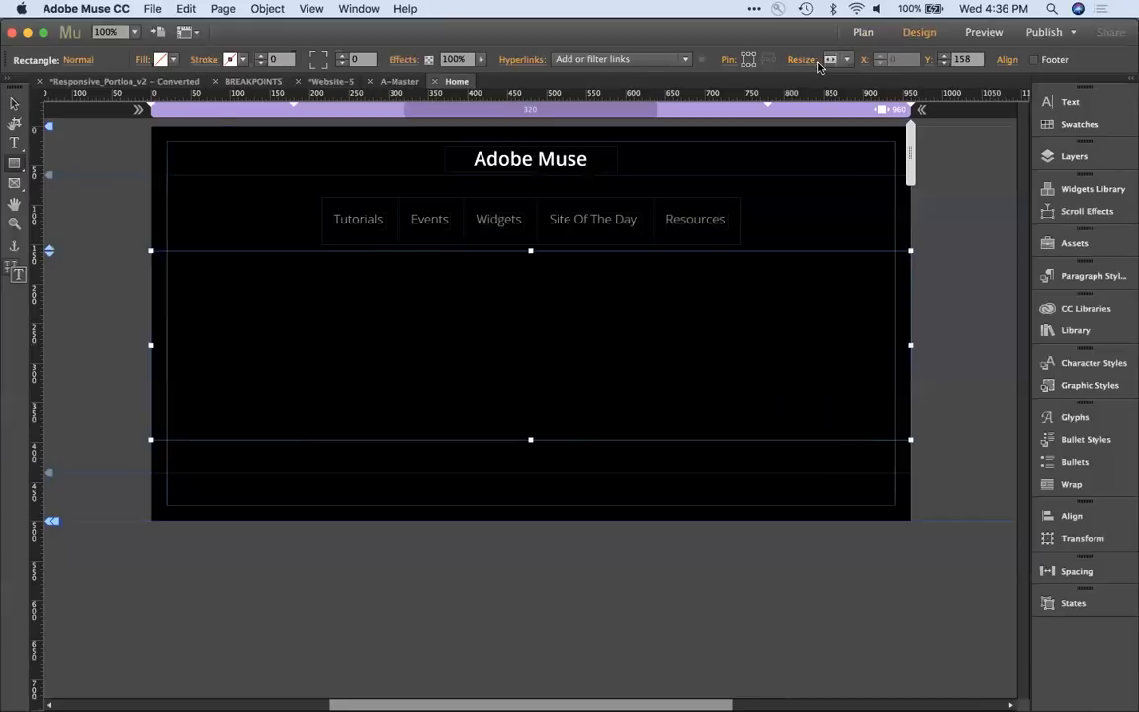
pyautogui.click(150, 60)
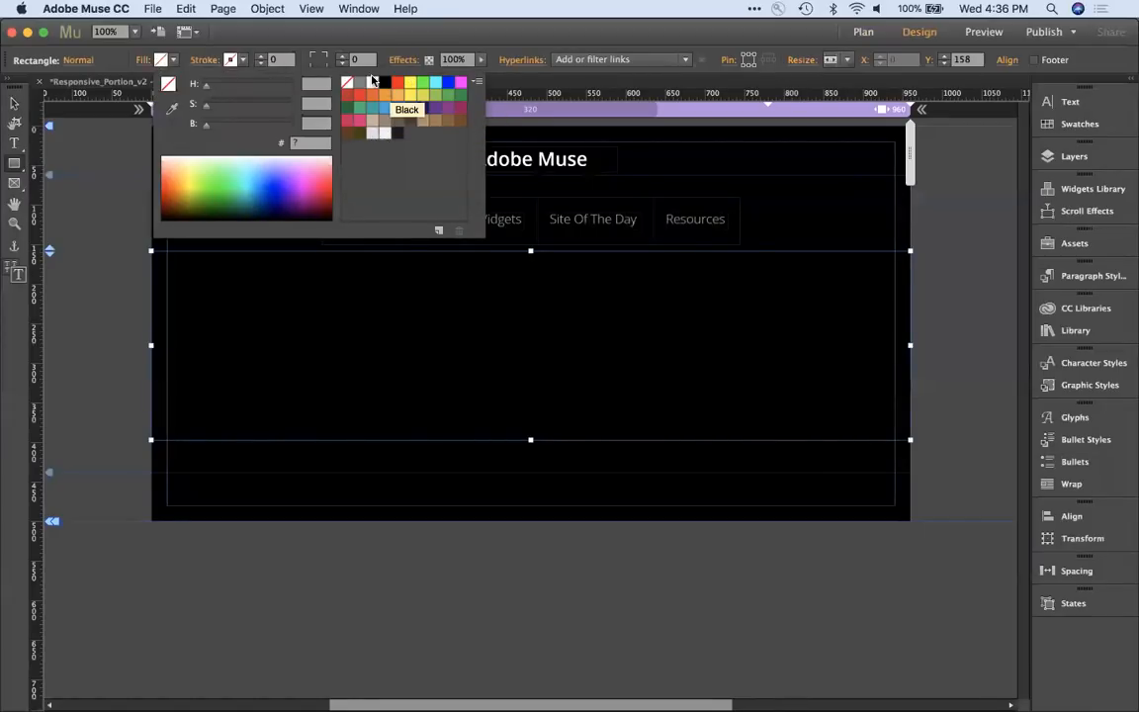
pyautogui.click(372, 83)
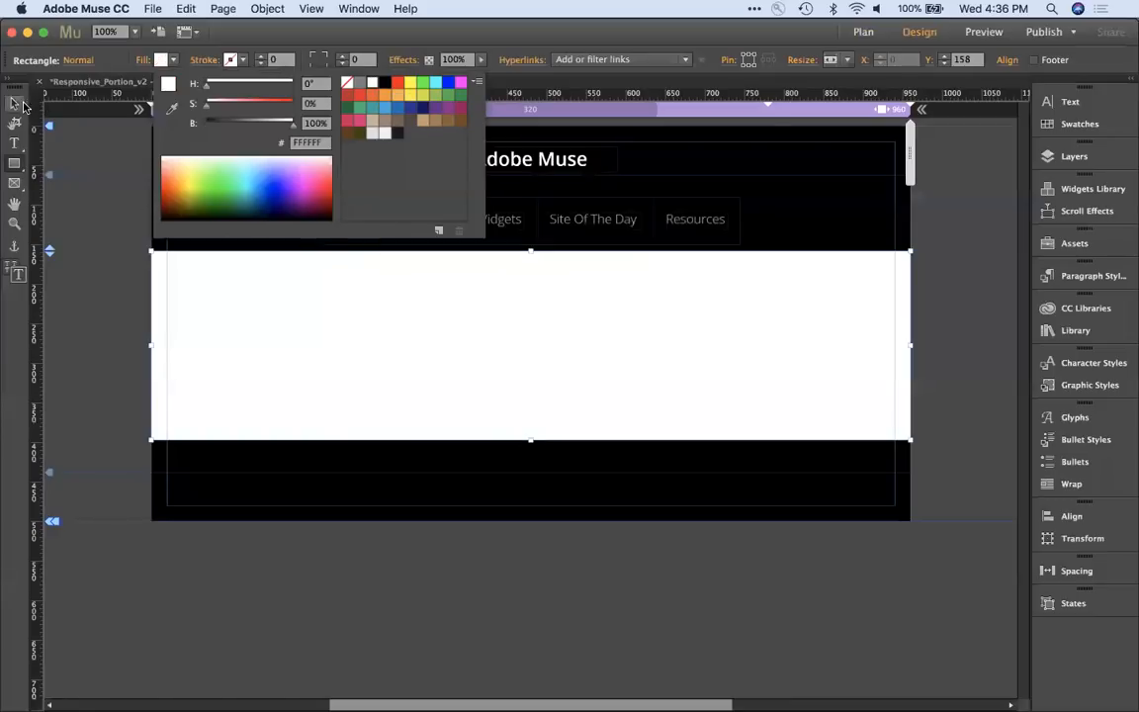
# Step: Stretch the white rectangle's bottom edge far down the page and move the rectangle to Y 191
pyautogui.press('super+minus')
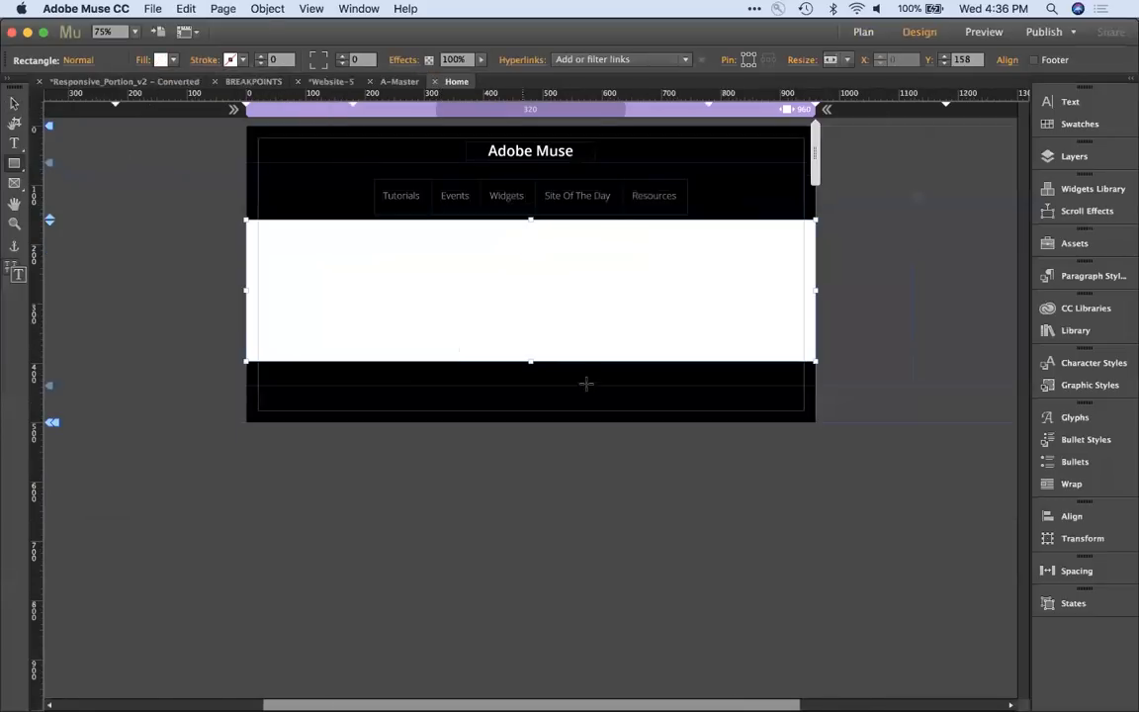
pyautogui.click(14, 102)
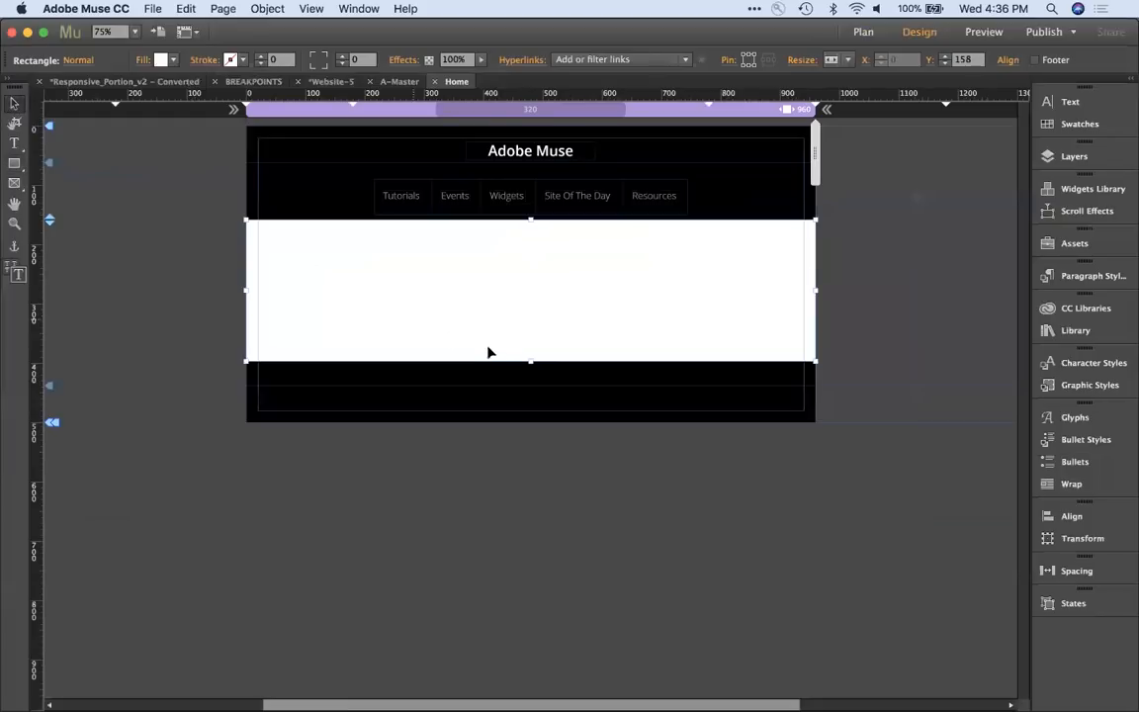
pyautogui.moveTo(532, 359); pyautogui.dragTo(532, 708)
pyautogui.moveTo(505, 367); pyautogui.dragTo(508, 387)
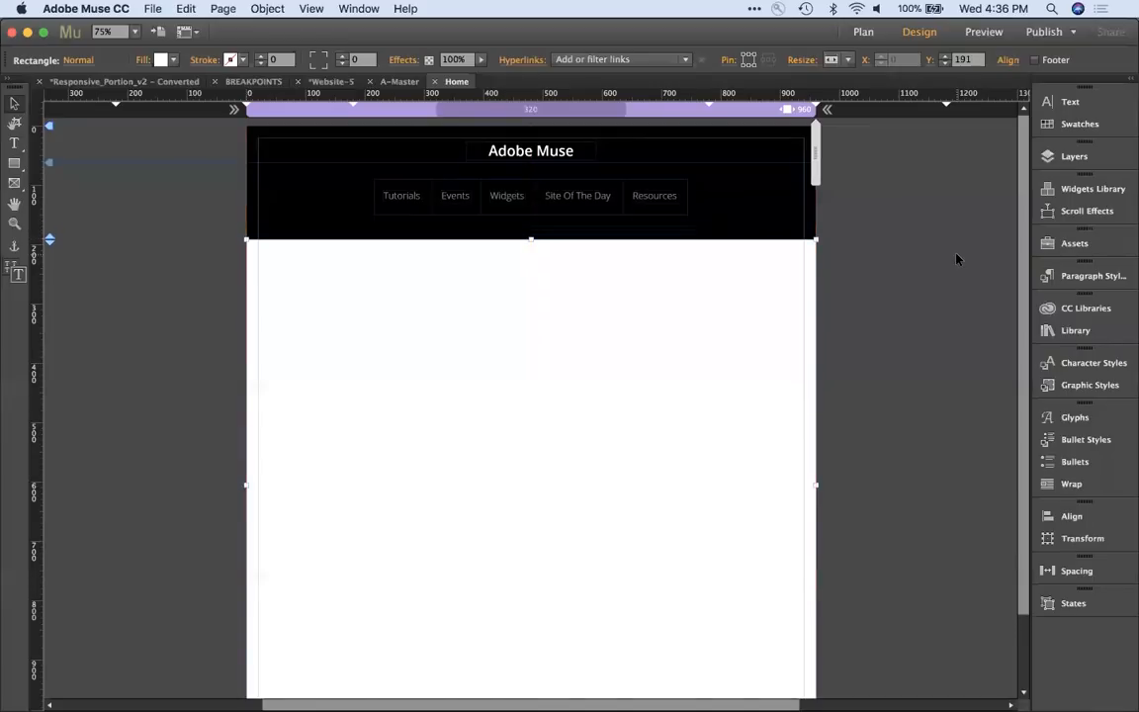
pyautogui.click(957, 259)
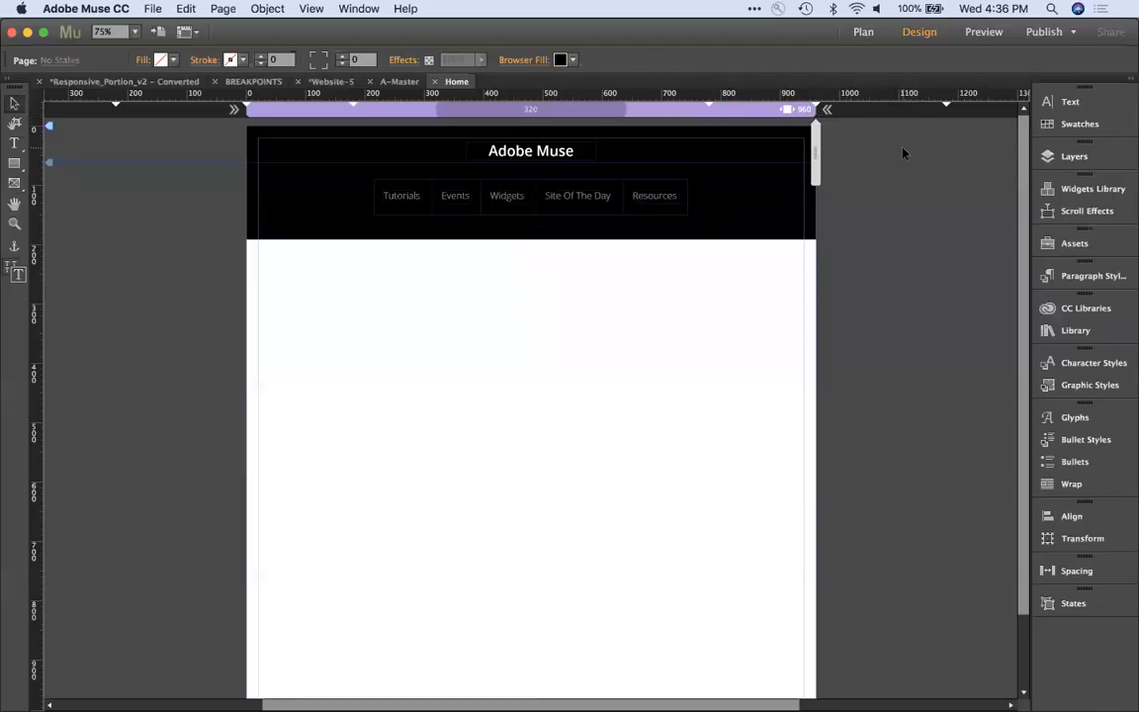
# Step: Try pasting the copied headline and text columns onto the white rectangle, and undo the paste
pyautogui.click(660, 339)
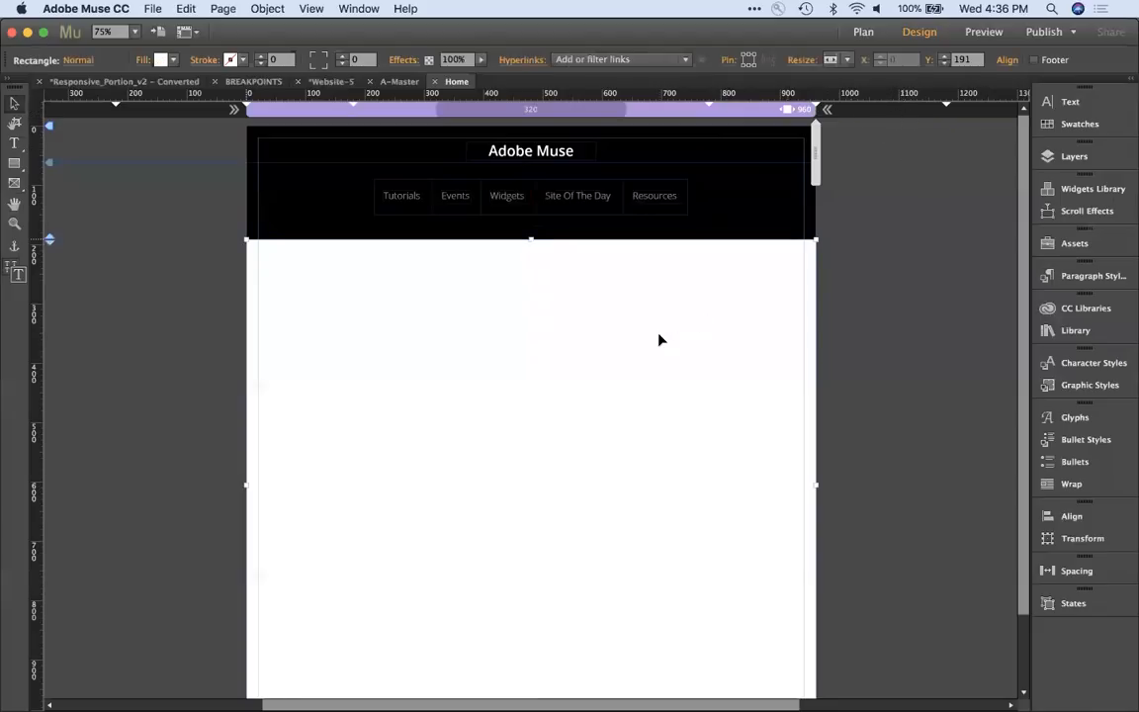
pyautogui.rightClick(385, 311)
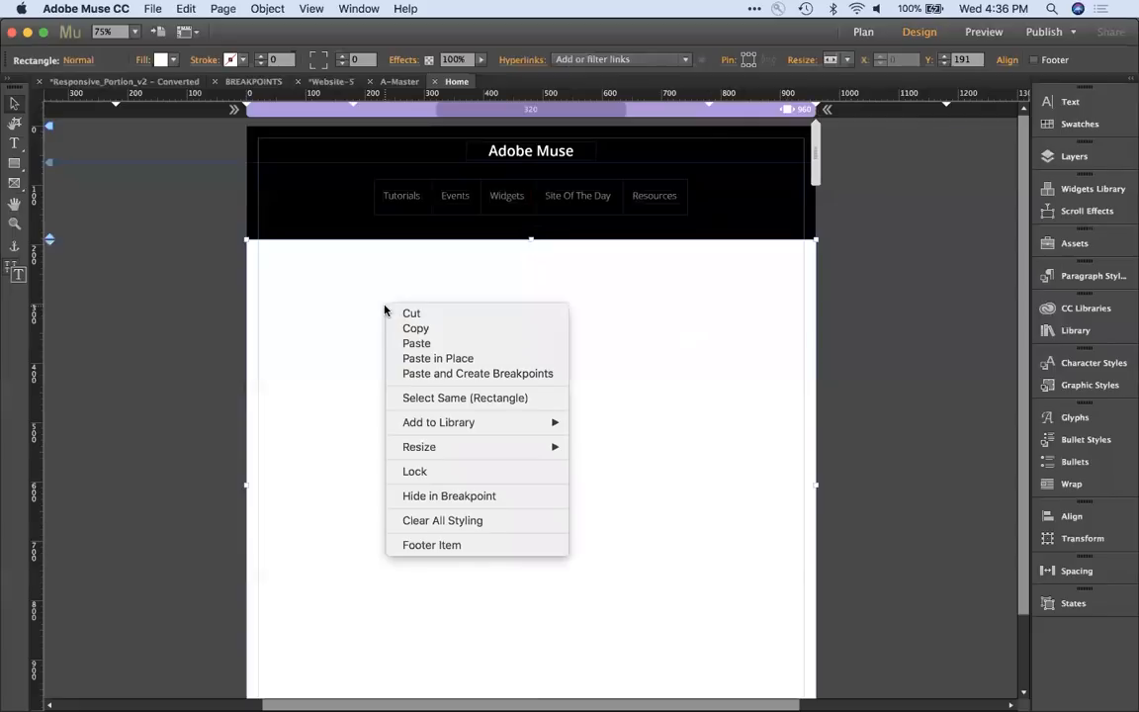
pyautogui.click(430, 345)
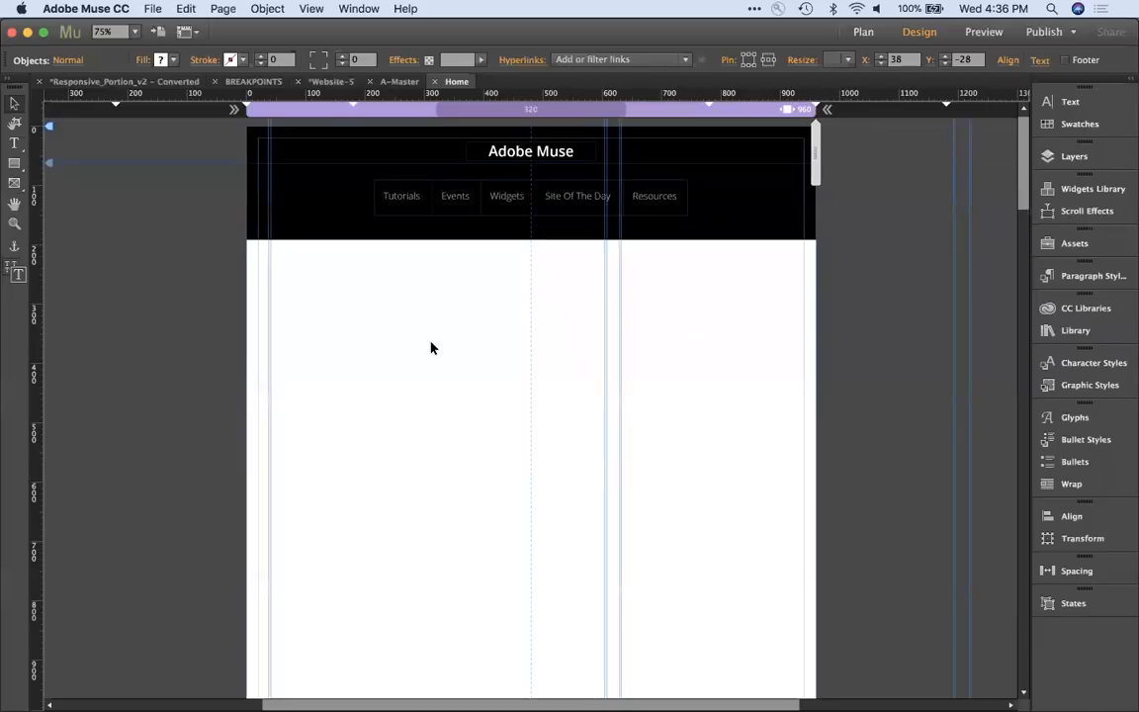
pyautogui.press('cmd+z')
pyautogui.rightClick(430, 308)
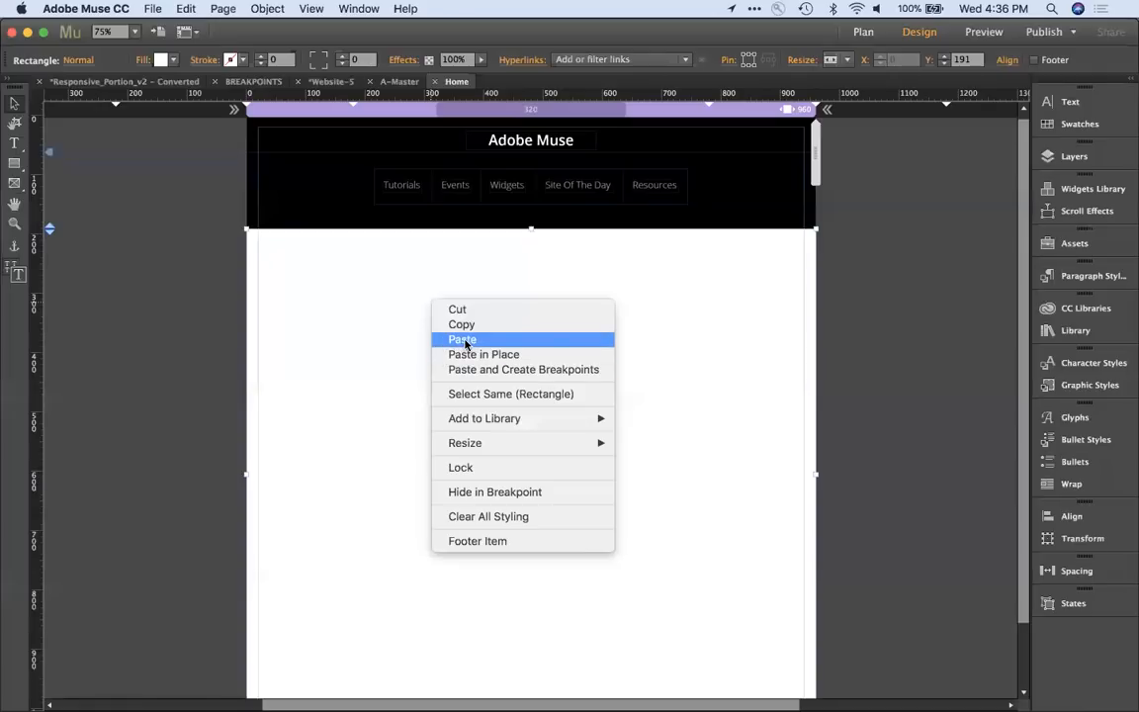
pyautogui.click(371, 344)
pyautogui.press('super+minus')
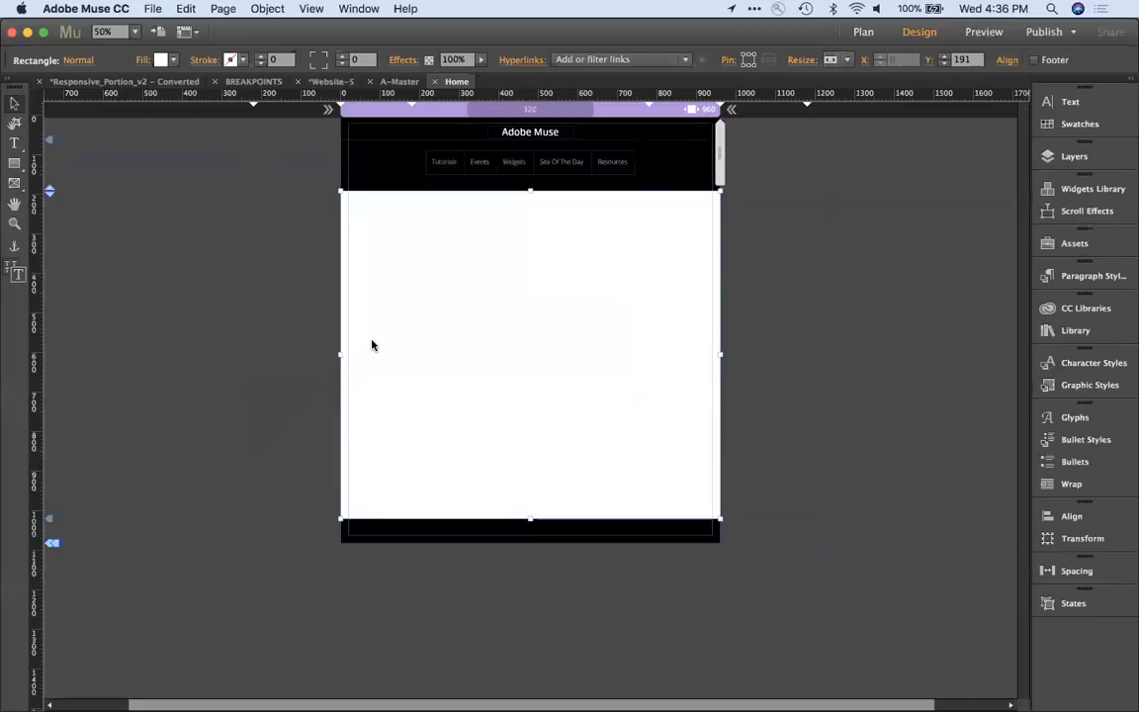
pyautogui.rightClick(417, 295)
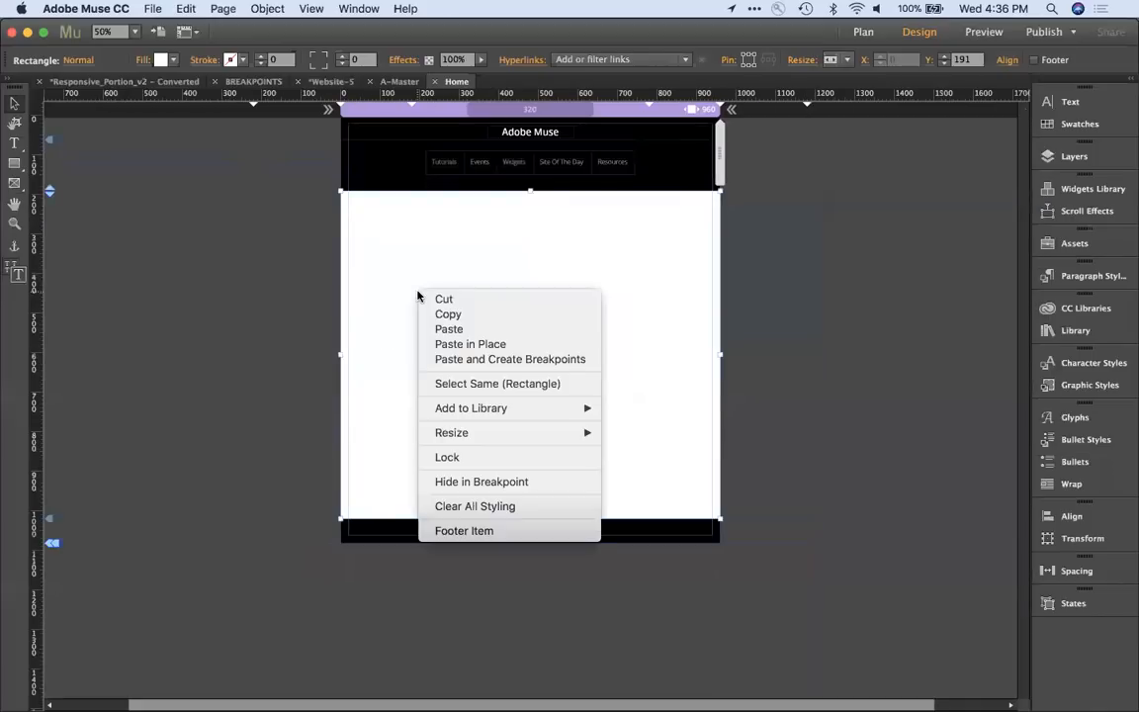
pyautogui.click(379, 312)
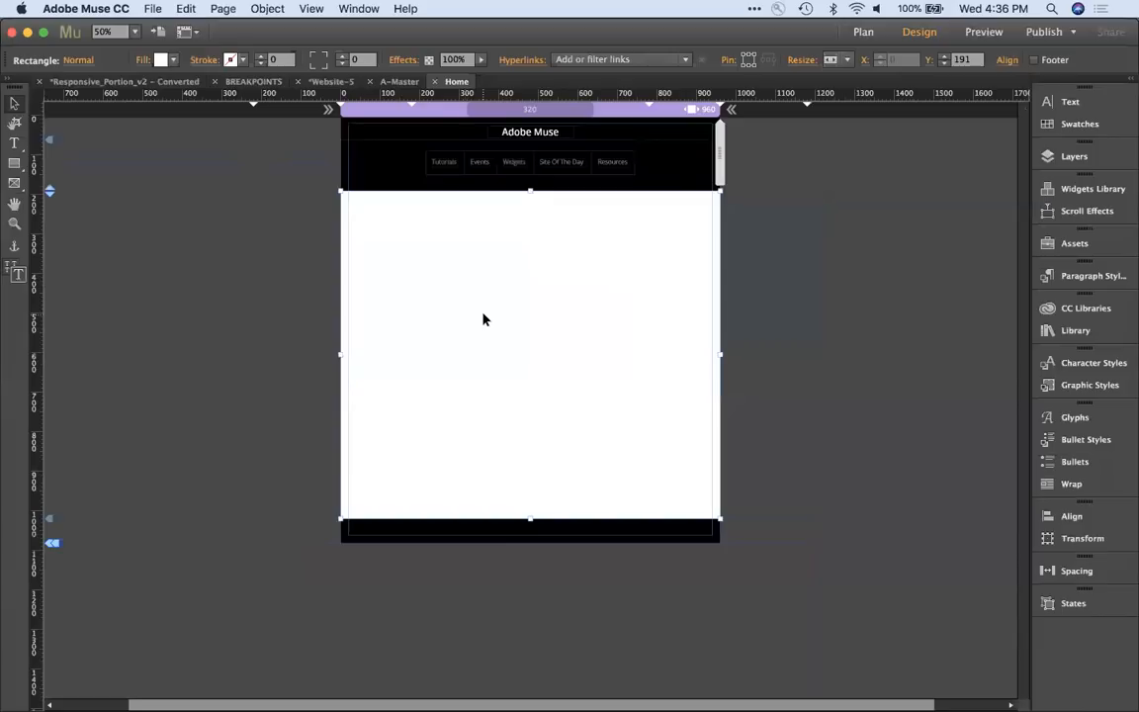
# Step: Open the A-Master page, draw a small rectangle at X 51, Y 141, delete it, and return to the site plan
pyautogui.press('super+m')
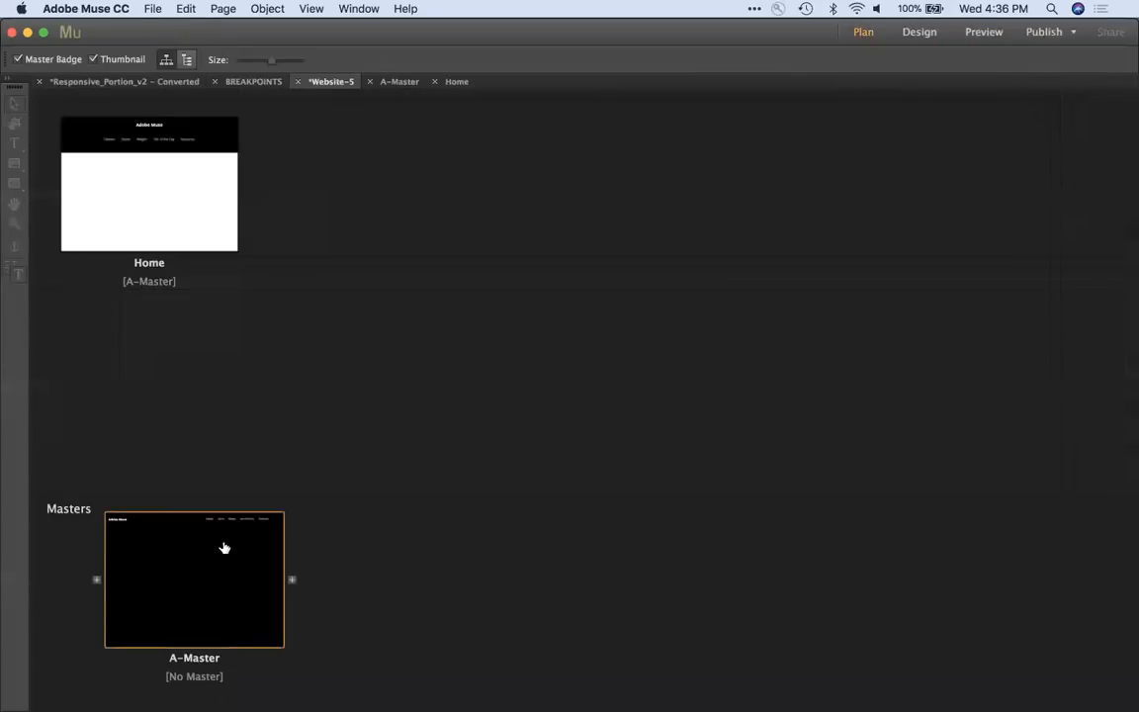
pyautogui.doubleClick(224, 548)
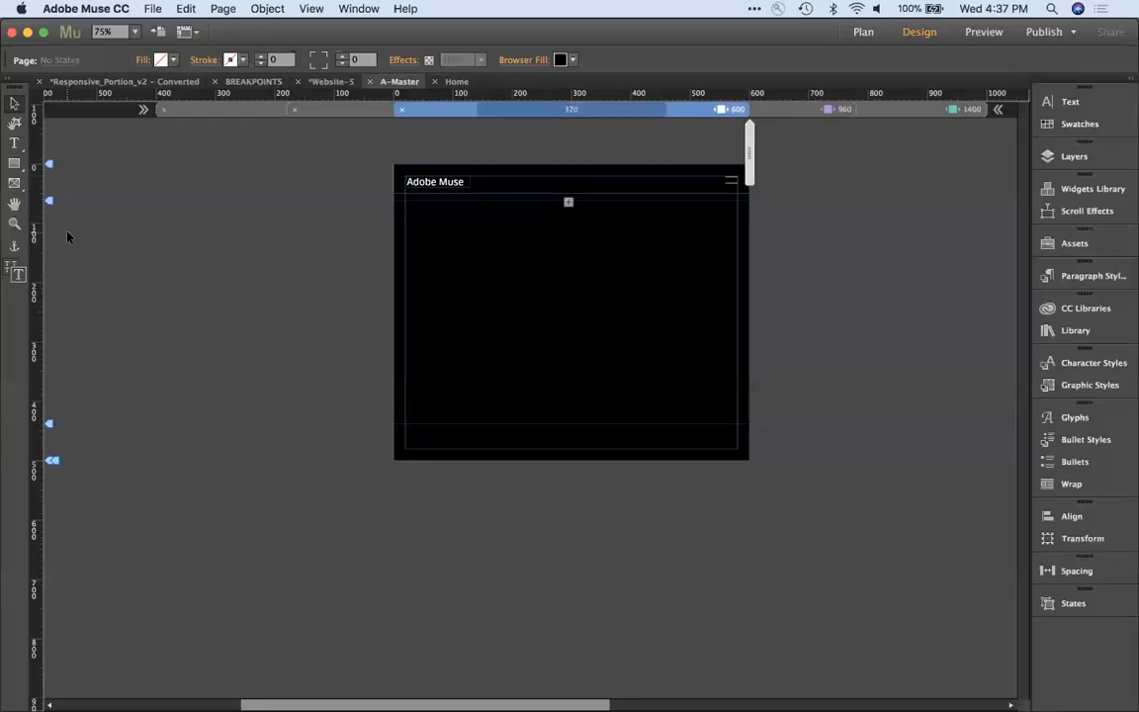
pyautogui.click(14, 161)
pyautogui.moveTo(423, 247); pyautogui.dragTo(479, 279)
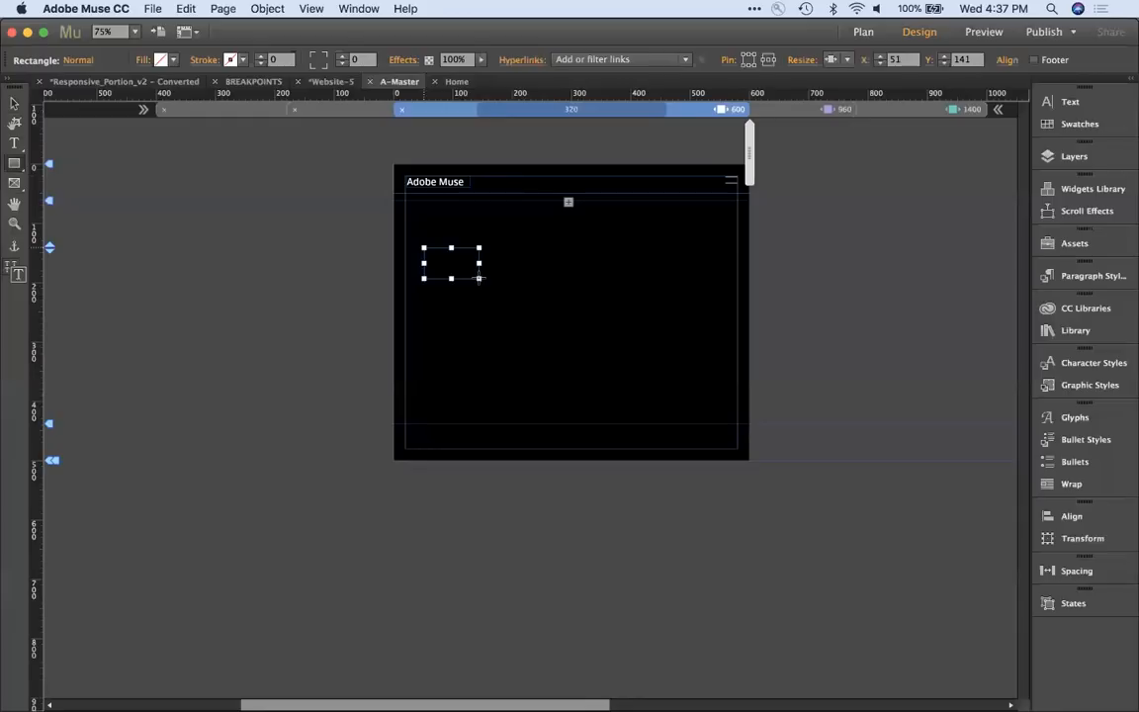
pyautogui.press('Delete')
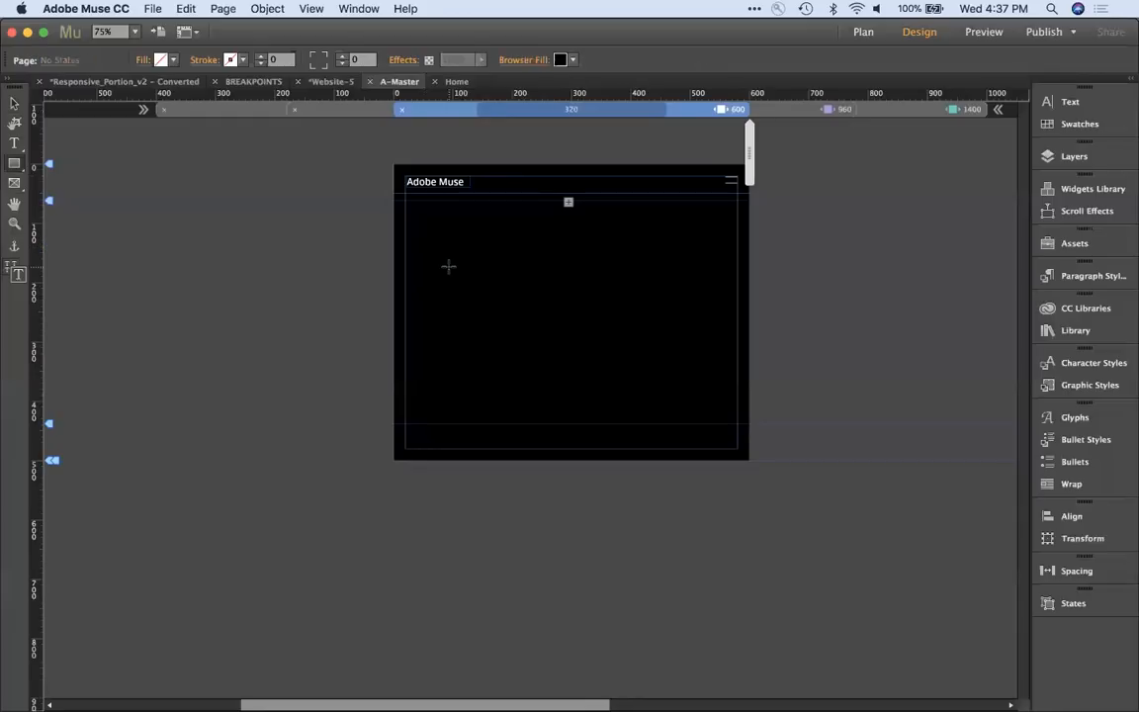
pyautogui.press('super+m')
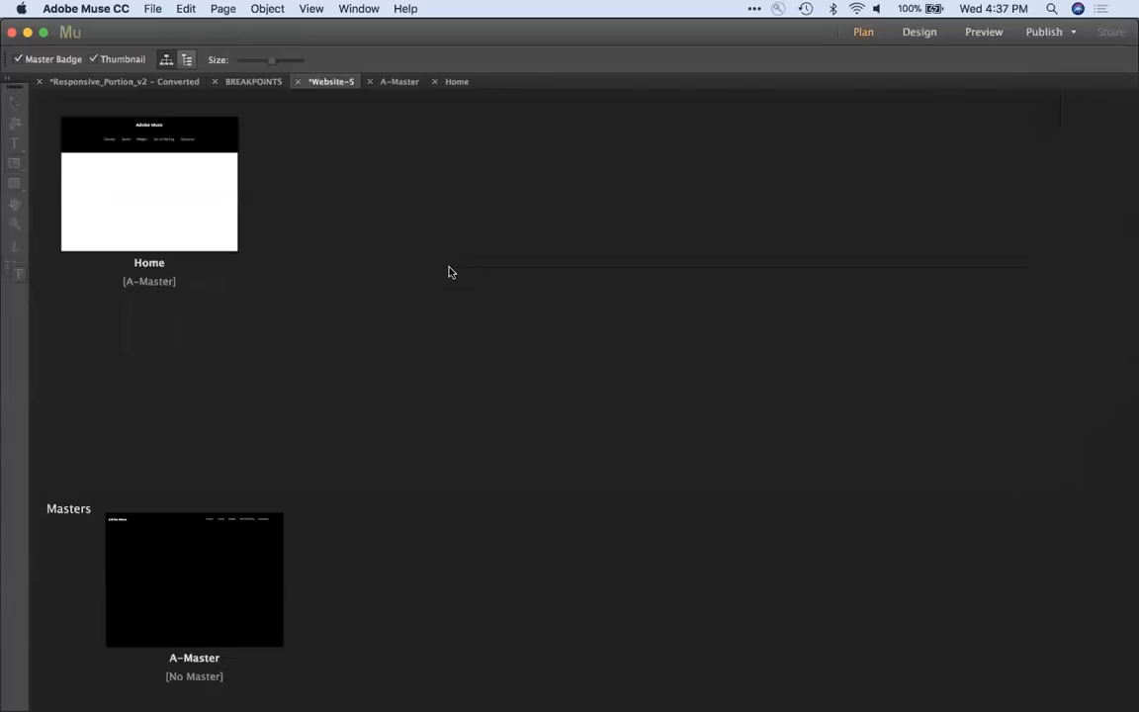
# Step: Open the Home page of Website-5, paste the copied rectangle together with its source breakpoints, and clear the selection
pyautogui.doubleClick(116, 171)
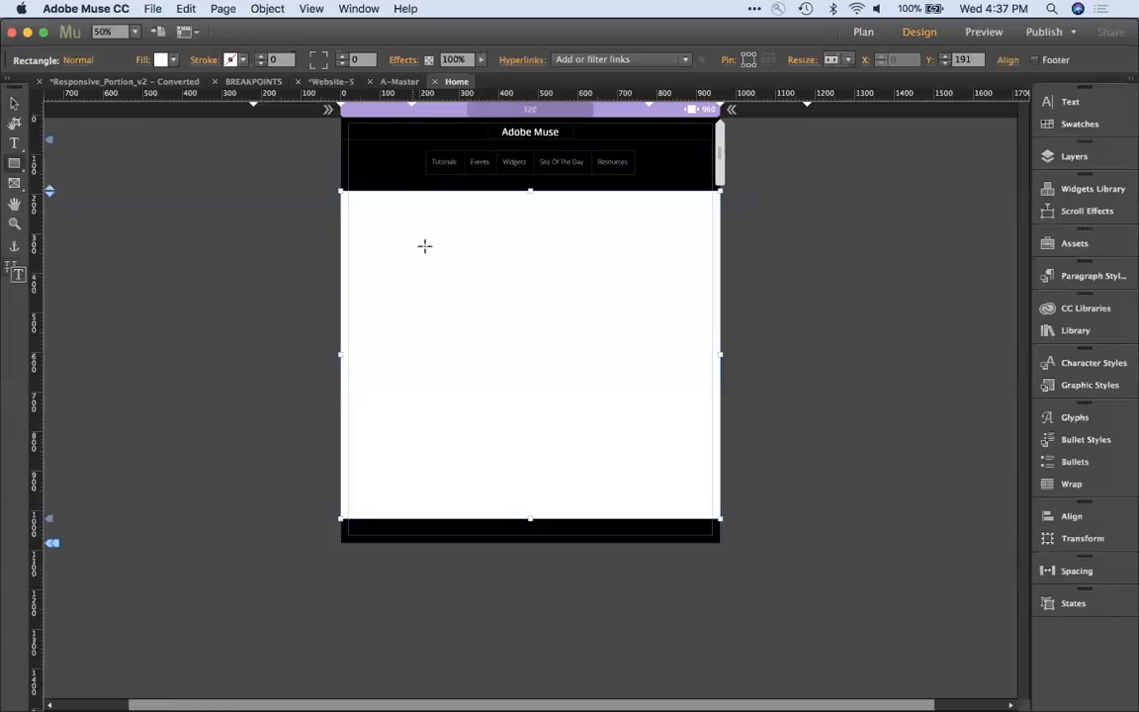
pyautogui.click(18, 103)
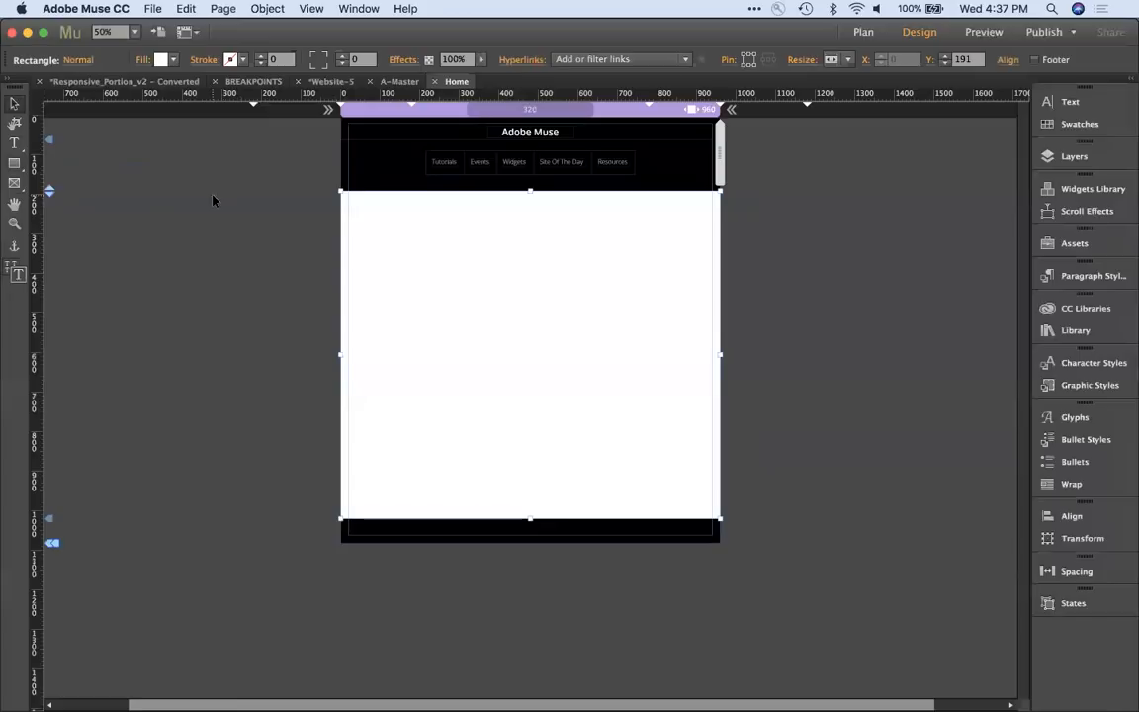
pyautogui.rightClick(181, 206)
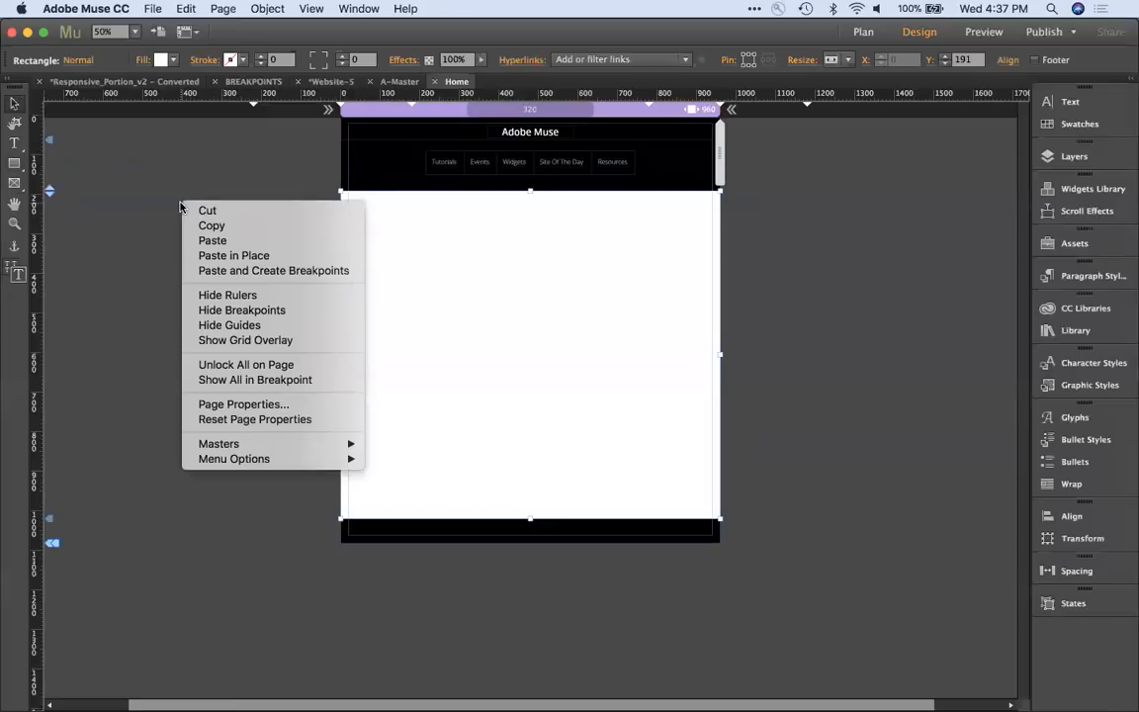
pyautogui.click(281, 270)
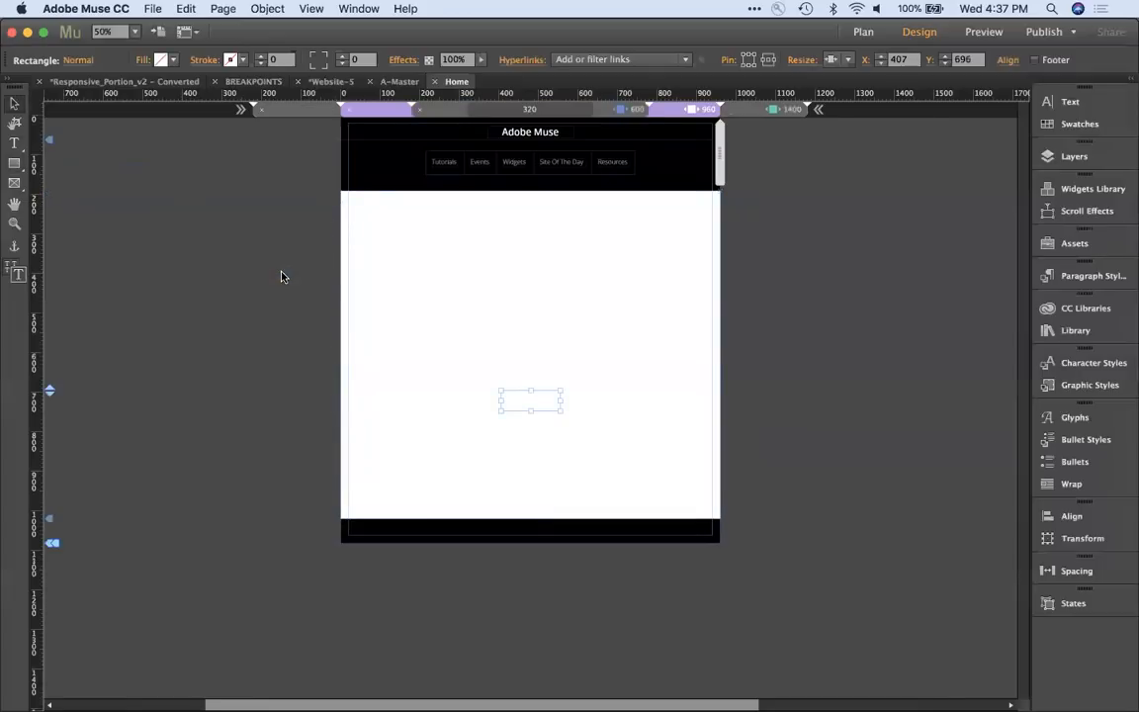
pyautogui.click(281, 276)
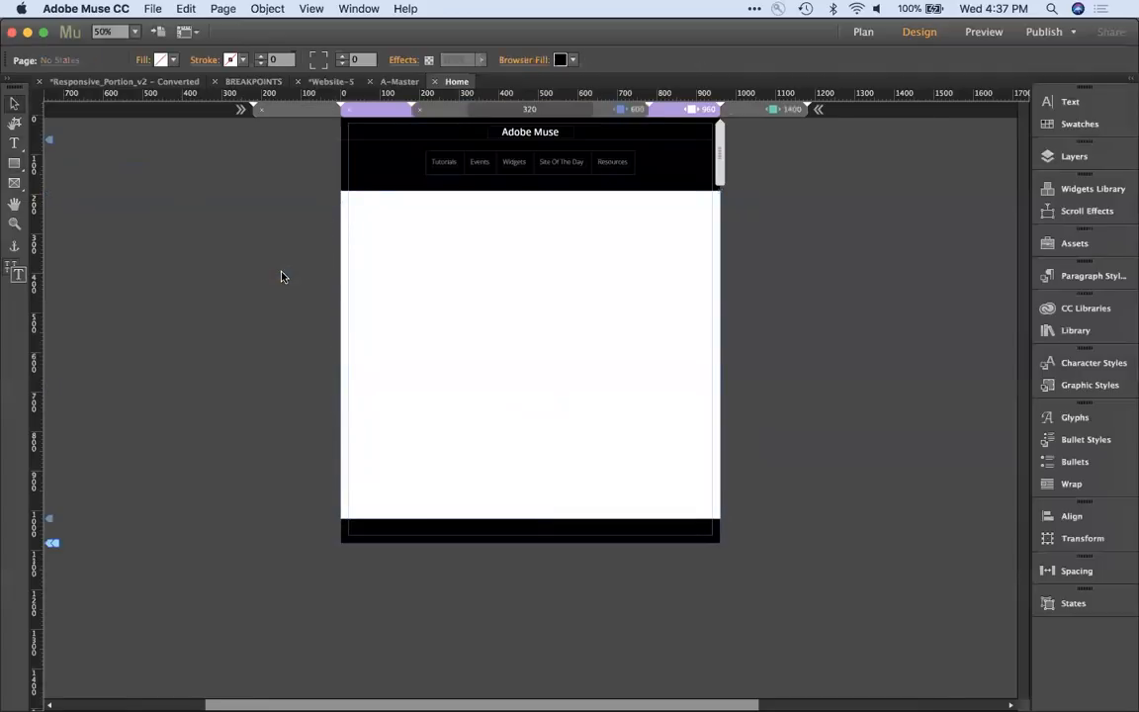
# Step: Switch to the open Responsive_Portion_v2 document
pyautogui.click(358, 9)
pyautogui.moveTo(406, 519)
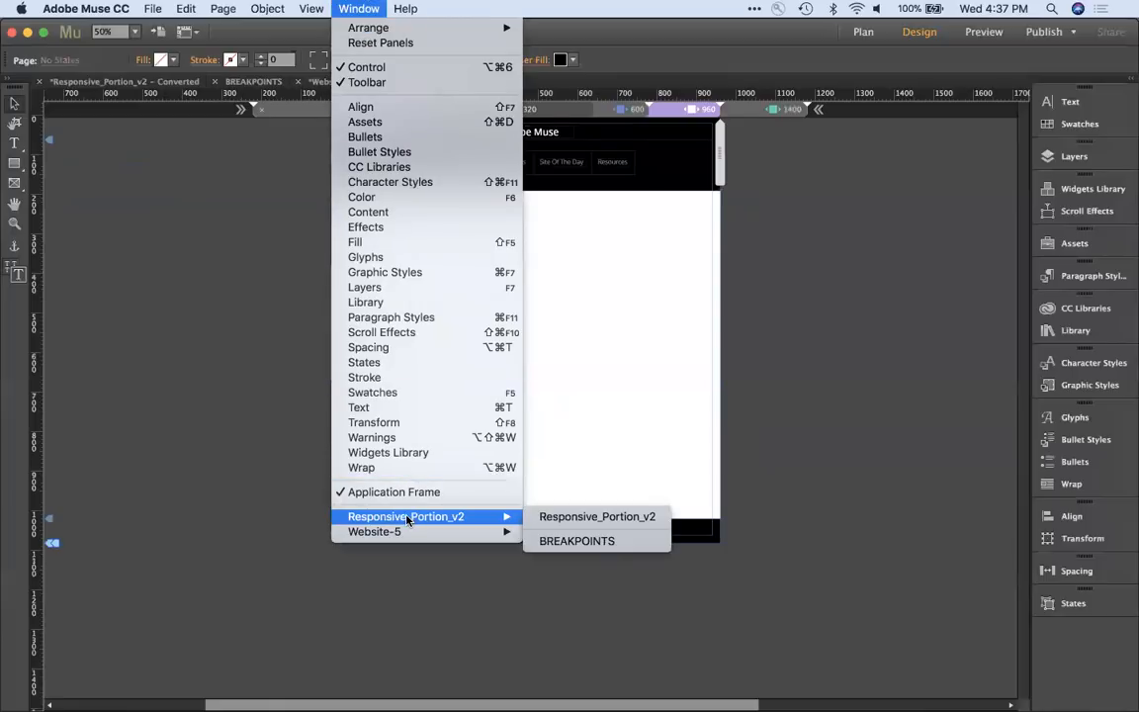
# Step: Open the BREAKPOINTS page and switch to its 1208 px breakpoint
pyautogui.click(558, 541)
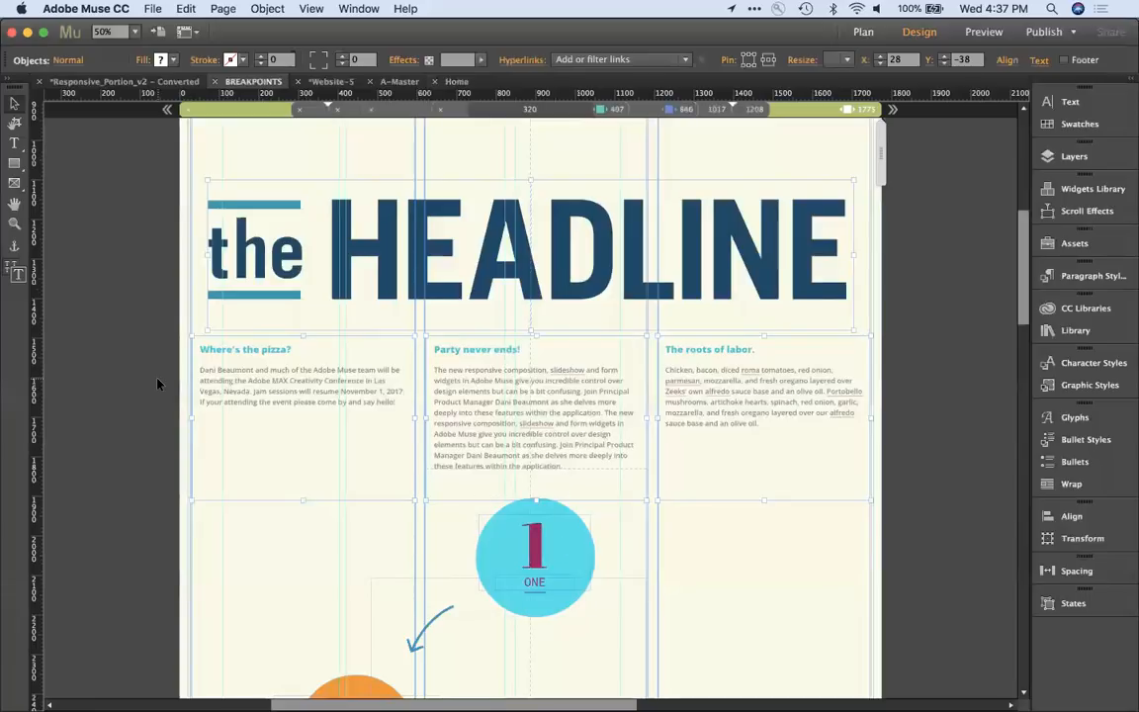
pyautogui.click(288, 262)
pyautogui.keyDown('shift'); pyautogui.click(257, 364); pyautogui.keyUp('shift')
pyautogui.click(741, 417)
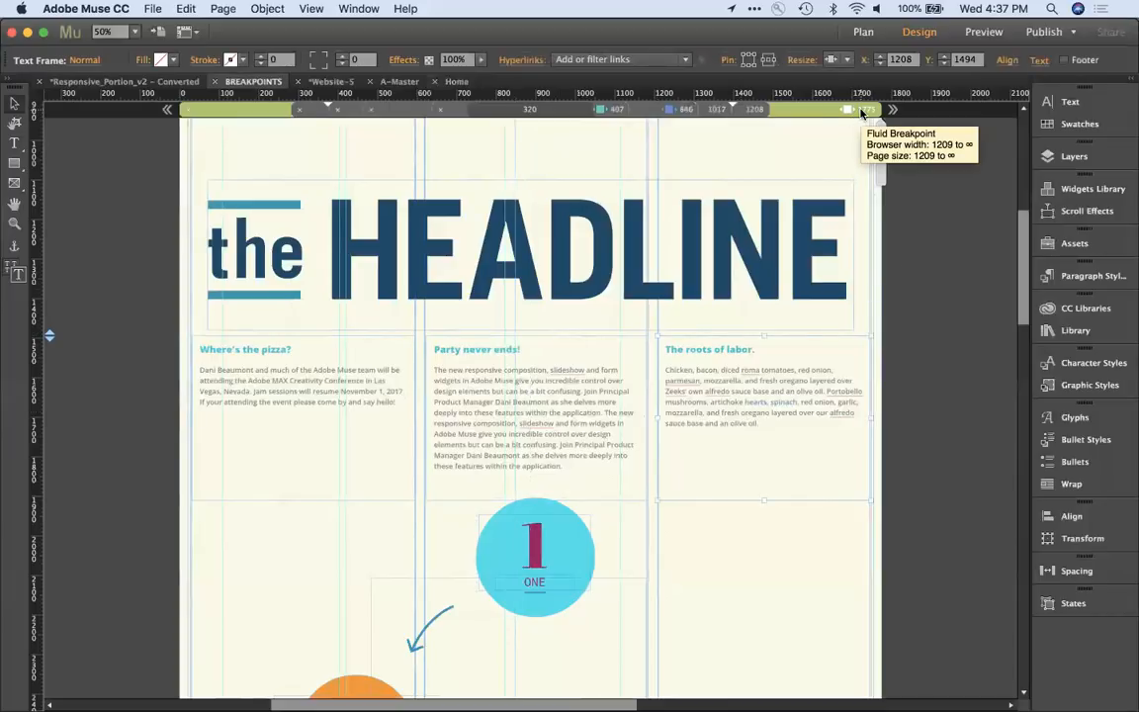
pyautogui.click(754, 109)
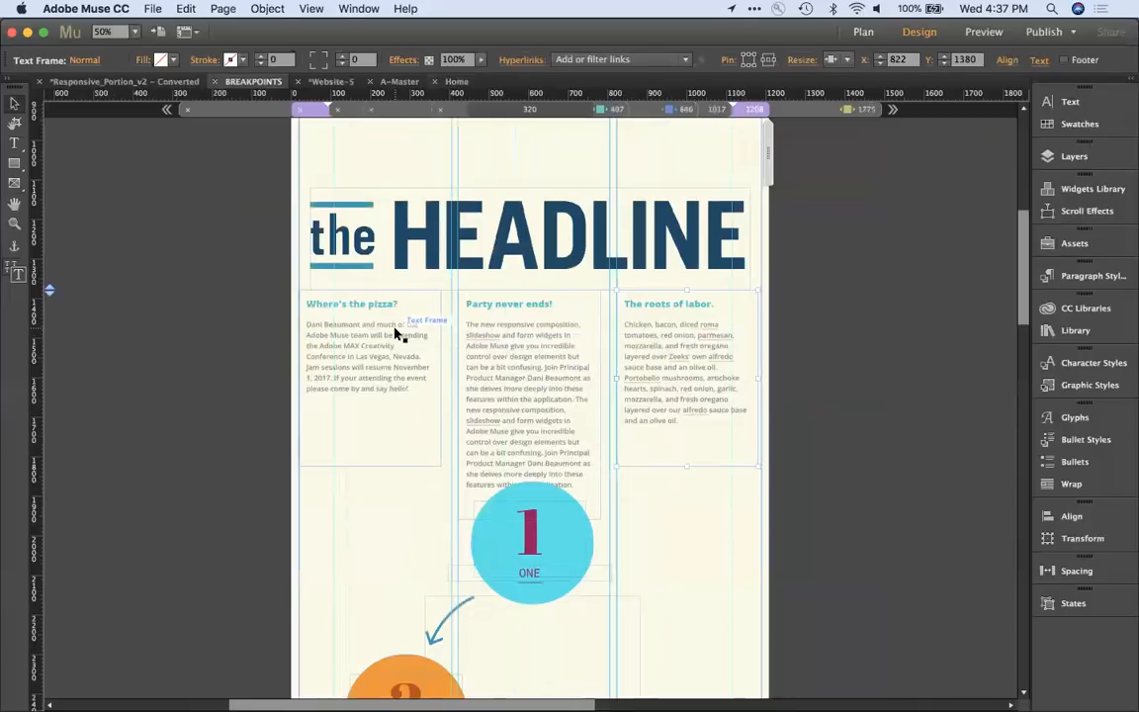
# Step: Lengthen the "Where's the pizza?" and "The roots of labor." text frames to match the bottom edge of the middle column
pyautogui.click(571, 465)
pyautogui.click(374, 460)
pyautogui.moveTo(369, 468); pyautogui.dragTo(380, 518)
pyautogui.click(697, 461)
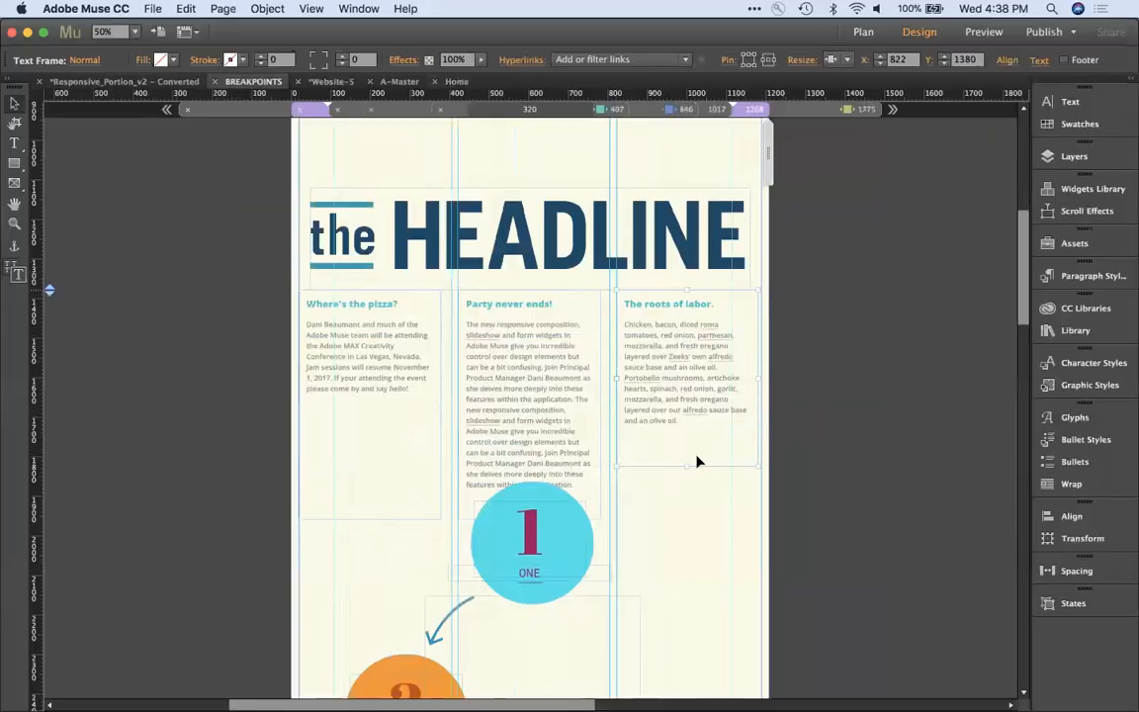
pyautogui.moveTo(685, 466); pyautogui.dragTo(687, 517)
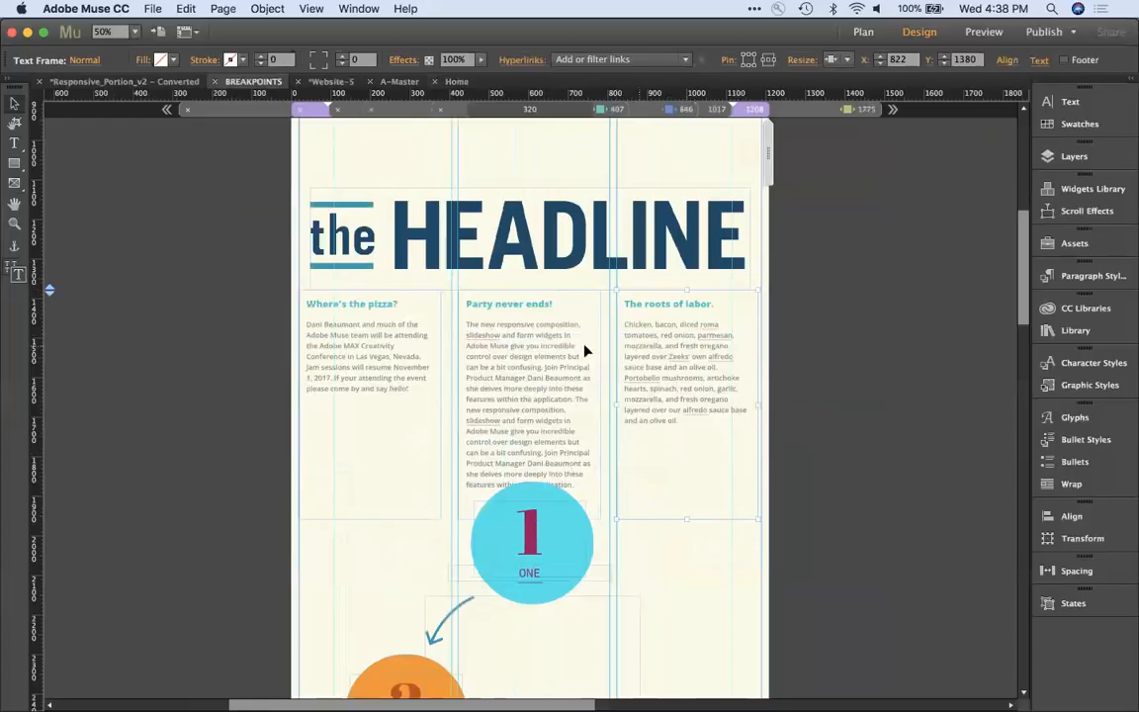
# Step: Copy the headline image and three text frames to the Home page of Website-5, placing them over the white rectangle at Y 216
pyautogui.click(394, 235)
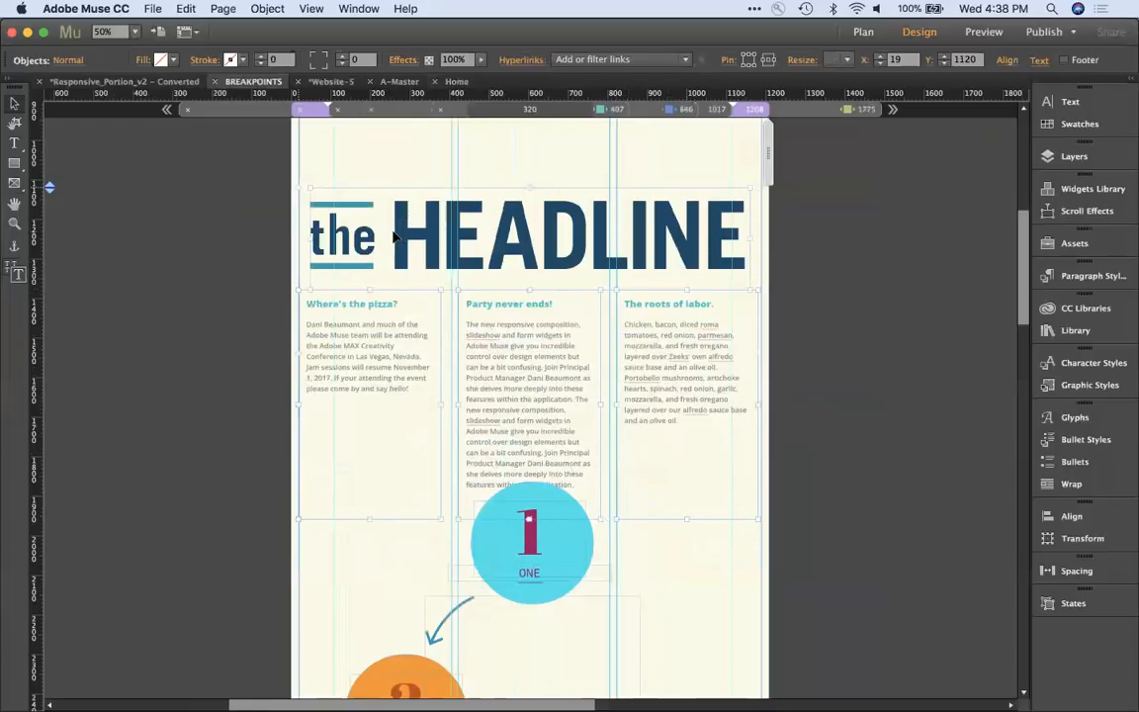
pyautogui.click(362, 9)
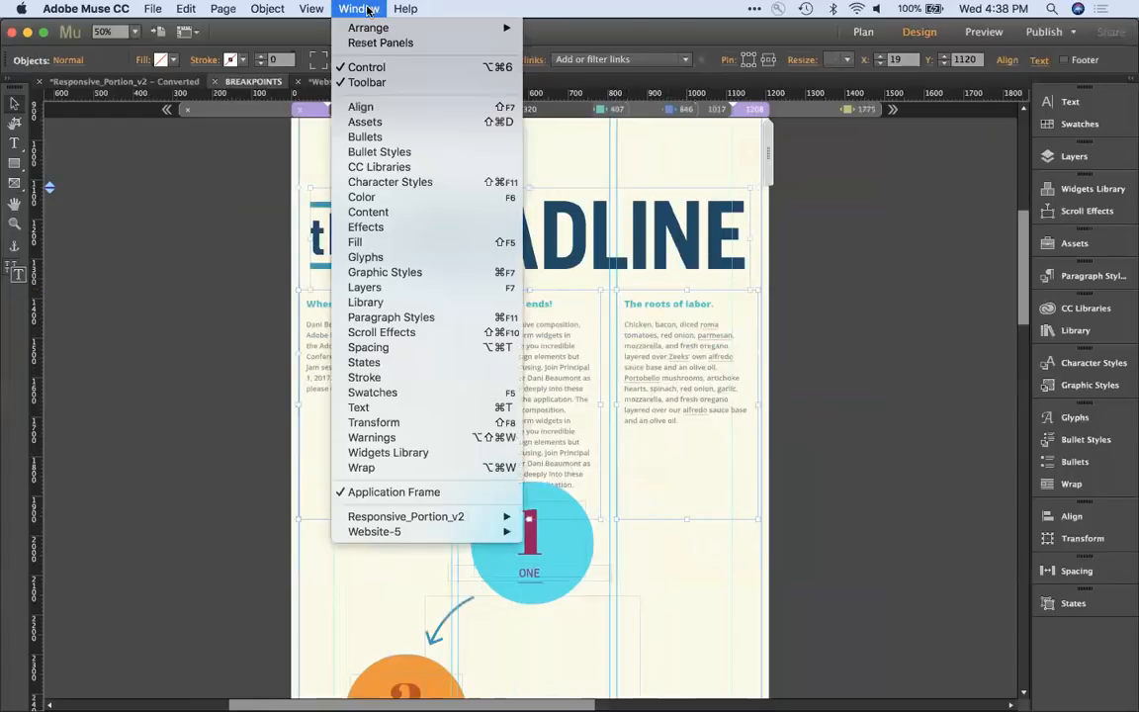
pyautogui.moveTo(448, 534)
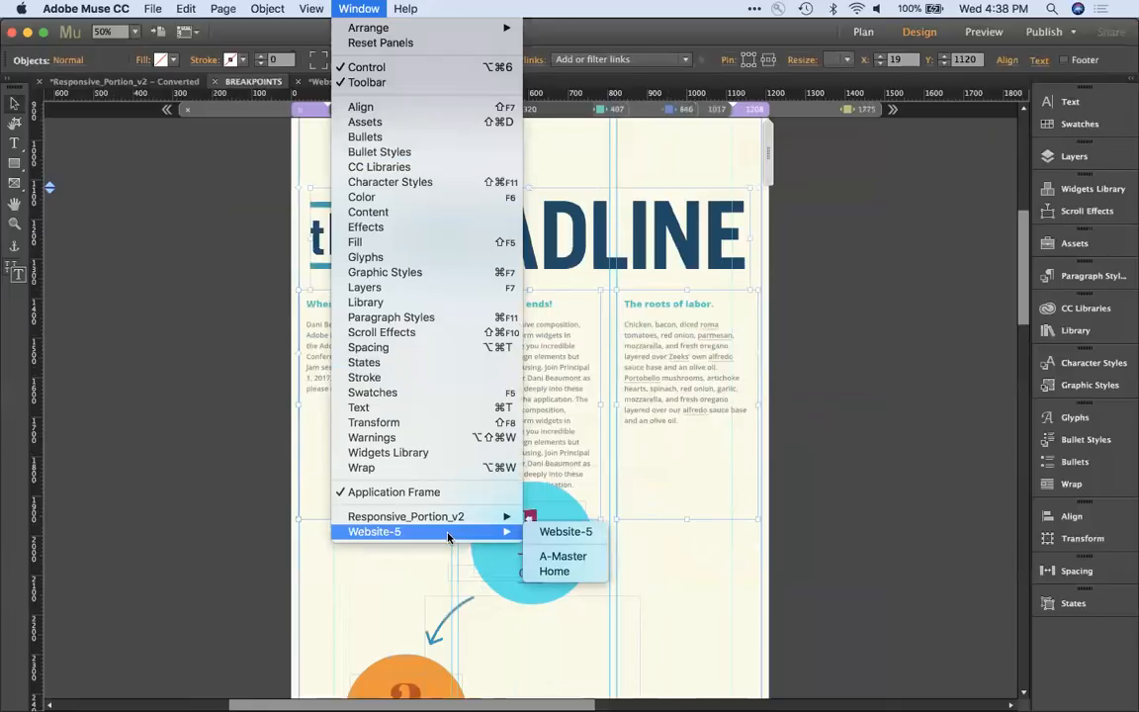
pyautogui.click(596, 572)
pyautogui.rightClick(430, 298)
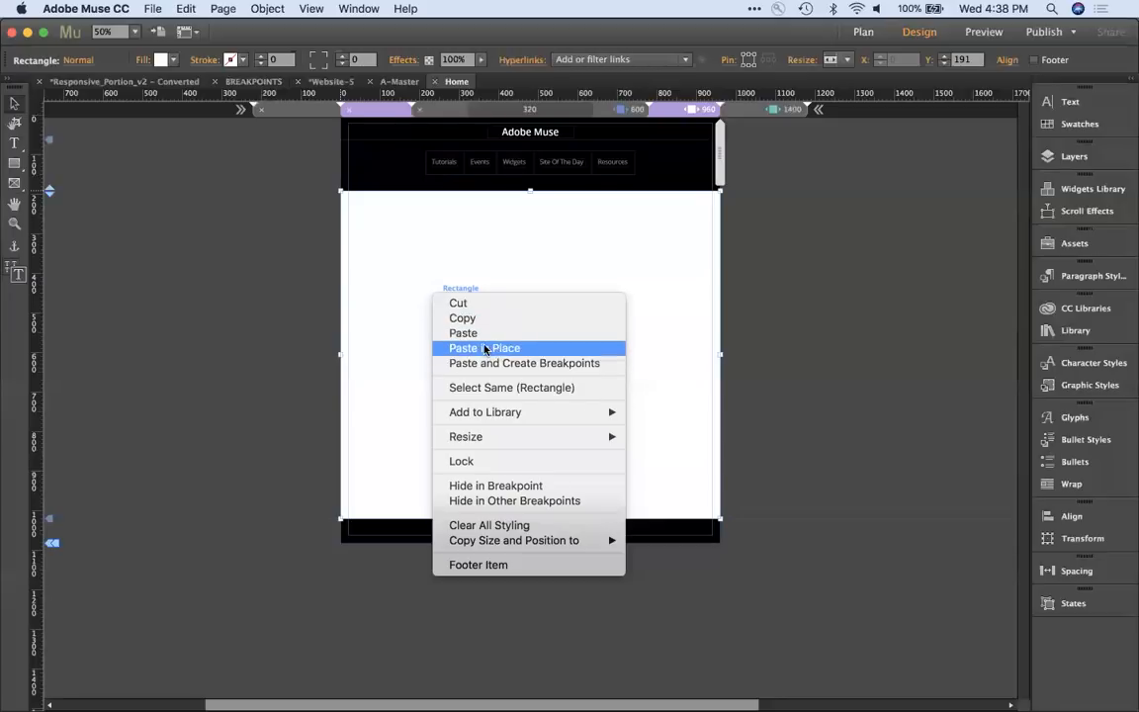
pyautogui.click(483, 336)
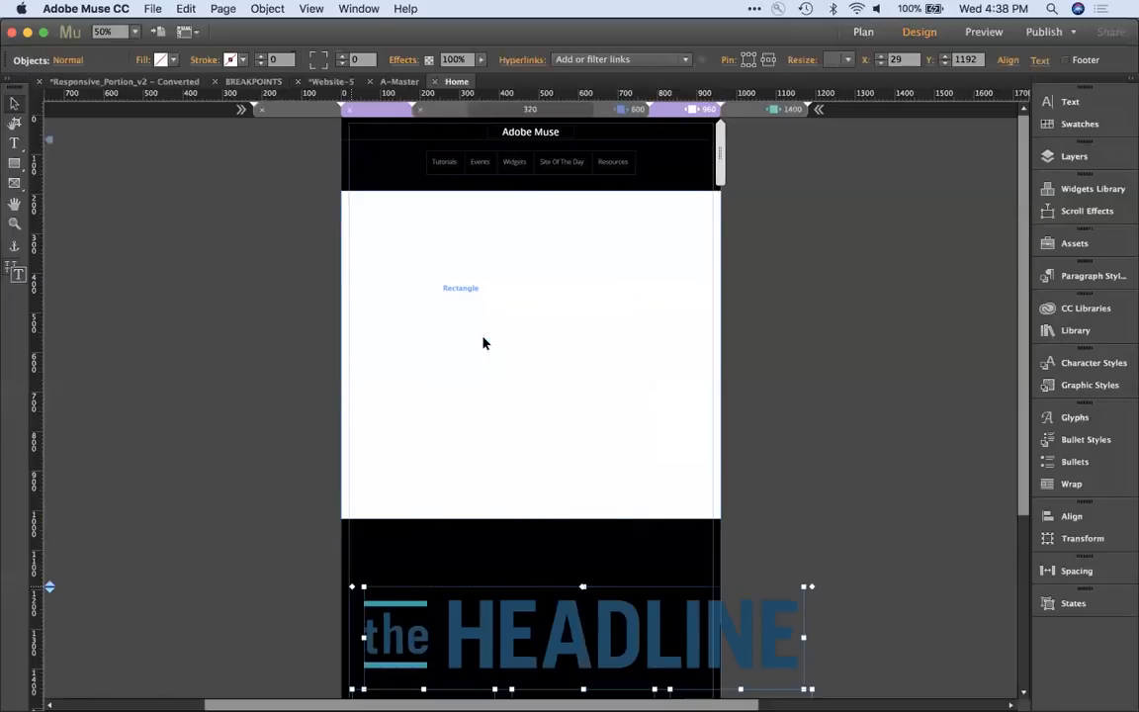
pyautogui.moveTo(593, 613); pyautogui.dragTo(531, 225)
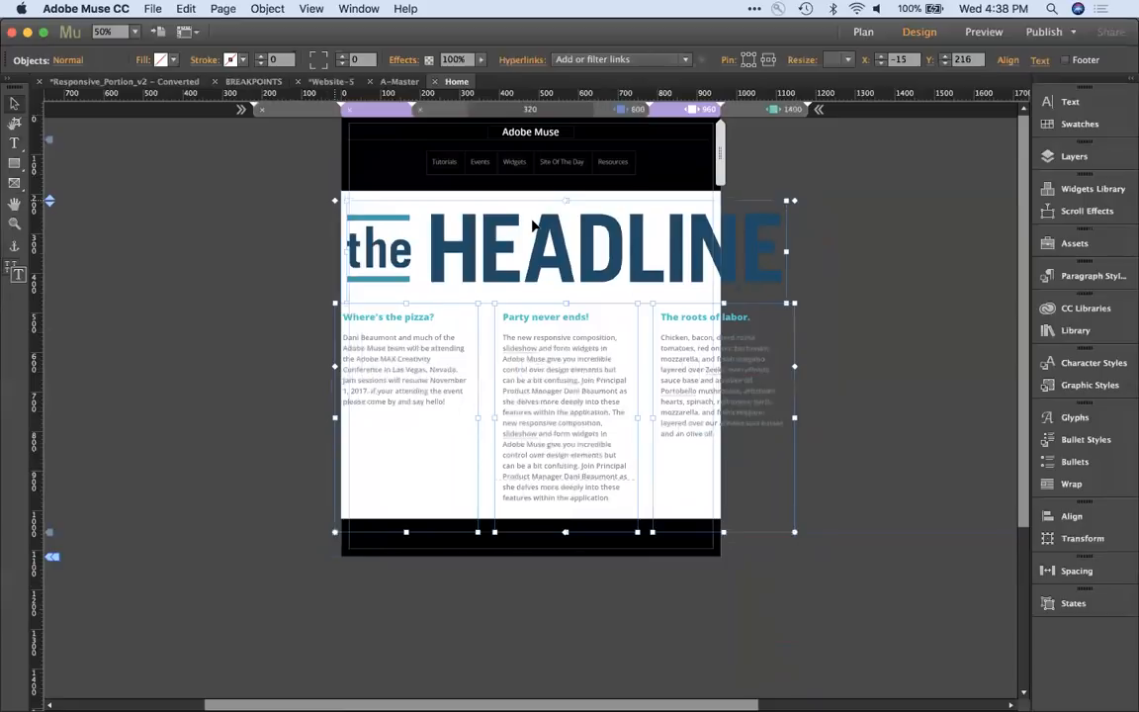
# Step: Narrow the three text frames together to the page margins and scale the headline image down to end at the right margin
pyautogui.keyDown('shift'); pyautogui.click(640, 237); pyautogui.keyUp('shift')
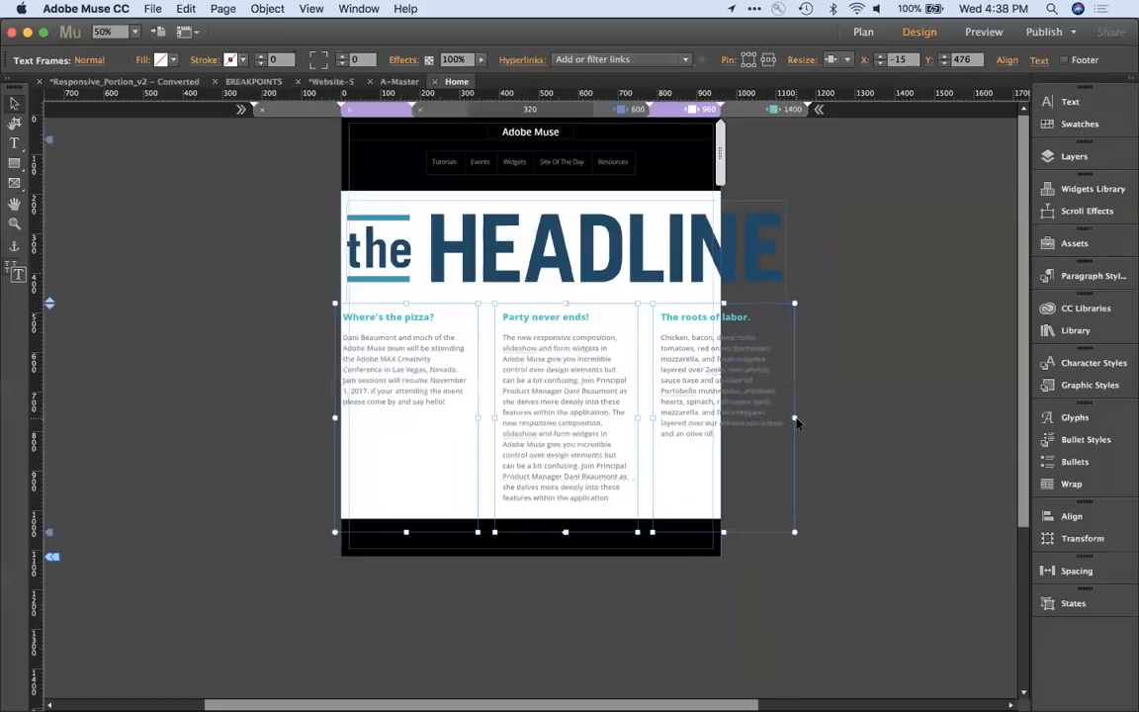
pyautogui.moveTo(796, 422); pyautogui.dragTo(652, 425)
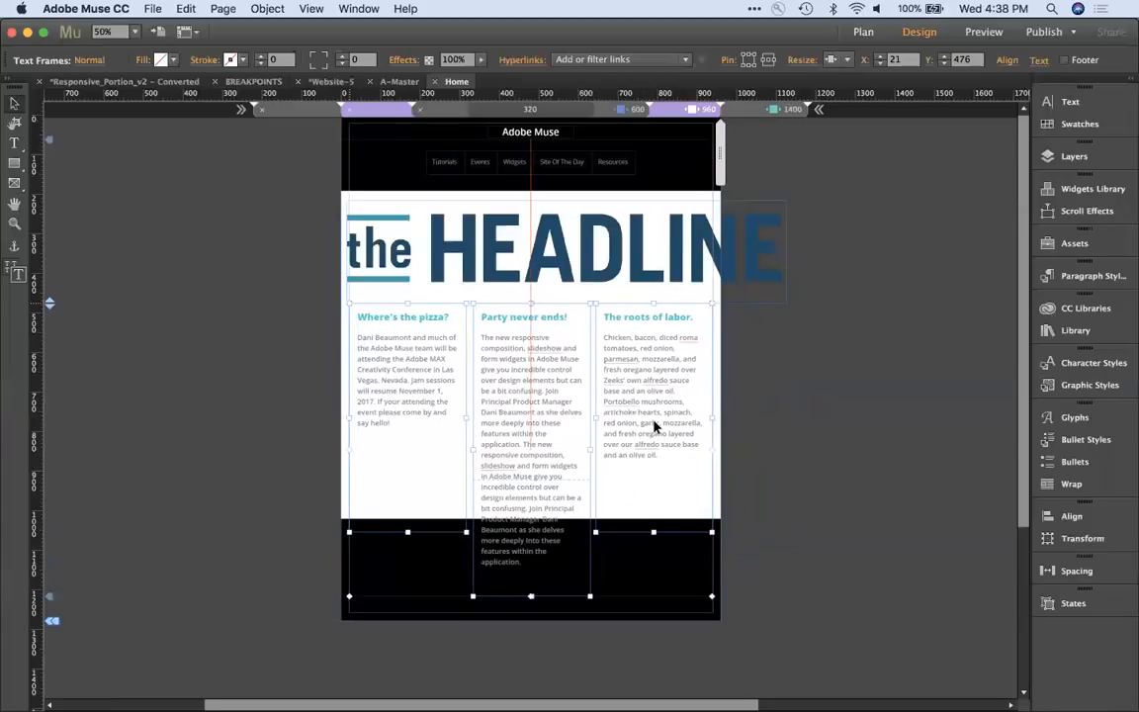
pyautogui.click(727, 292)
pyautogui.moveTo(786, 304); pyautogui.dragTo(711, 277)
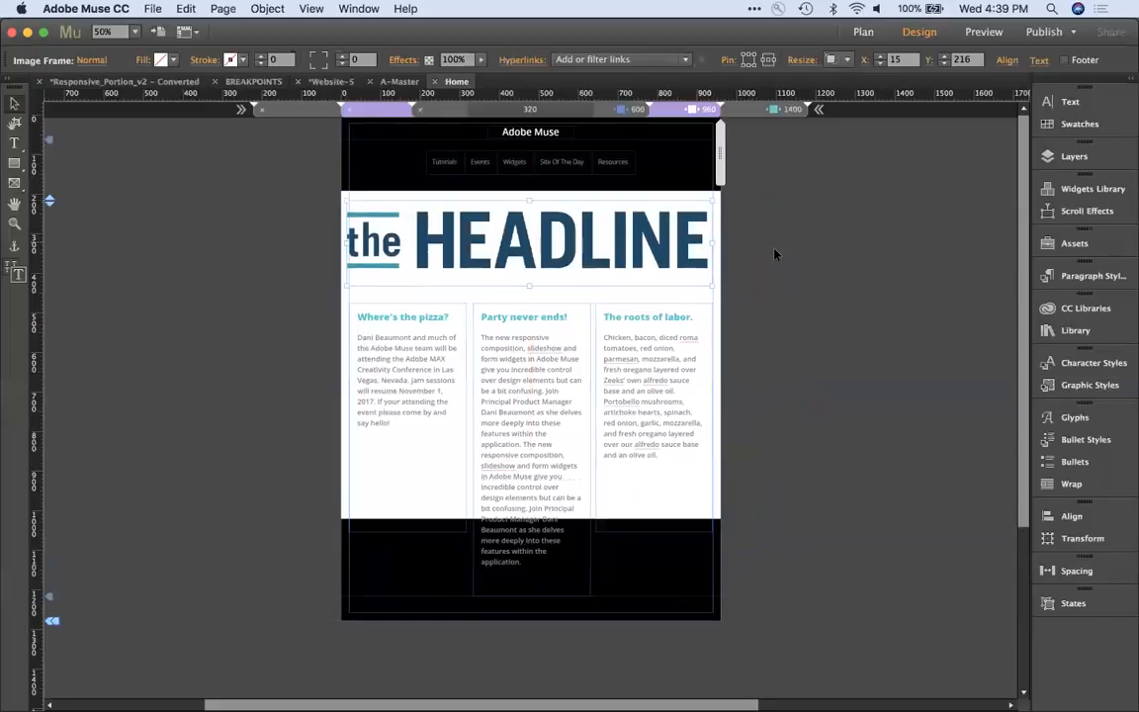
pyautogui.click(819, 265)
pyautogui.click(464, 235)
pyautogui.click(412, 358)
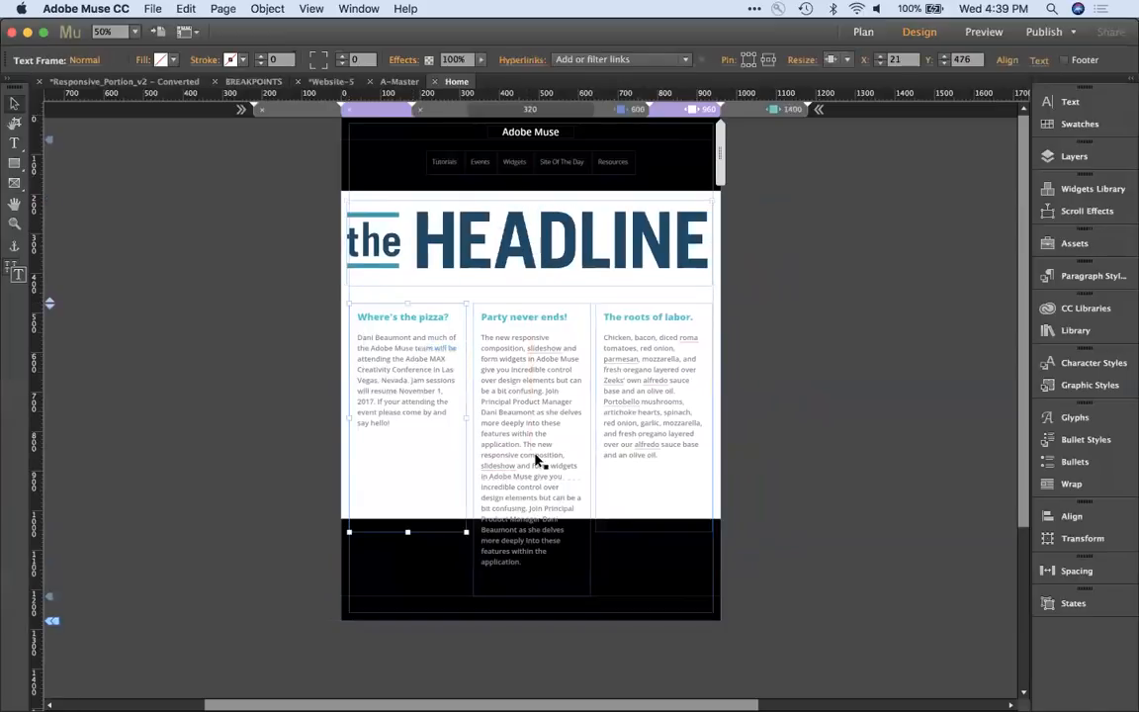
pyautogui.click(795, 526)
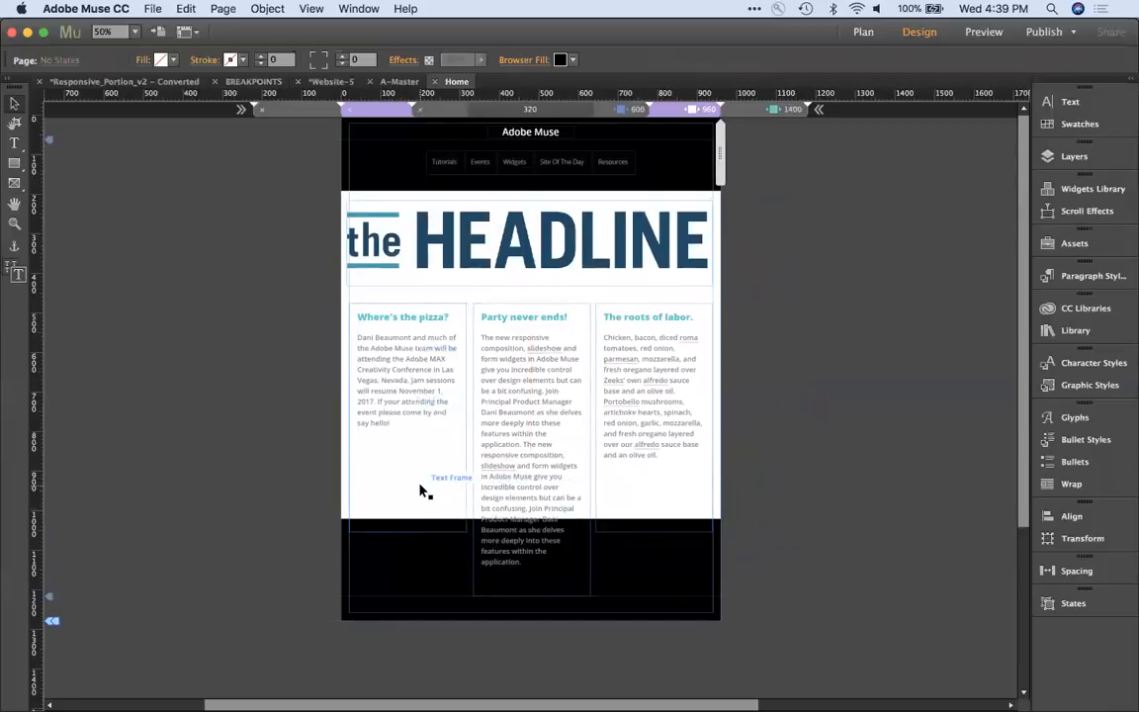
# Step: Extend the "Where's the pizza?" and "The roots of labor." text frames down to the bottom edge of the "Party never ends!" frame
pyautogui.click(406, 529)
pyautogui.moveTo(406, 530); pyautogui.dragTo(407, 597)
pyautogui.click(608, 459)
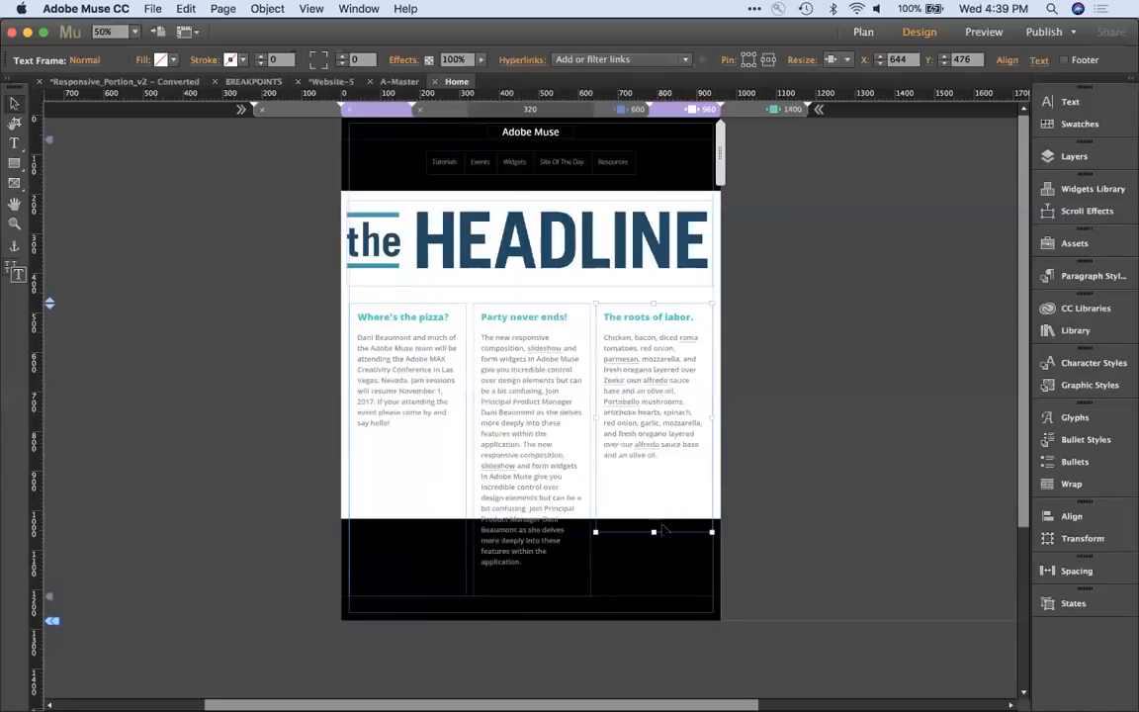
pyautogui.moveTo(653, 528); pyautogui.dragTo(655, 596)
# Step: Examine how the headline and text columns adapt between the 960 px and 1400 px breakpoints
pyautogui.moveTo(796, 388); pyautogui.dragTo(432, 401)
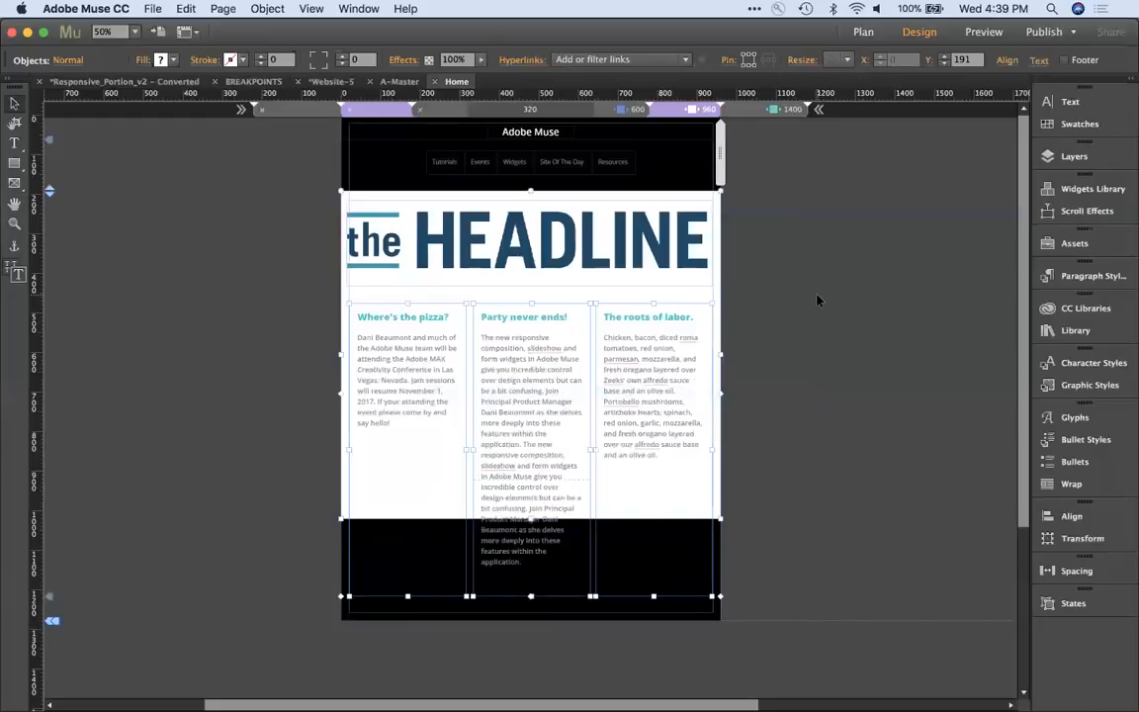
pyautogui.keyDown('shift'); pyautogui.click(713, 215); pyautogui.keyUp('shift')
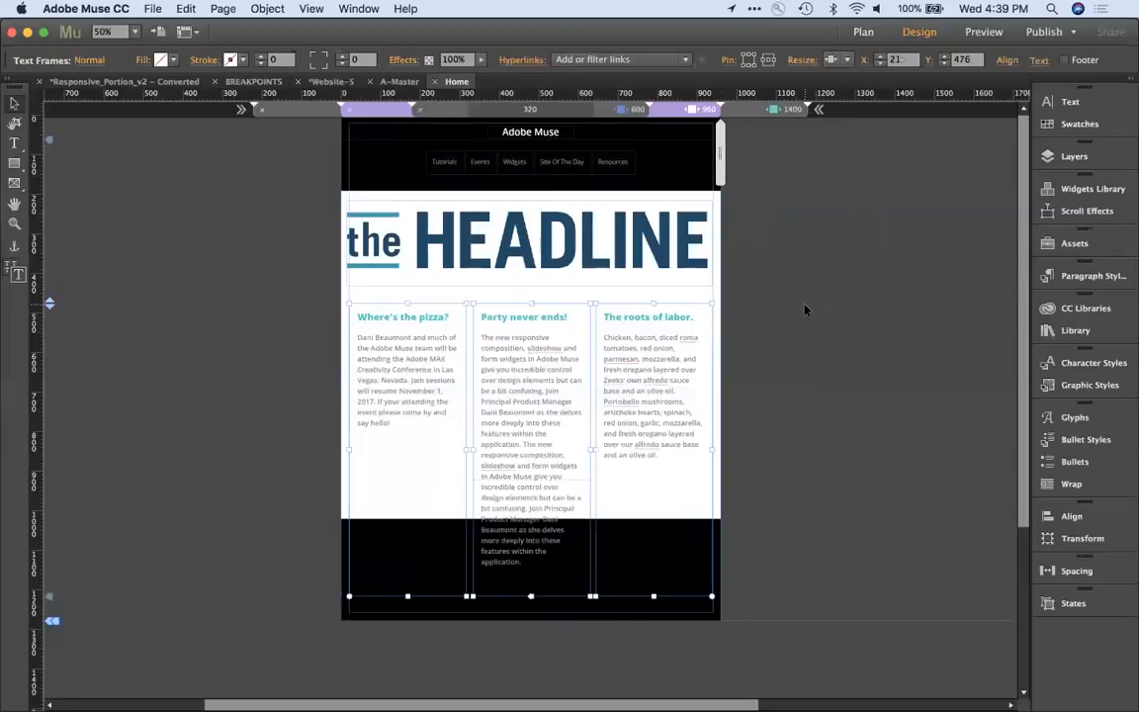
pyautogui.click(736, 160)
pyautogui.moveTo(727, 160)
pyautogui.mouseDown()
pyautogui.moveTo(749, 161)
pyautogui.moveTo(710, 169)
pyautogui.moveTo(740, 173)
pyautogui.mouseUp()
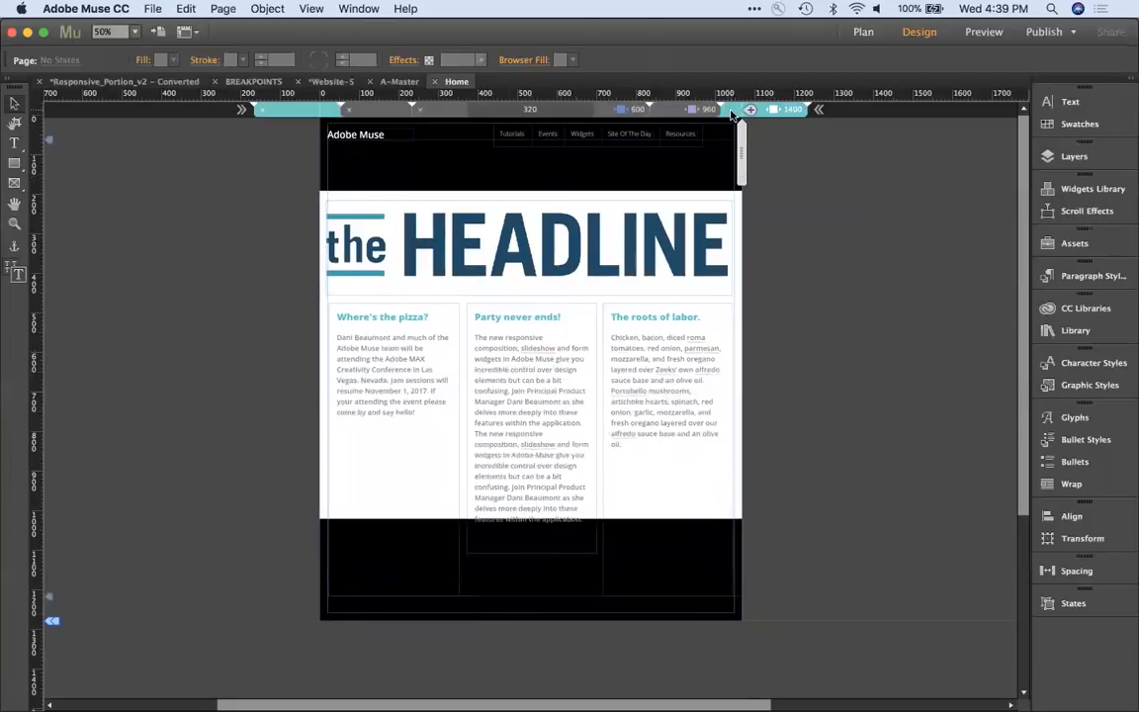
pyautogui.click(668, 113)
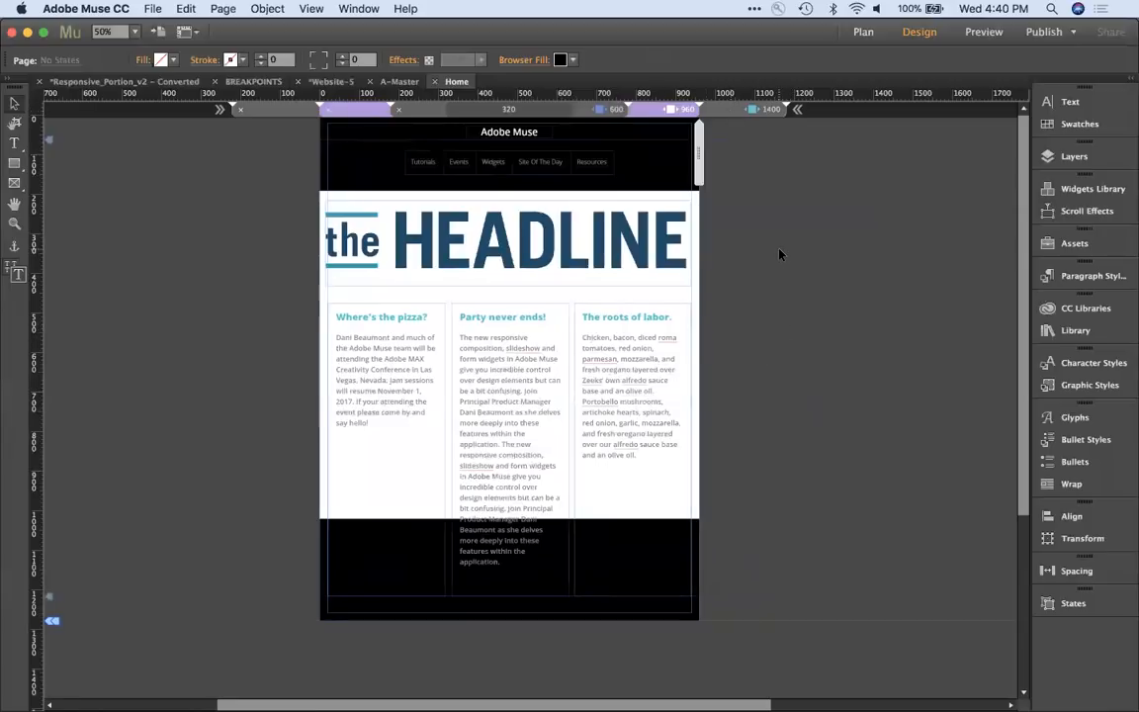
pyautogui.click(733, 112)
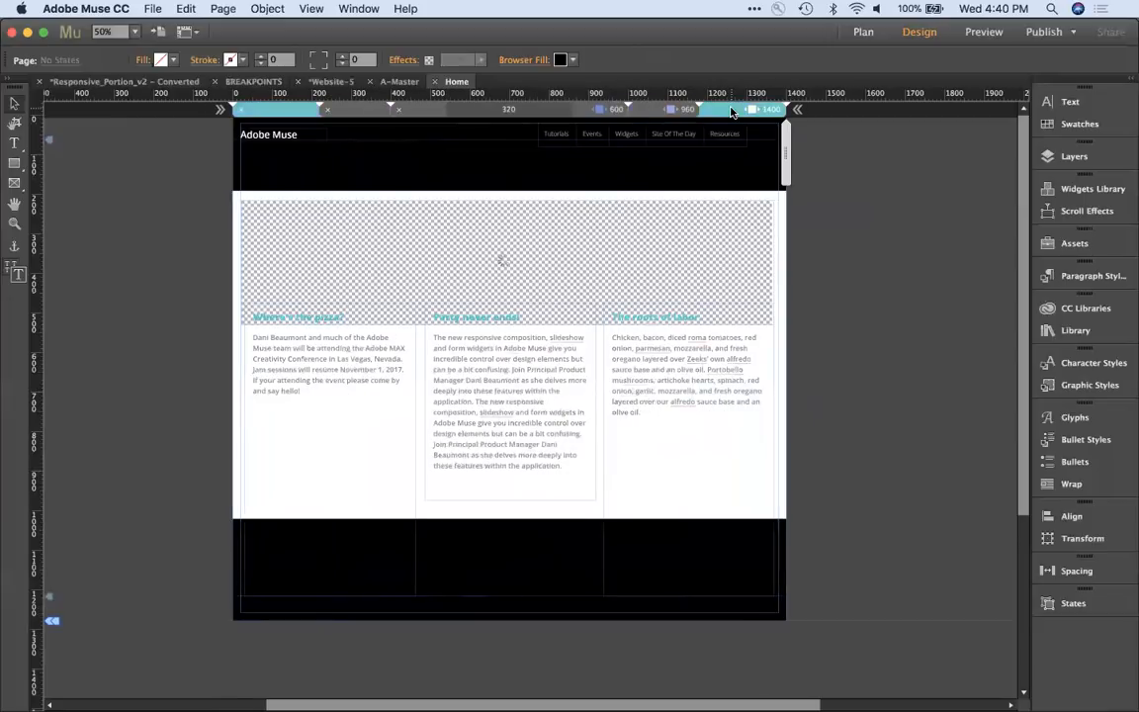
pyautogui.click(645, 111)
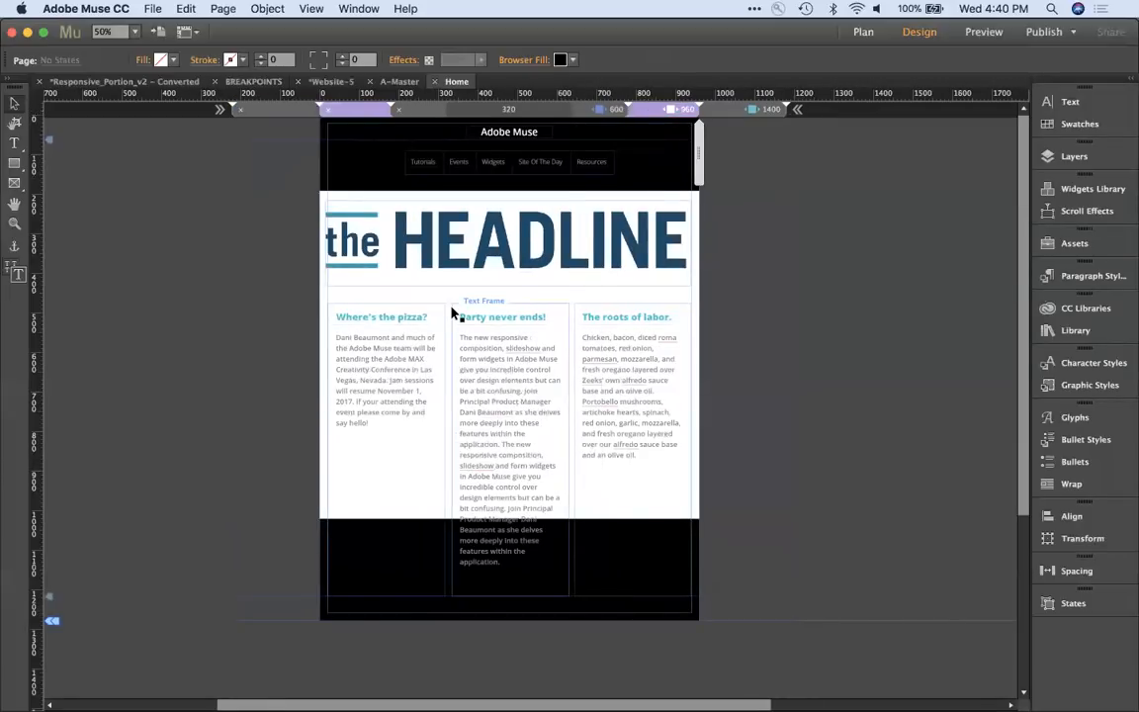
# Step: Copy the text formatting and the size and position of all page objects from the 960 px breakpoint to 1400 px
pyautogui.press('super+a')
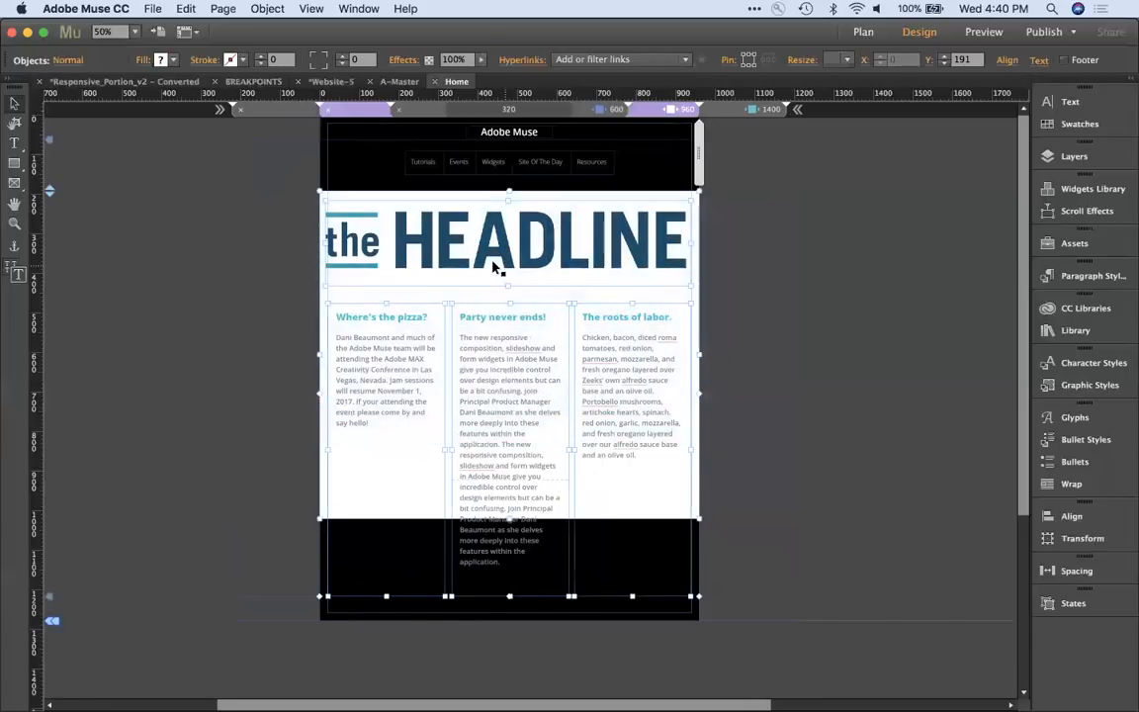
pyautogui.rightClick(433, 238)
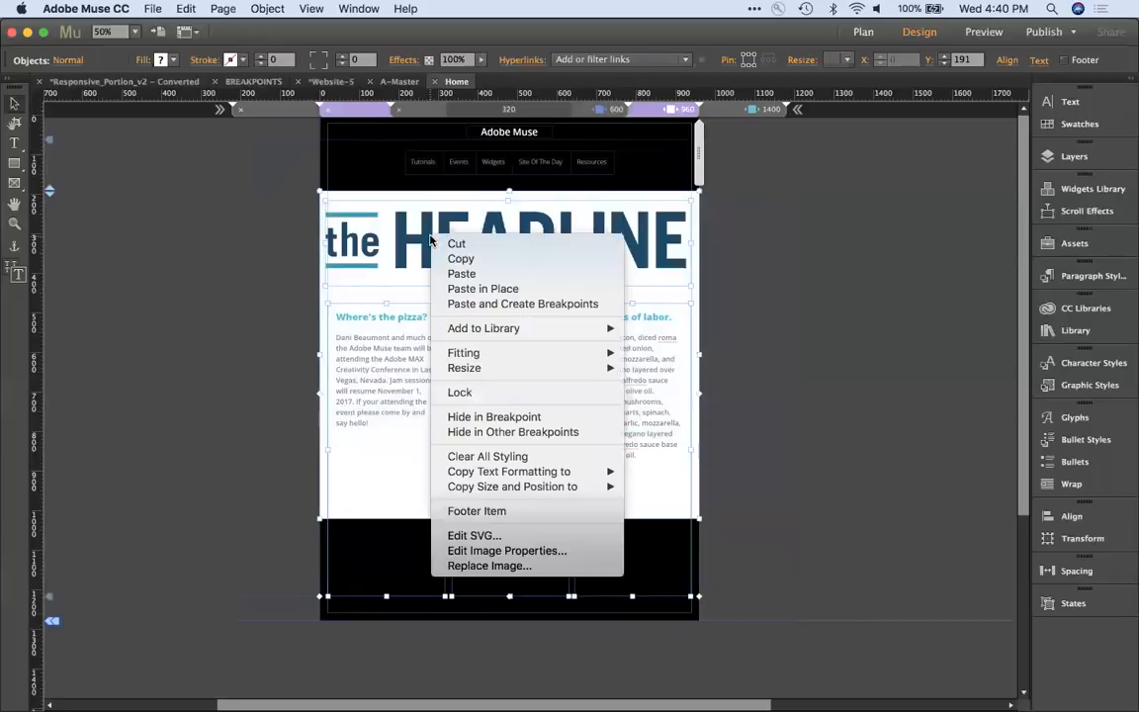
pyautogui.moveTo(506, 481)
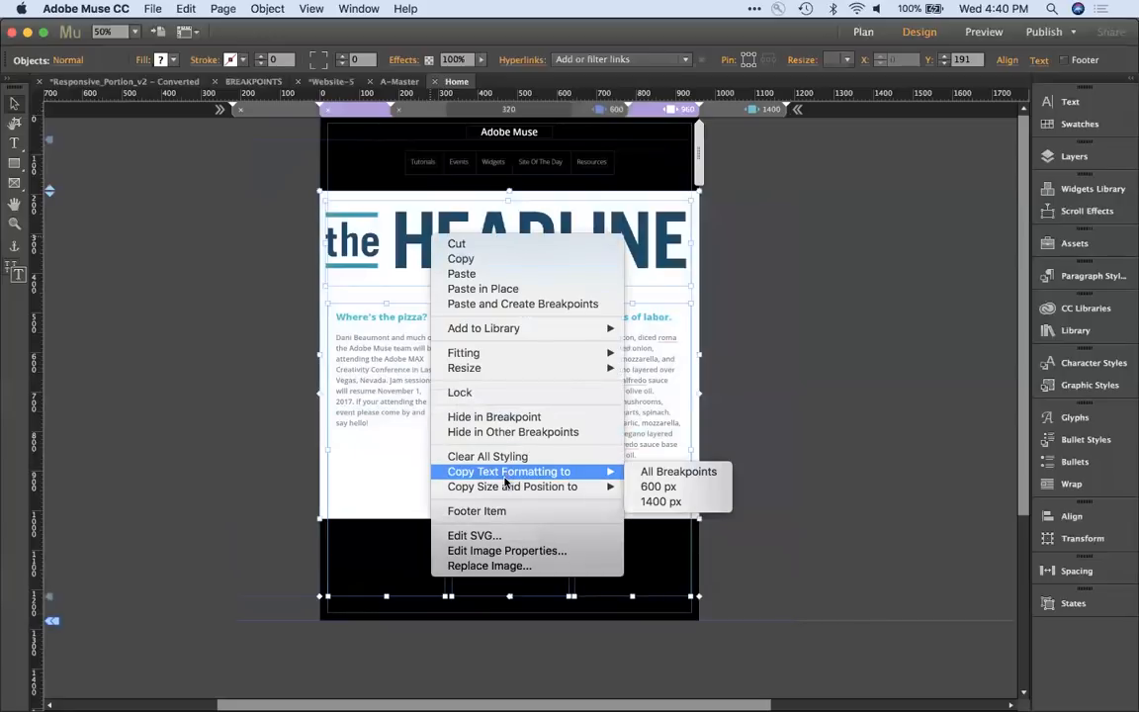
pyautogui.moveTo(595, 472)
pyautogui.click(674, 498)
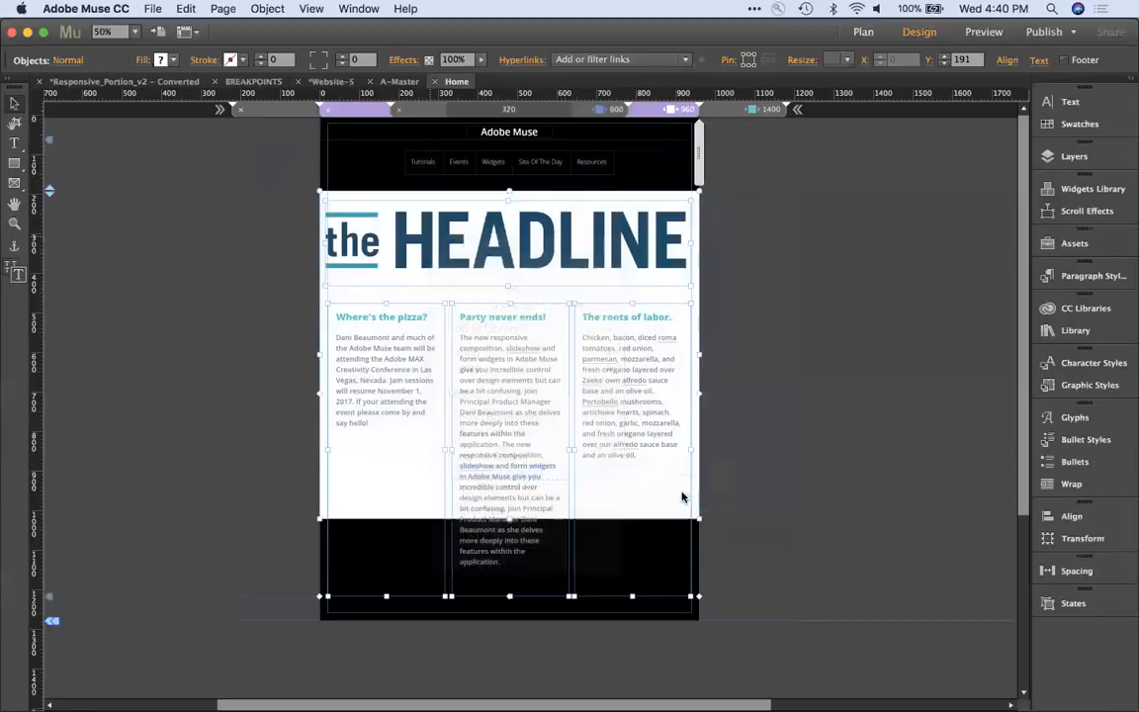
pyautogui.rightClick(377, 379)
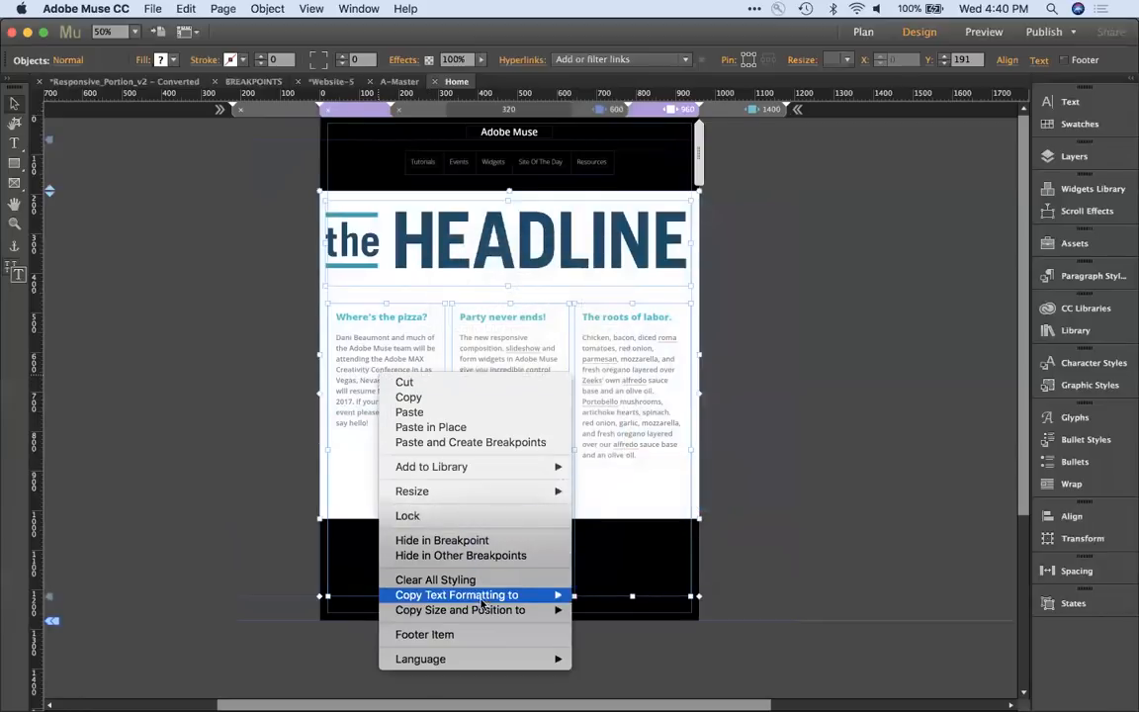
pyautogui.moveTo(483, 612)
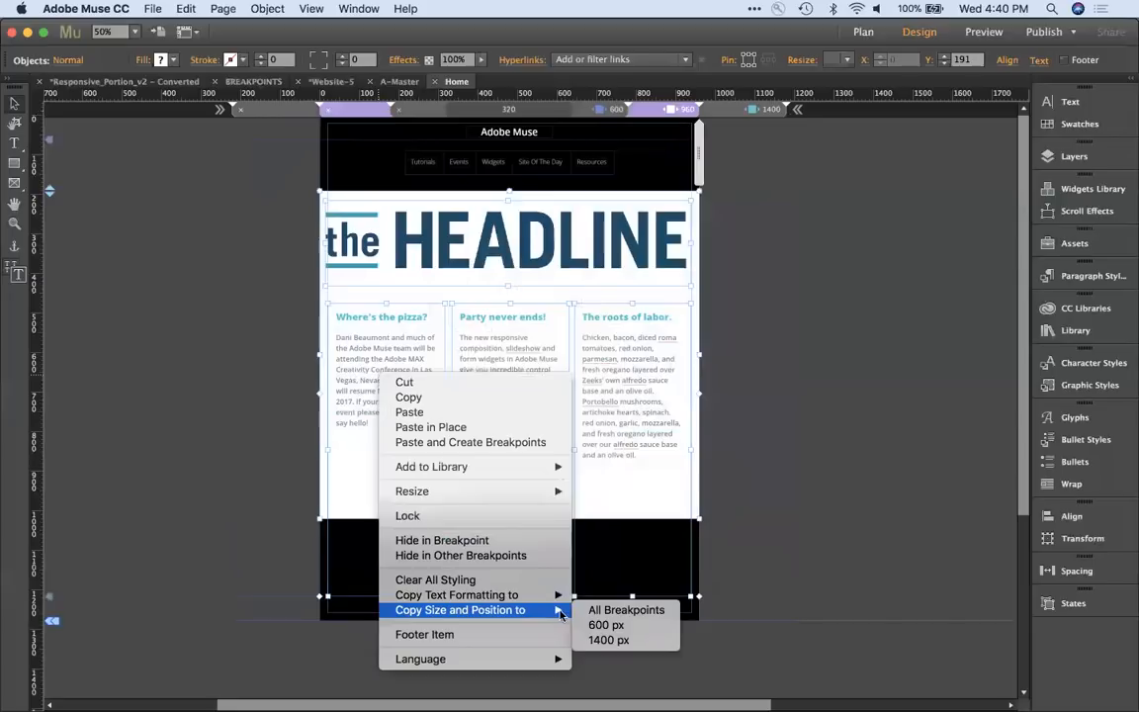
pyautogui.click(611, 640)
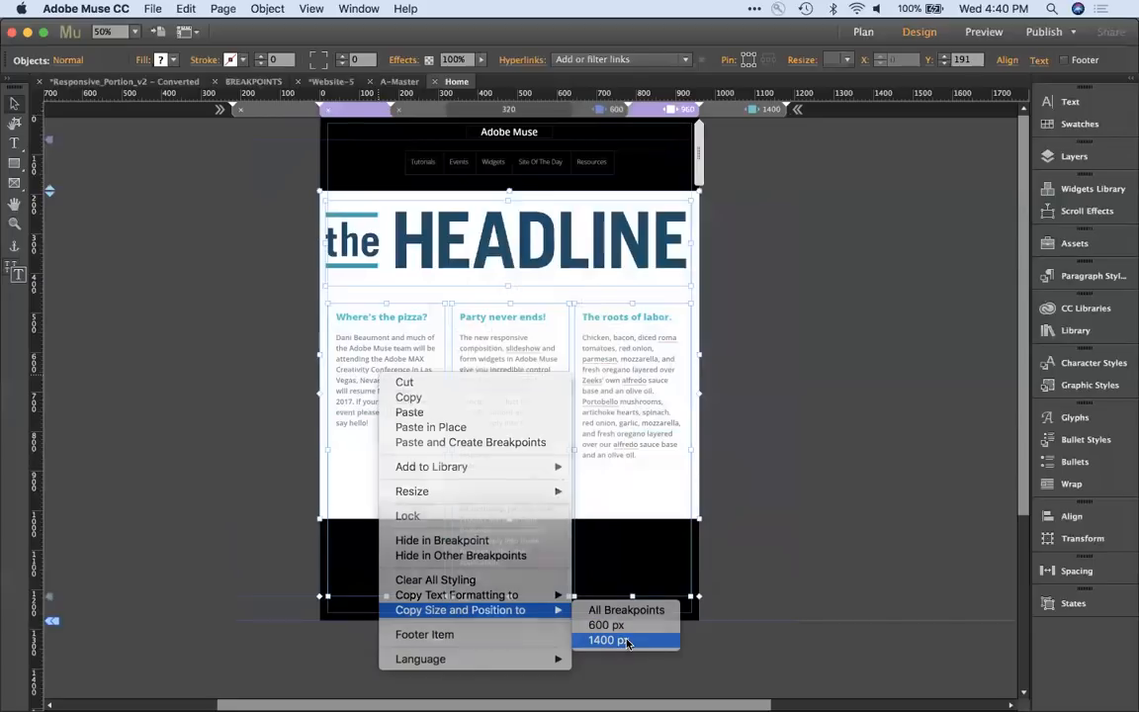
# Step: At the 1400 px breakpoint, move the three text frames down together below the headline to Y 564
pyautogui.click(723, 109)
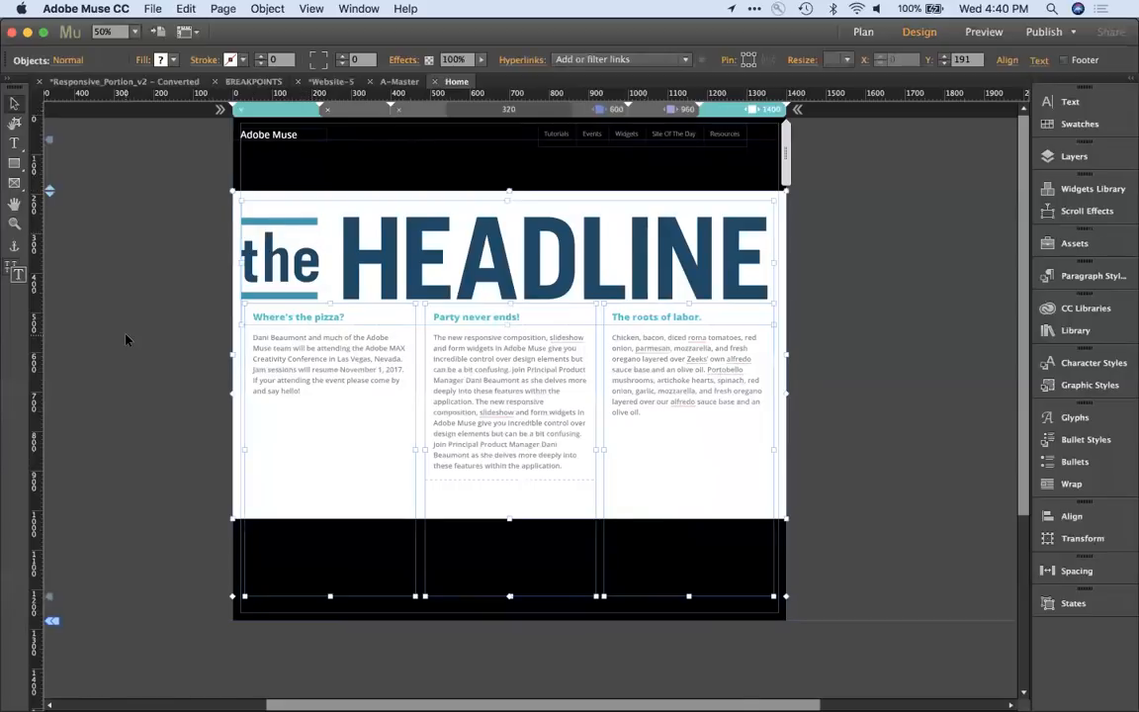
pyautogui.click(285, 365)
pyautogui.keyDown('shift'); pyautogui.click(706, 394); pyautogui.keyUp('shift')
pyautogui.hotkey('shift', 'Down')
pyautogui.hotkey('shift', 'Down')
pyautogui.hotkey('shift', 'Down')
pyautogui.hotkey('shift', 'Down')
pyautogui.hotkey('shift', 'Down')
pyautogui.hotkey('shift', 'Down')
pyautogui.hotkey('shift', 'Down')
pyautogui.hotkey('shift', 'Down')
pyautogui.hotkey('shift', 'Down')
pyautogui.hotkey('shift', 'Down')
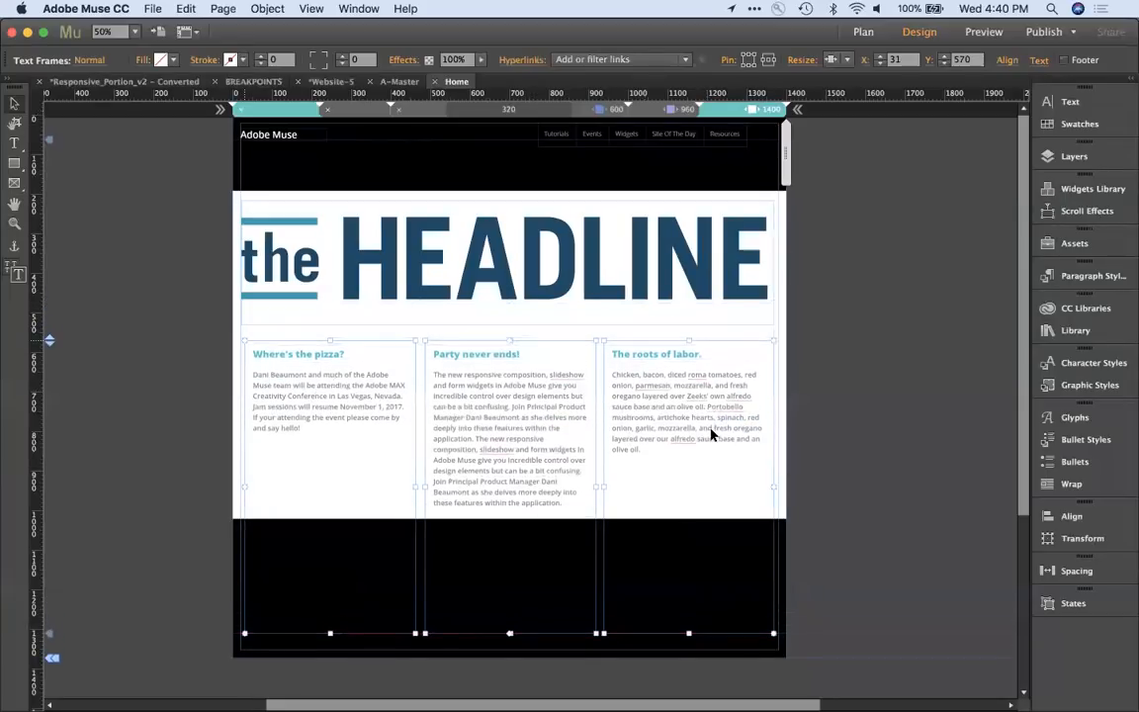
pyautogui.hotkey('shift', 'Up')
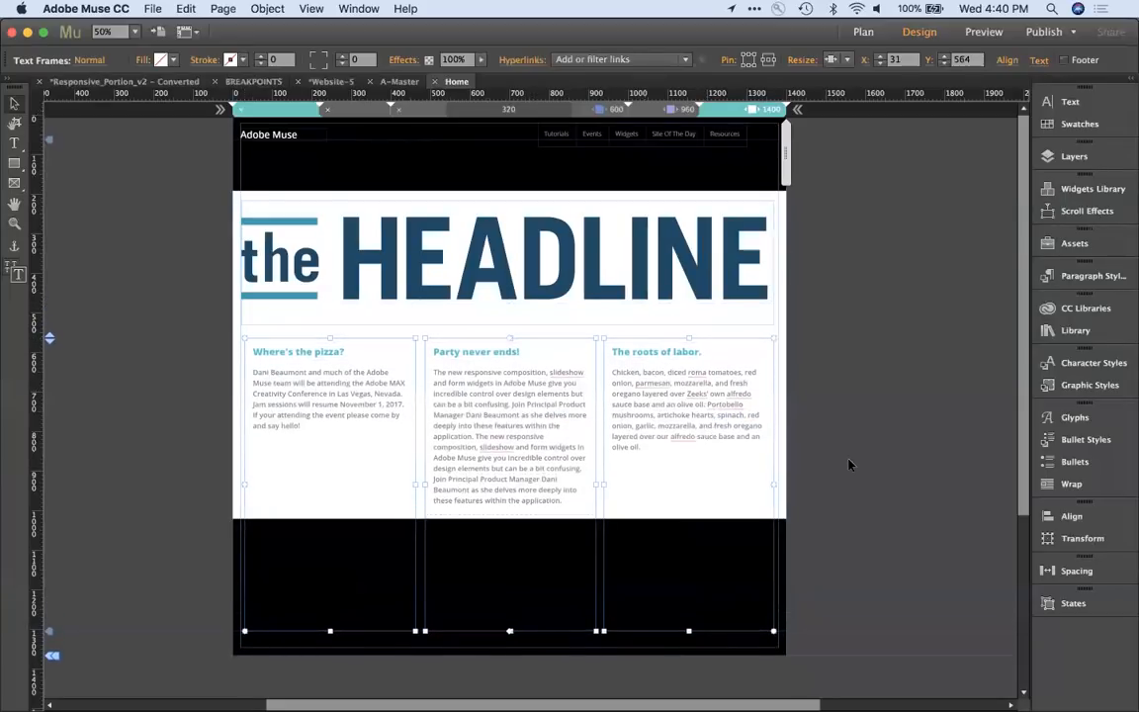
pyautogui.click(848, 460)
# Step: Extend the white background rectangle downward so that it covers the full height of the three text frames
pyautogui.click(781, 306)
pyautogui.moveTo(509, 519); pyautogui.dragTo(514, 610)
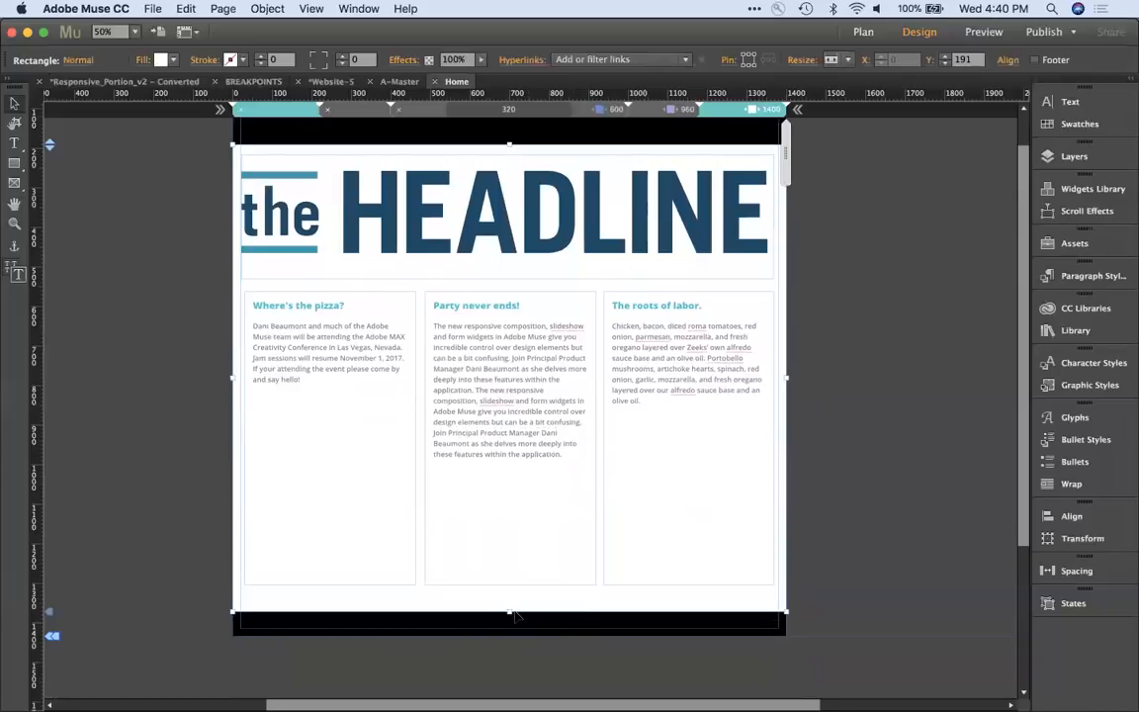
pyautogui.click(810, 438)
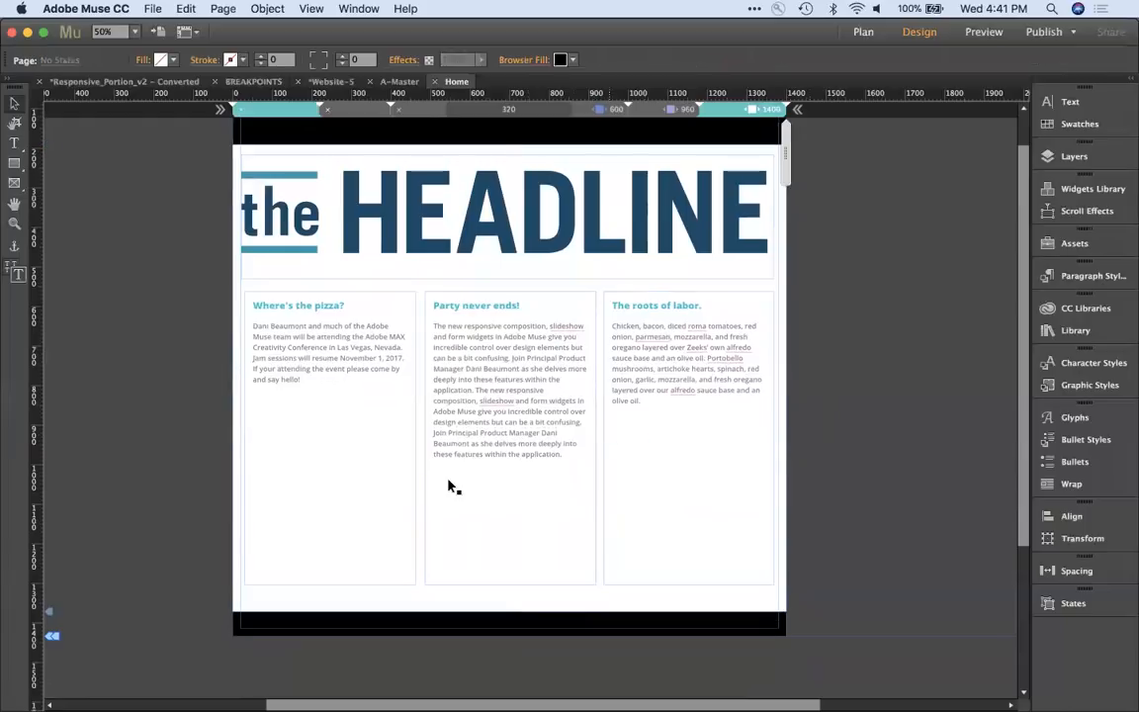
# Step: Shorten the three text frames together at the 1400 px breakpoint so they end just below the middle column's text
pyautogui.click(385, 494)
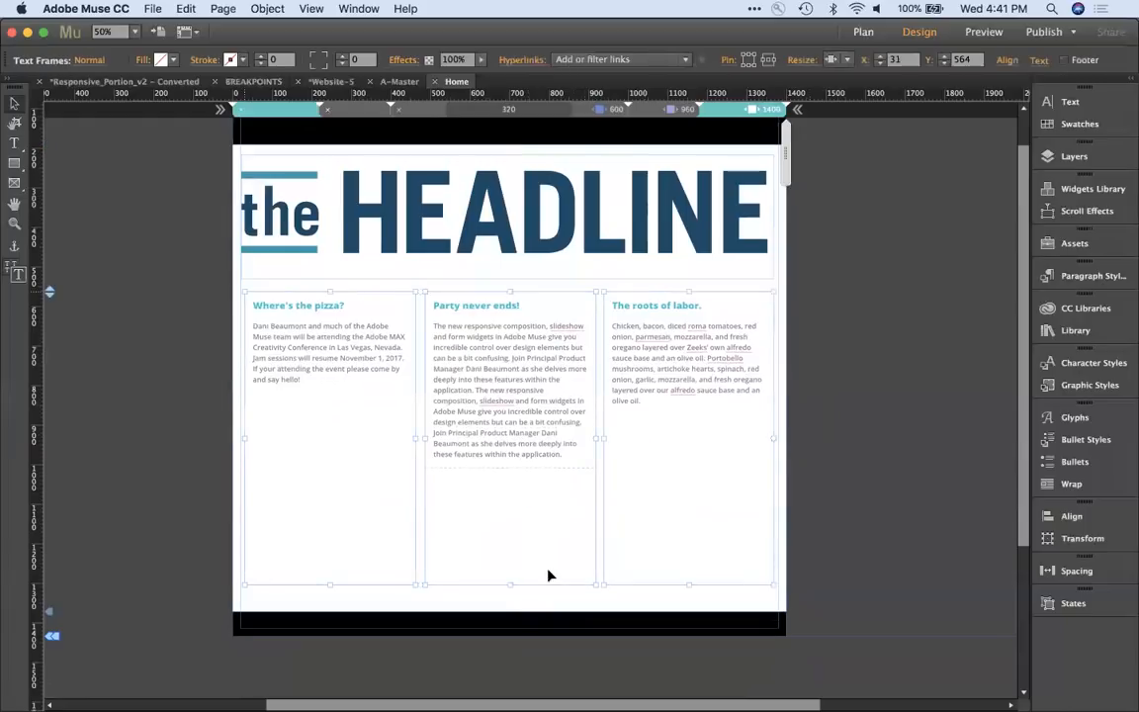
pyautogui.moveTo(508, 584); pyautogui.dragTo(514, 468)
pyautogui.click(827, 507)
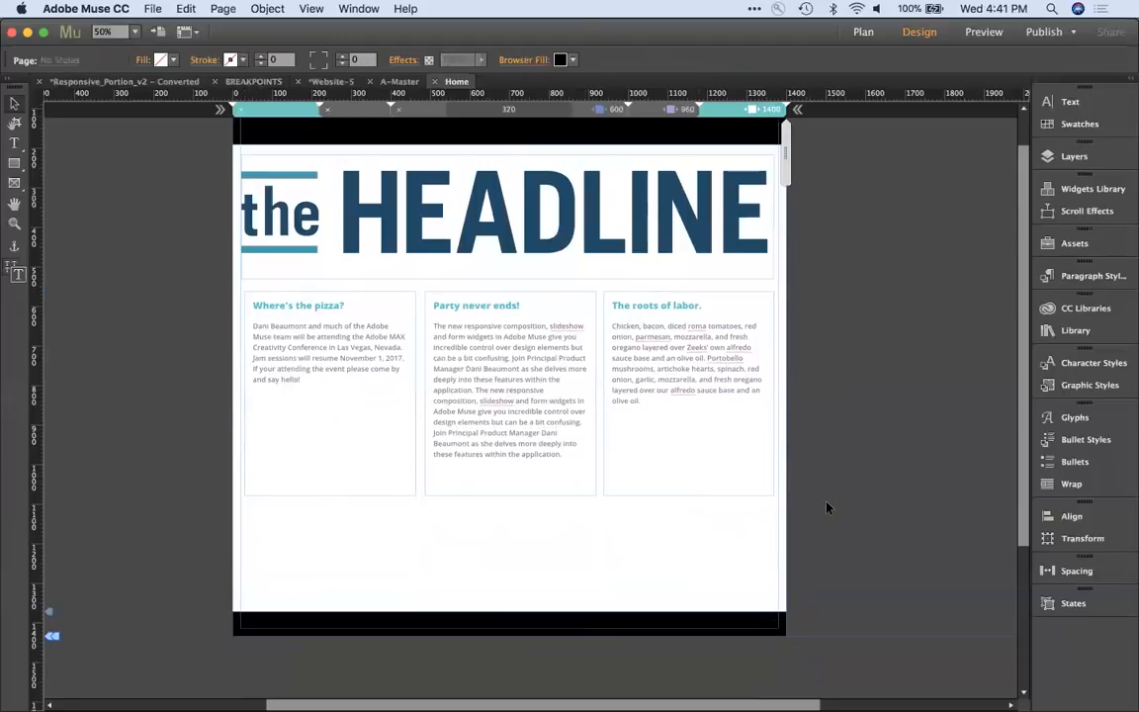
# Step: At the 960 px breakpoint, move the "Party never ends!" and "The roots of labor." text frames straight down below the white background
pyautogui.click(647, 110)
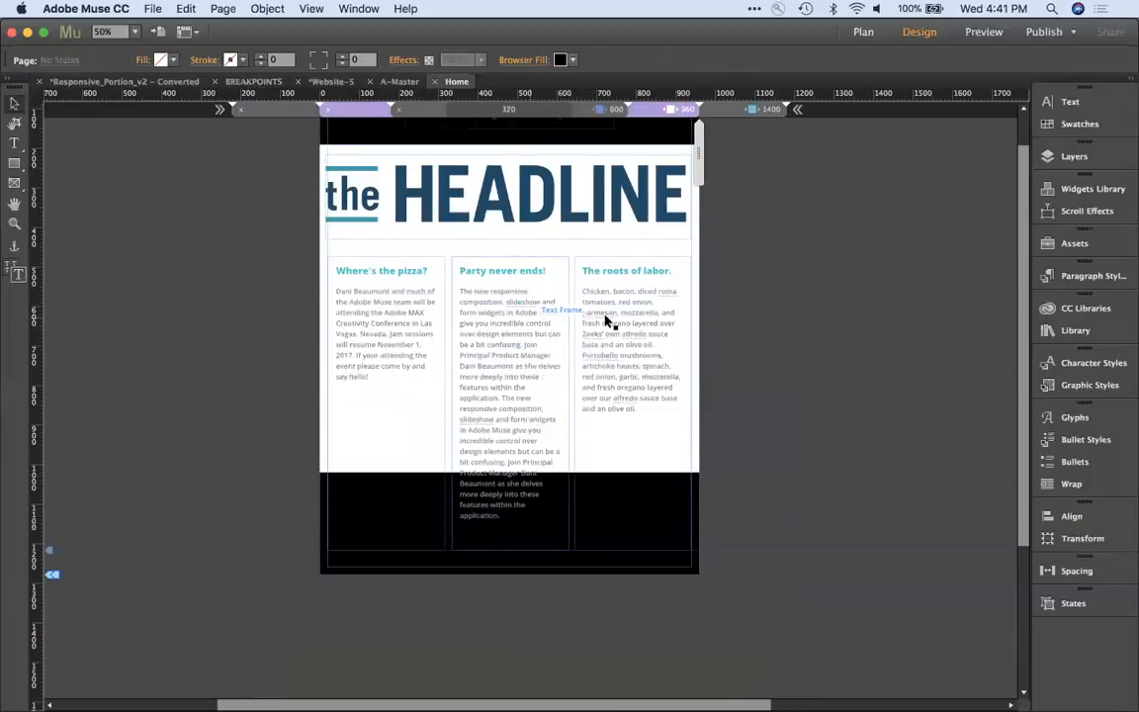
pyautogui.click(513, 315)
pyautogui.keyDown('shift'); pyautogui.click(638, 316); pyautogui.keyUp('shift')
pyautogui.moveTo(638, 316); pyautogui.dragTo(664, 539)
# Step: Widen the "Where's the pizza?" text frame to the full content width and reduce its height to fit its text
pyautogui.click(361, 267)
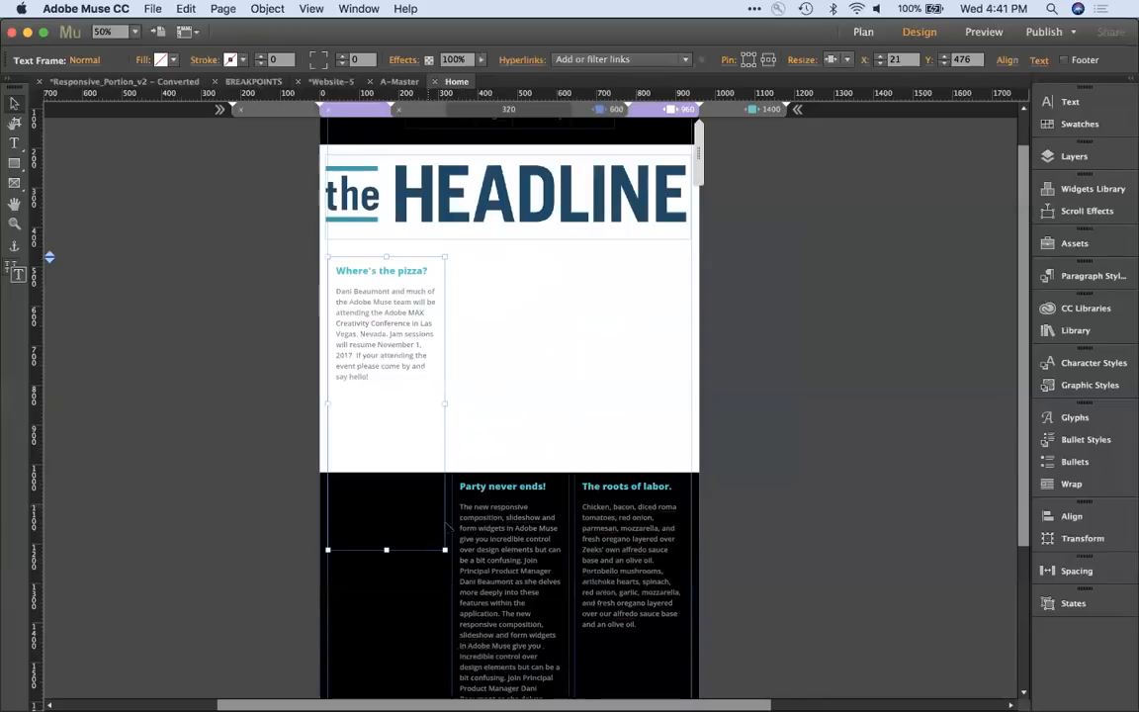
pyautogui.moveTo(444, 548); pyautogui.dragTo(561, 366)
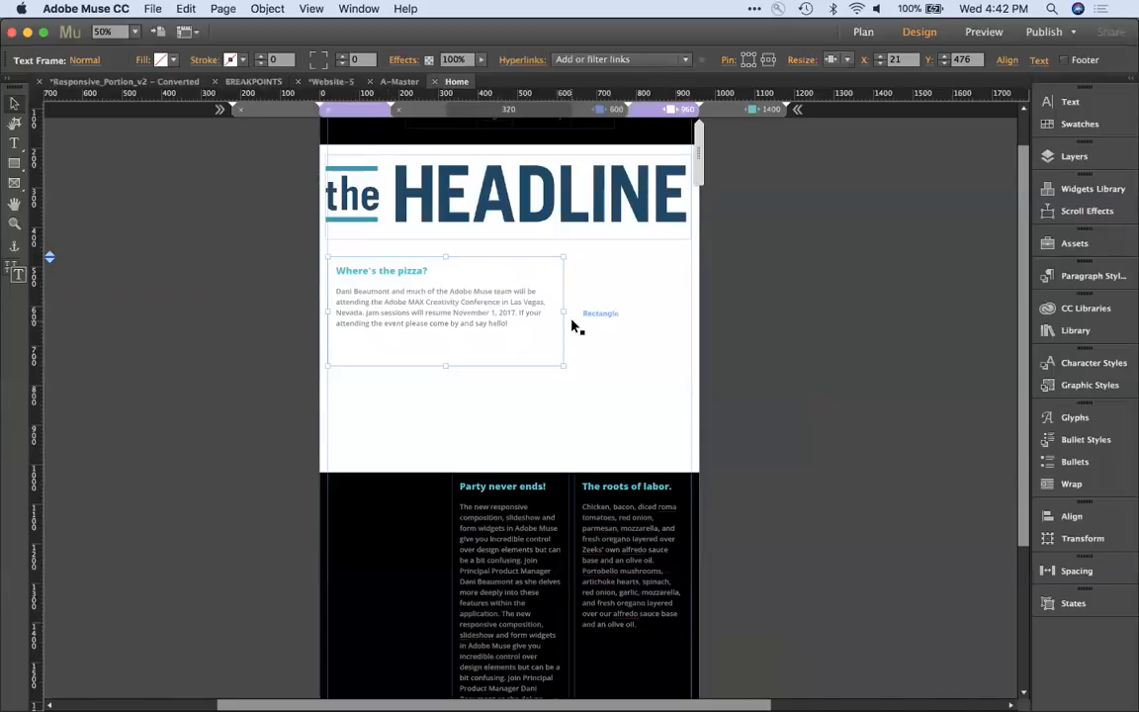
pyautogui.moveTo(563, 311); pyautogui.dragTo(689, 311)
pyautogui.doubleClick(482, 346)
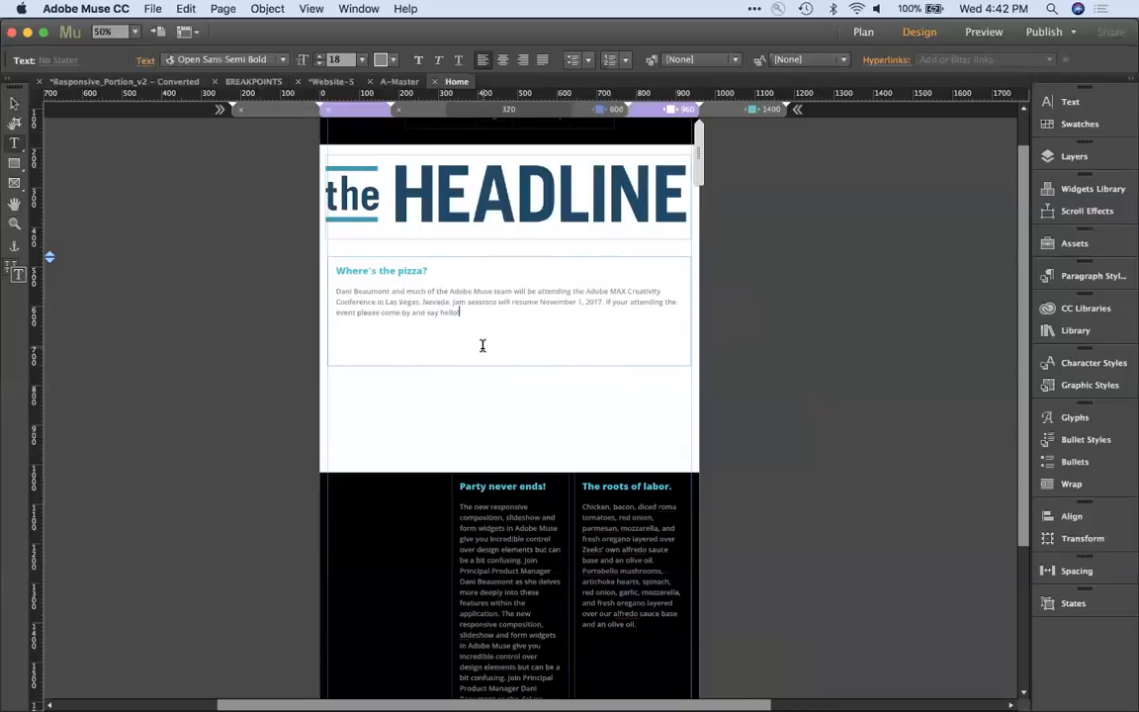
pyautogui.press('Escape')
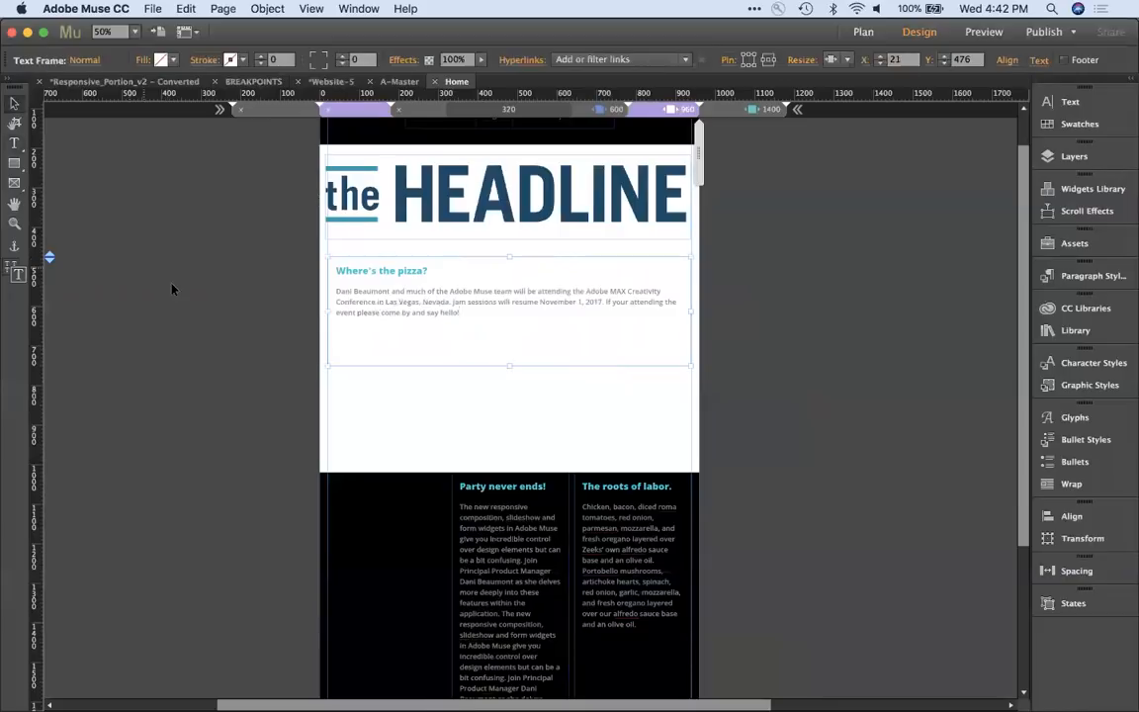
pyautogui.moveTo(508, 365); pyautogui.dragTo(519, 324)
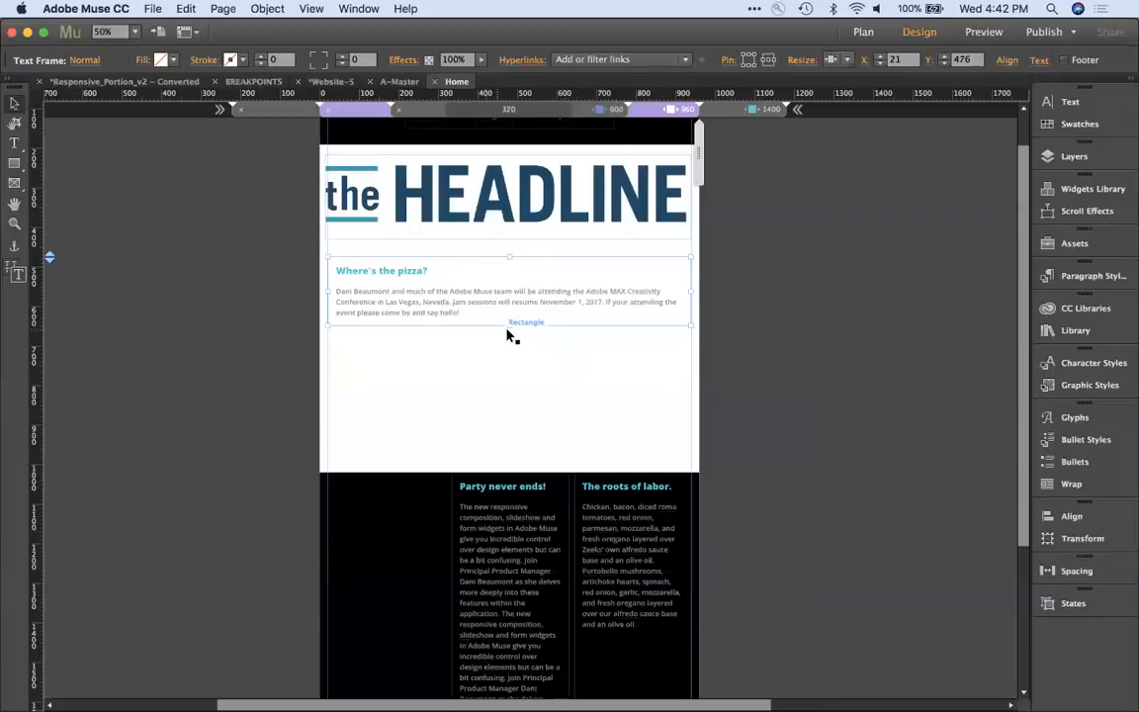
pyautogui.moveTo(510, 324); pyautogui.dragTo(519, 381)
# Step: Place the other two text frames beneath the full-width frame at X 20, Y 669, widen them to fill the content width and match their heights
pyautogui.click(479, 536)
pyautogui.keyDown('shift'); pyautogui.click(625, 550); pyautogui.keyUp('shift')
pyautogui.moveTo(625, 550); pyautogui.dragTo(501, 412)
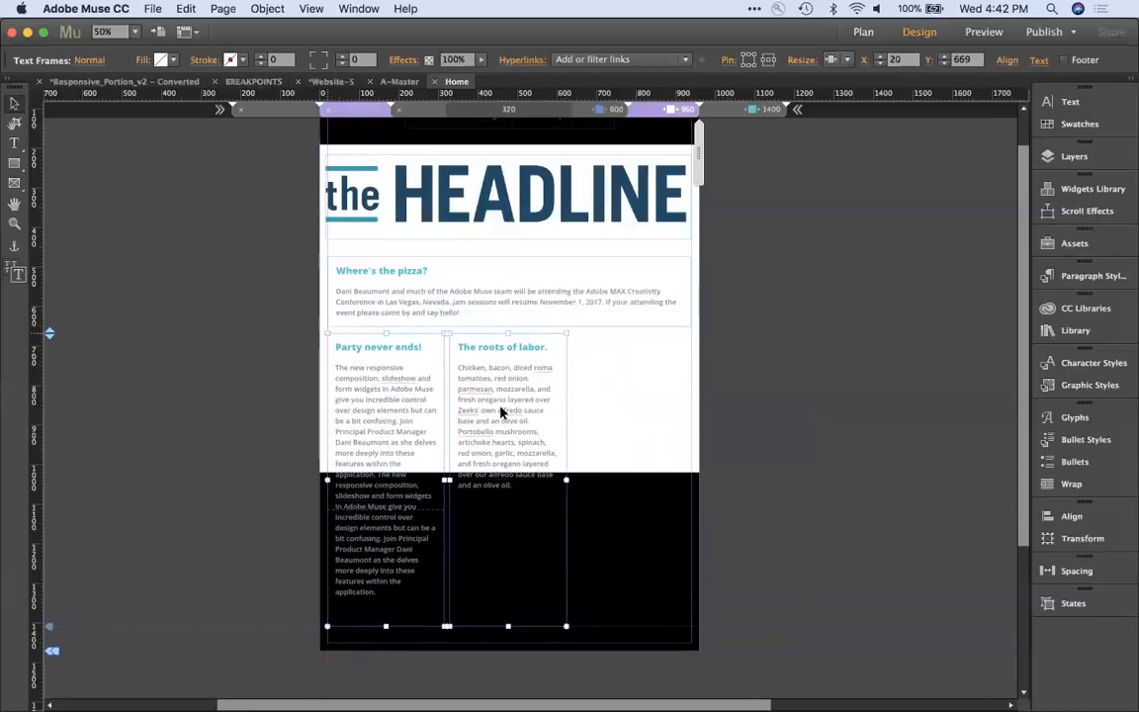
pyautogui.moveTo(565, 480); pyautogui.dragTo(691, 478)
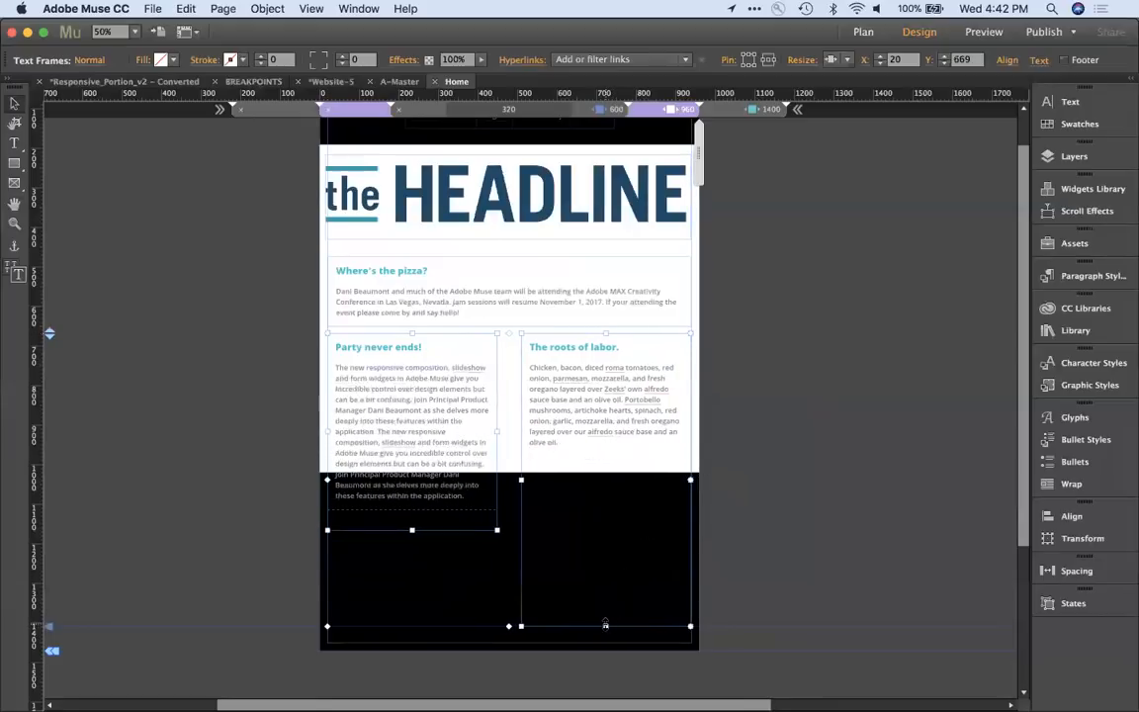
pyautogui.moveTo(606, 623); pyautogui.dragTo(607, 530)
pyautogui.click(806, 492)
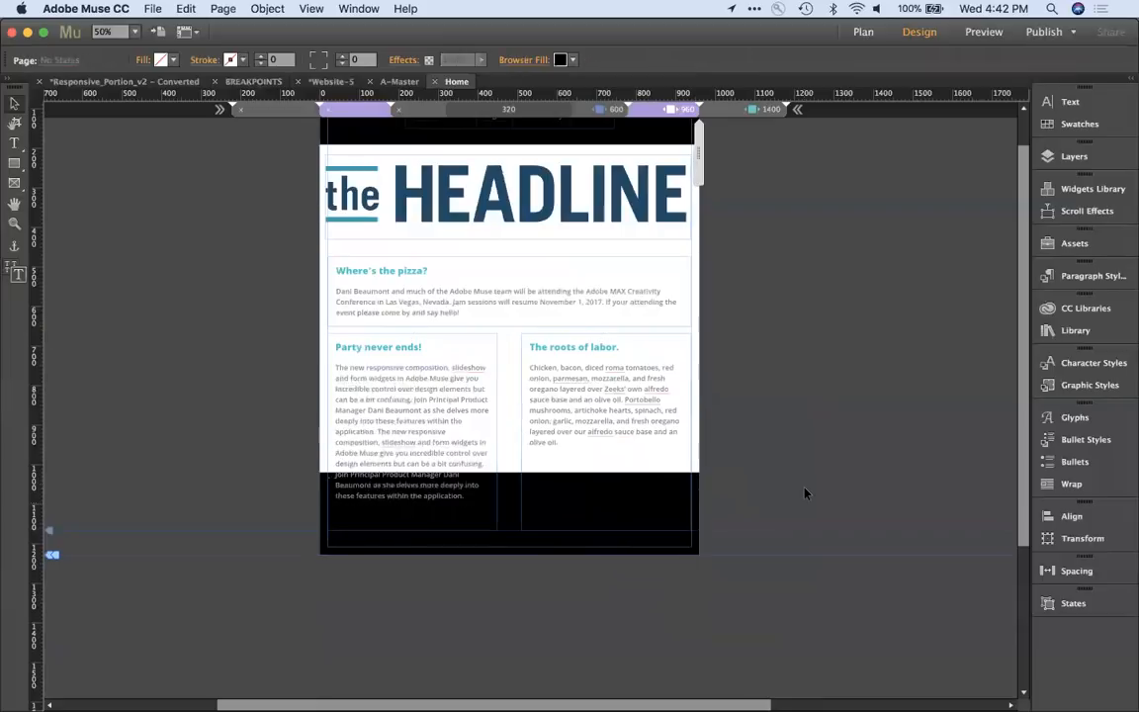
# Step: At the 1400 px breakpoint, replace "pizza" in the first column's heading with "potatoe chips"
pyautogui.click(726, 115)
pyautogui.doubleClick(319, 309)
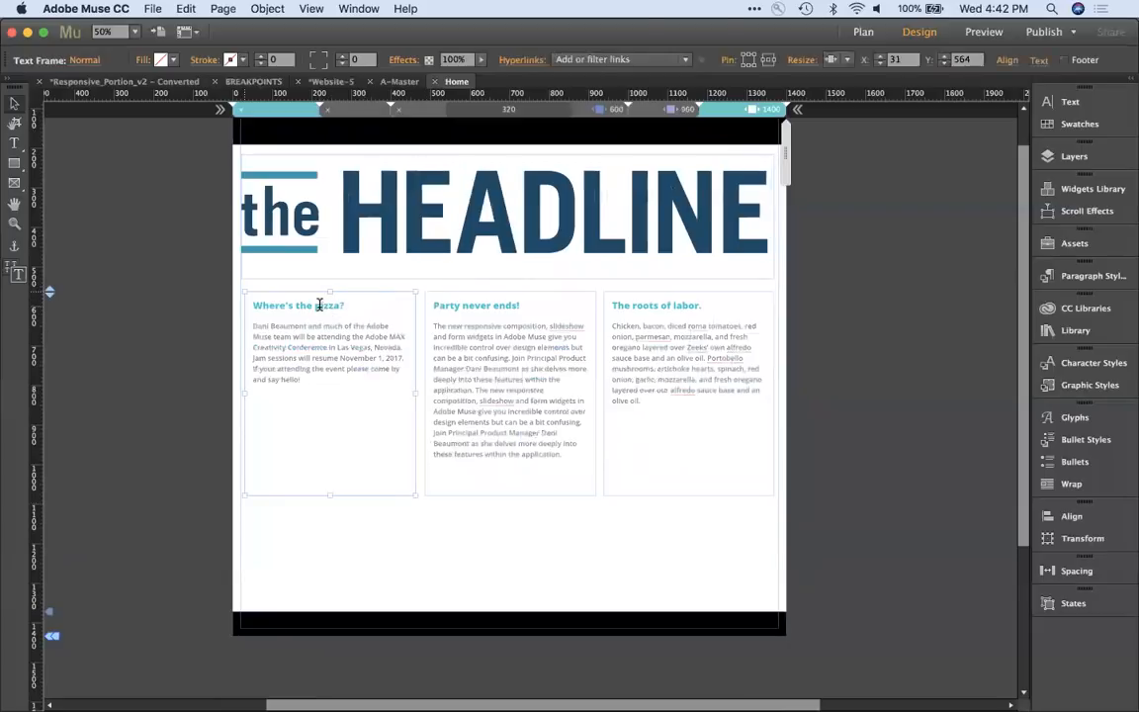
pyautogui.doubleClick(319, 307)
pyautogui.write('potato')
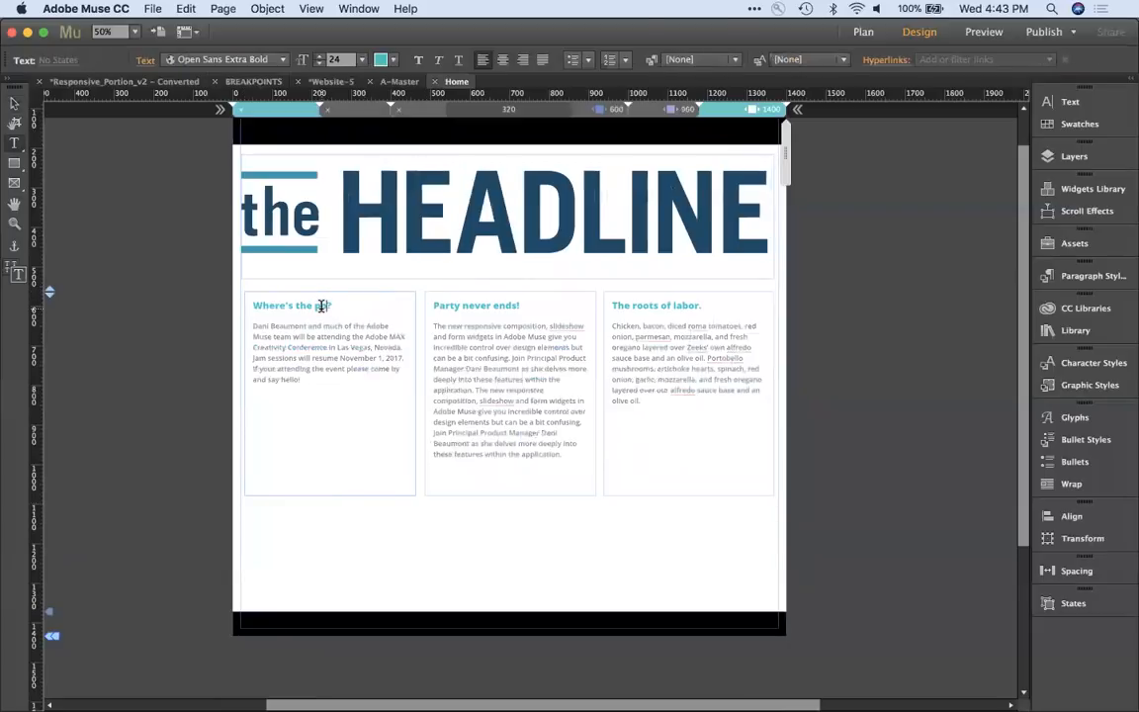
pyautogui.write('e chips')
# Step: At the 960 px breakpoint, correct "potatoe" to "potato" in the heading and compare the wording at the 1400 px breakpoint
pyautogui.click(655, 110)
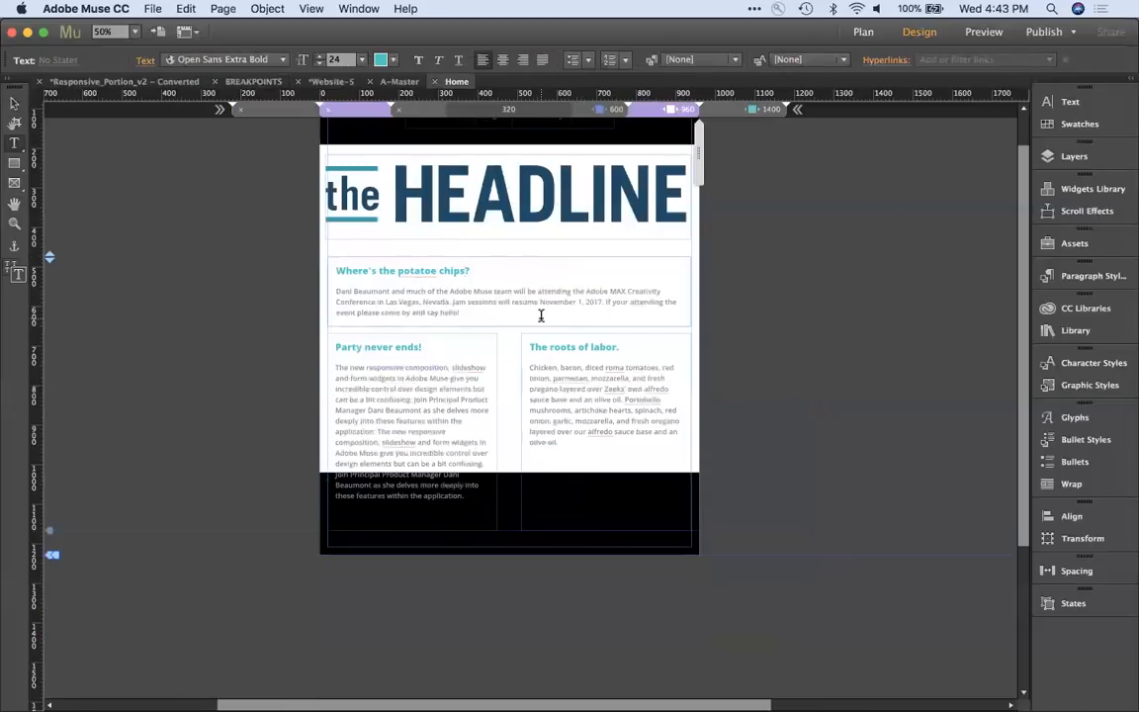
pyautogui.rightClick(419, 268)
pyautogui.click(453, 280)
pyautogui.click(719, 110)
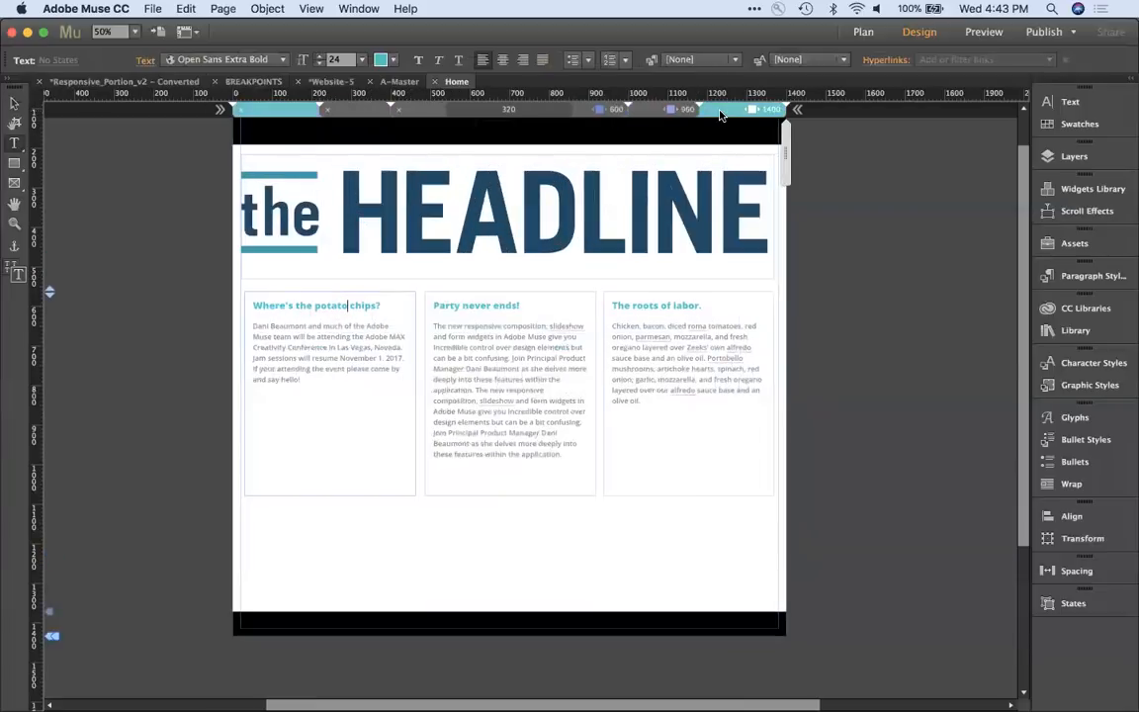
pyautogui.click(650, 109)
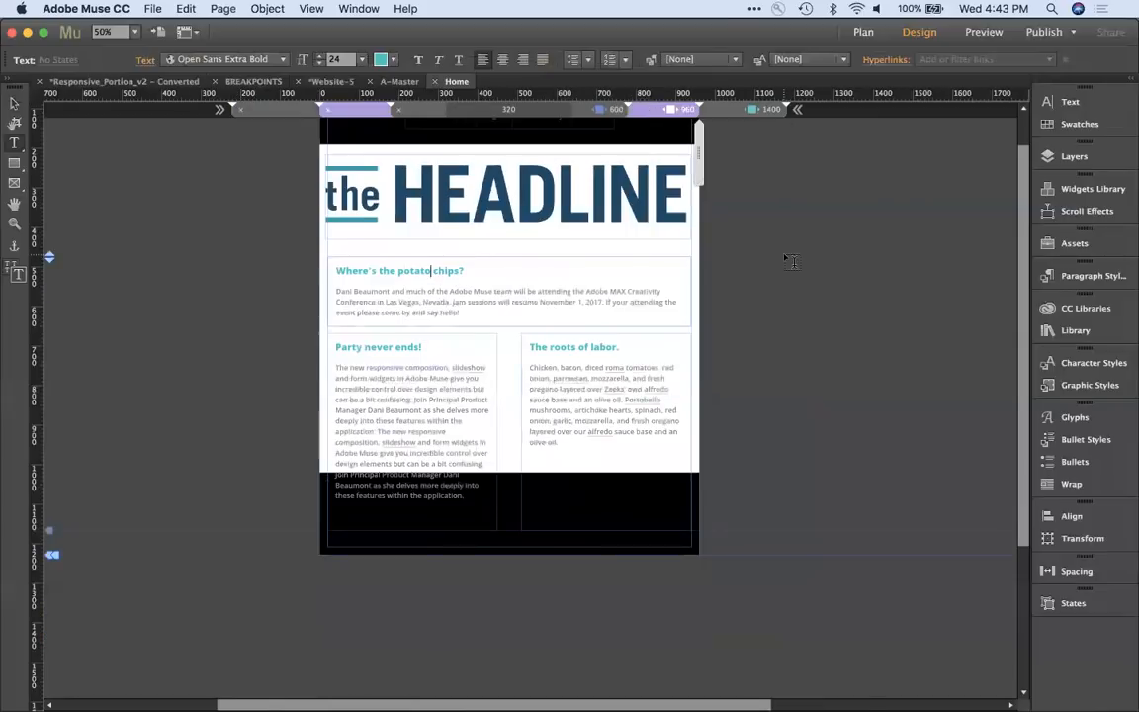
# Step: Center the "Where's the potato chips?" heading at the 960 px breakpoint and increase its font size to 30
pyautogui.tripleClick(446, 270)
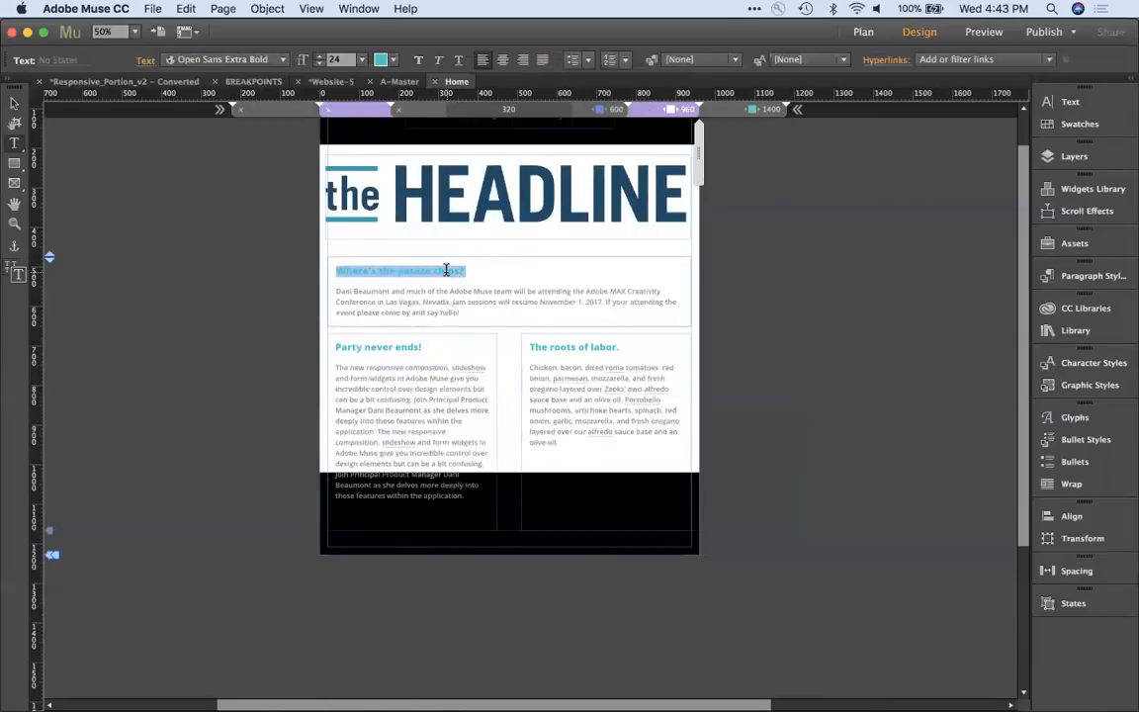
pyautogui.press('super+shift+c')
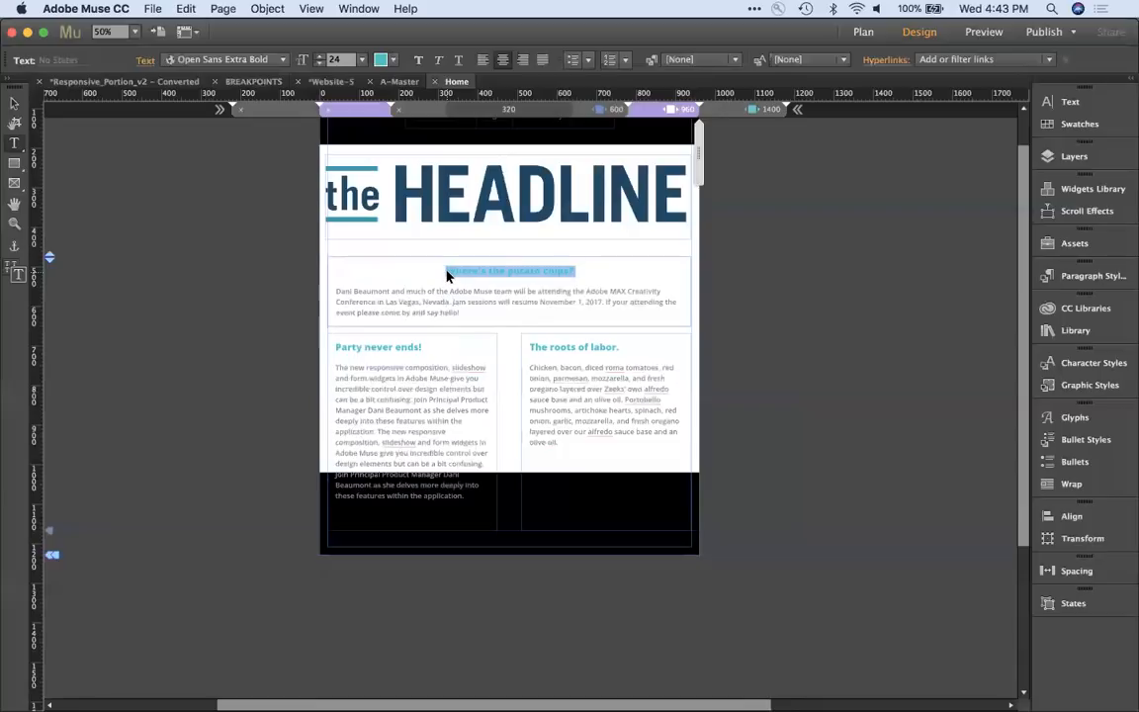
pyautogui.press('super+shift+period')
pyautogui.press('super+shift+period')
pyautogui.press('super+shift+period')
# Step: Increase the font size of the "Party never ends!" and "The roots of labor." headings to 30
pyautogui.tripleClick(394, 347)
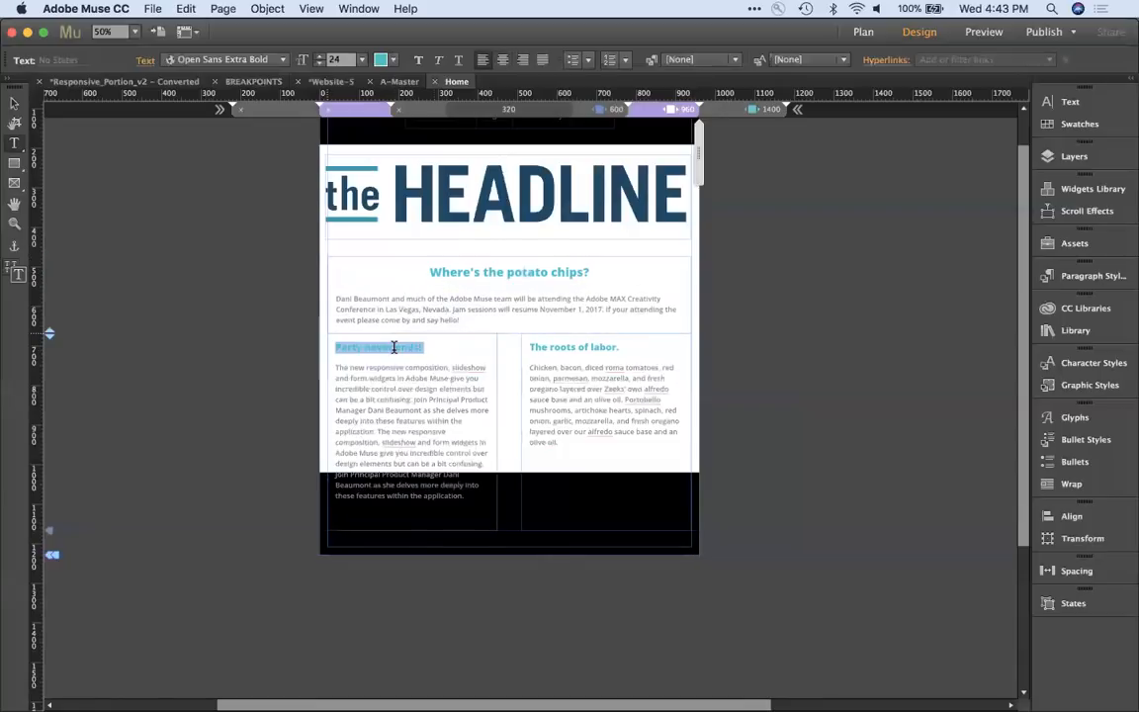
pyautogui.press('super+shift+period')
pyautogui.press('super+shift+period')
pyautogui.press('super+shift+period')
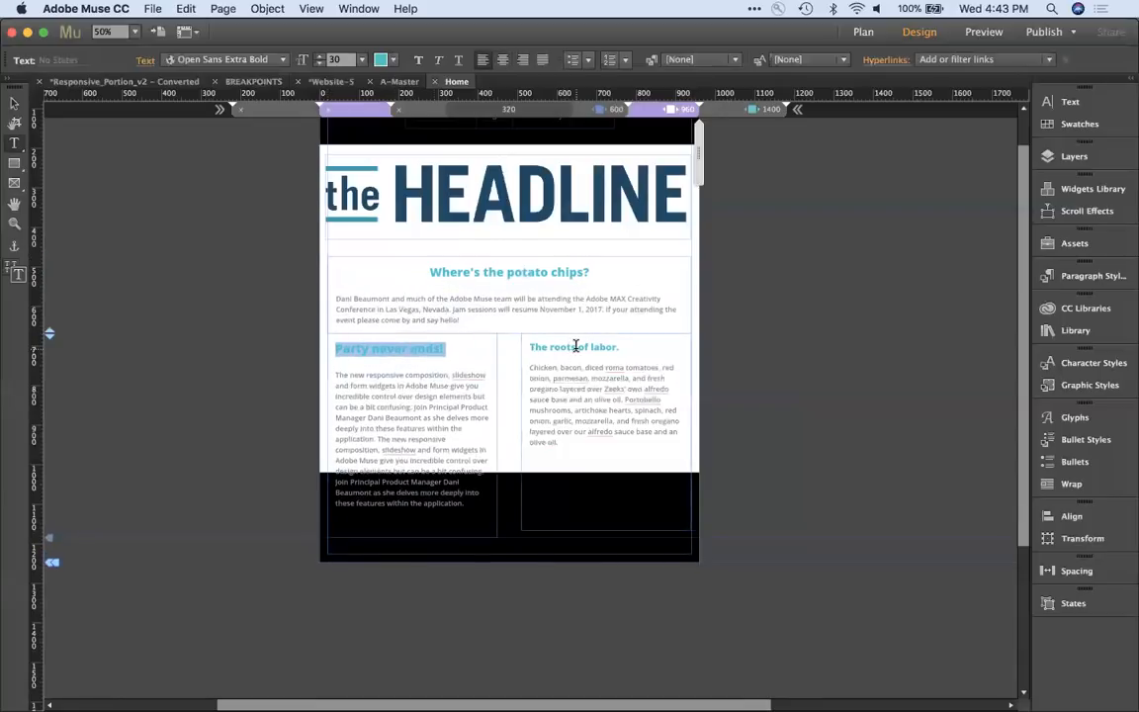
pyautogui.tripleClick(575, 347)
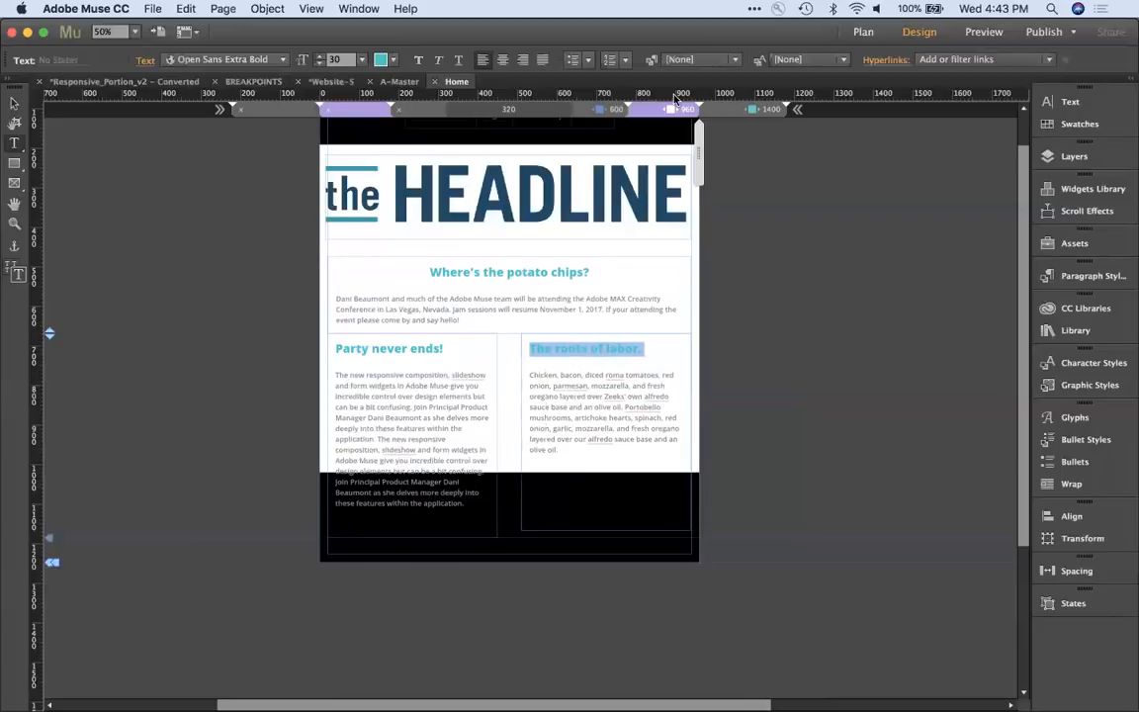
# Step: Compare the heading formatting at the 1400 px breakpoint with that at the 960 px breakpoint
pyautogui.click(730, 111)
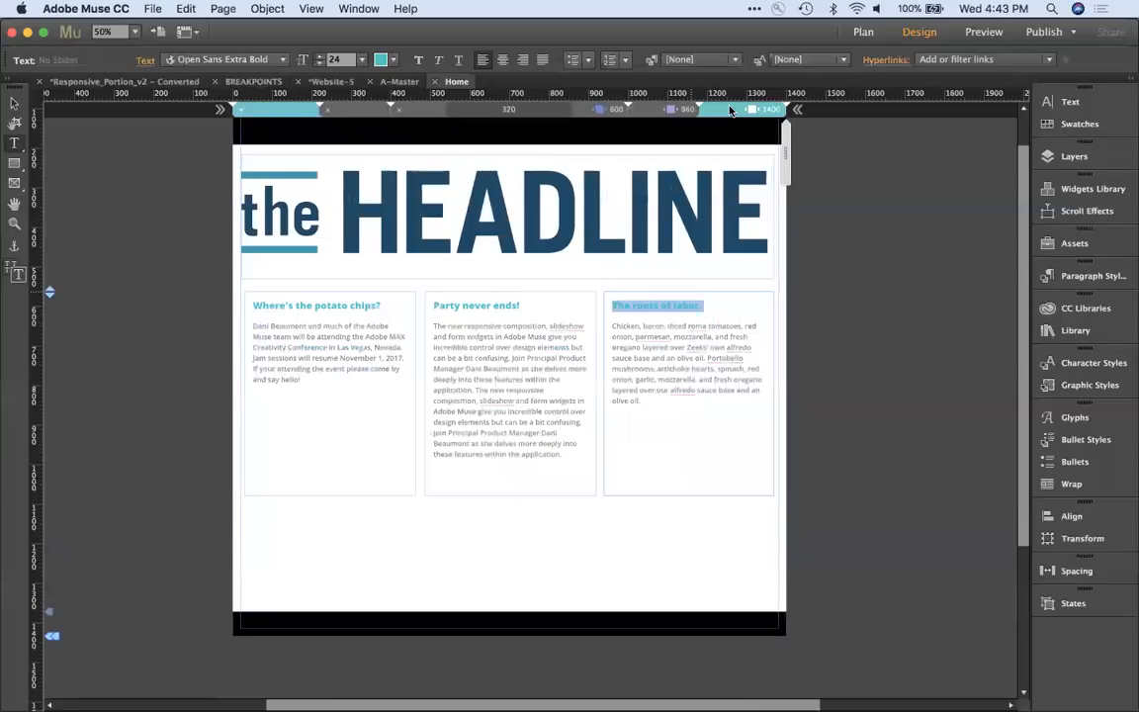
pyautogui.click(644, 111)
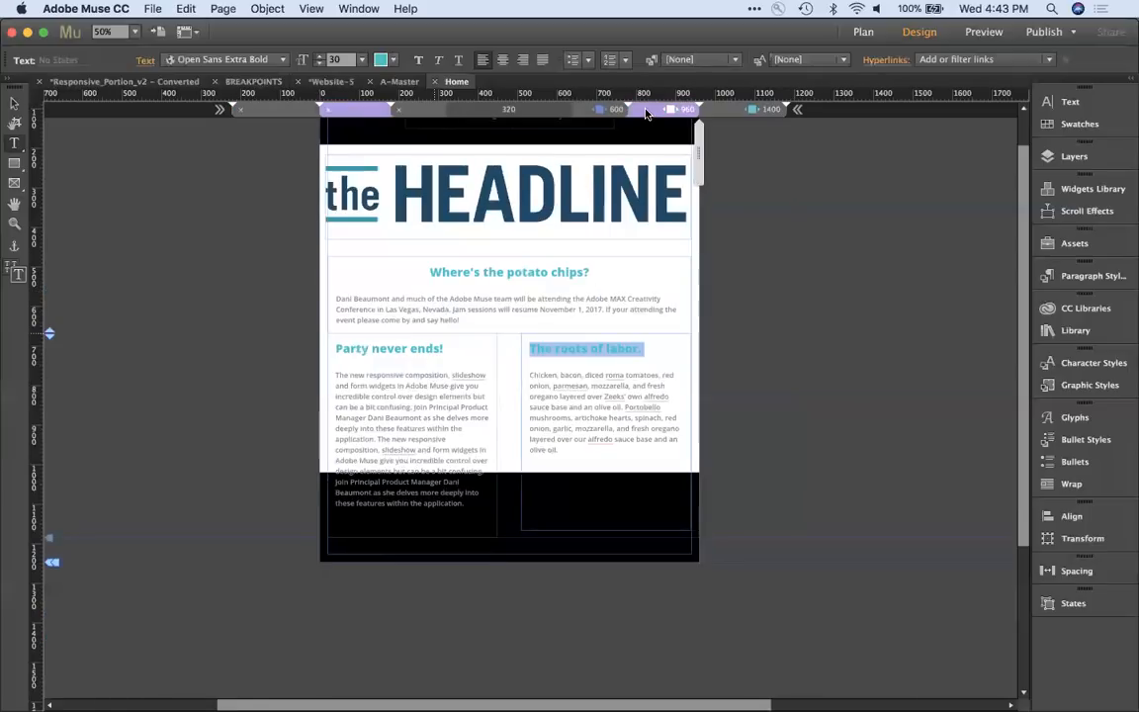
pyautogui.click(14, 102)
pyautogui.click(171, 259)
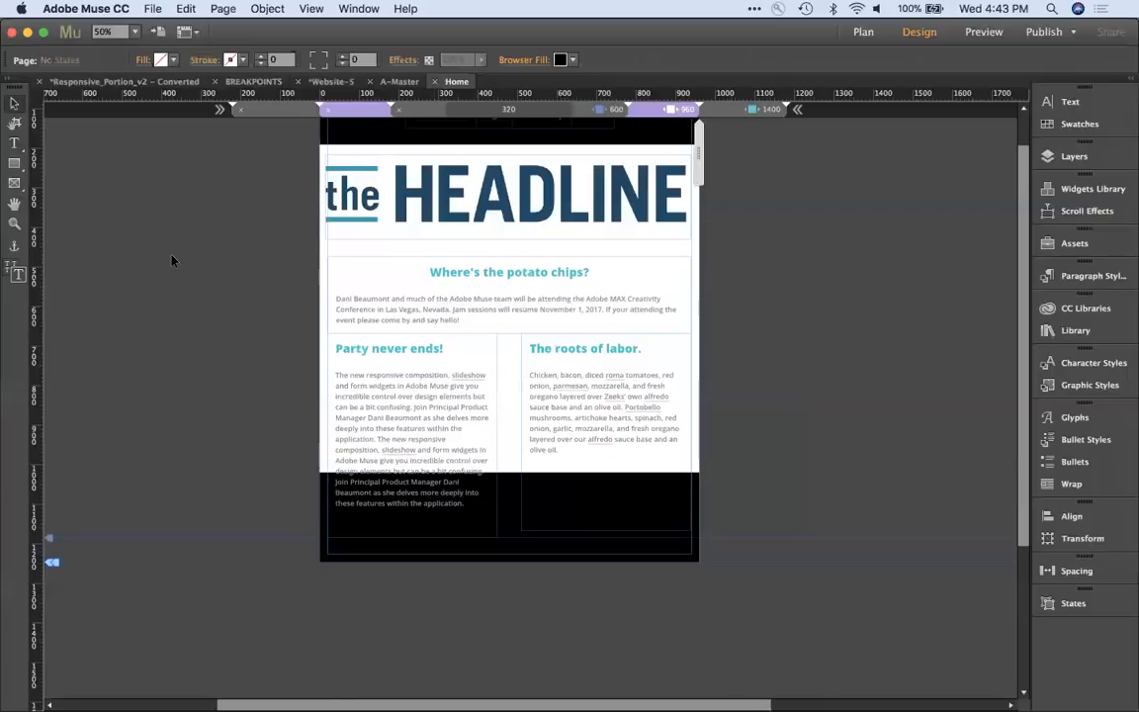
# Step: Review the options for copying the "Where's the potato chips?" frame's text formatting to other breakpoints, without applying any
pyautogui.click(450, 282)
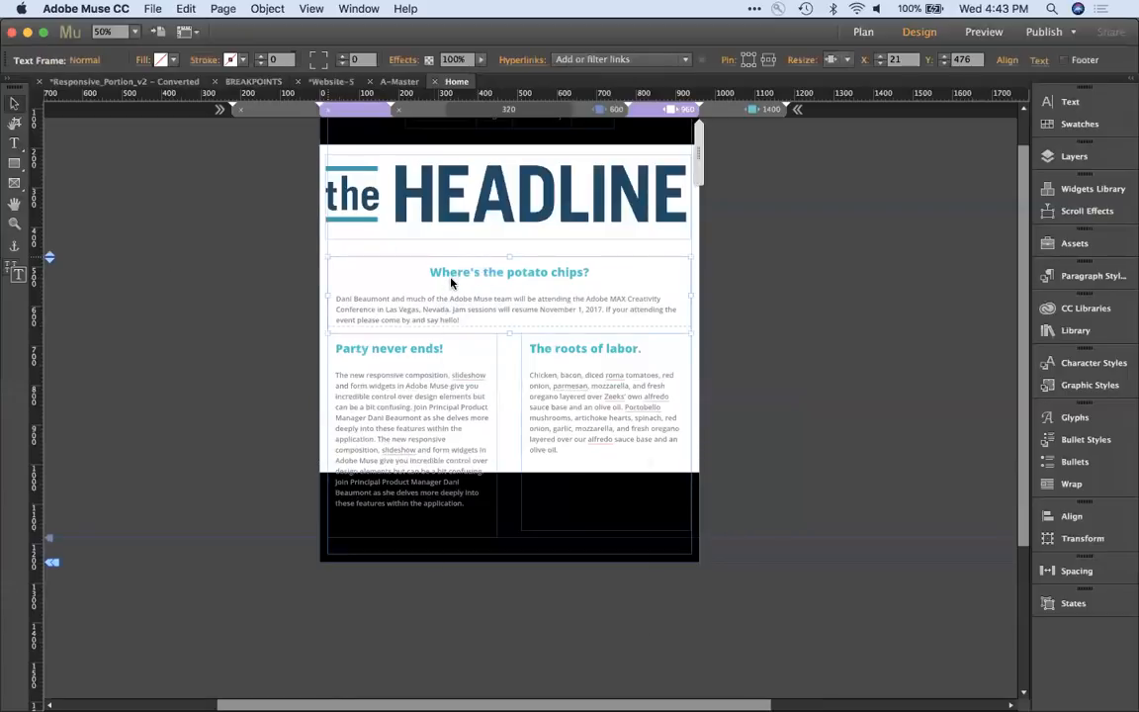
pyautogui.rightClick(451, 279)
pyautogui.moveTo(493, 554)
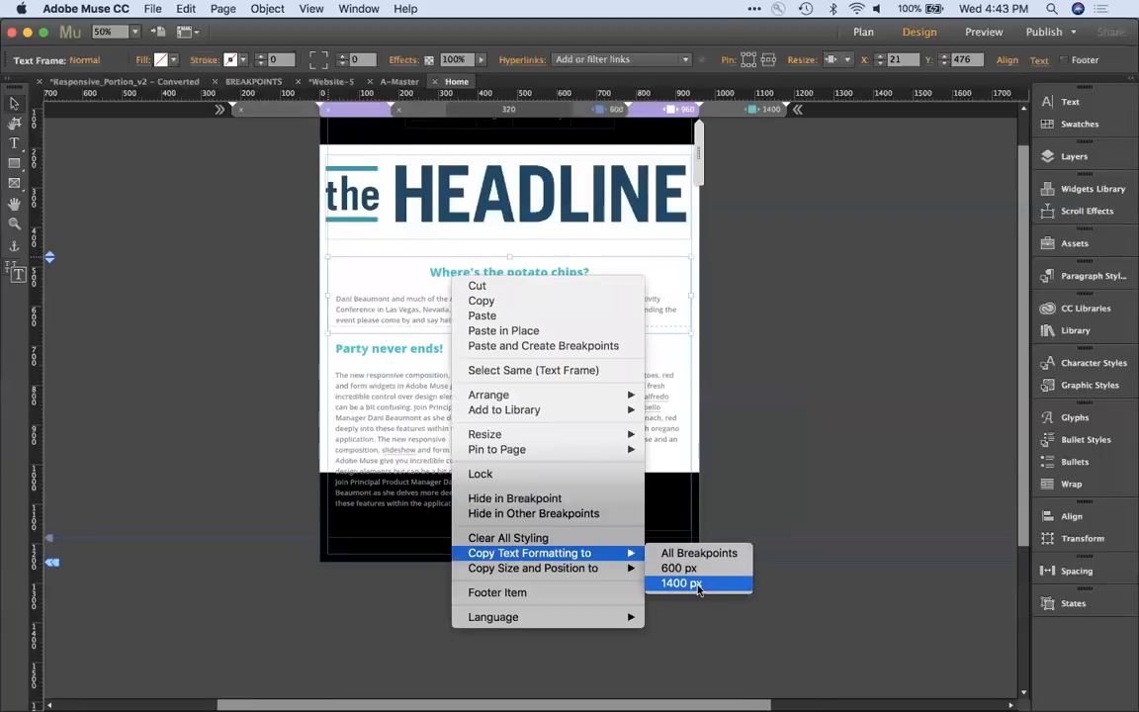
pyautogui.click(788, 405)
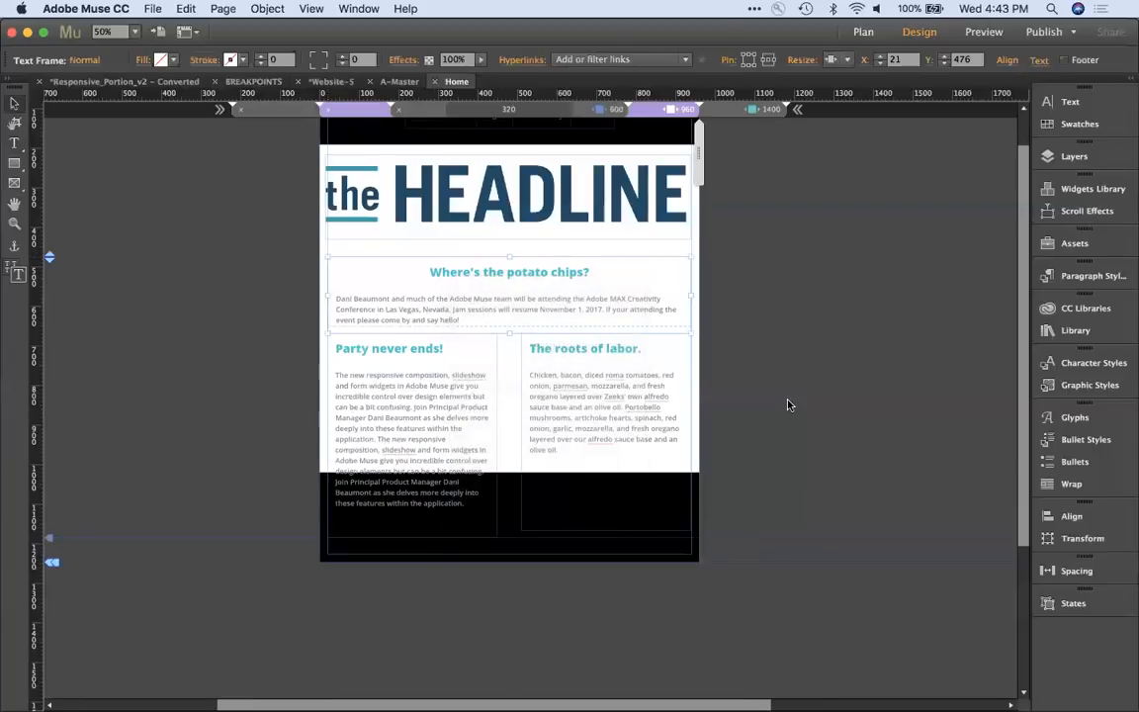
# Step: Extend the white background rectangle down past all text frames and lengthen "The roots of labor." frame to match its neighbour's bottom edge
pyautogui.click(682, 249)
pyautogui.moveTo(511, 472); pyautogui.dragTo(523, 623)
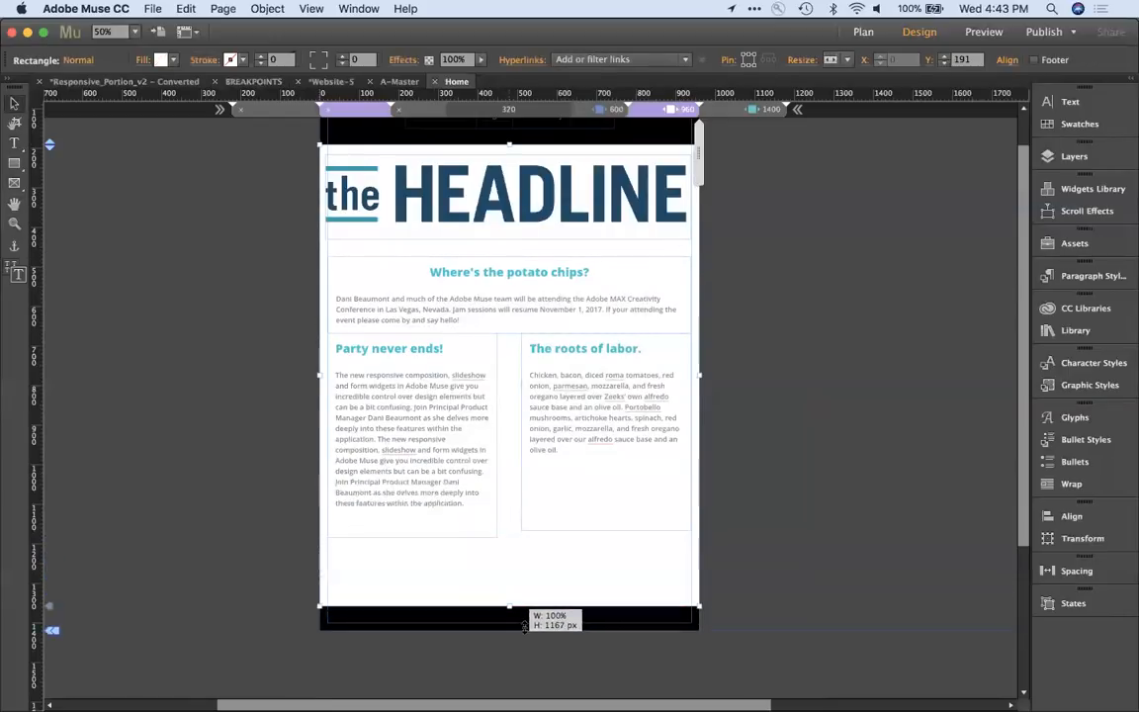
pyautogui.click(603, 513)
pyautogui.moveTo(605, 529); pyautogui.dragTo(605, 537)
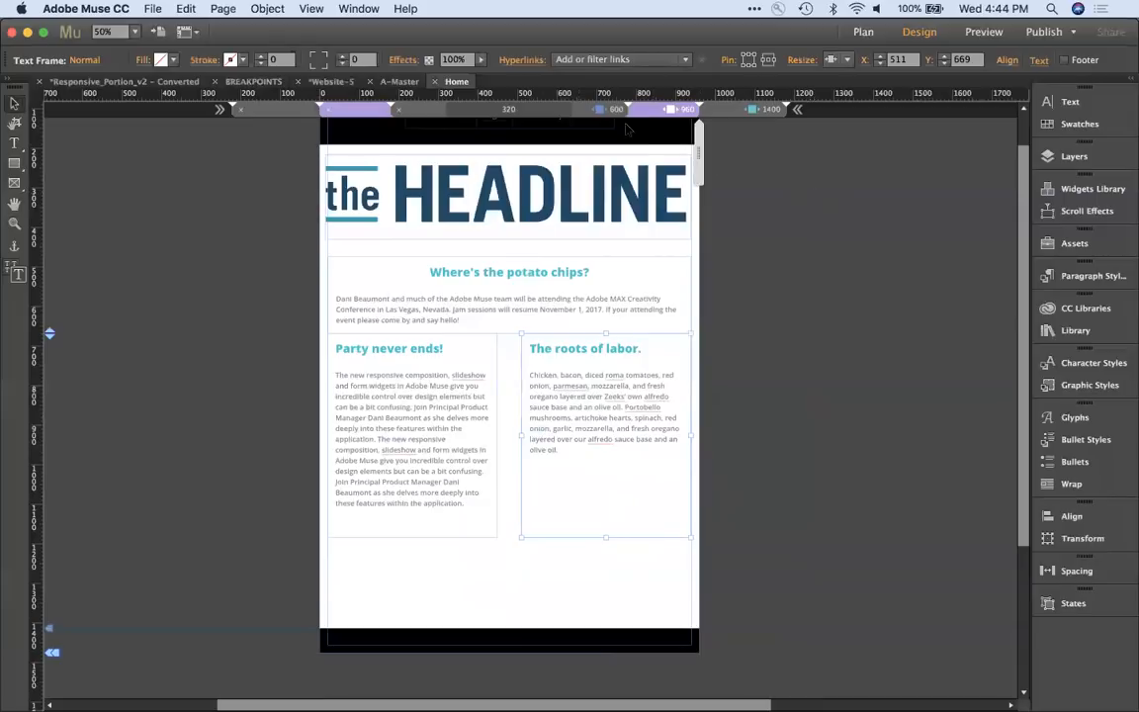
# Step: At the 600 px breakpoint, widen the three text frames together to about 462 px each, extending past the page edge
pyautogui.click(585, 111)
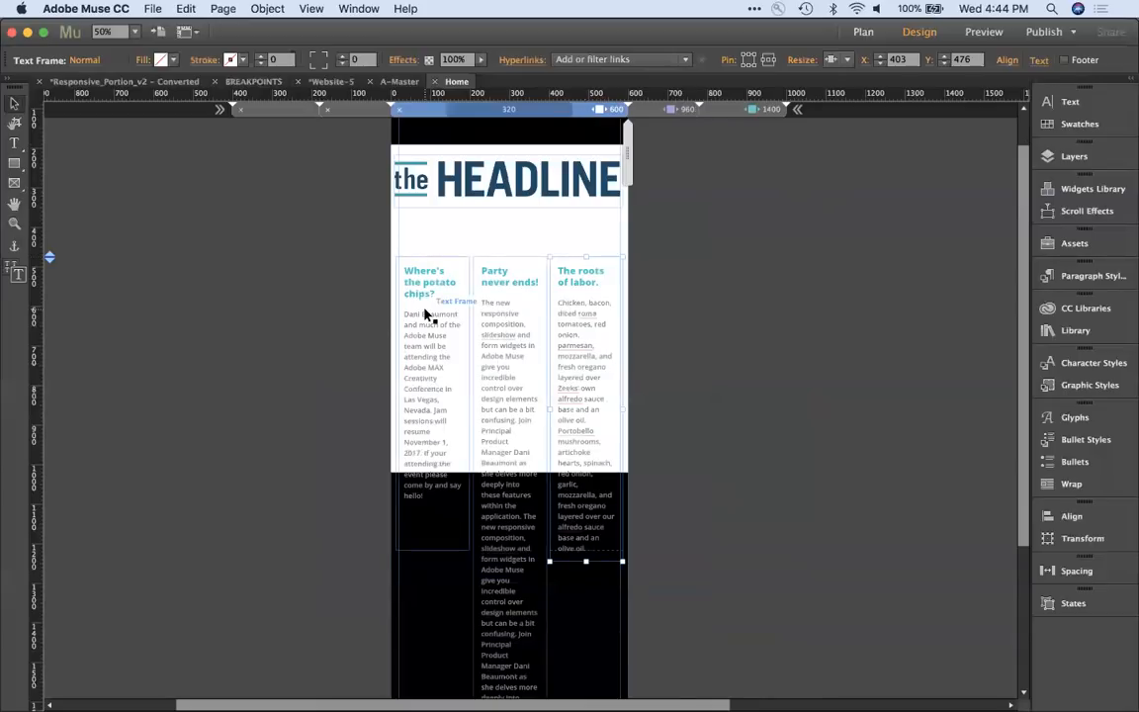
pyautogui.click(445, 319)
pyautogui.keyDown('shift'); pyautogui.click(518, 326); pyautogui.keyUp('shift')
pyautogui.keyDown('shift'); pyautogui.click(582, 333); pyautogui.keyUp('shift')
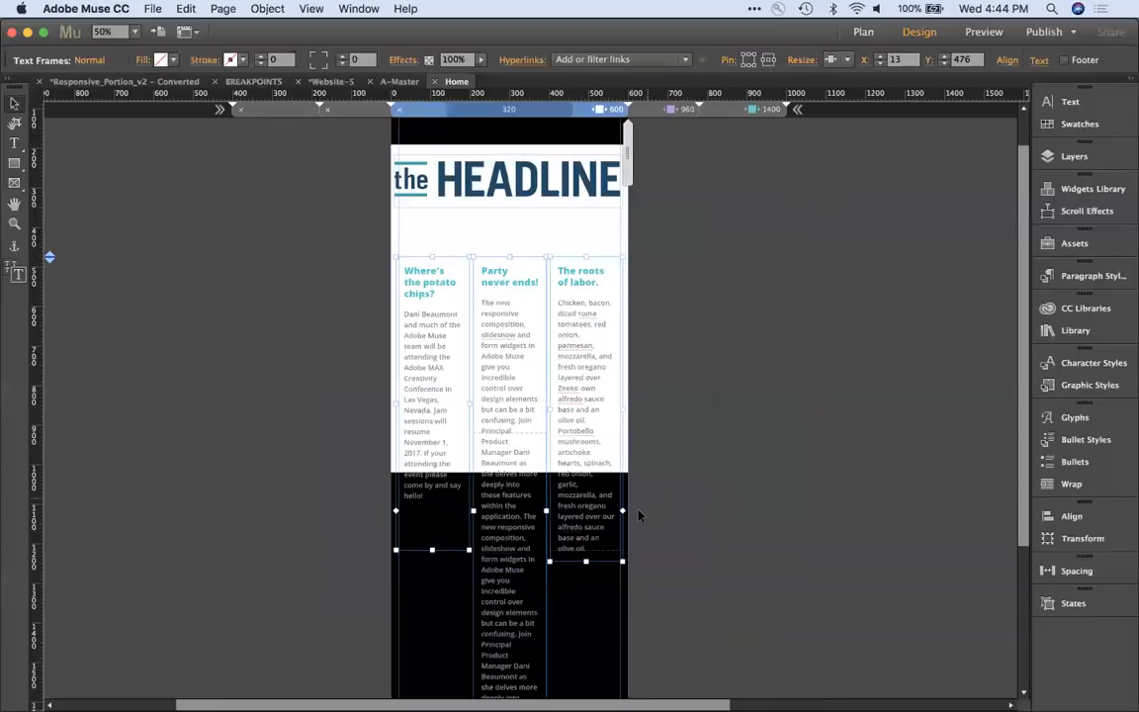
pyautogui.moveTo(622, 510); pyautogui.dragTo(1018, 508)
pyautogui.moveTo(913, 488); pyautogui.dragTo(820, 496)
pyautogui.click(660, 178)
pyautogui.click(386, 400)
pyautogui.moveTo(400, 550); pyautogui.dragTo(440, 393)
pyautogui.press('super+z')
pyautogui.press('super+z')
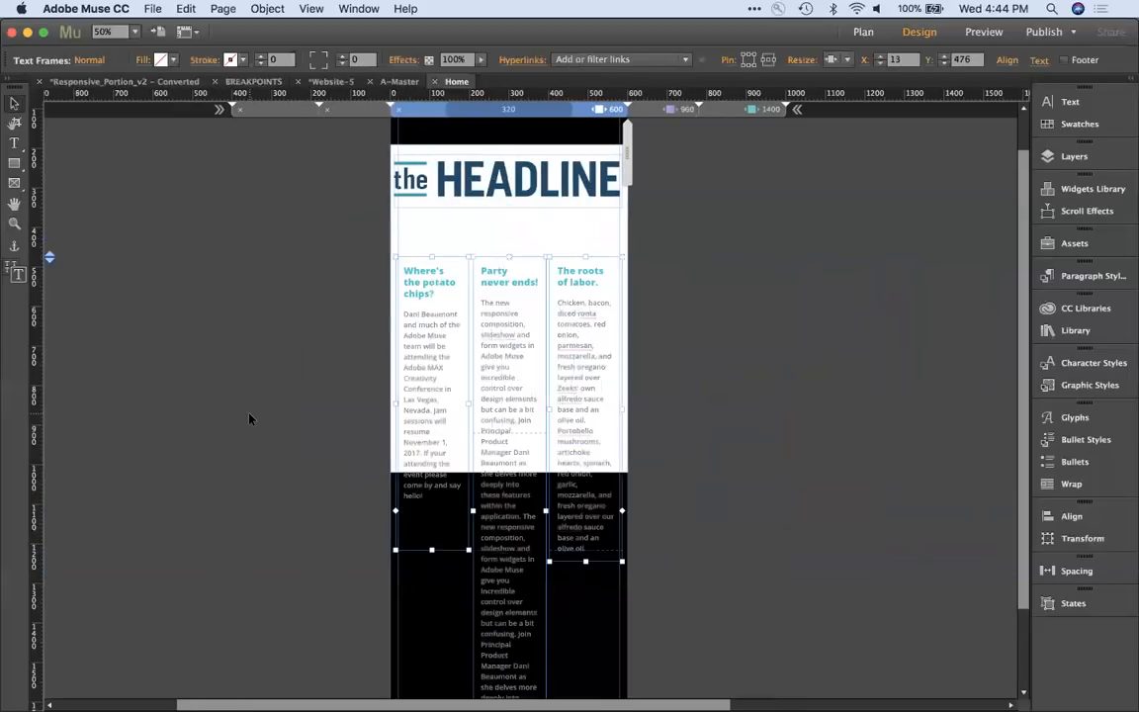
pyautogui.click(249, 419)
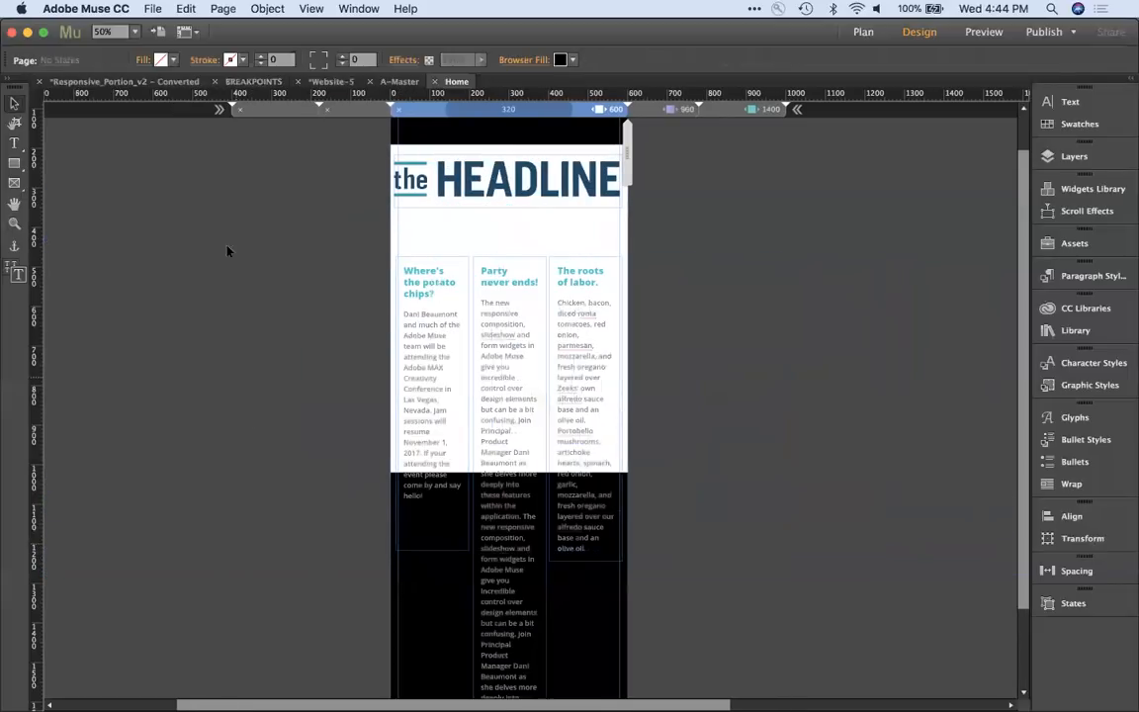
pyautogui.click(187, 9)
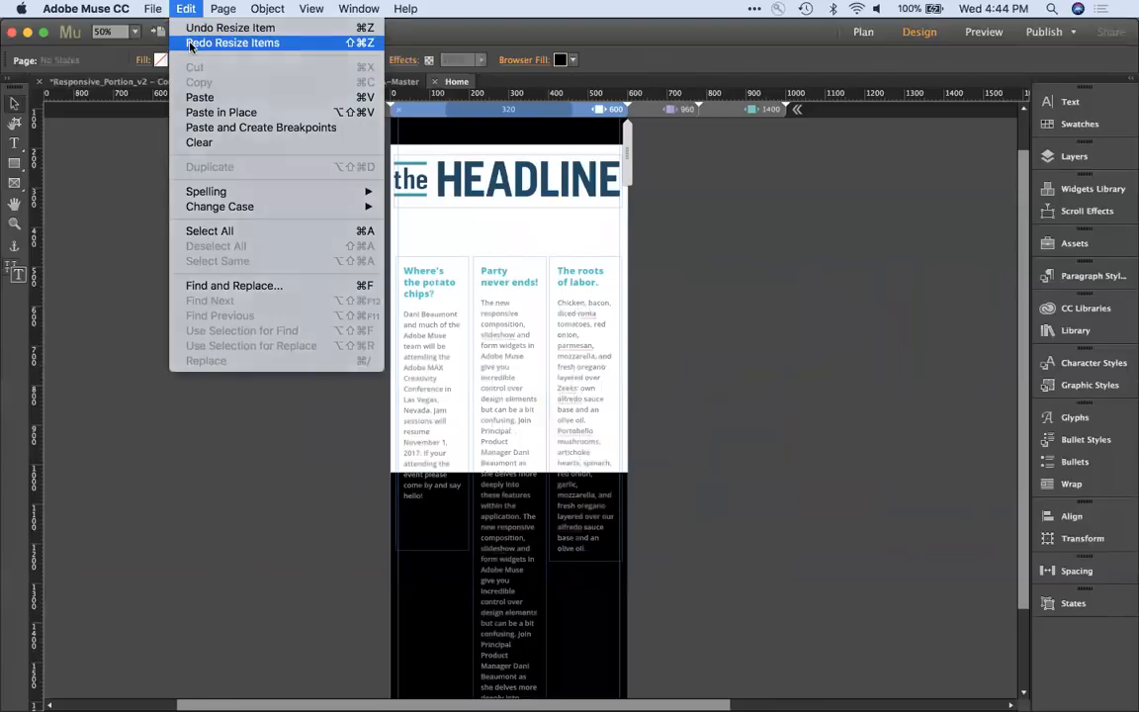
pyautogui.click(176, 42)
# Step: Reduce the height of the "Where's the potato chips?" text frame to its minimum of 236 px at the 600 px breakpoint
pyautogui.click(622, 253)
pyautogui.click(348, 469)
pyautogui.moveTo(400, 584); pyautogui.dragTo(418, 385)
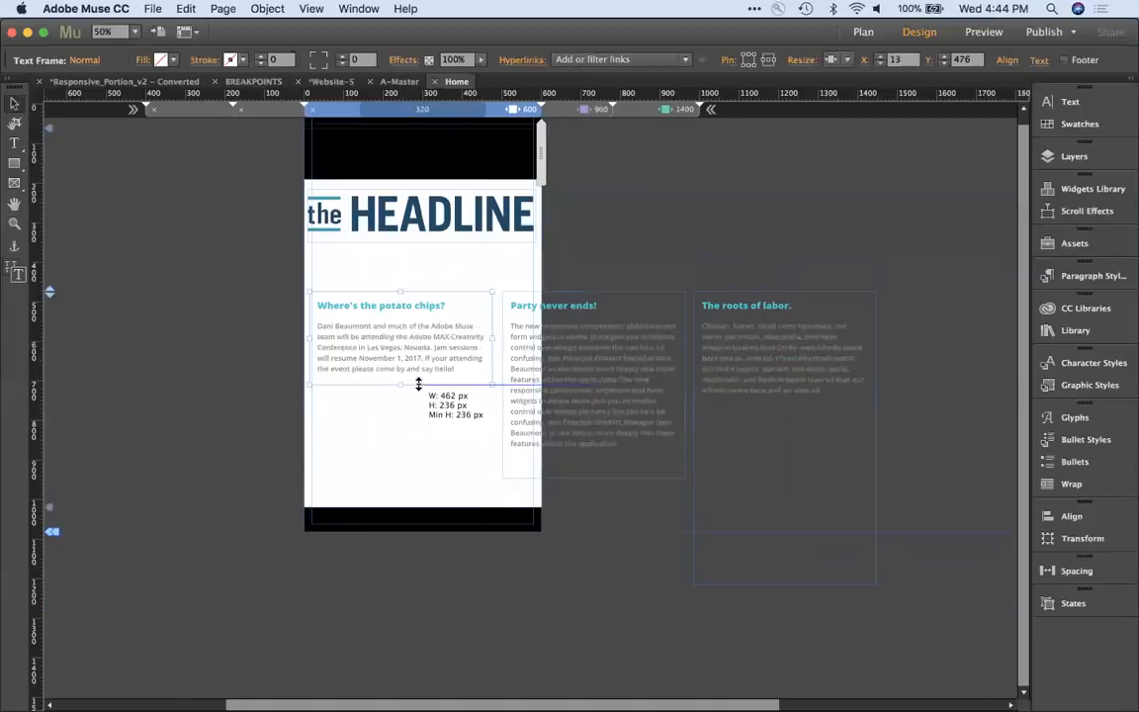
# Step: Stack the "Party never ends!" text frame beneath "Where's the potato chips?", and shorten "The roots of labor." frame while moving it closer to the page
pyautogui.click(549, 366)
pyautogui.moveTo(566, 346); pyautogui.dragTo(392, 456)
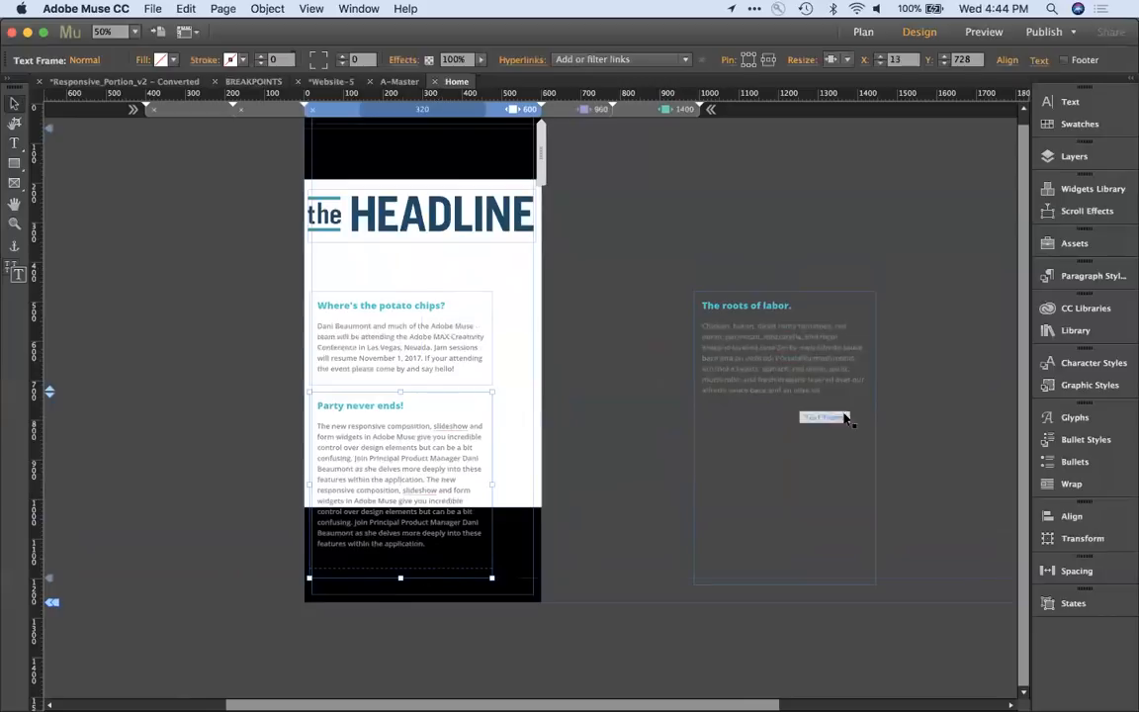
pyautogui.click(815, 366)
pyautogui.moveTo(786, 585); pyautogui.dragTo(668, 522)
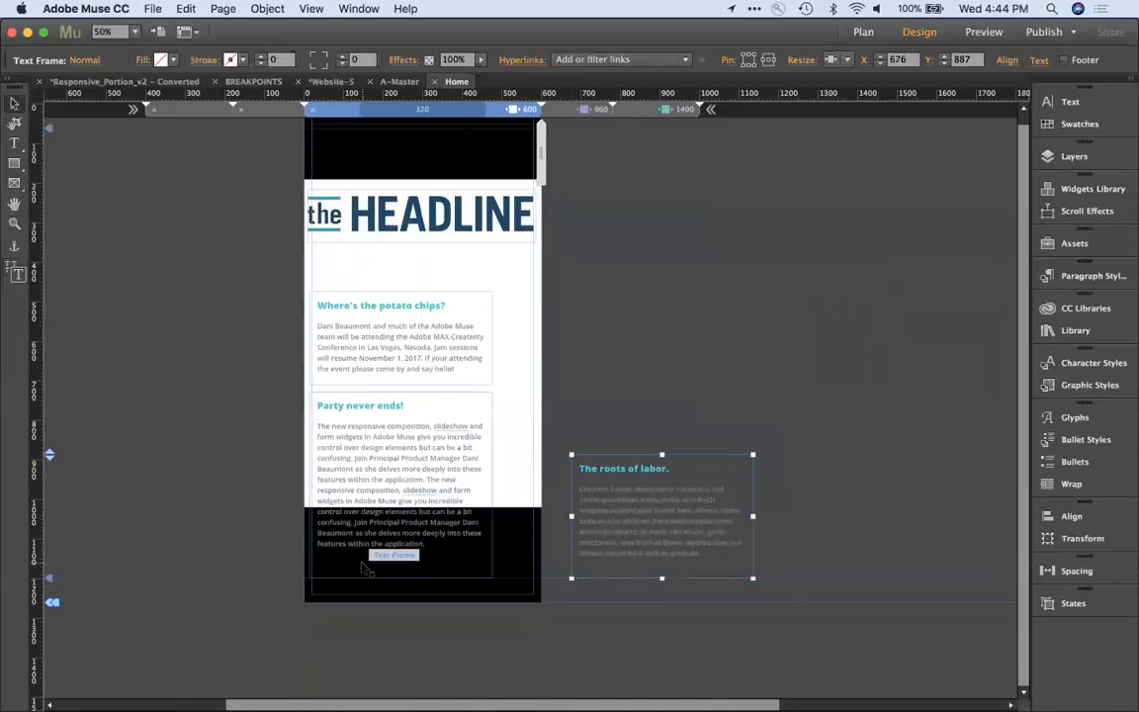
# Step: Delete the empty last line from the "Party never ends!" text frame and check the other two frames' text for extra lines
pyautogui.click(362, 560)
pyautogui.press('super+a')
pyautogui.click(361, 560)
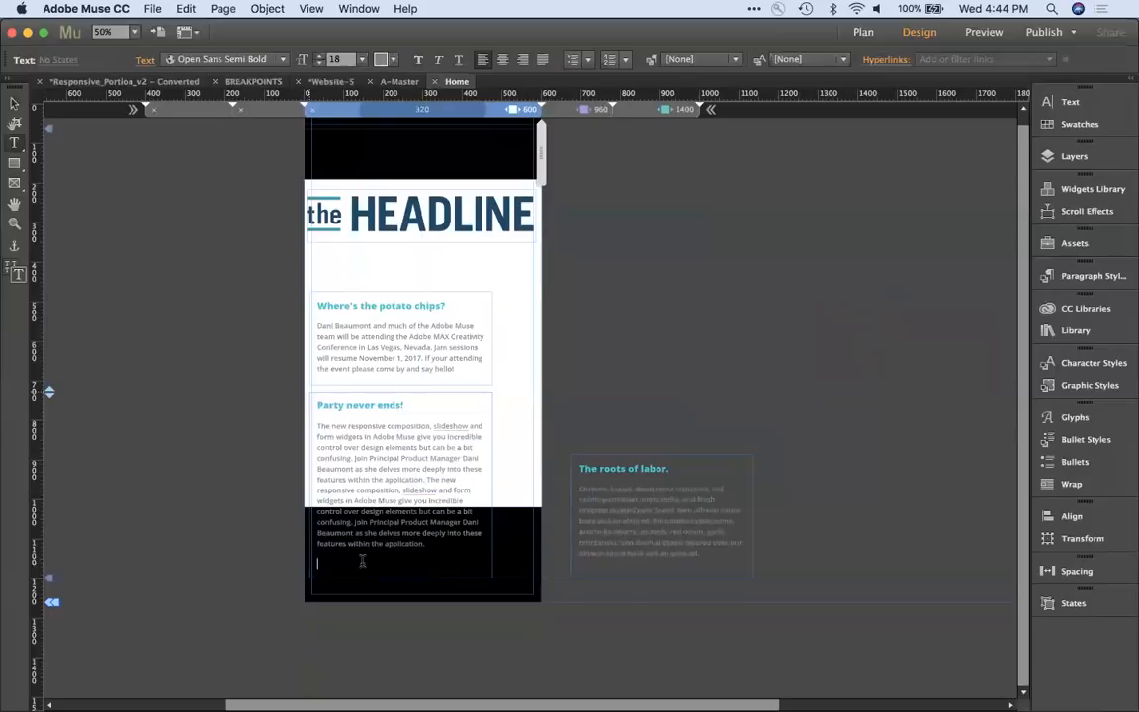
pyautogui.press('BackSpace')
pyautogui.click(383, 341)
pyautogui.press('super+a')
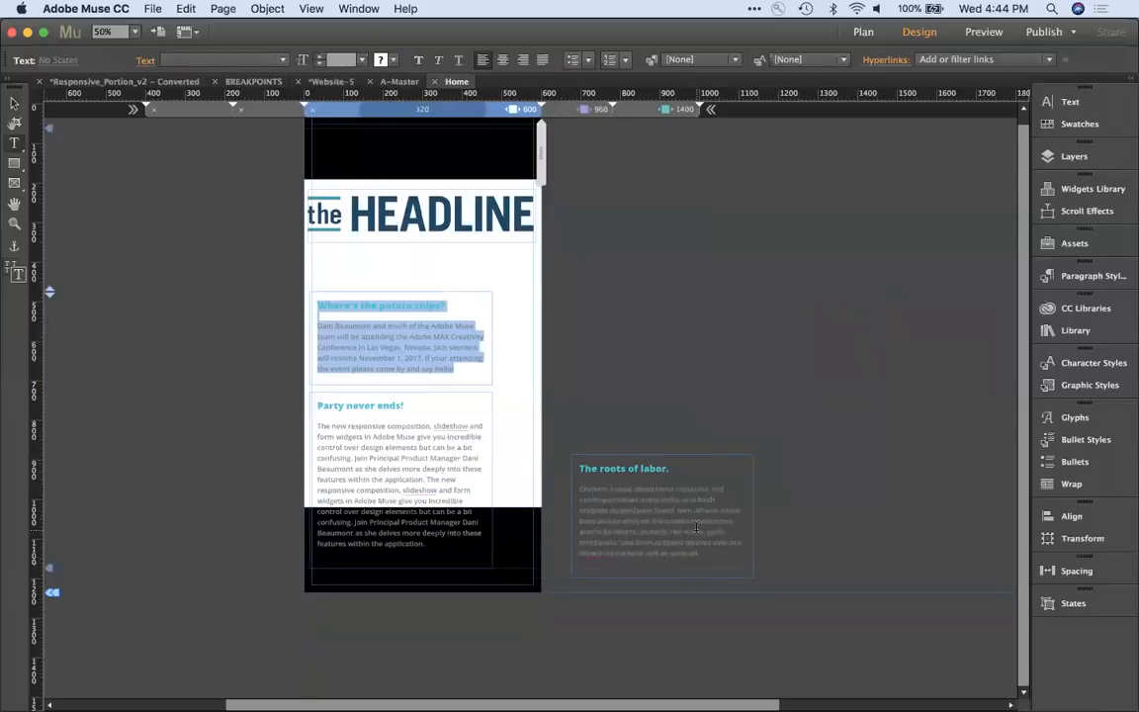
pyautogui.click(696, 530)
pyautogui.press('super+a')
pyautogui.press('Escape')
# Step: Place "The roots of labor." frame beneath "Party never ends!", tightening the frame above and closing the gap between them
pyautogui.click(645, 409)
pyautogui.click(411, 509)
pyautogui.click(637, 527)
pyautogui.moveTo(637, 527); pyautogui.dragTo(380, 636)
pyautogui.click(405, 567)
pyautogui.moveTo(402, 567); pyautogui.dragTo(401, 559)
pyautogui.moveTo(384, 606); pyautogui.dragTo(371, 598)
# Step: Set all three stacked text frames to Stretch to Browser Width
pyautogui.keyDown('shift'); pyautogui.click(414, 447); pyautogui.keyUp('shift')
pyautogui.keyDown('shift'); pyautogui.click(414, 339); pyautogui.keyUp('shift')
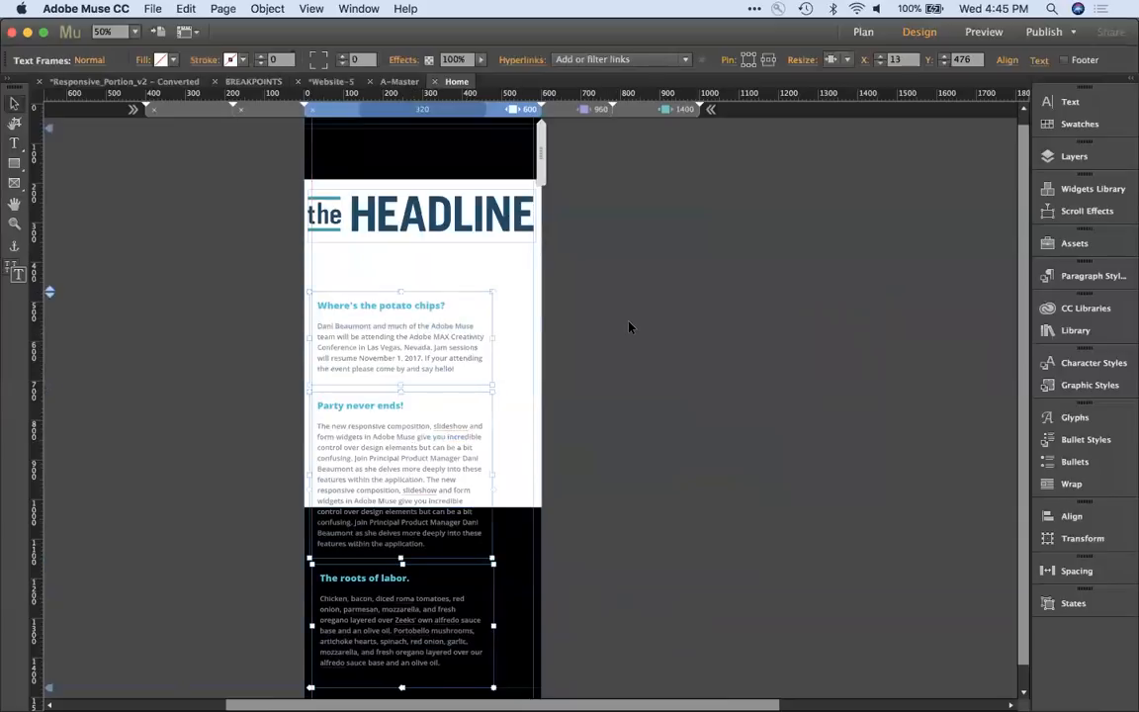
pyautogui.click(838, 59)
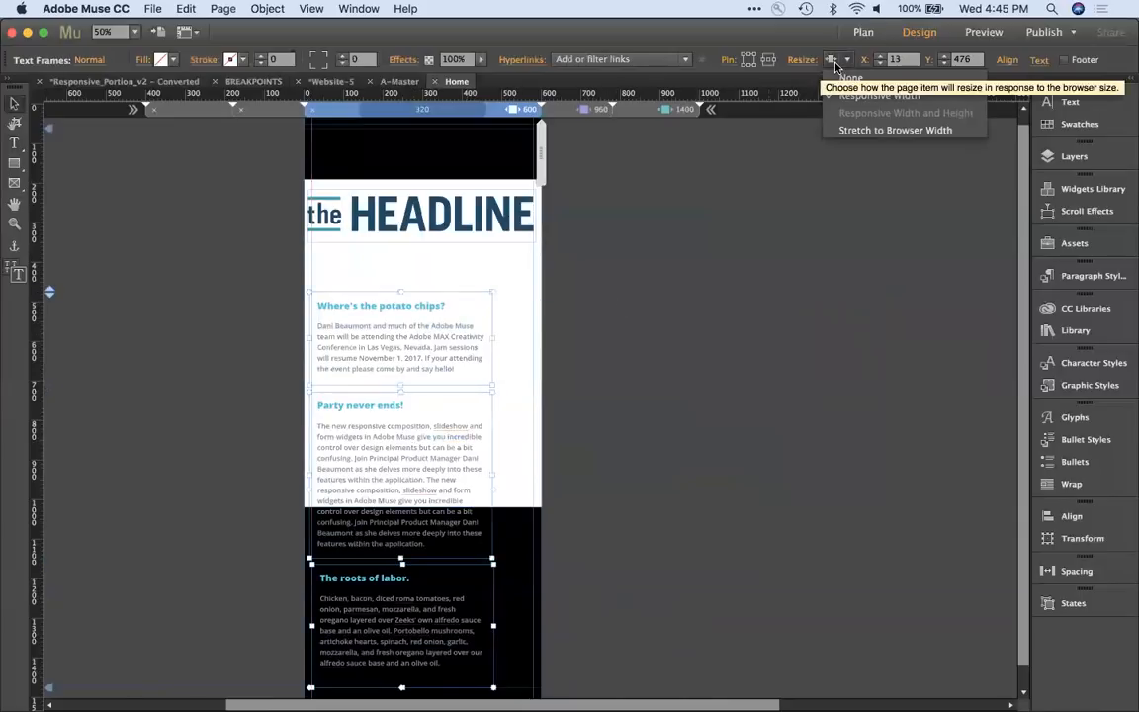
pyautogui.click(856, 131)
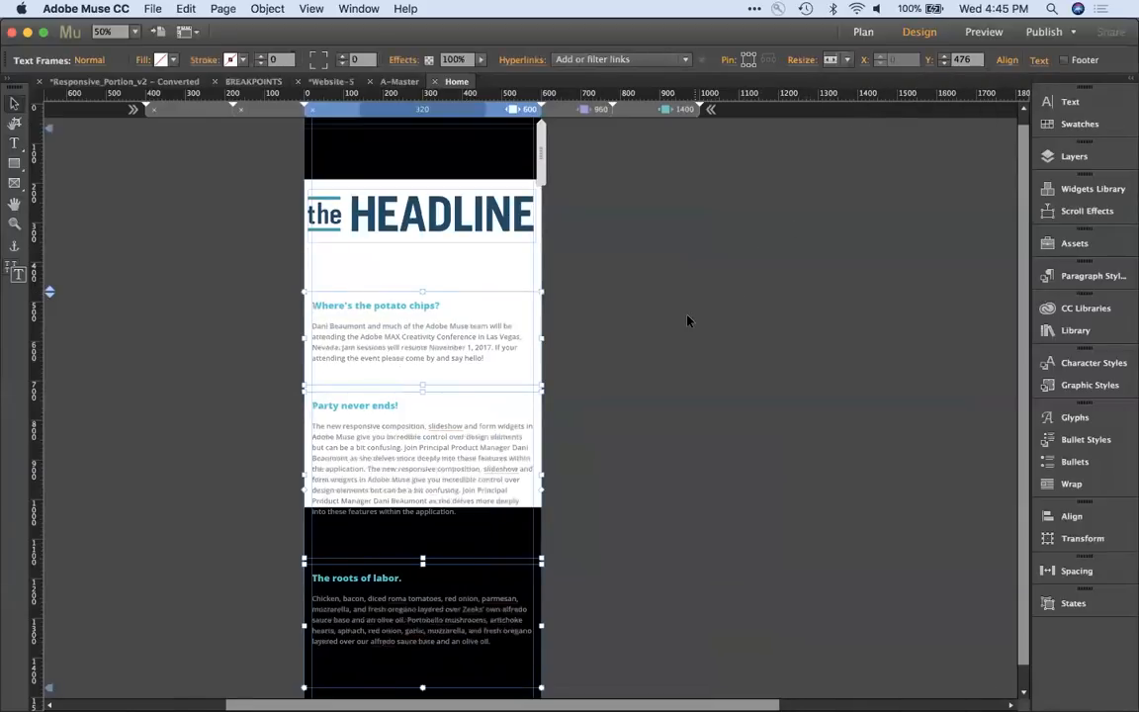
pyautogui.click(679, 374)
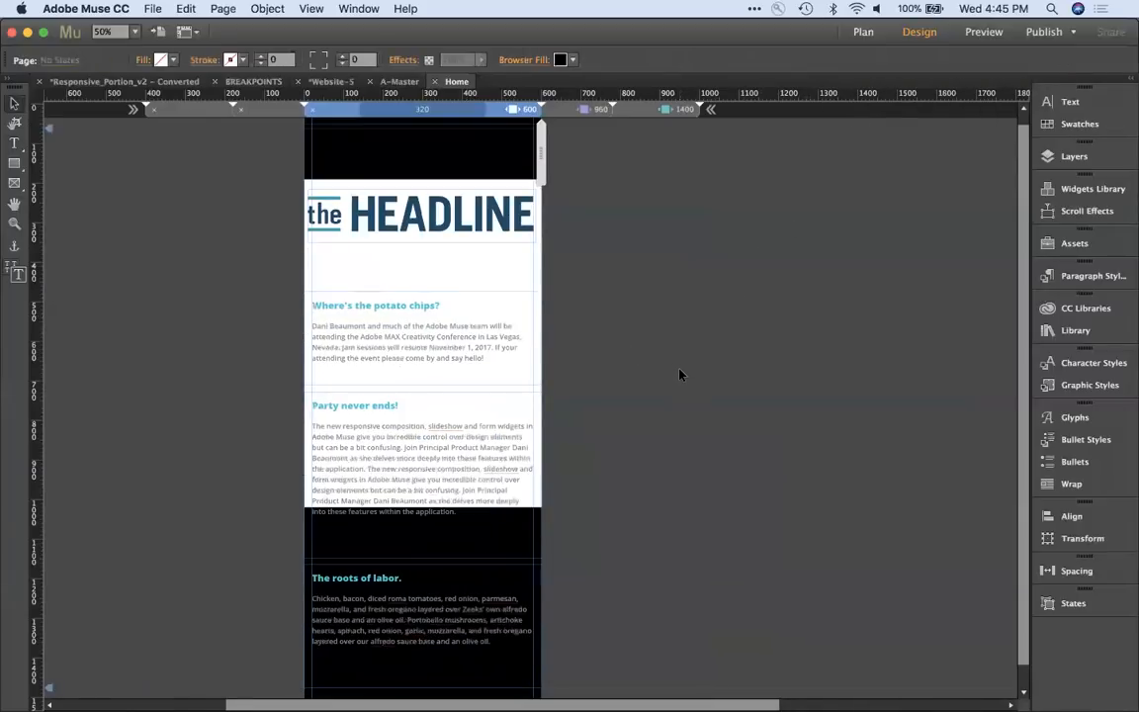
# Step: Shorten the "Party never ends!" frame to fit its text and raise "The roots of labor." frame to a matching 16 px gap
pyautogui.click(440, 539)
pyautogui.moveTo(422, 556); pyautogui.dragTo(421, 532)
pyautogui.click(422, 590)
pyautogui.moveTo(422, 580); pyautogui.dragTo(424, 562)
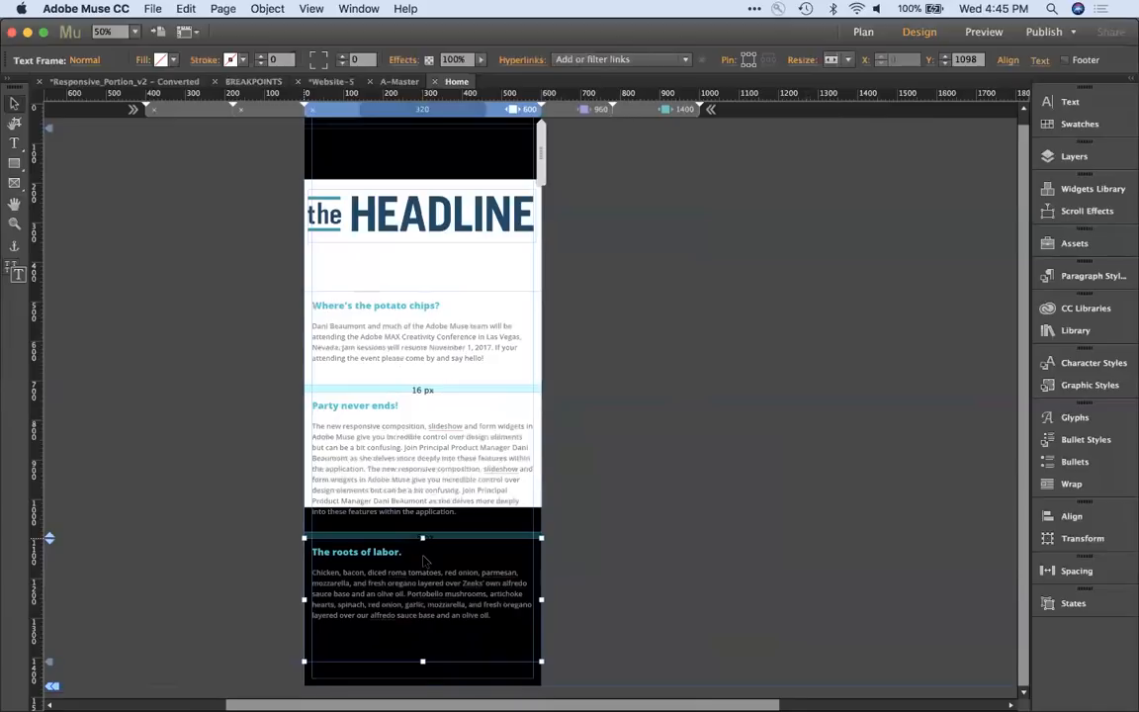
# Step: Extend the white background rectangle down past all three stacked text frames at the 600 px breakpoint
pyautogui.click(627, 448)
pyautogui.click(452, 241)
pyautogui.moveTo(425, 501); pyautogui.dragTo(427, 613)
# Step: Preview the Home page in the browser and widen the window to examine the three-column layout
pyautogui.press('shift+super+e')
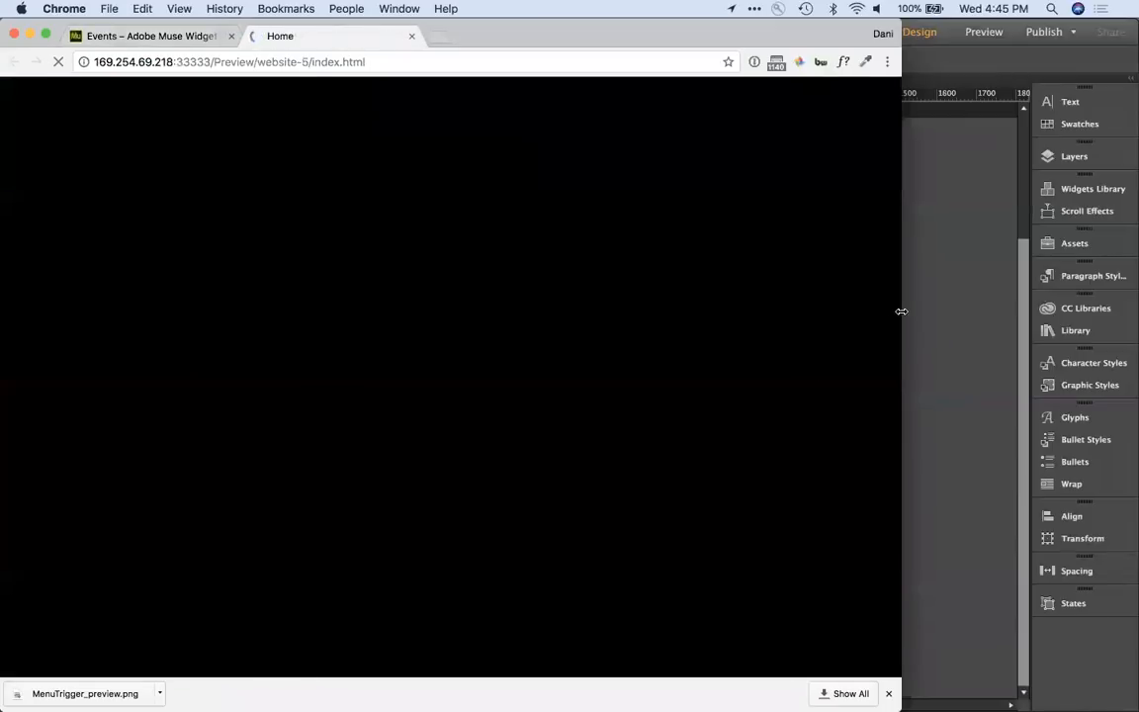
pyautogui.moveTo(902, 311); pyautogui.dragTo(1064, 315)
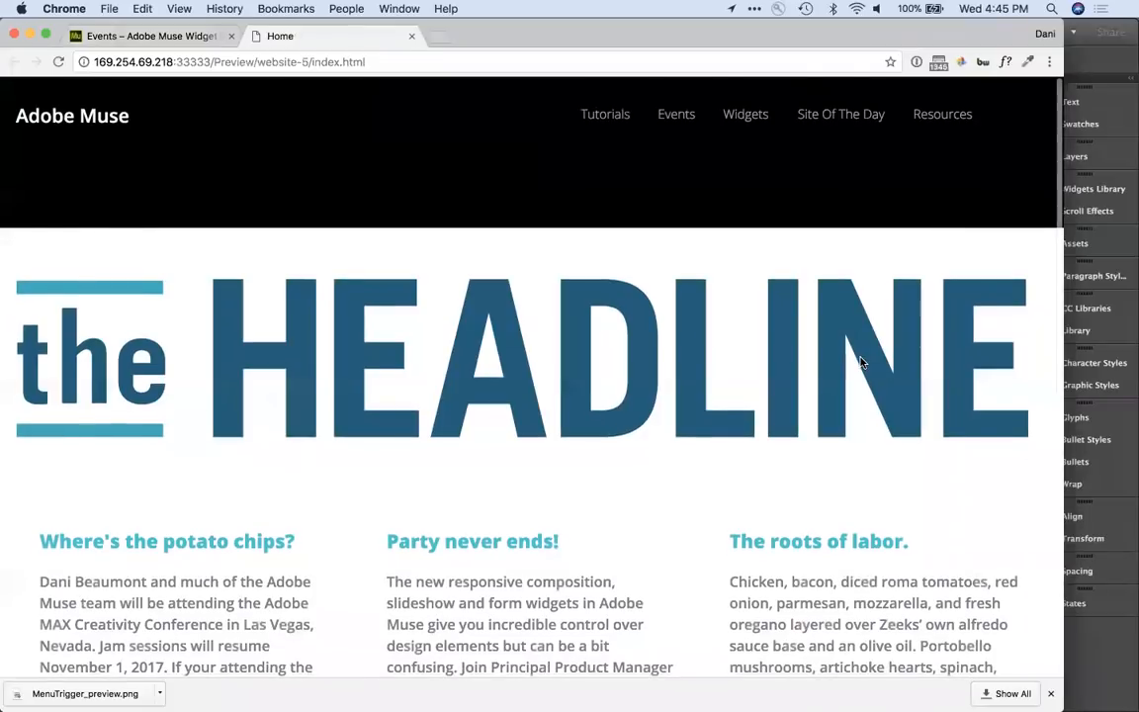
pyautogui.scroll(-5, 860, 363)
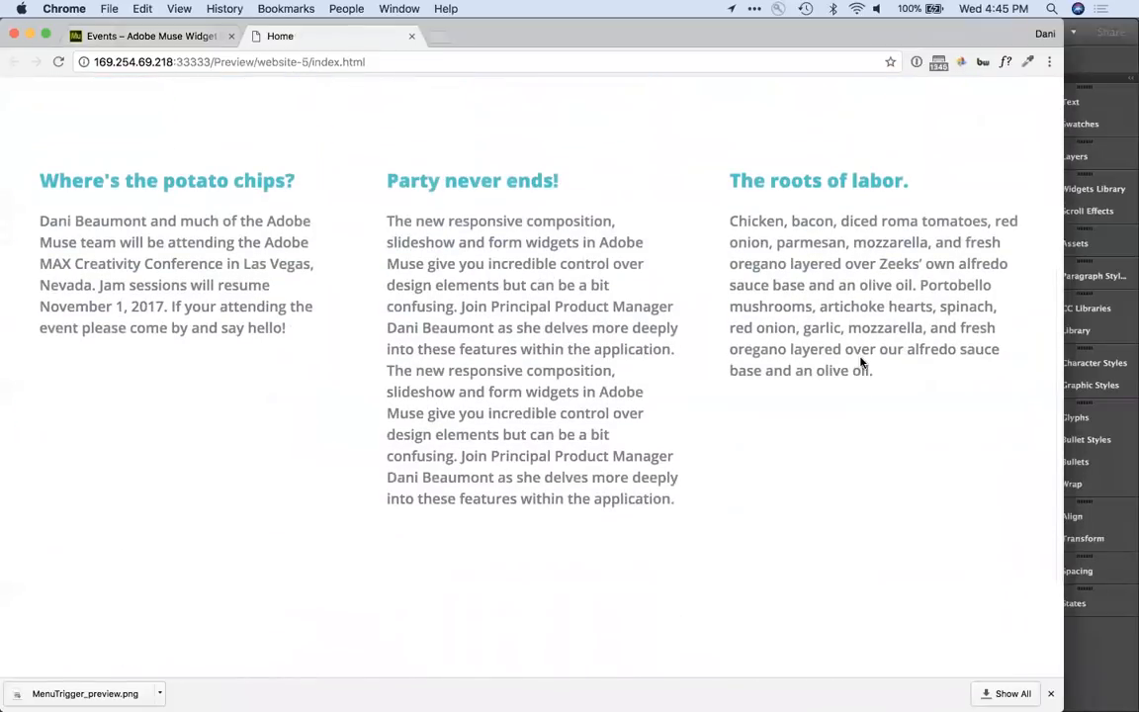
pyautogui.scroll(1, 1062, 336)
# Step: Narrow the browser window through the 960 and 600 px breakpoints to examine the layout and heading formatting changes
pyautogui.moveTo(1062, 336); pyautogui.dragTo(728, 398)
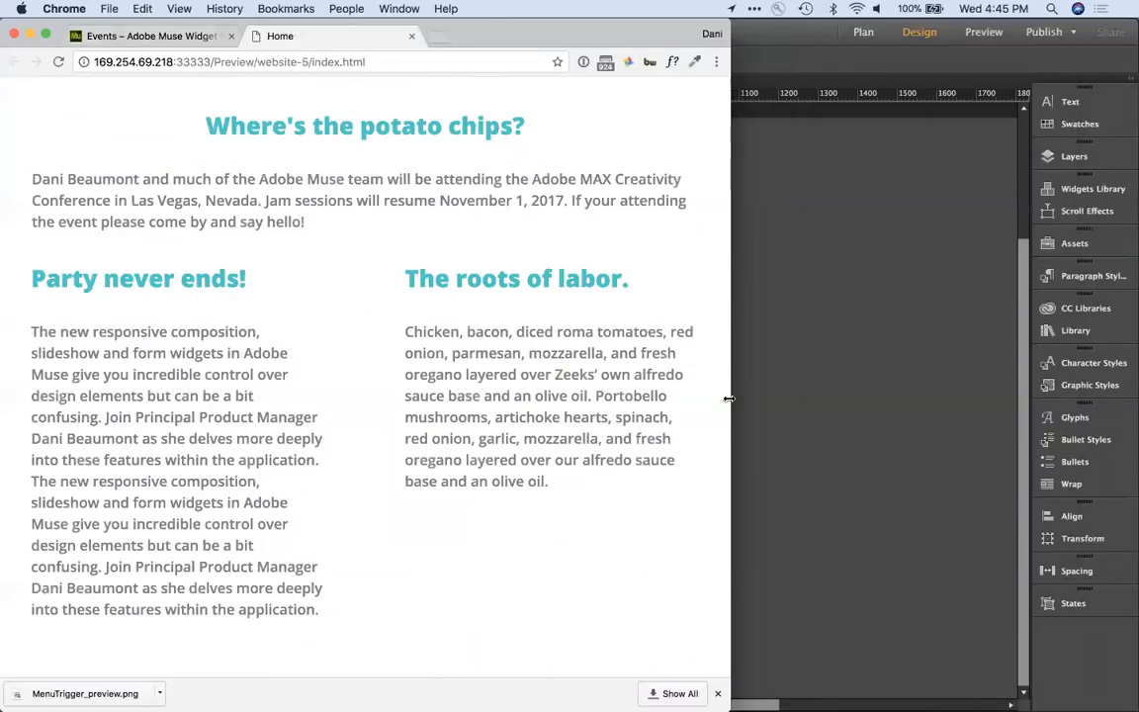
pyautogui.moveTo(728, 399); pyautogui.dragTo(687, 396)
pyautogui.moveTo(770, 399); pyautogui.dragTo(707, 400)
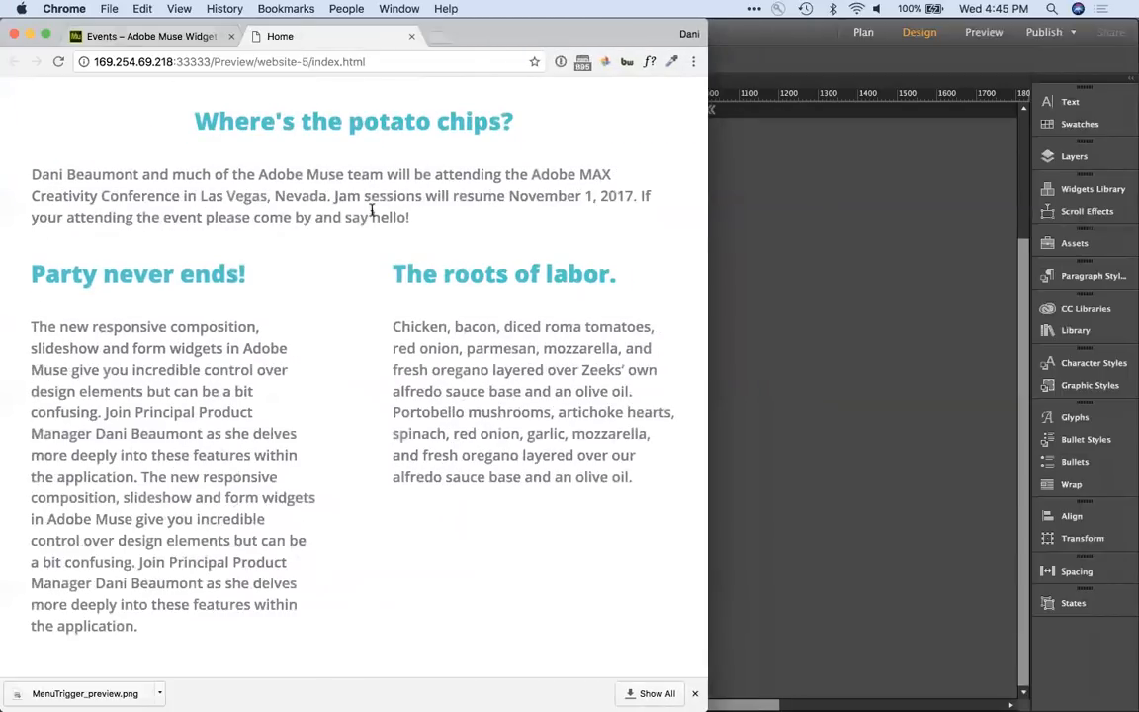
pyautogui.moveTo(733, 228); pyautogui.dragTo(577, 259)
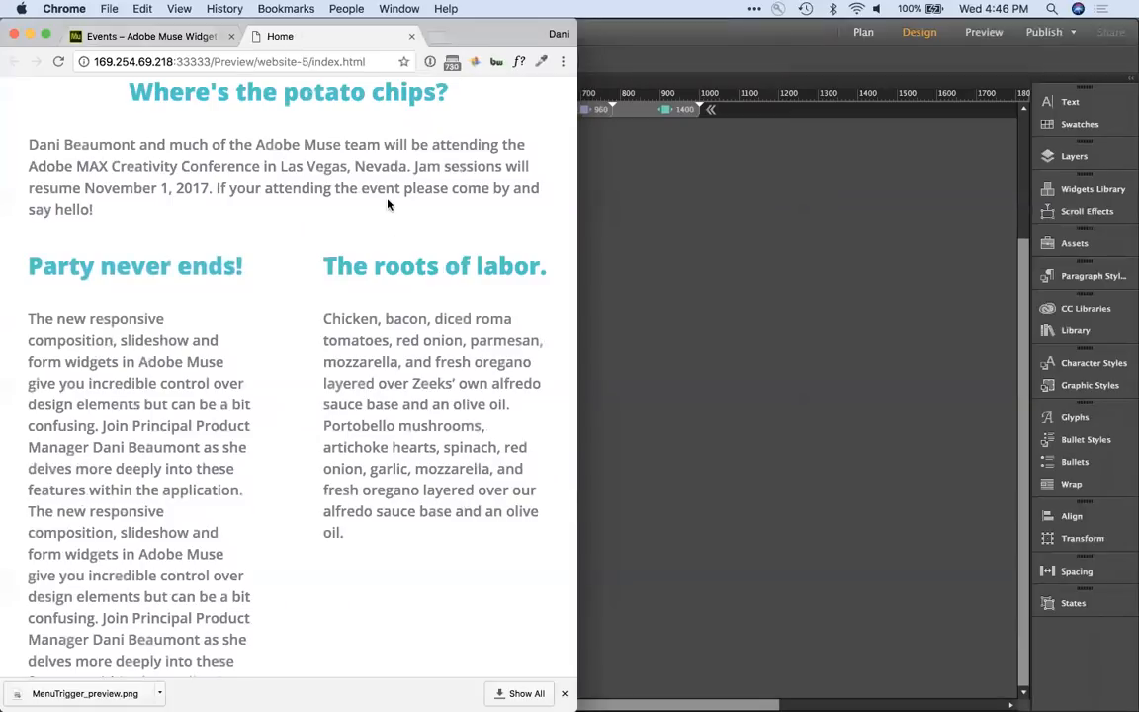
pyautogui.moveTo(117, 86); pyautogui.dragTo(463, 101)
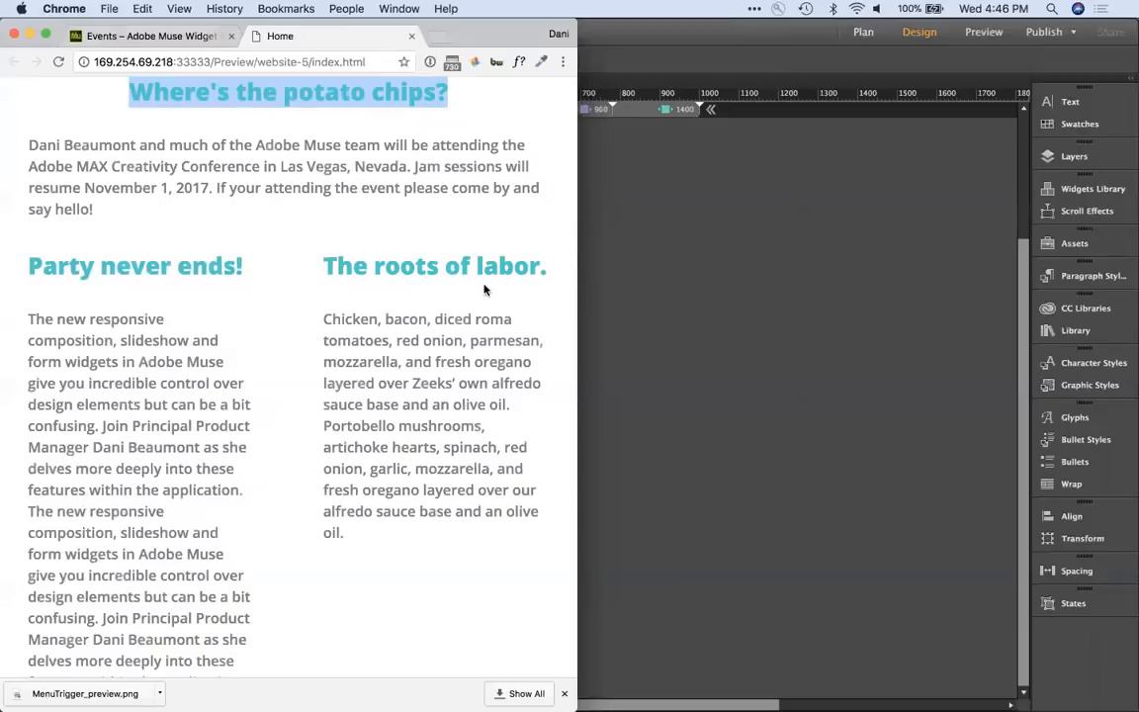
pyautogui.moveTo(575, 234); pyautogui.dragTo(433, 296)
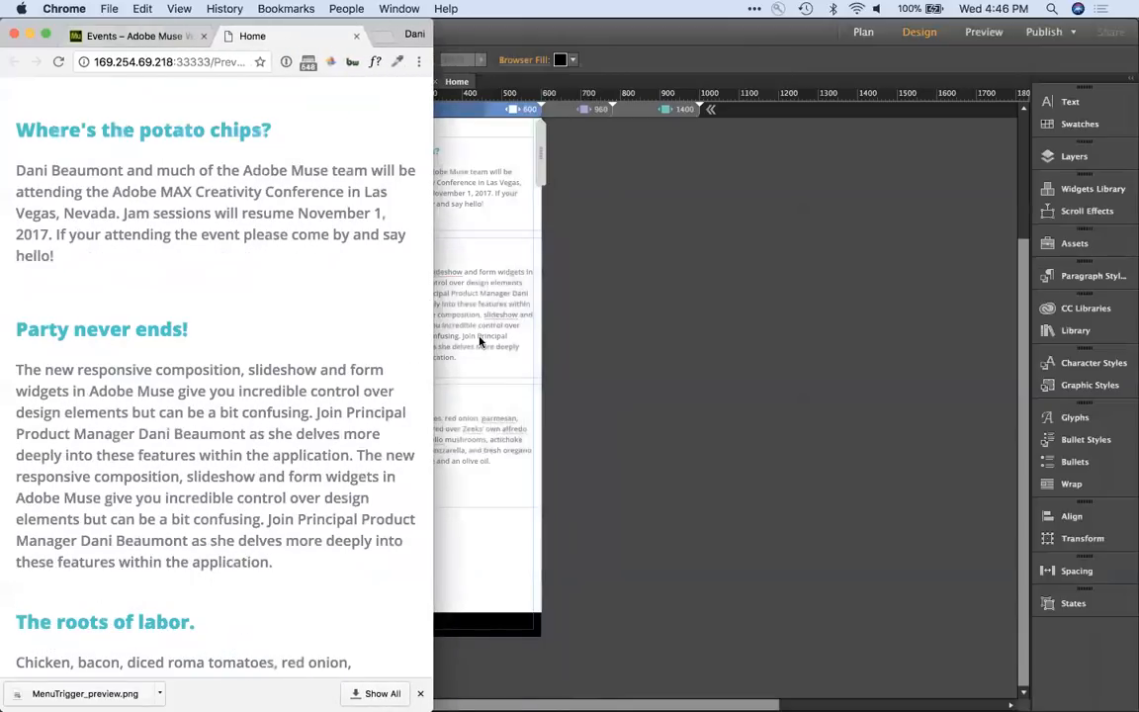
pyautogui.moveTo(431, 372); pyautogui.dragTo(433, 410)
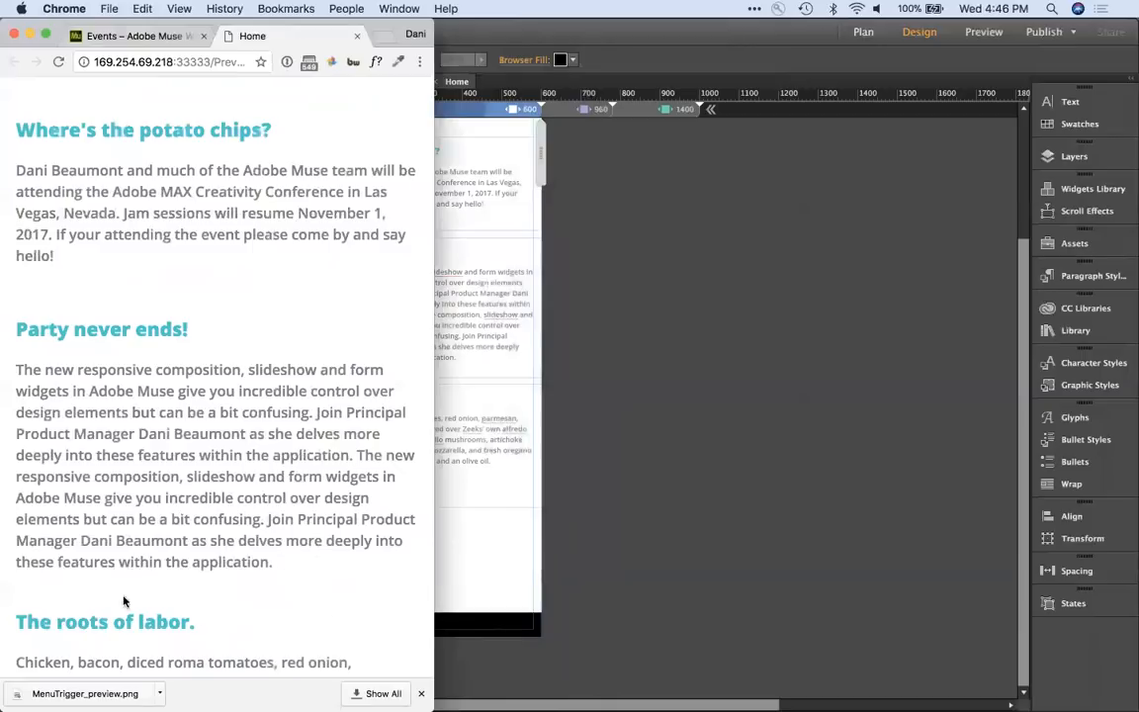
# Step: Switch back to Adobe Muse and show the Home page's 1400 px breakpoint
pyautogui.click(580, 482)
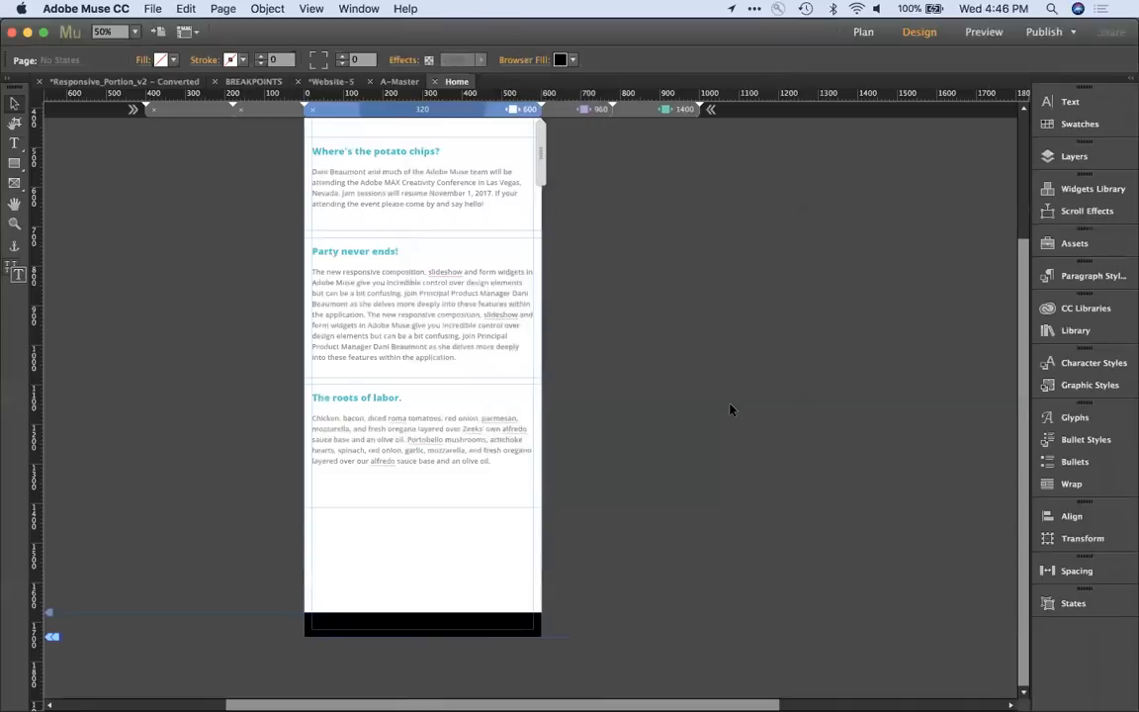
pyautogui.click(641, 107)
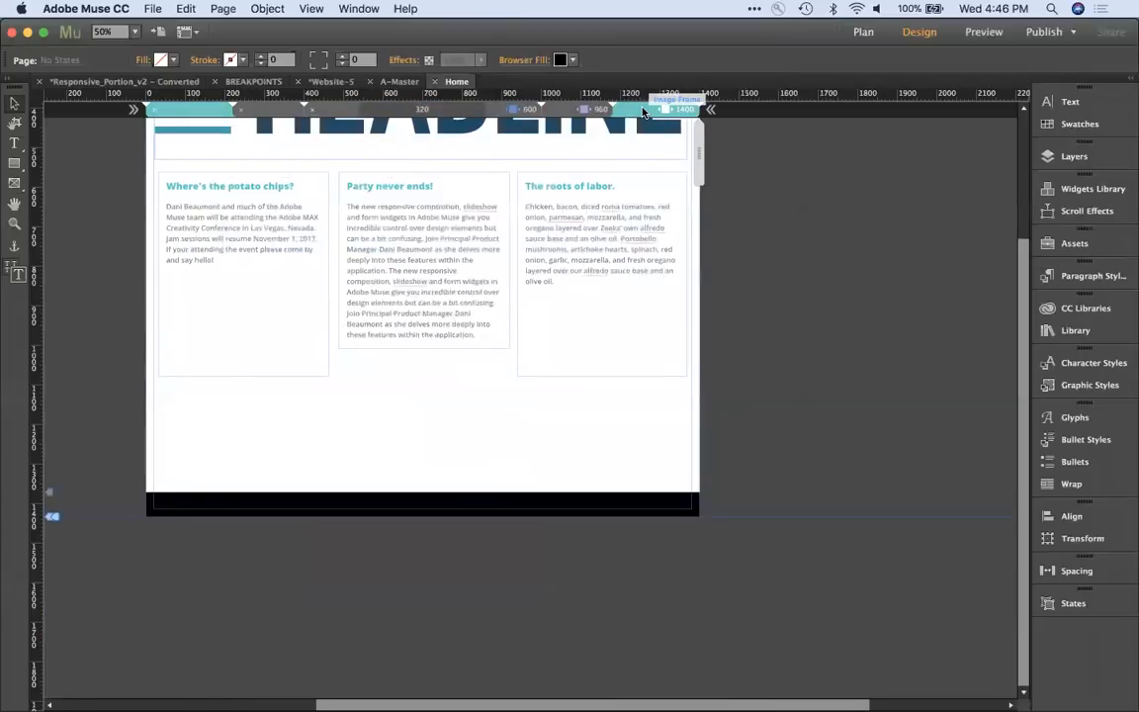
pyautogui.tripleClick(223, 213)
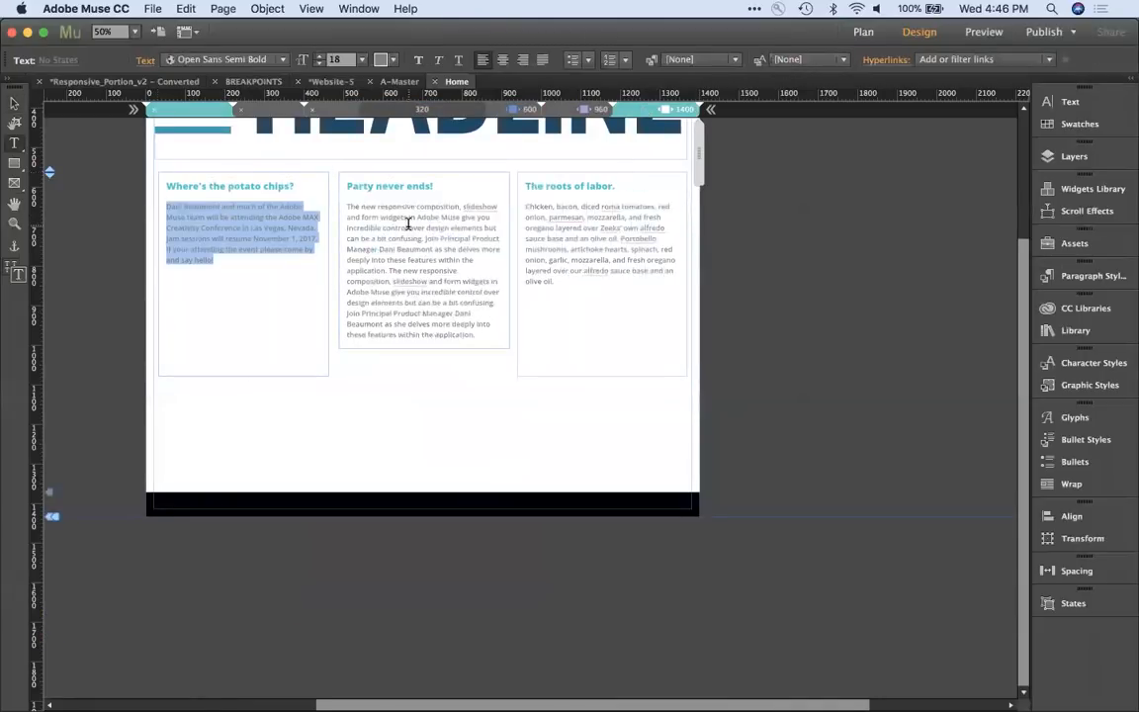
pyautogui.tripleClick(191, 185)
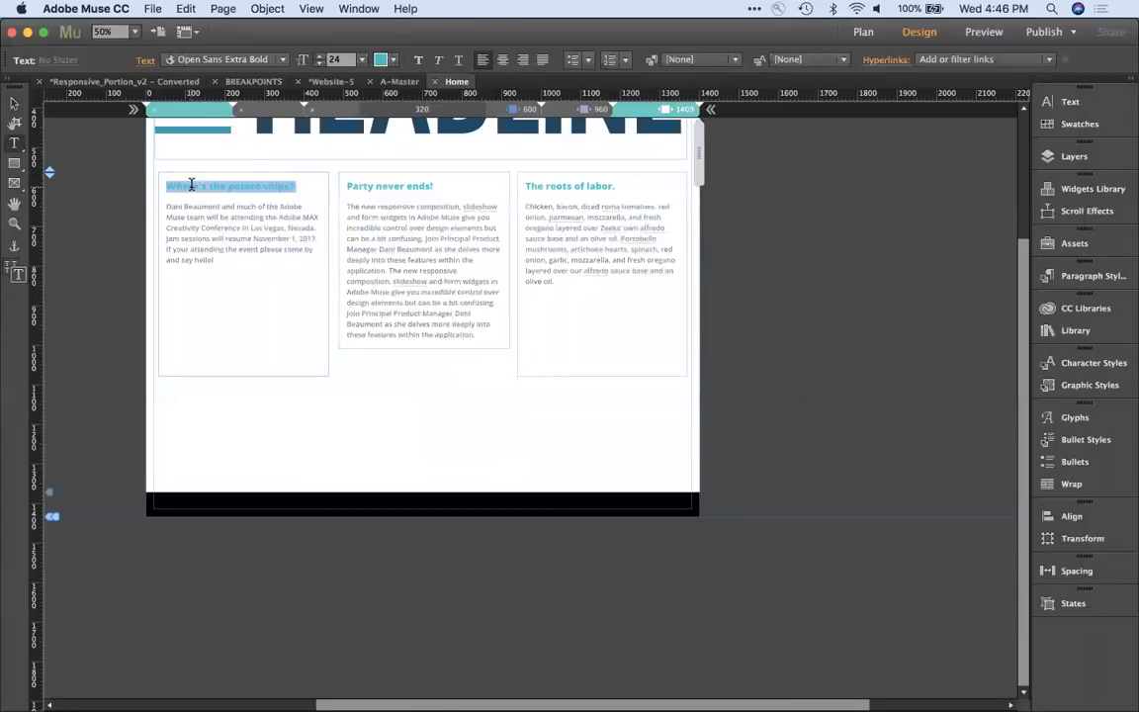
pyautogui.press('BackSpace')
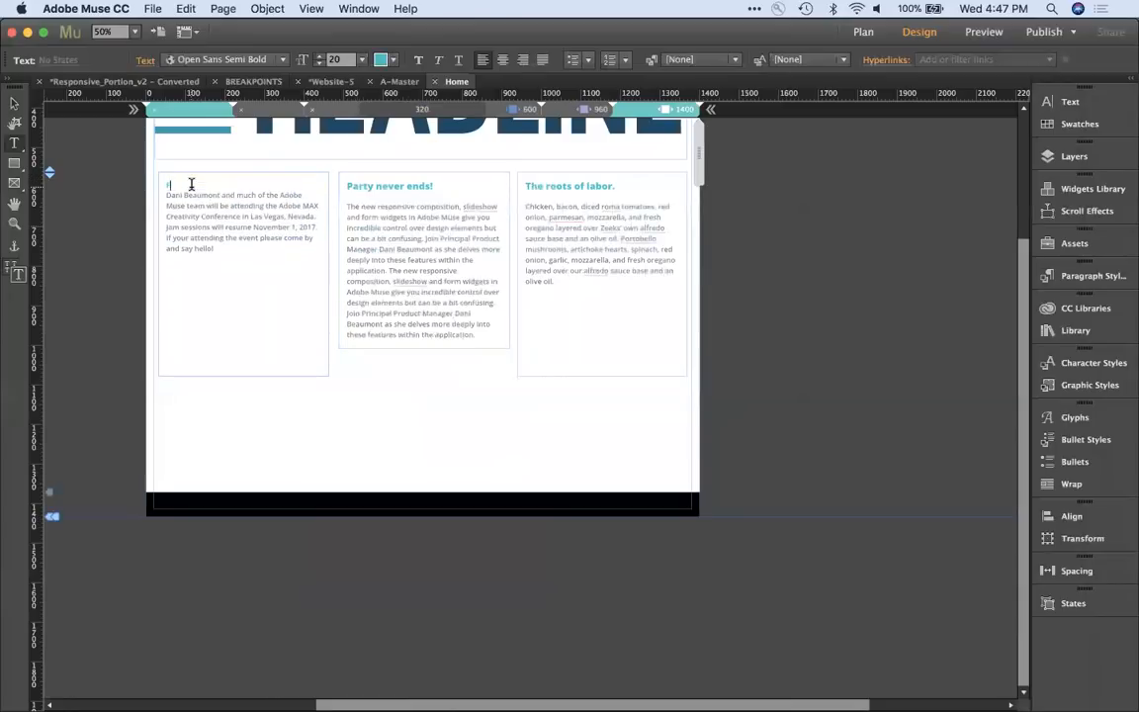
pyautogui.press('super+z')
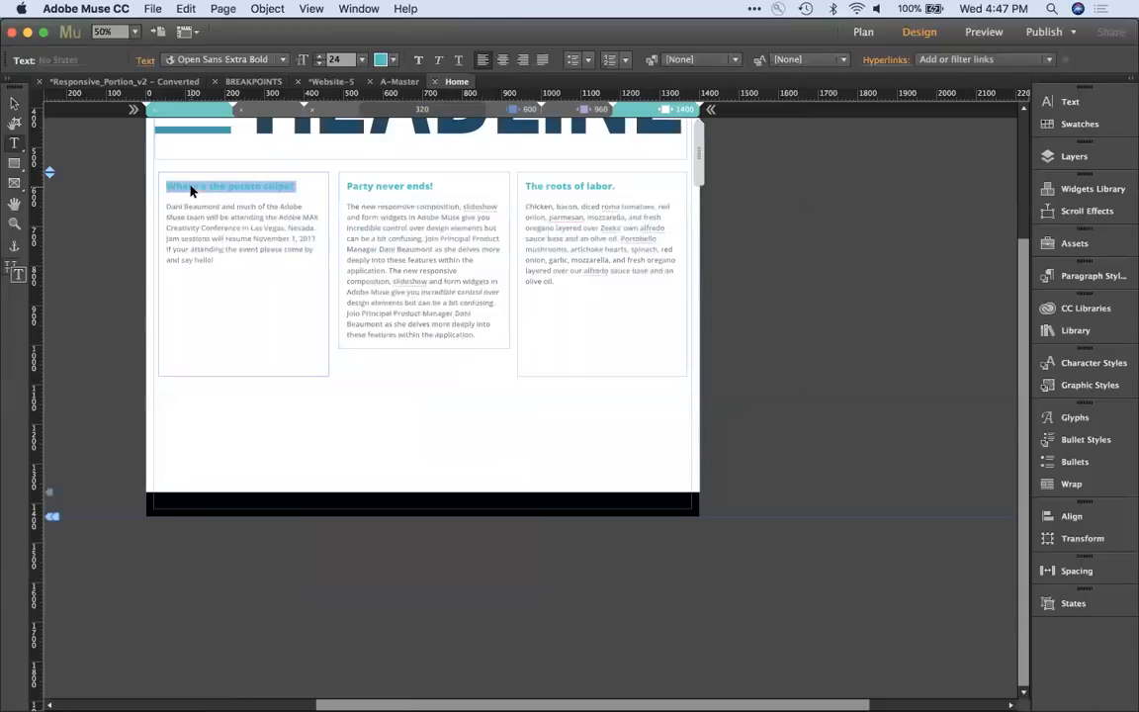
# Step: Replace the heading "Where's the potato chips?" with "Fil in my form!" at the 1400 px breakpoint
pyautogui.click(212, 184)
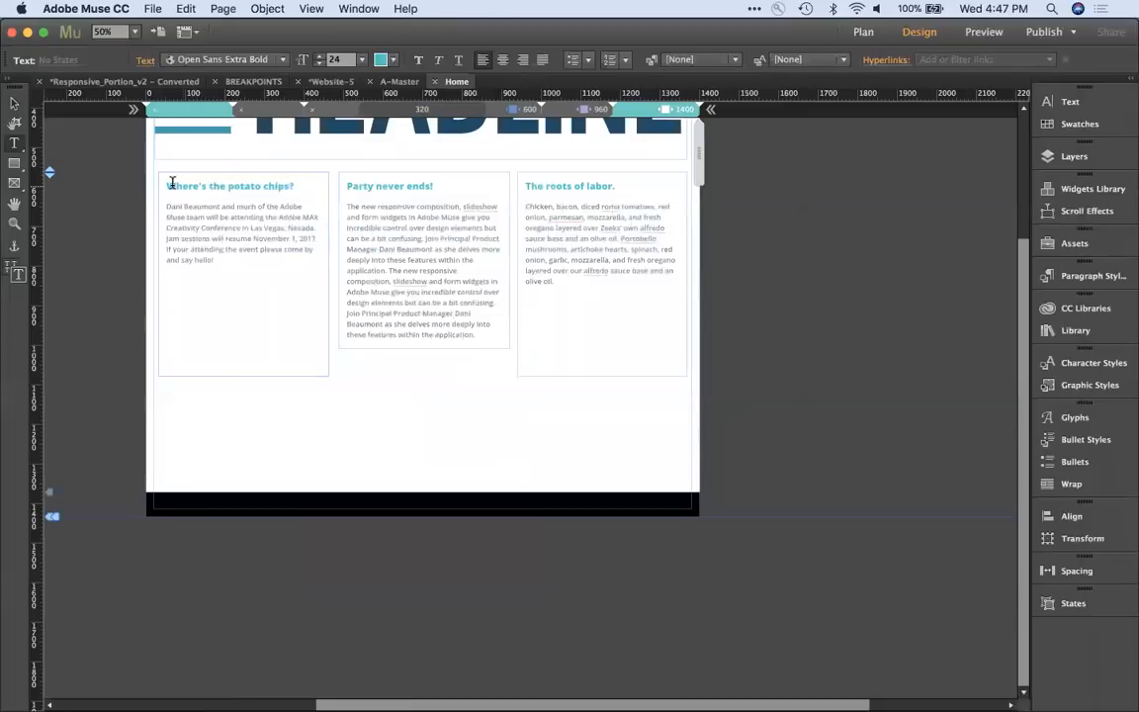
pyautogui.moveTo(176, 185); pyautogui.dragTo(301, 185)
pyautogui.write('FI')
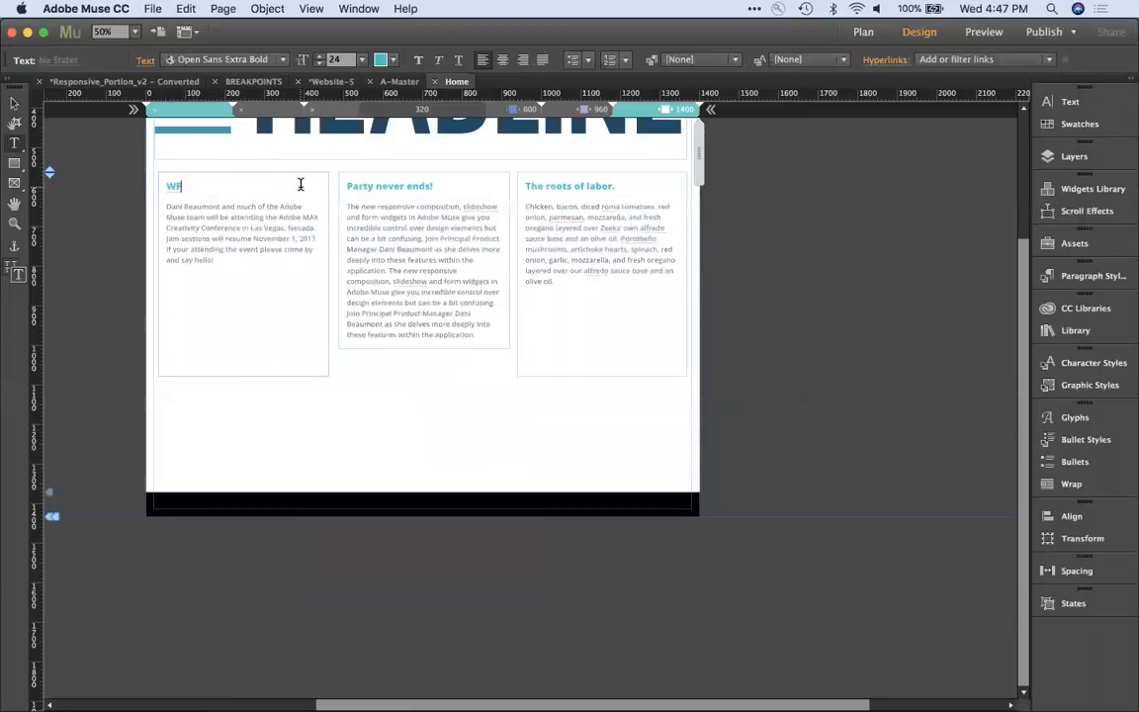
pyautogui.write('in my form!')
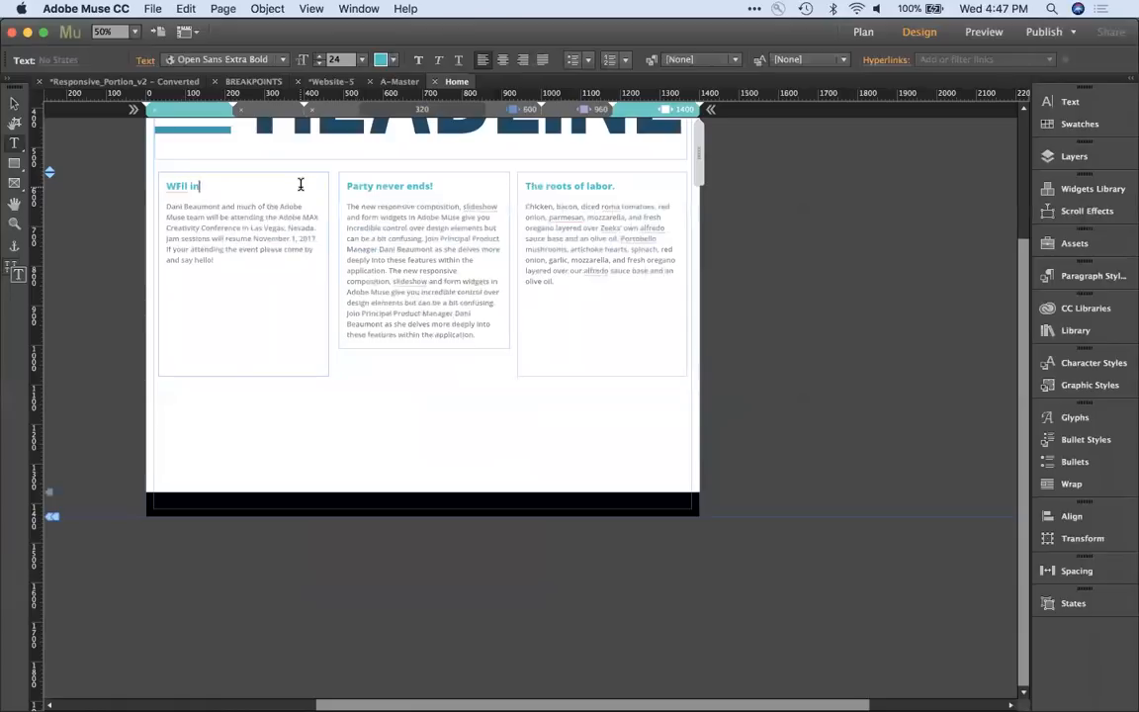
pyautogui.click(176, 186)
pyautogui.press('BackSpace')
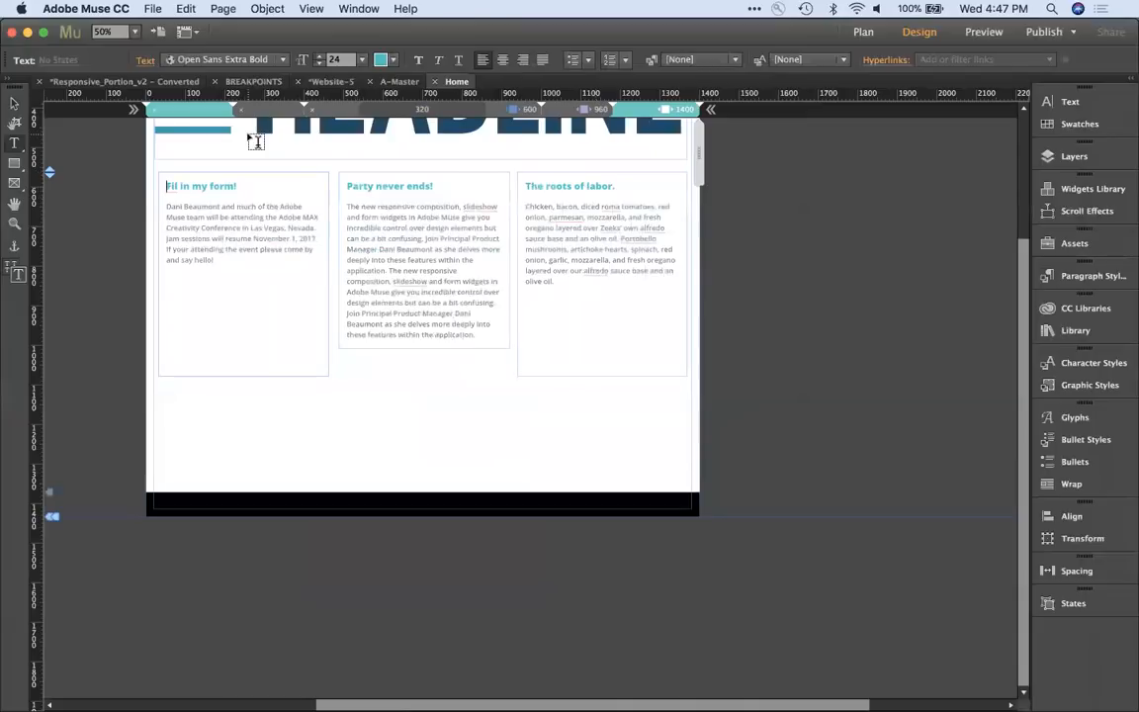
# Step: Hide the "Party never ends!" text frame in the 1400 px and 960 px breakpoints
pyautogui.click(13, 103)
pyautogui.click(418, 198)
pyautogui.rightClick(418, 198)
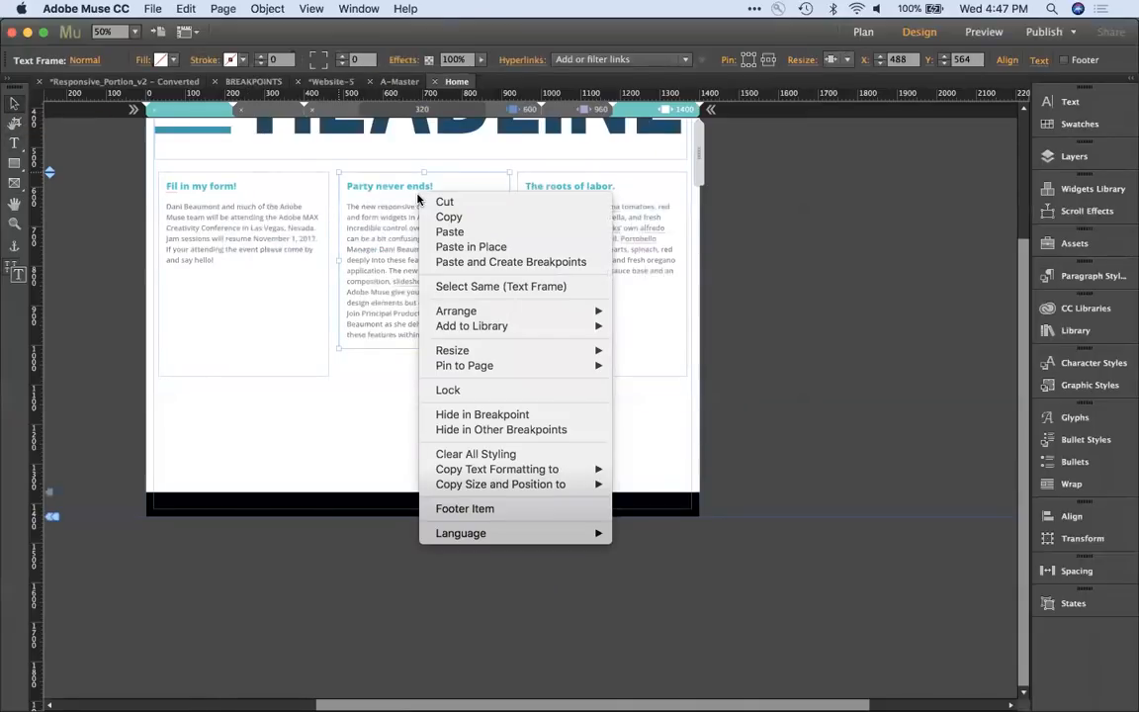
pyautogui.click(564, 413)
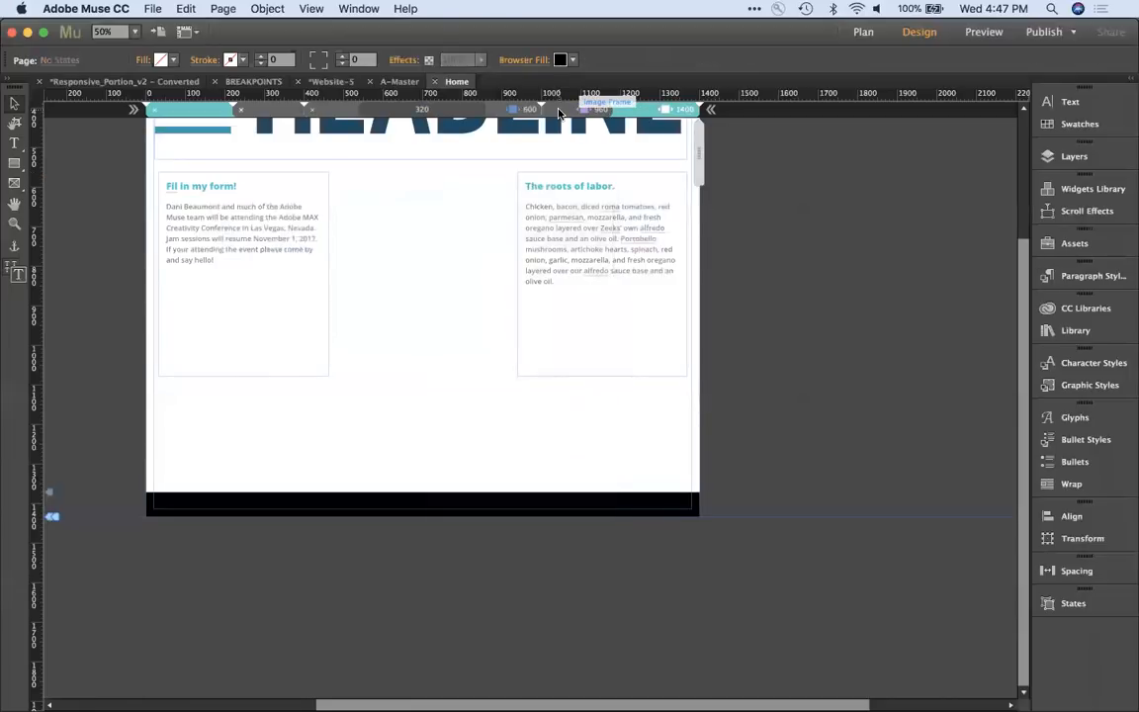
pyautogui.click(558, 111)
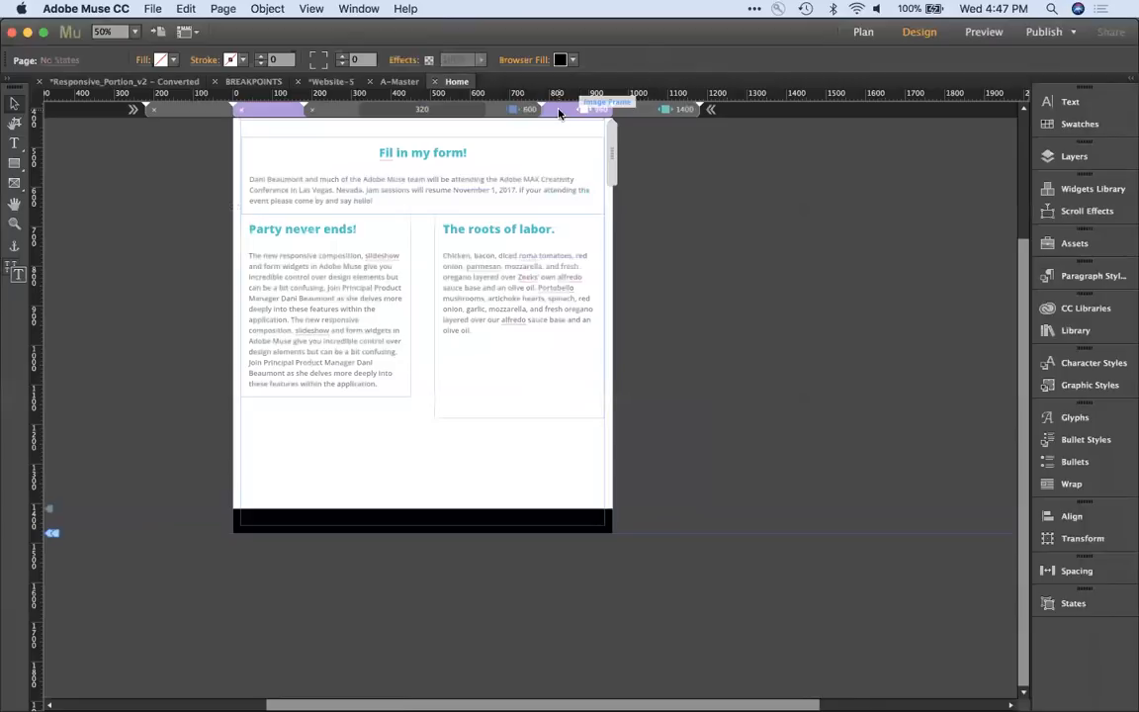
pyautogui.rightClick(324, 254)
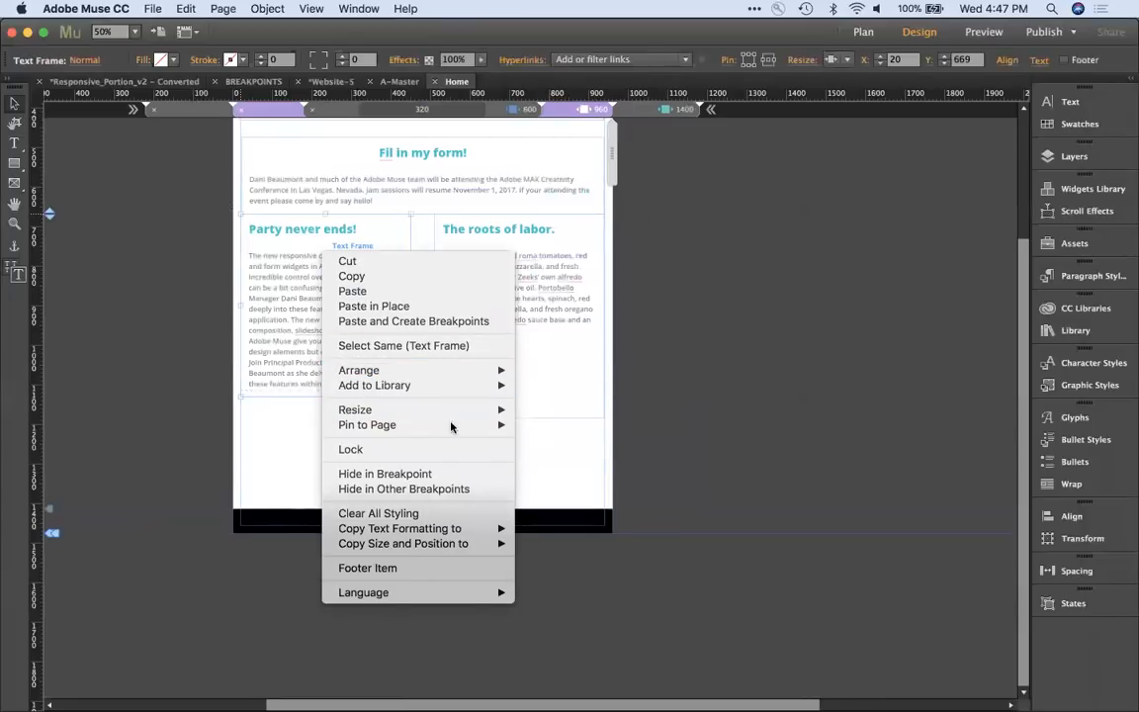
pyautogui.click(440, 476)
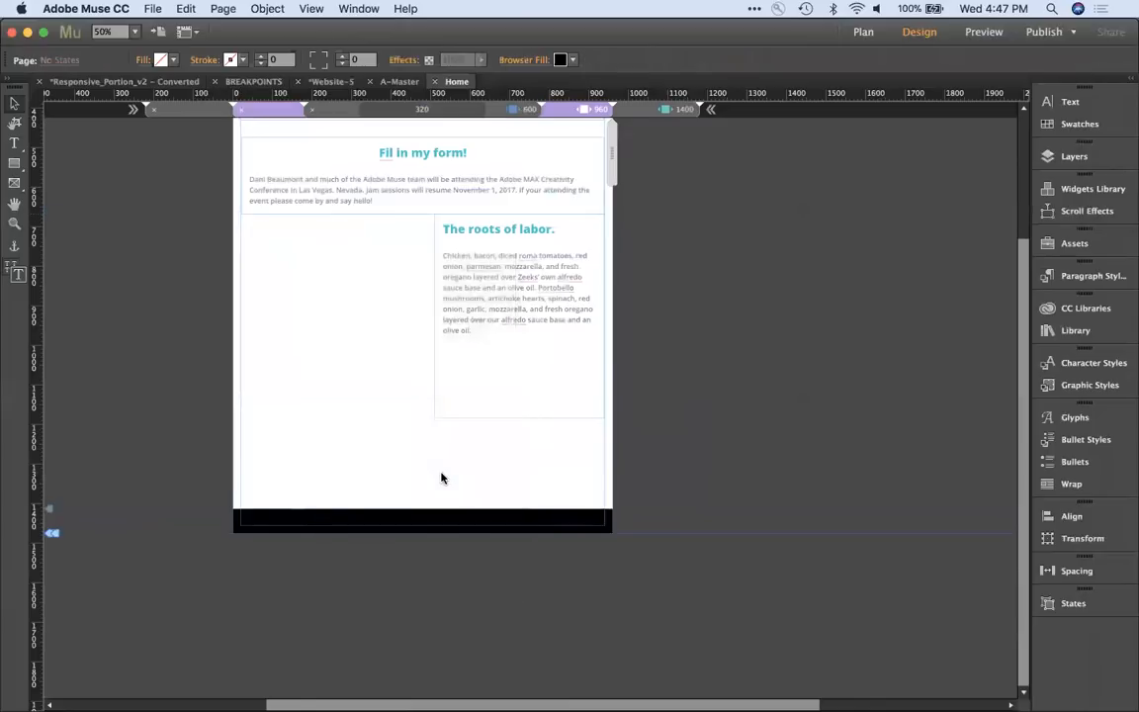
# Step: Hide the "Fil in my form!" text frame in the 600 px breakpoint
pyautogui.click(446, 106)
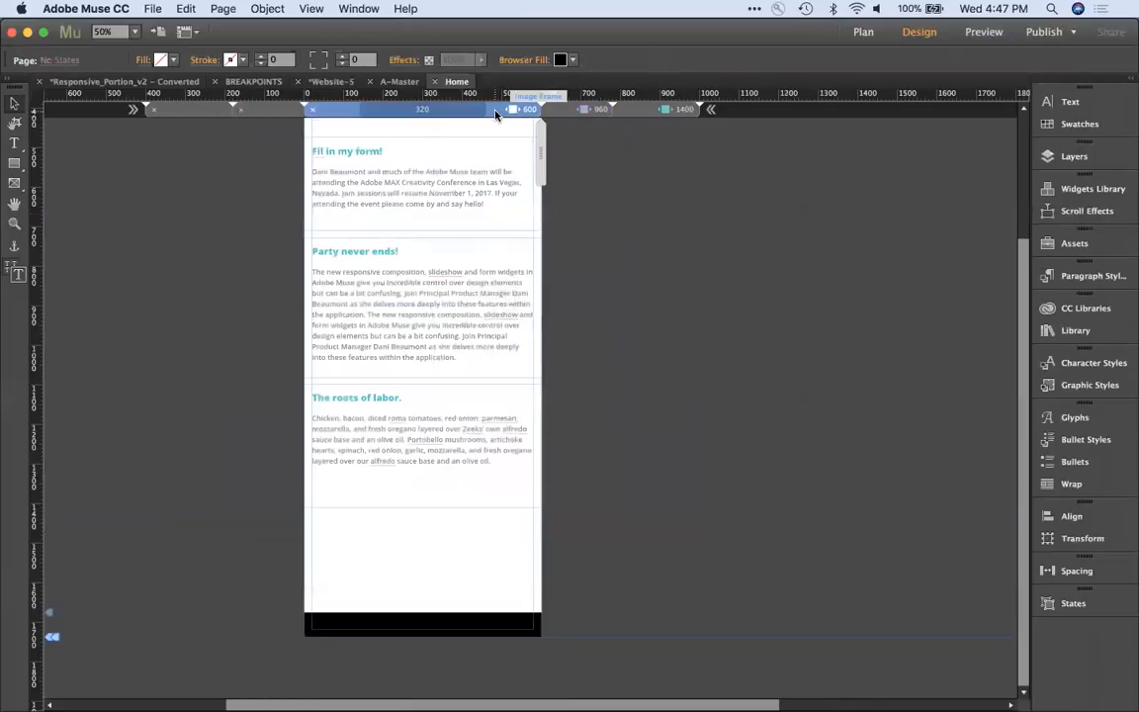
pyautogui.click(376, 191)
pyautogui.rightClick(378, 192)
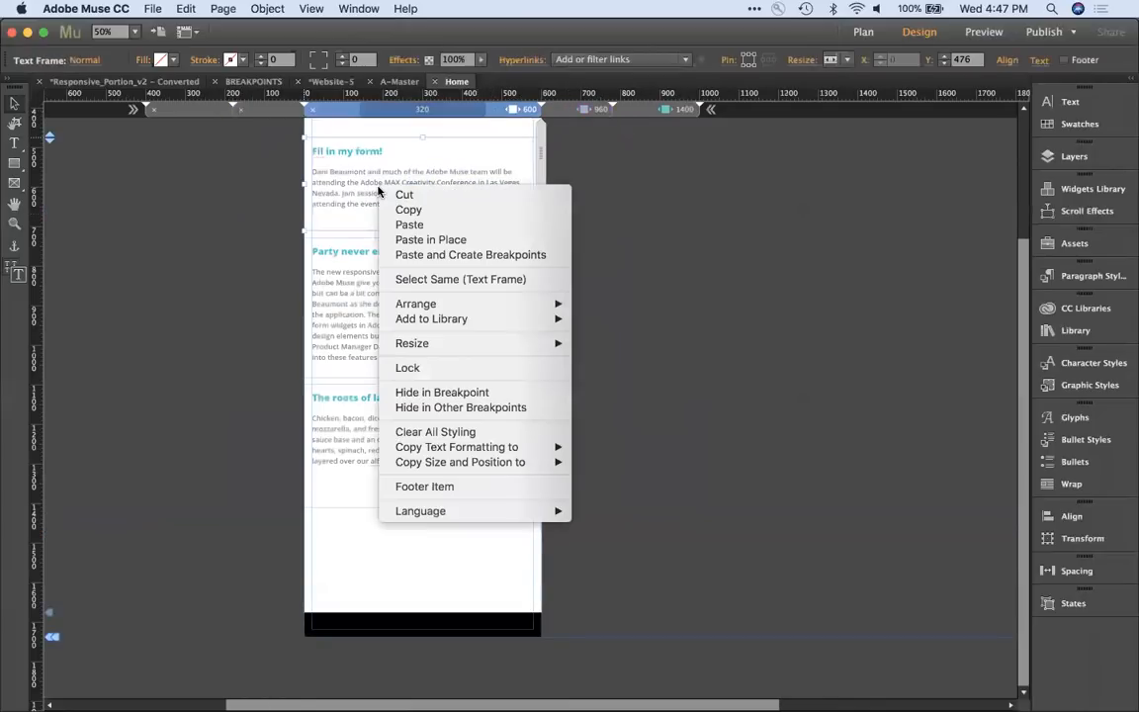
pyautogui.click(512, 392)
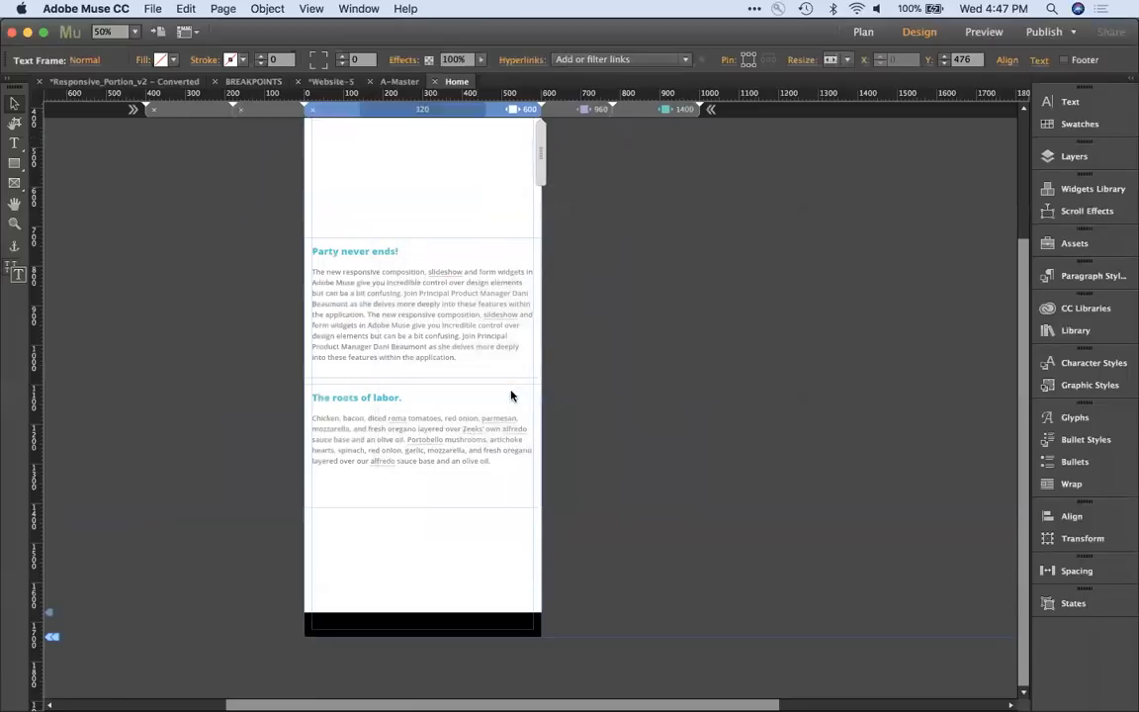
# Step: Replace the heading "Party never ends!" with "Hey go to the desktop to fill in the form!" at the 600 px breakpoint
pyautogui.doubleClick(353, 253)
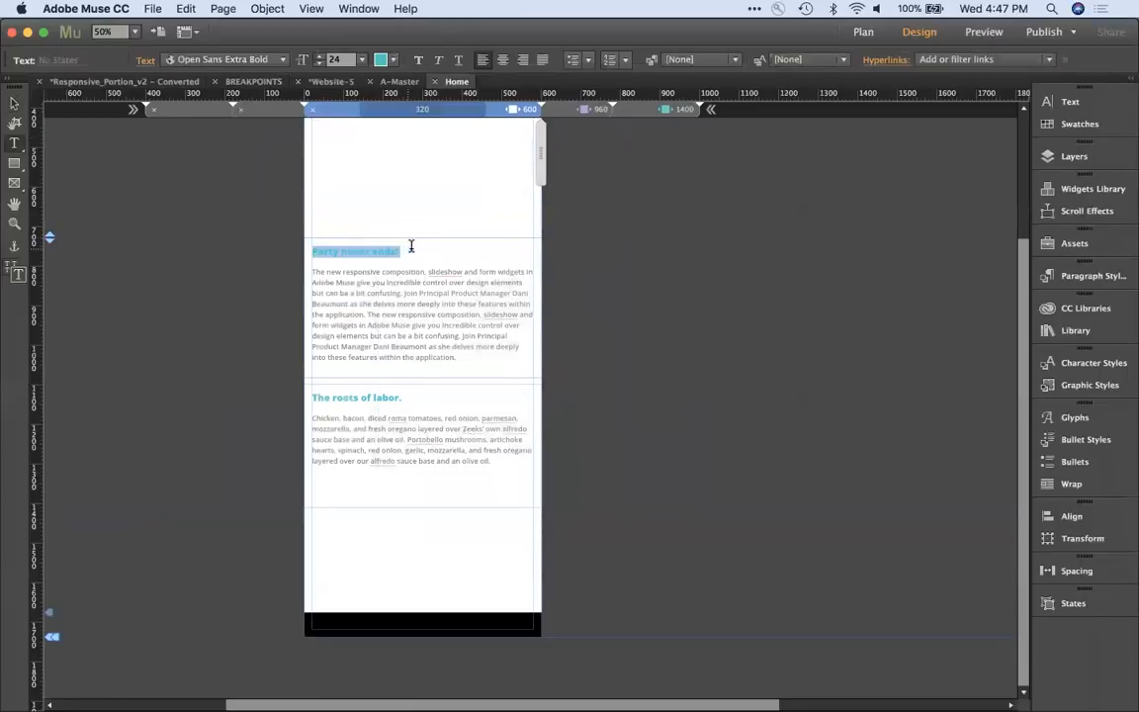
pyautogui.click(399, 252)
pyautogui.moveTo(399, 252); pyautogui.dragTo(303, 245)
pyautogui.write('Hey come')
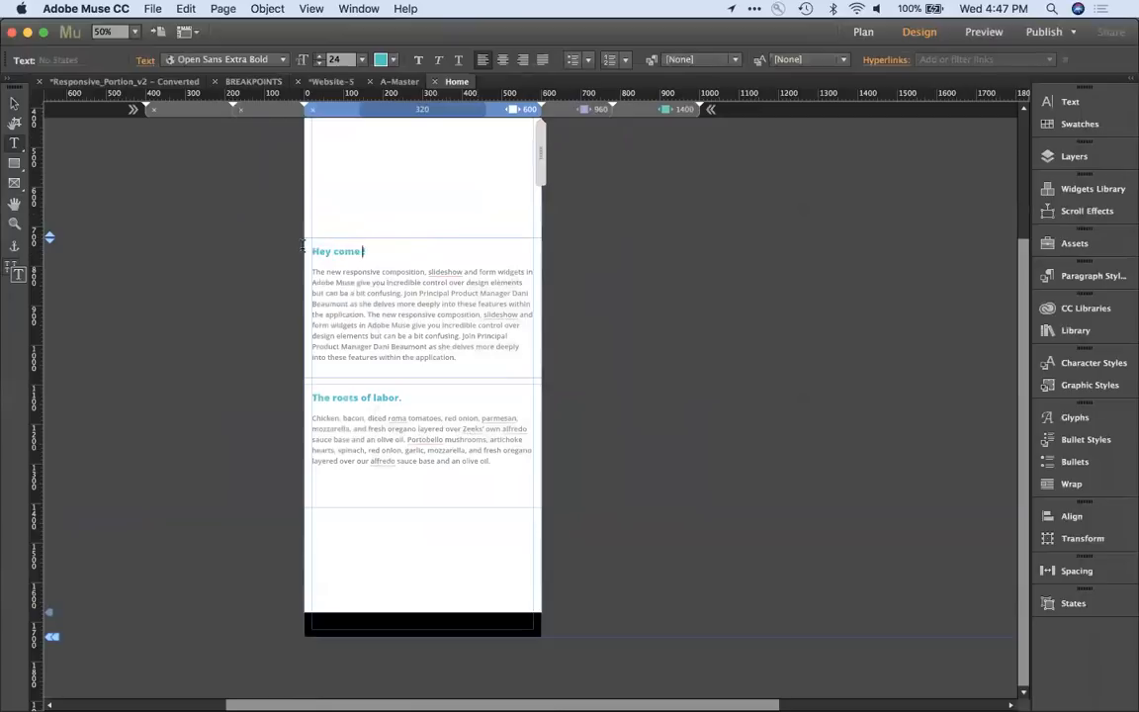
pyautogui.write(' by and fil !')
pyautogui.press('BackSpace')
pyautogui.press('BackSpace')
pyautogui.press('BackSpace')
pyautogui.press('BackSpace')
pyautogui.press('BackSpace')
pyautogui.press('BackSpace')
pyautogui.press('BackSpace')
pyautogui.press('BackSpace')
pyautogui.press('BackSpace')
pyautogui.press('BackSpace')
pyautogui.press('BackSpace')
pyautogui.press('BackSpace')
pyautogui.press('BackSpace')
pyautogui.press('BackSpace')
pyautogui.press('BackSpace')
pyautogui.press('BackSpace')
pyautogui.press('BackSpace')
pyautogui.write('go to the desktop to fill in the form!')
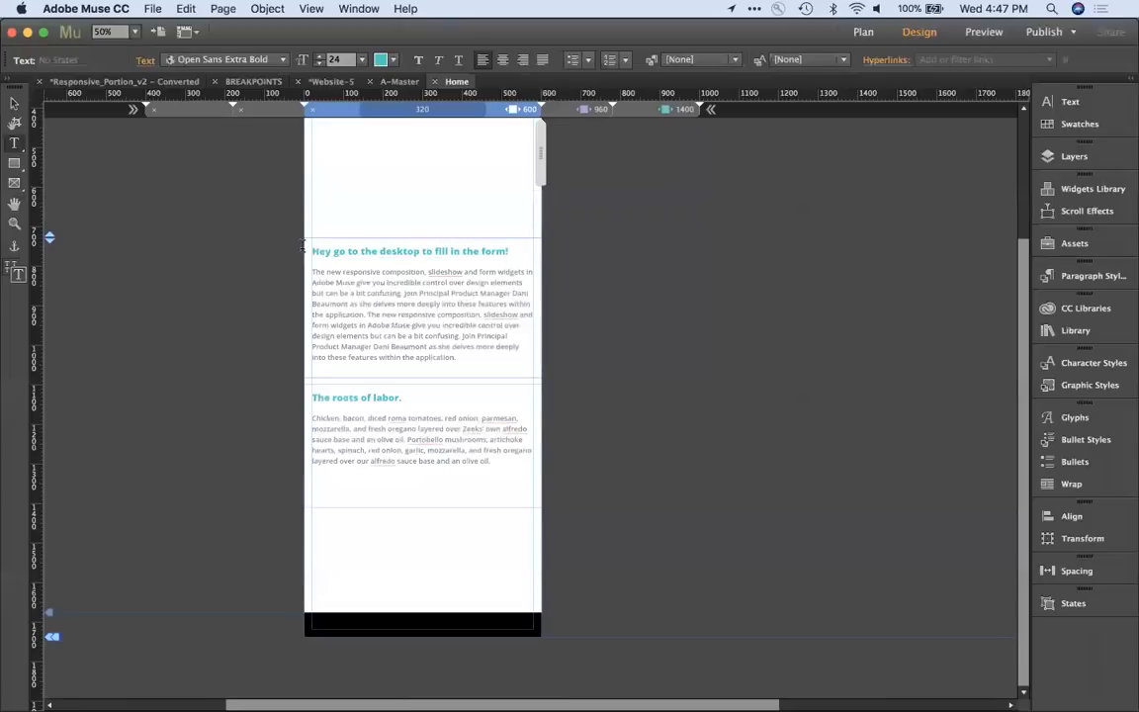
pyautogui.click(16, 103)
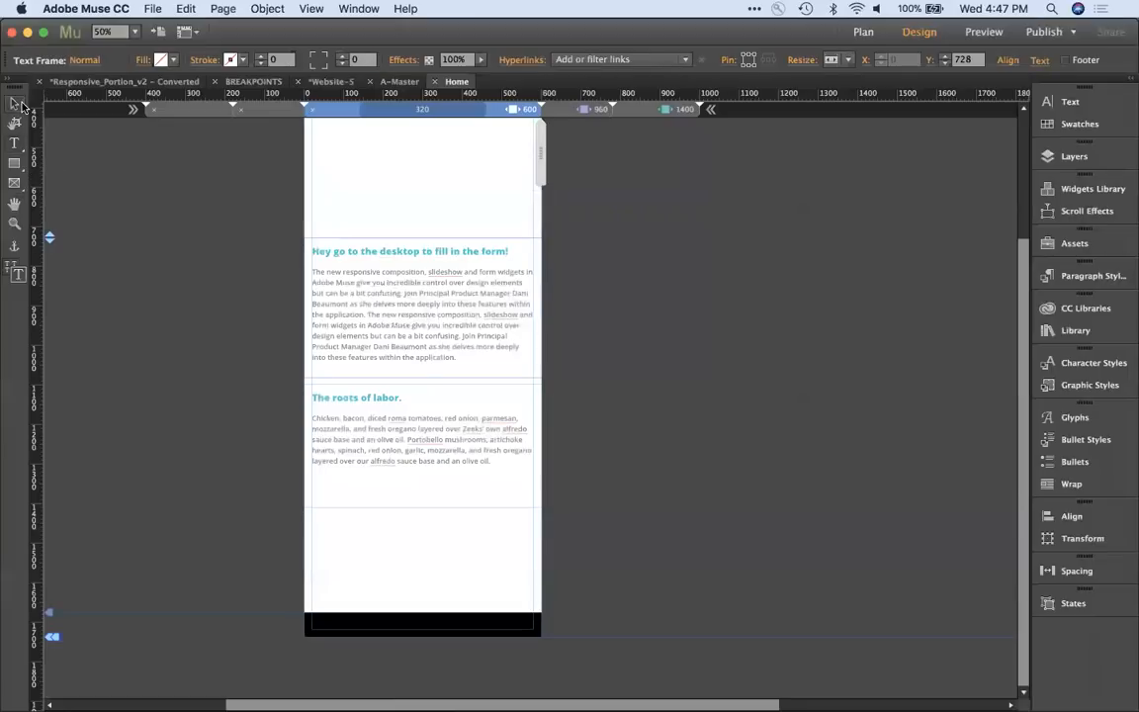
# Step: Move the "Hey go to the desktop to fill in the form!" frame and the content below it up to about Y 514
pyautogui.rightClick(432, 297)
pyautogui.click(204, 306)
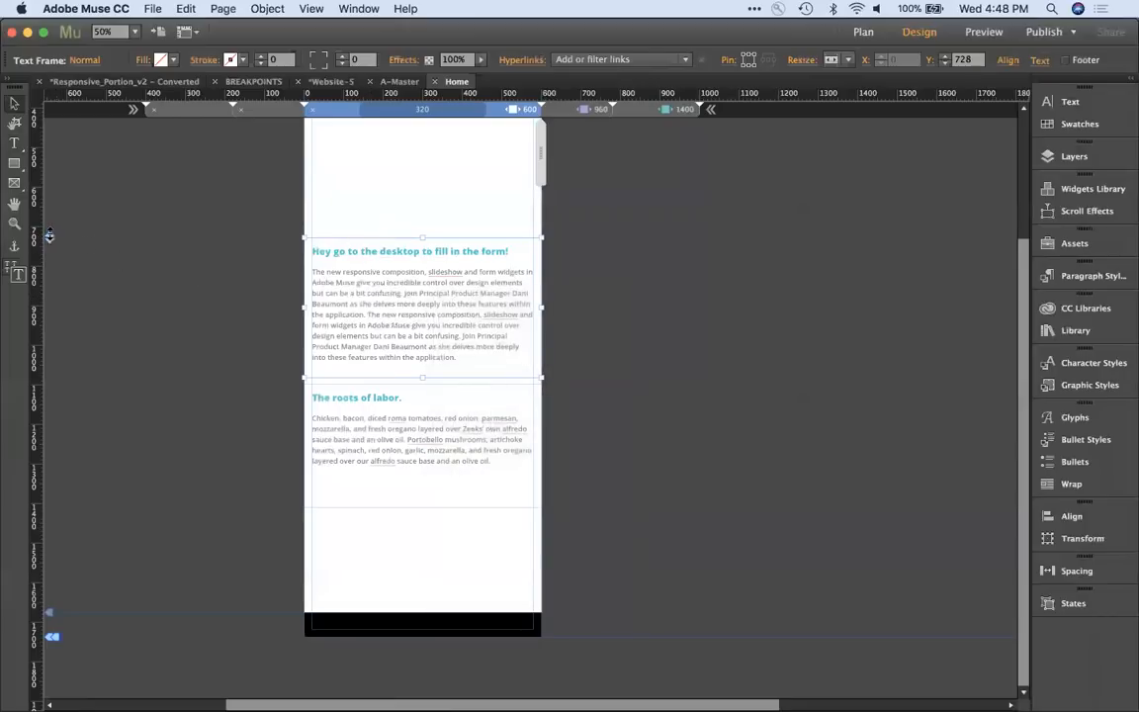
pyautogui.moveTo(48, 235); pyautogui.dragTo(48, 153)
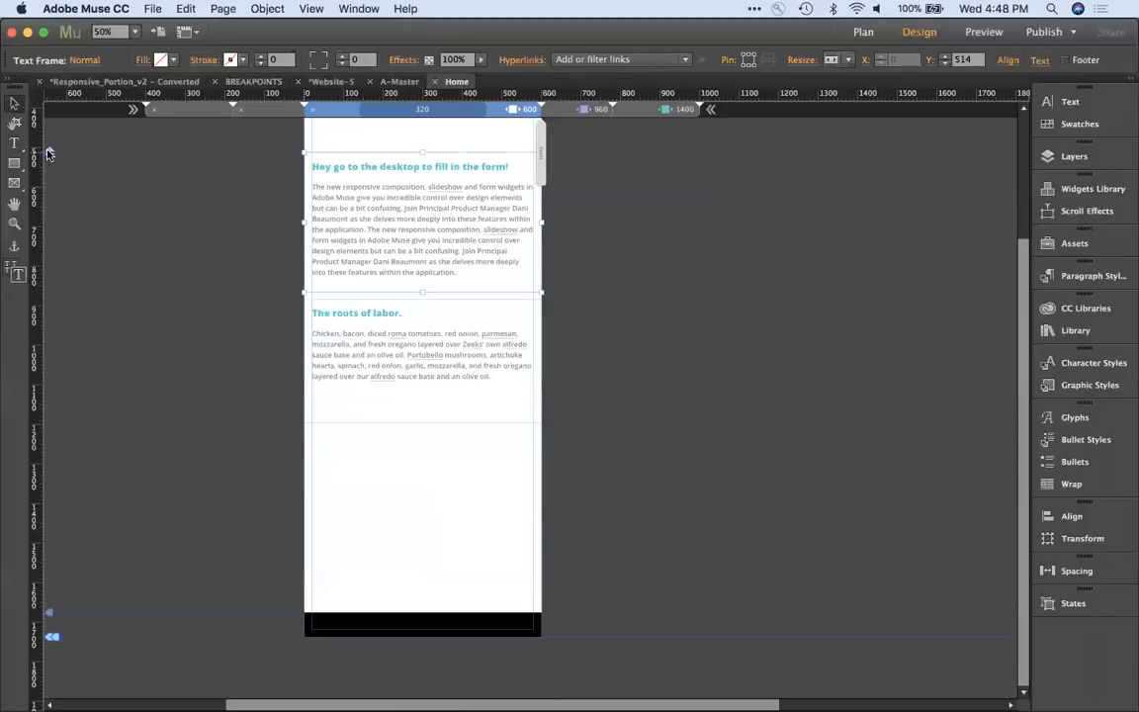
pyautogui.click(687, 222)
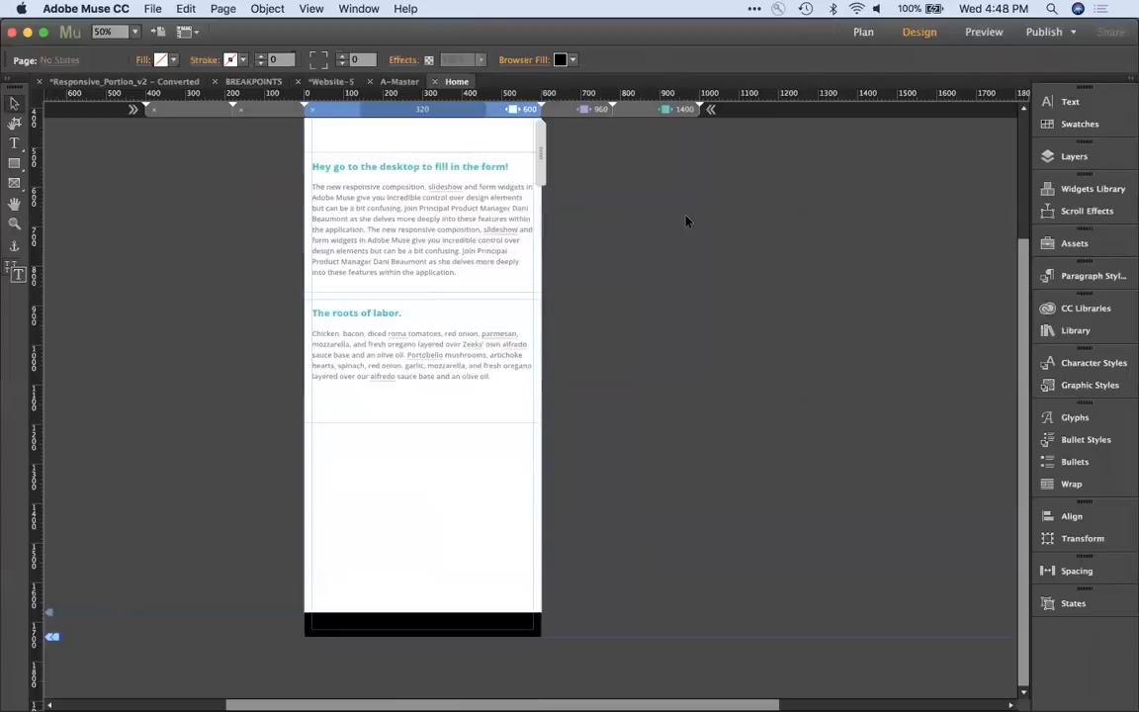
# Step: Switch to the BREAKPOINTS page of the Responsive_Portion_v2 site and show its 3-column grid header
pyautogui.scroll(3, 687, 221)
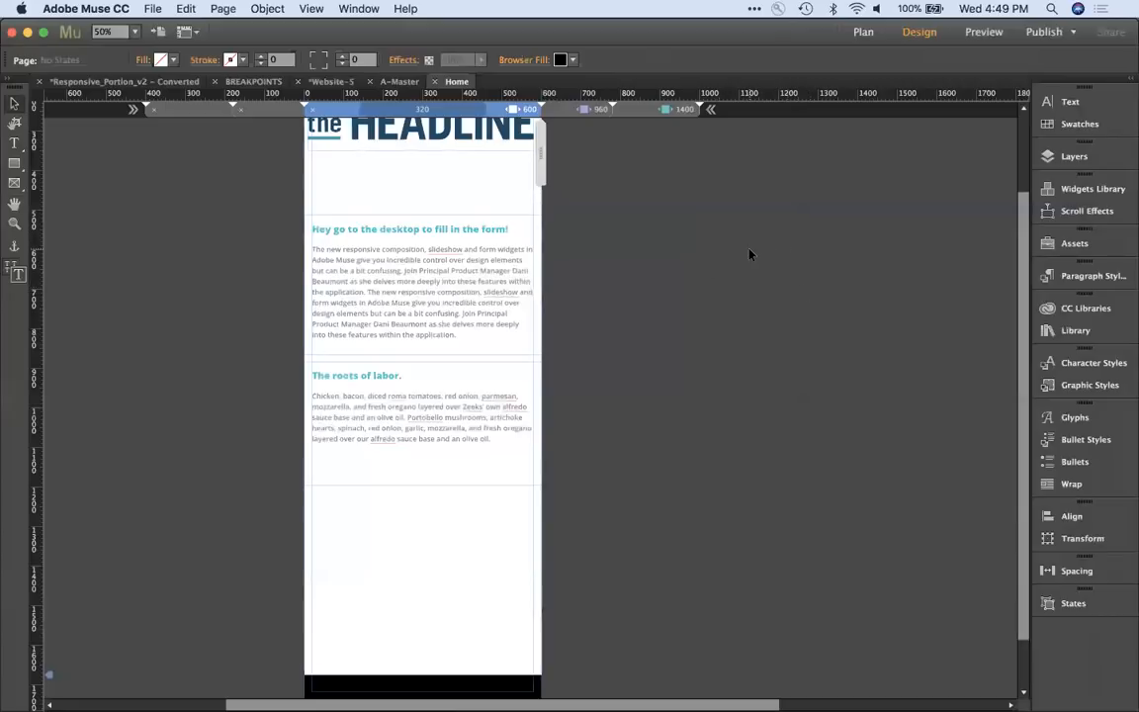
pyautogui.scroll(5, 748, 254)
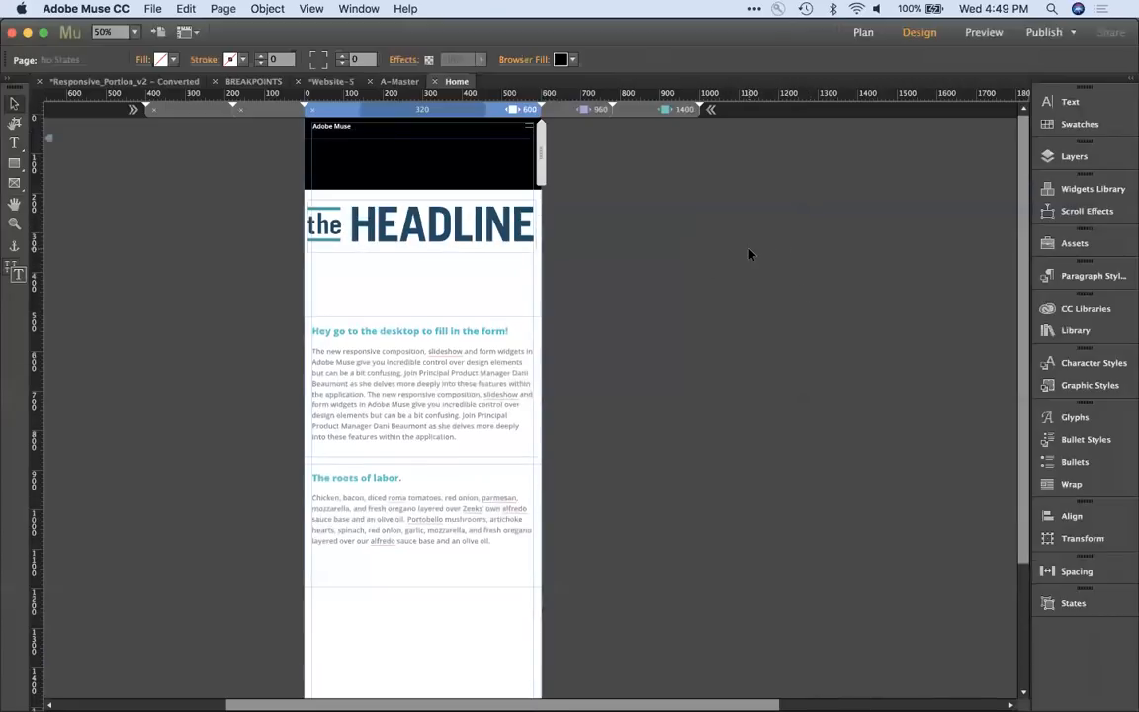
pyautogui.click(354, 9)
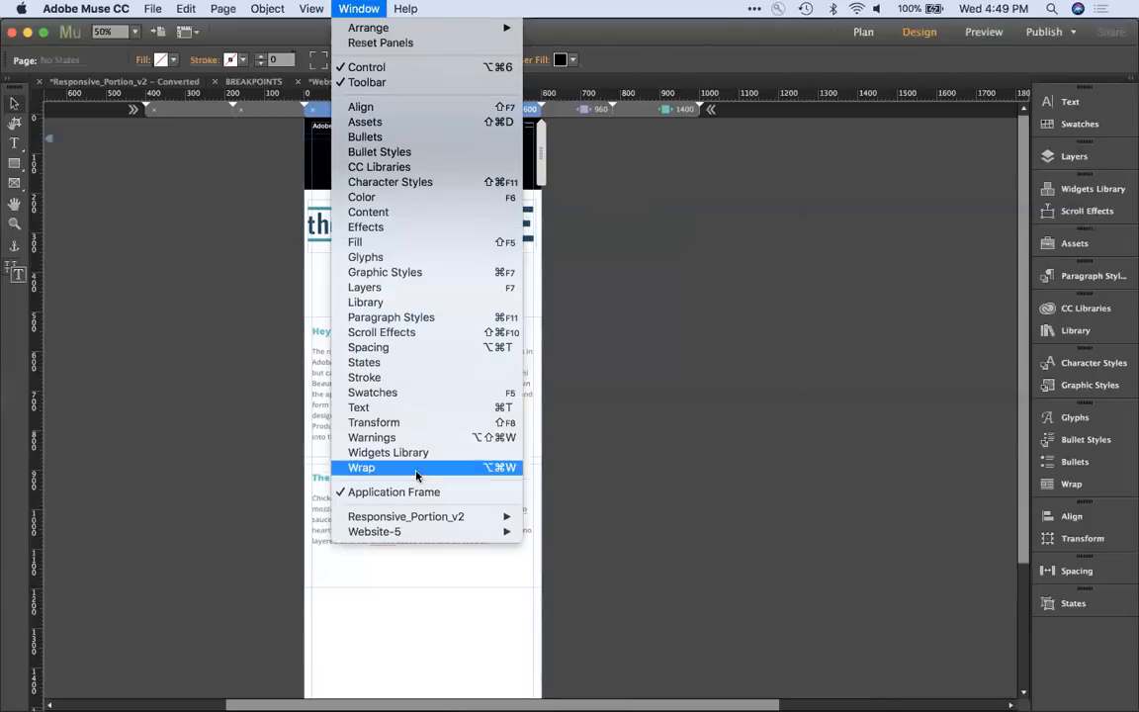
pyautogui.moveTo(417, 534)
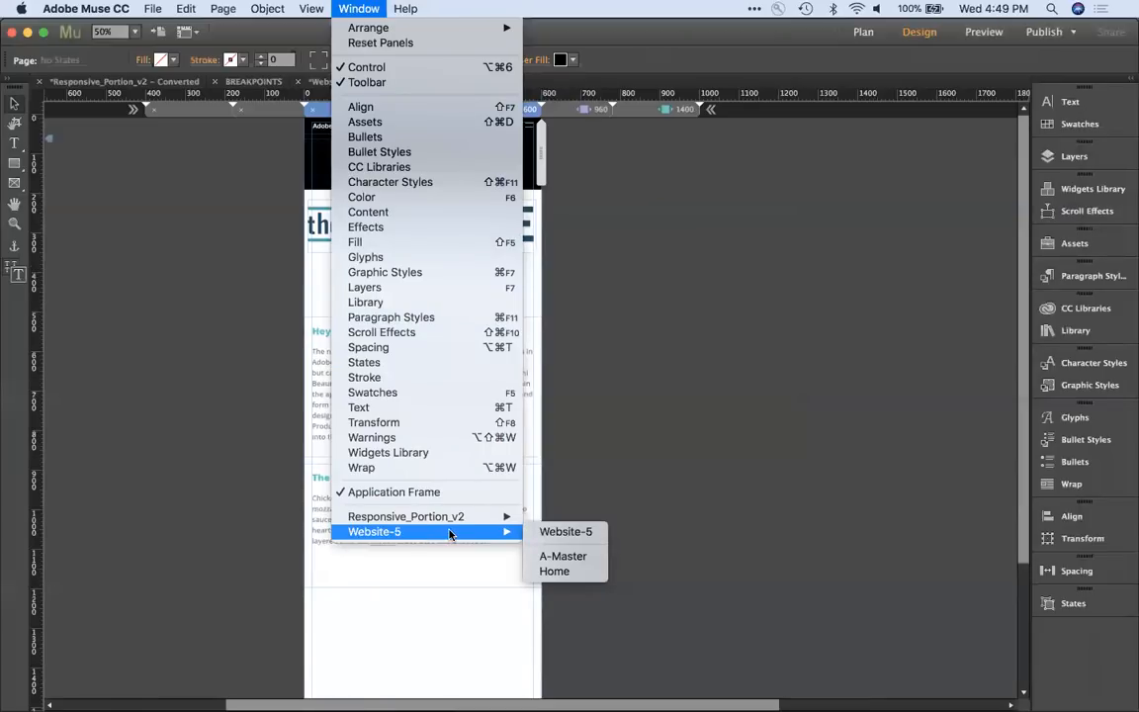
pyautogui.moveTo(504, 516)
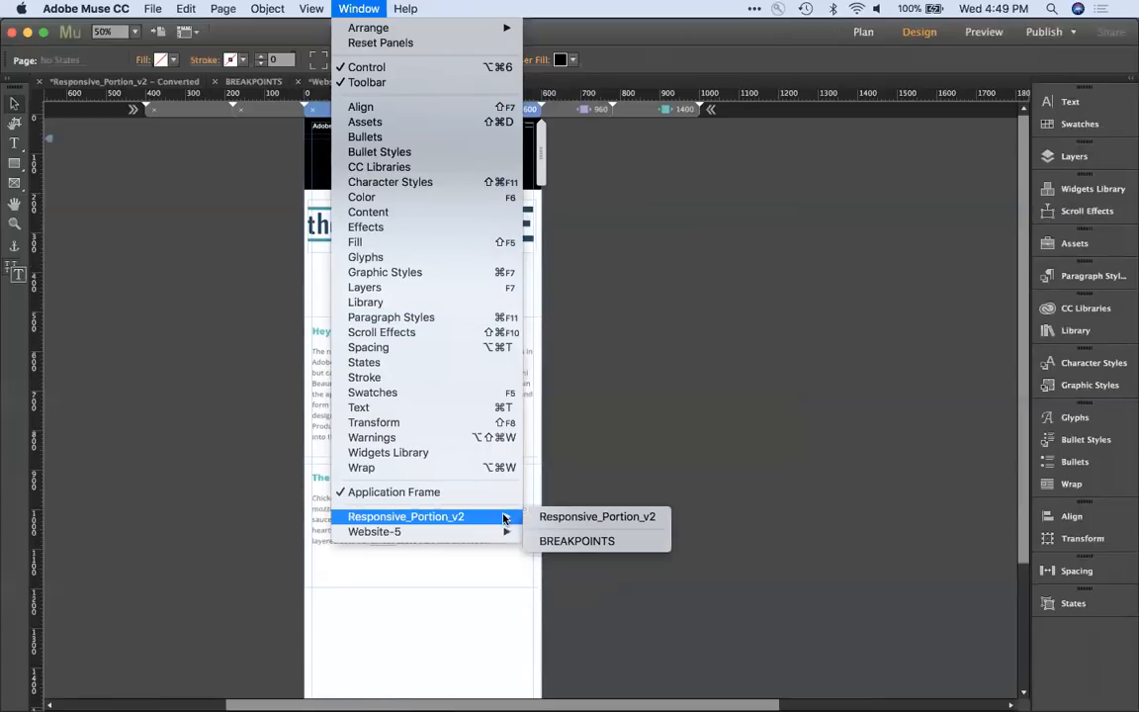
pyautogui.click(593, 542)
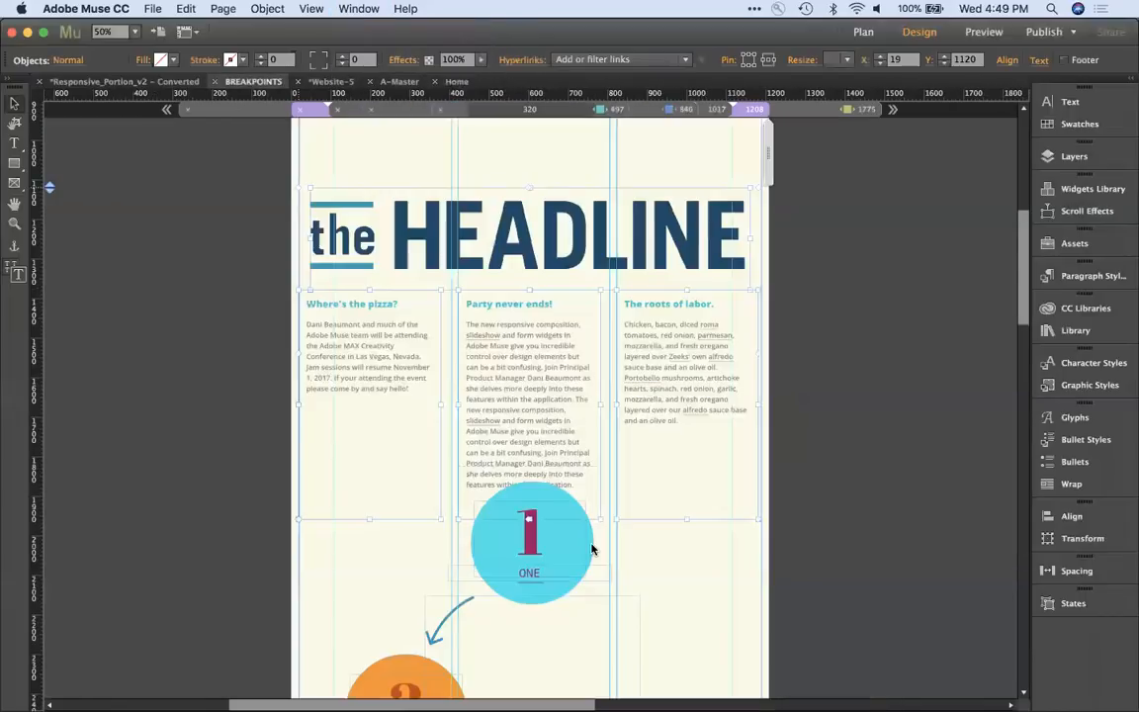
pyautogui.scroll(5, 735, 365)
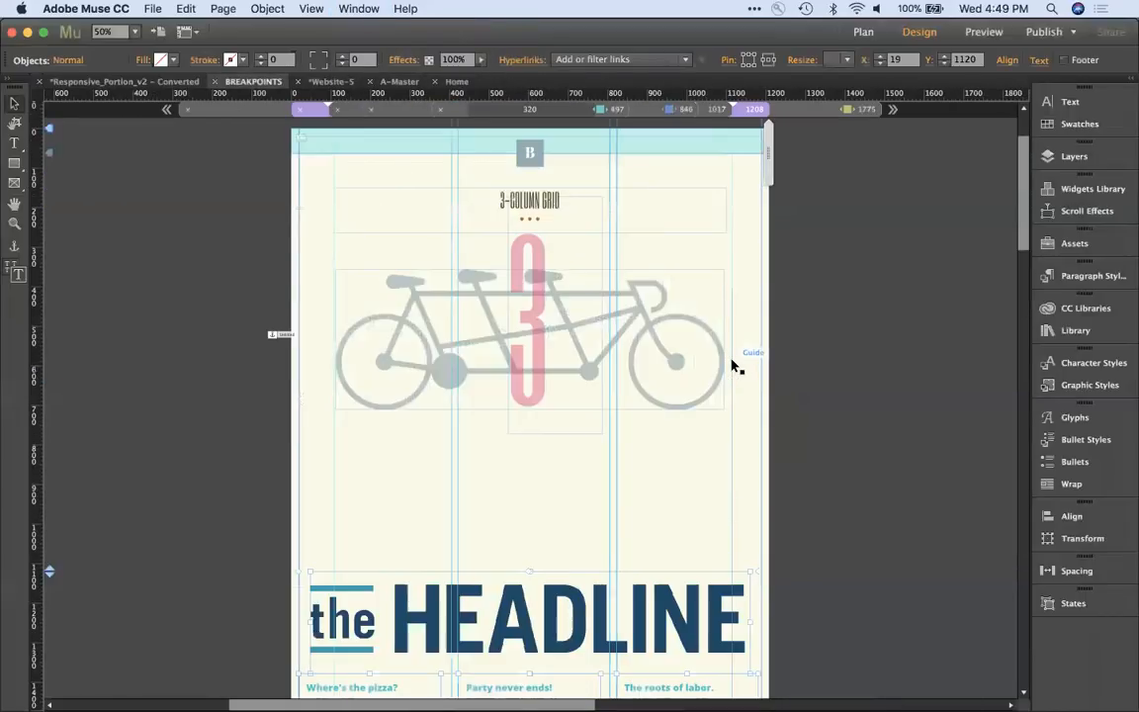
pyautogui.scroll(2, 732, 368)
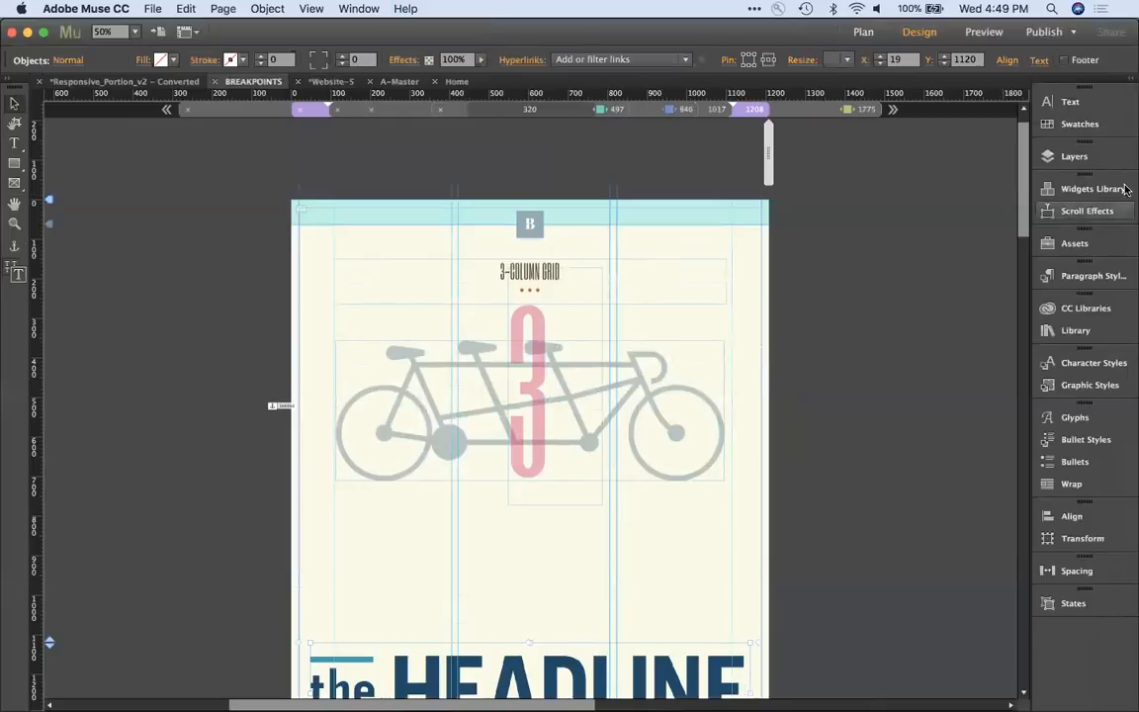
# Step: Locate the three-seat bicycle's image frame in Layer 1 and toggle its visibility off and on
pyautogui.click(1072, 155)
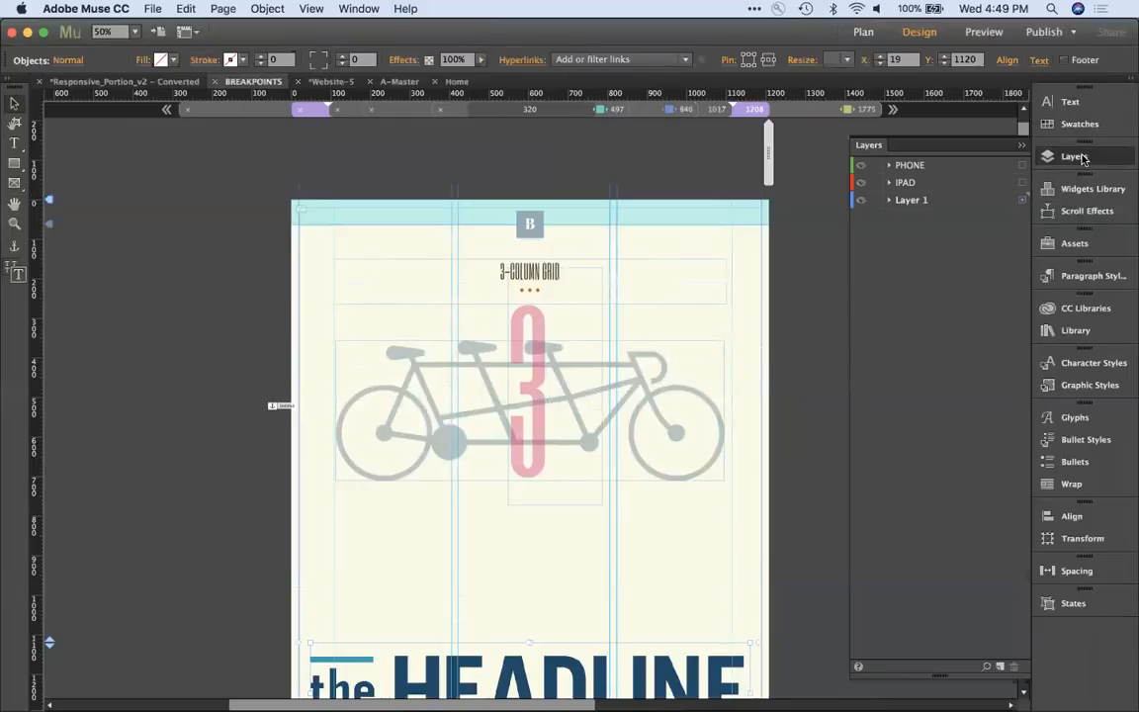
pyautogui.click(675, 426)
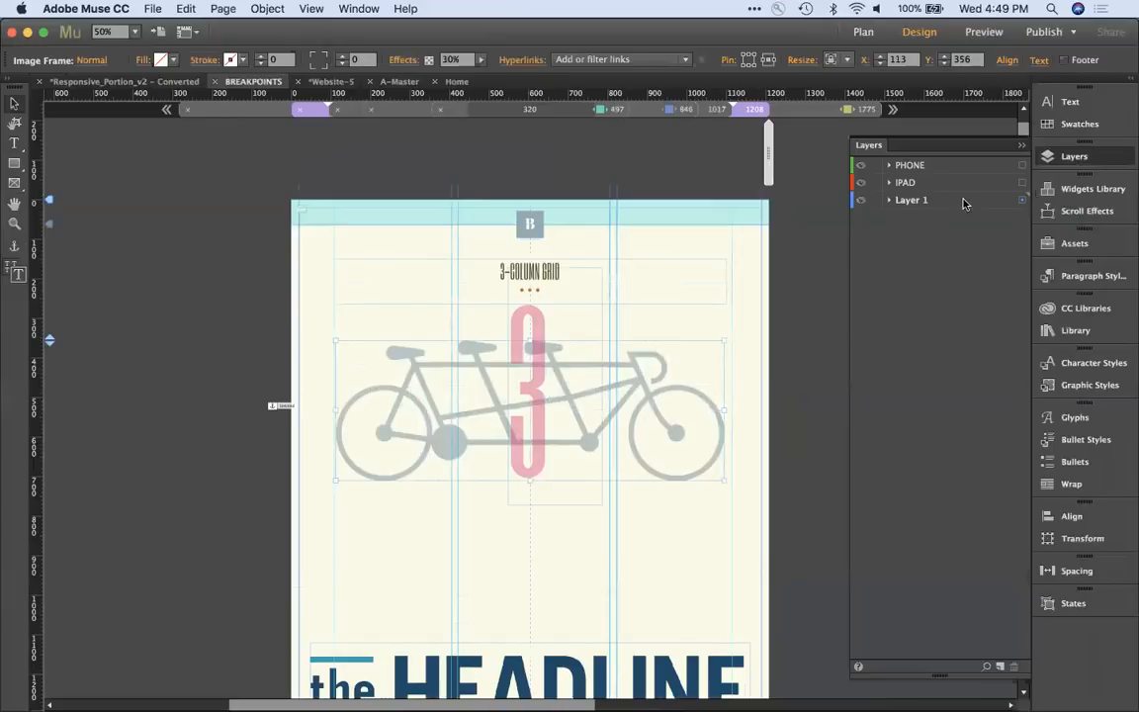
pyautogui.click(889, 201)
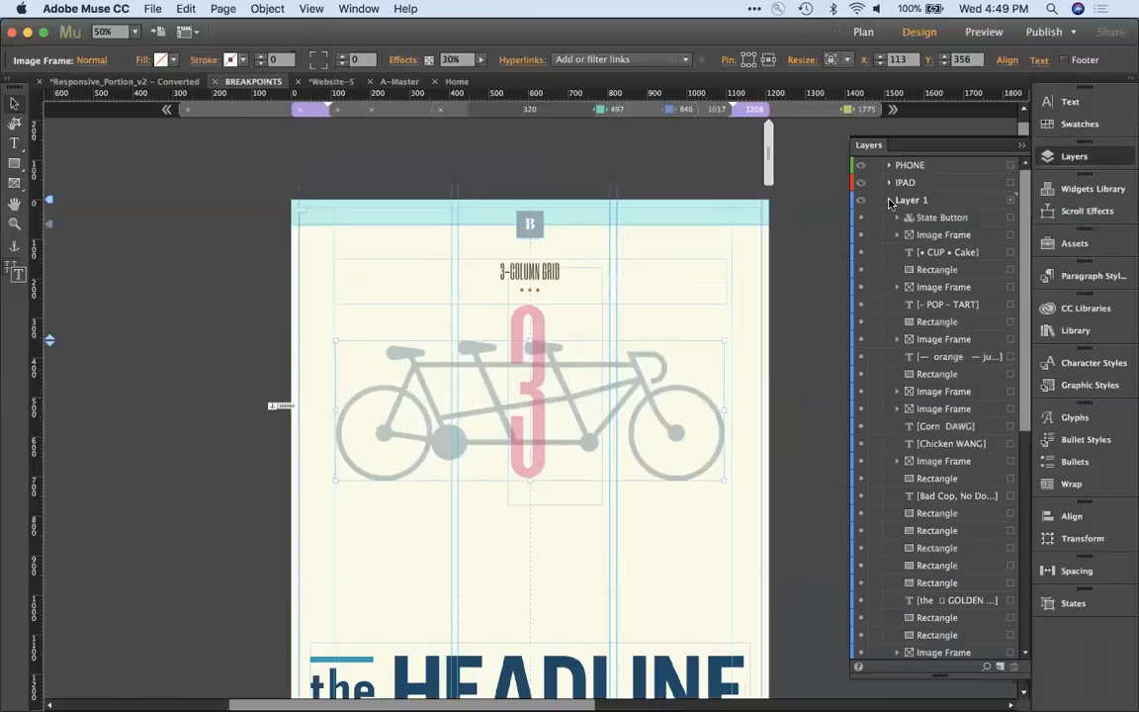
pyautogui.scroll(-10, 969, 491)
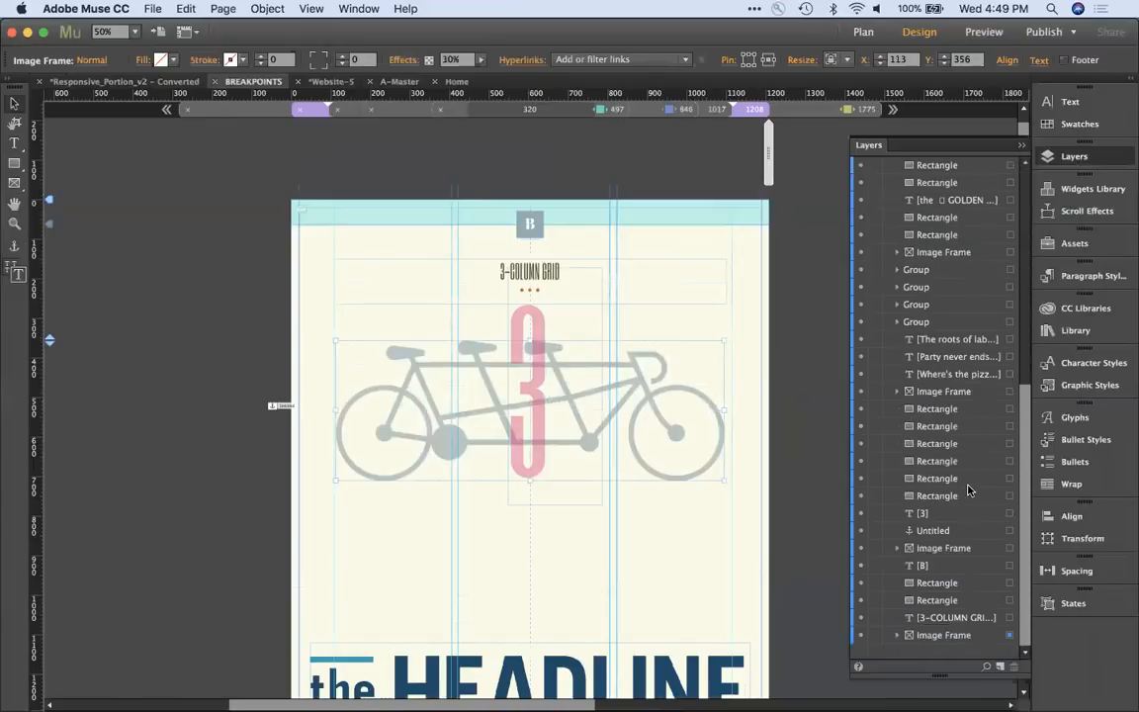
pyautogui.click(858, 637)
pyautogui.click(859, 635)
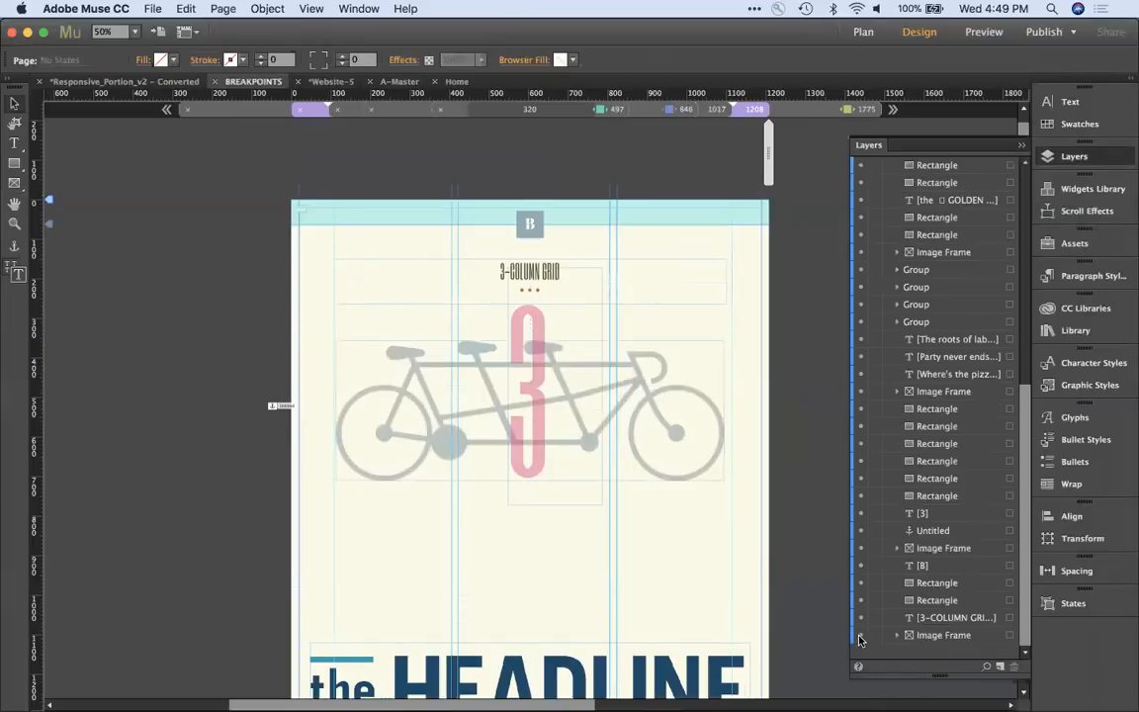
# Step: Show the page at the 1017 px and 846 px breakpoints to compare the bicycle artwork
pyautogui.click(714, 112)
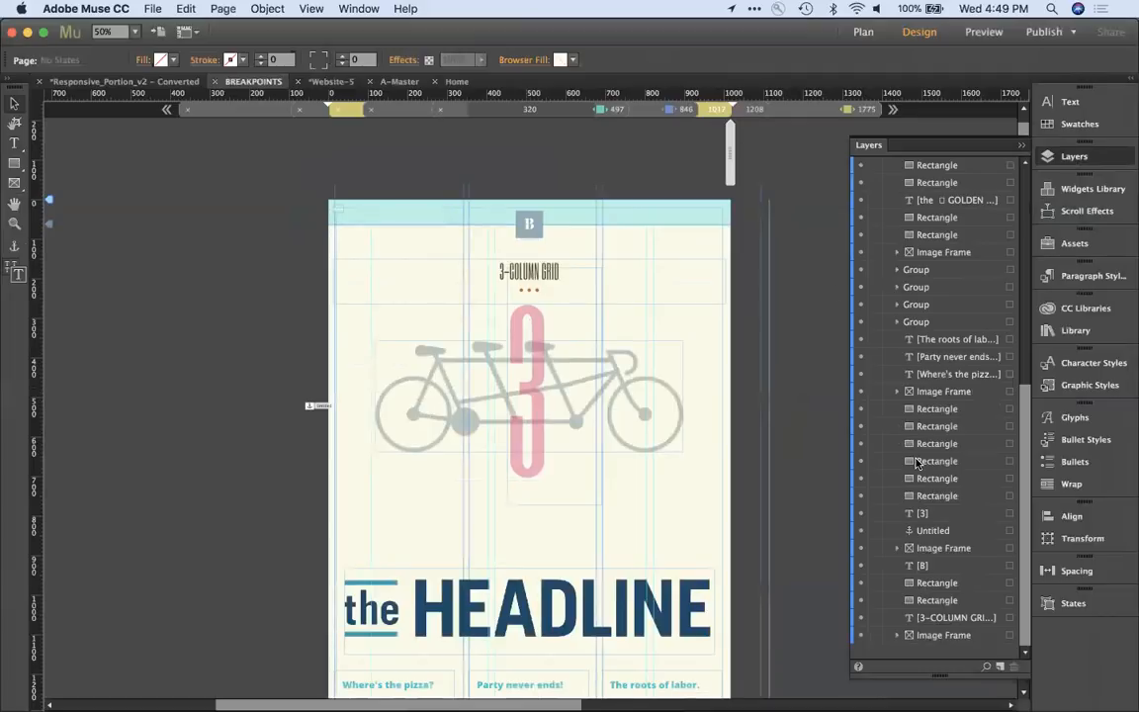
pyautogui.click(647, 110)
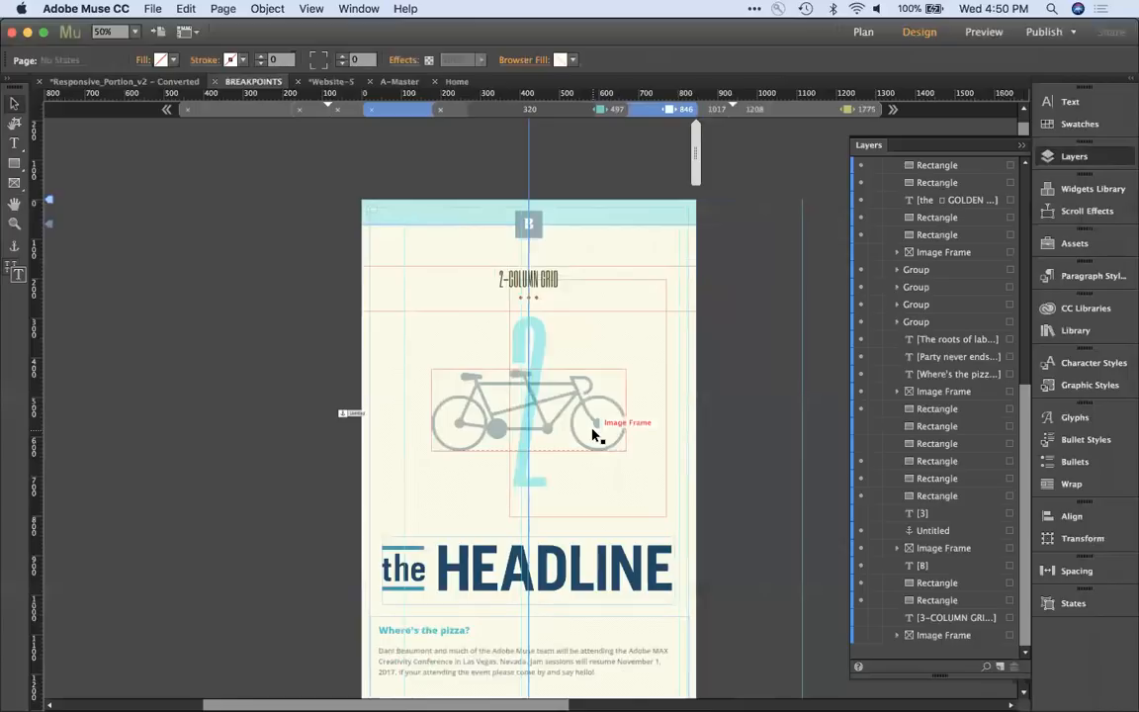
# Step: Examine the site properties' content settings and the layout's resolution options, and leave without changing them
pyautogui.click(149, 8)
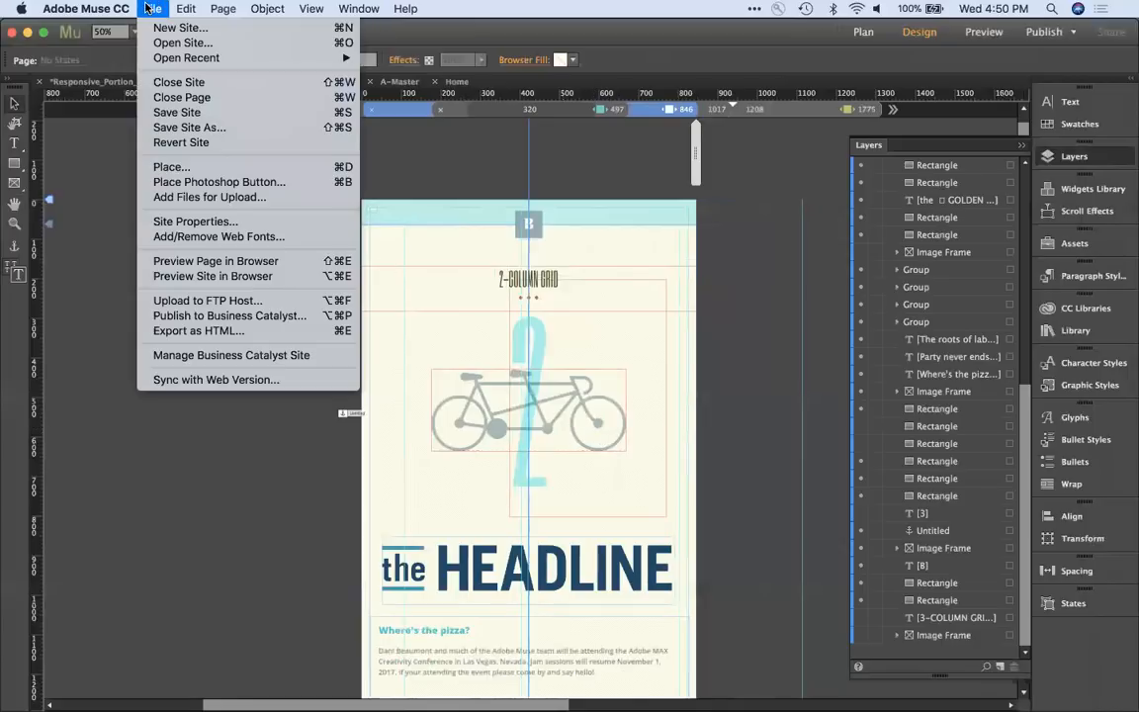
pyautogui.click(181, 222)
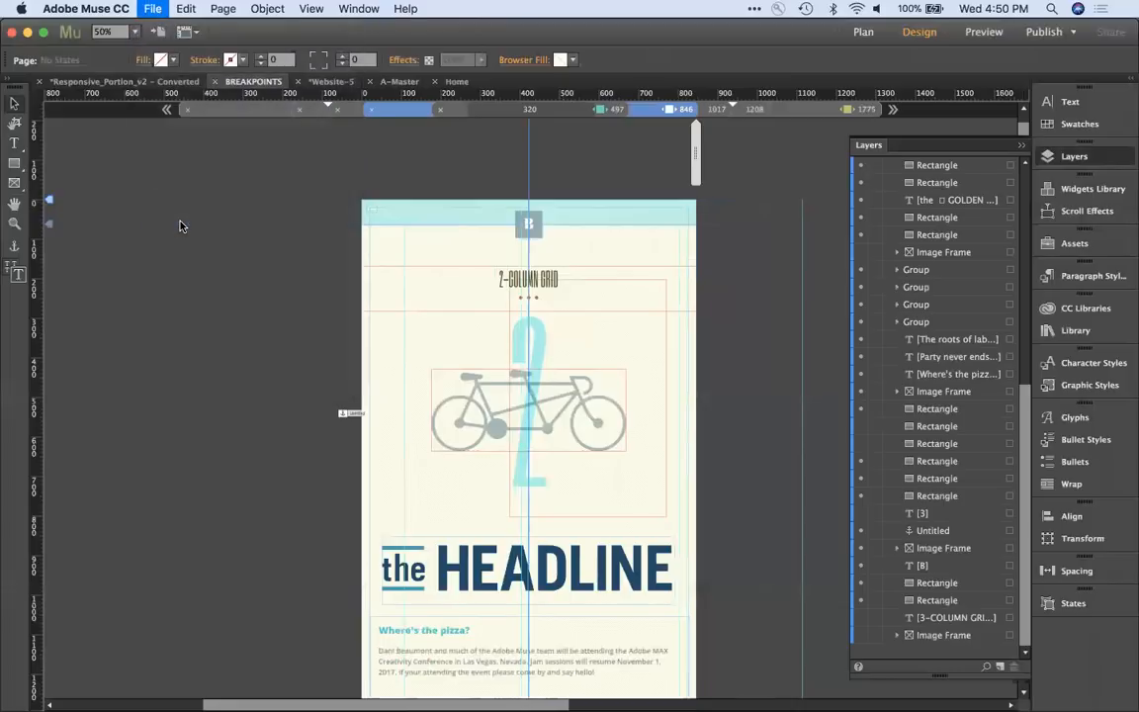
pyautogui.click(560, 203)
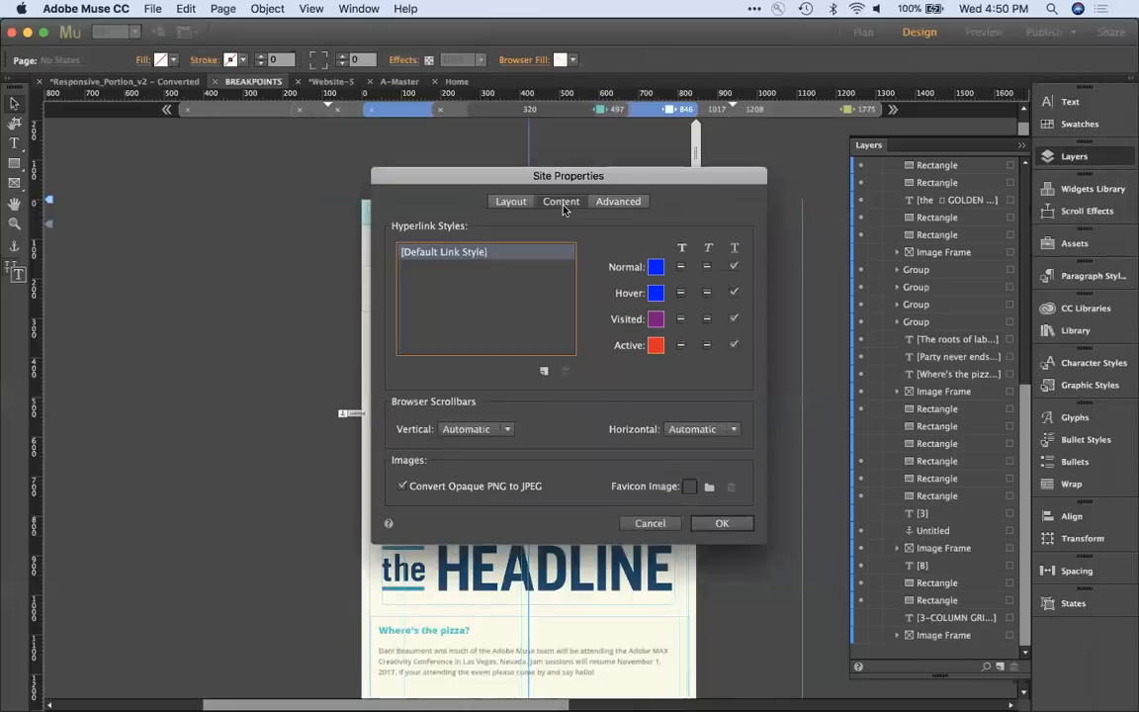
pyautogui.click(504, 202)
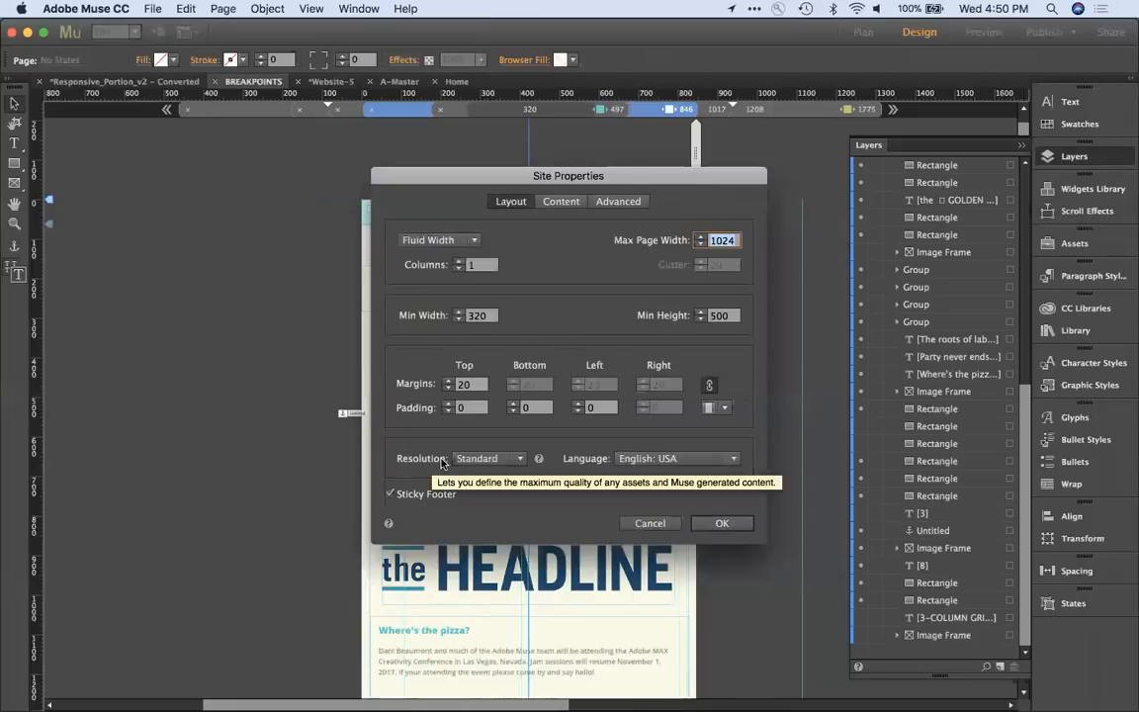
pyautogui.click(485, 459)
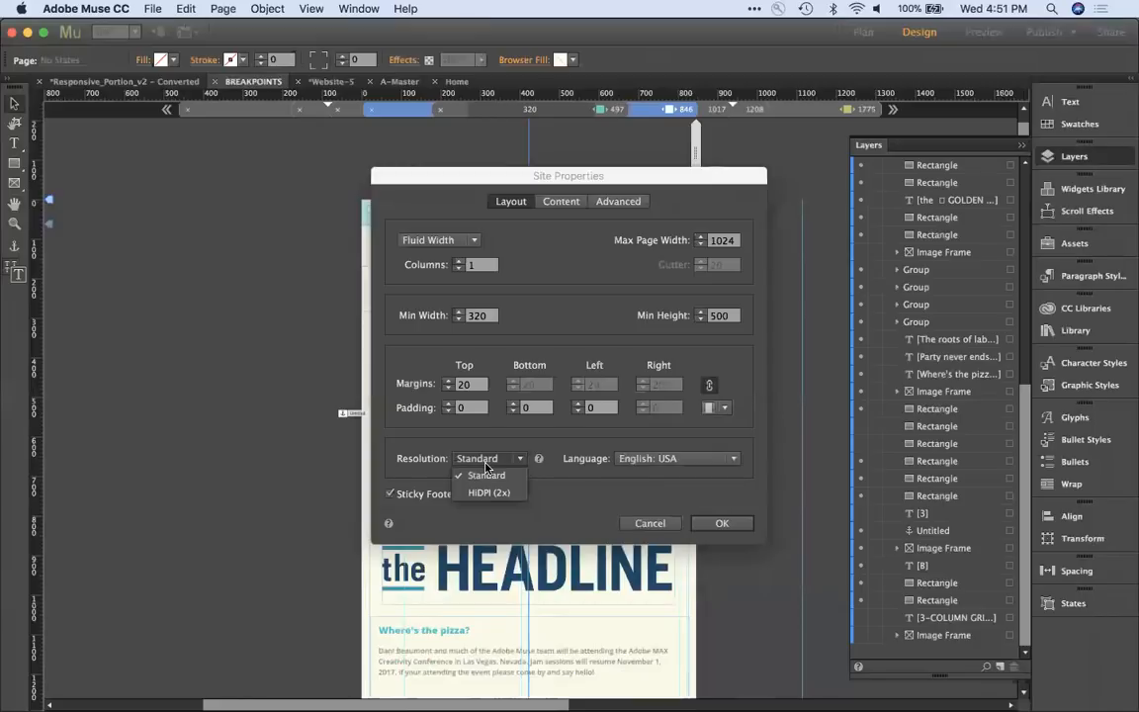
pyautogui.click(650, 522)
pyautogui.click(638, 525)
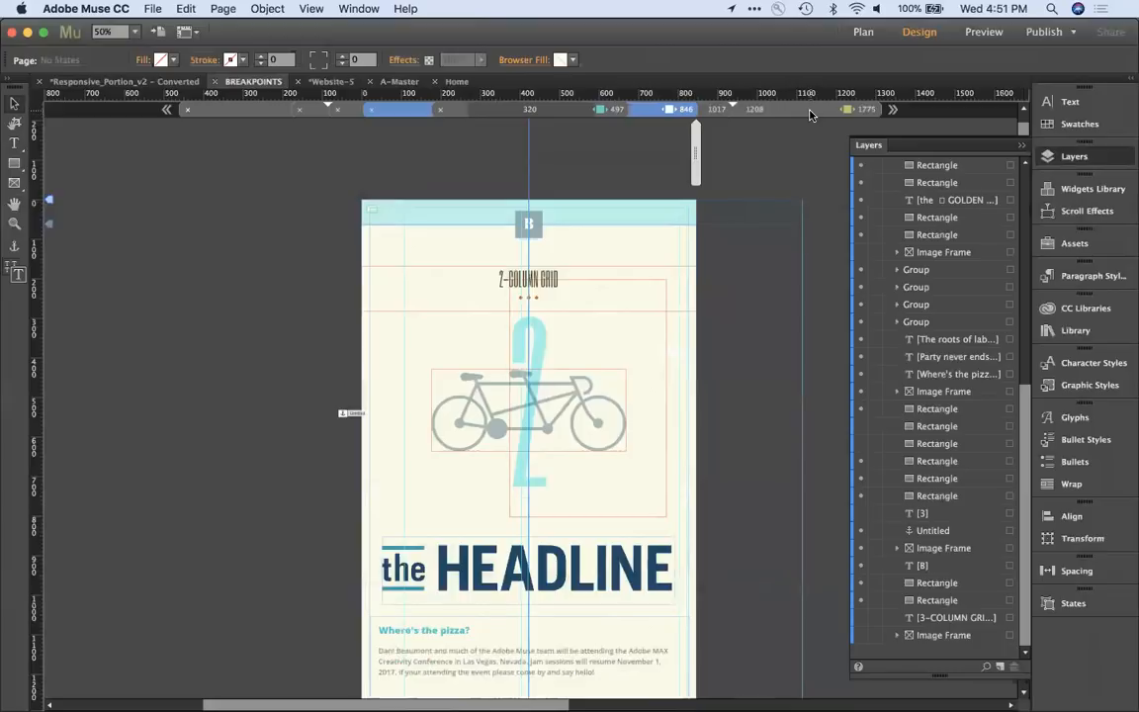
# Step: Show the 1775 px breakpoint and examine the page from the bicycle header down to the footer
pyautogui.click(780, 111)
pyautogui.click(621, 396)
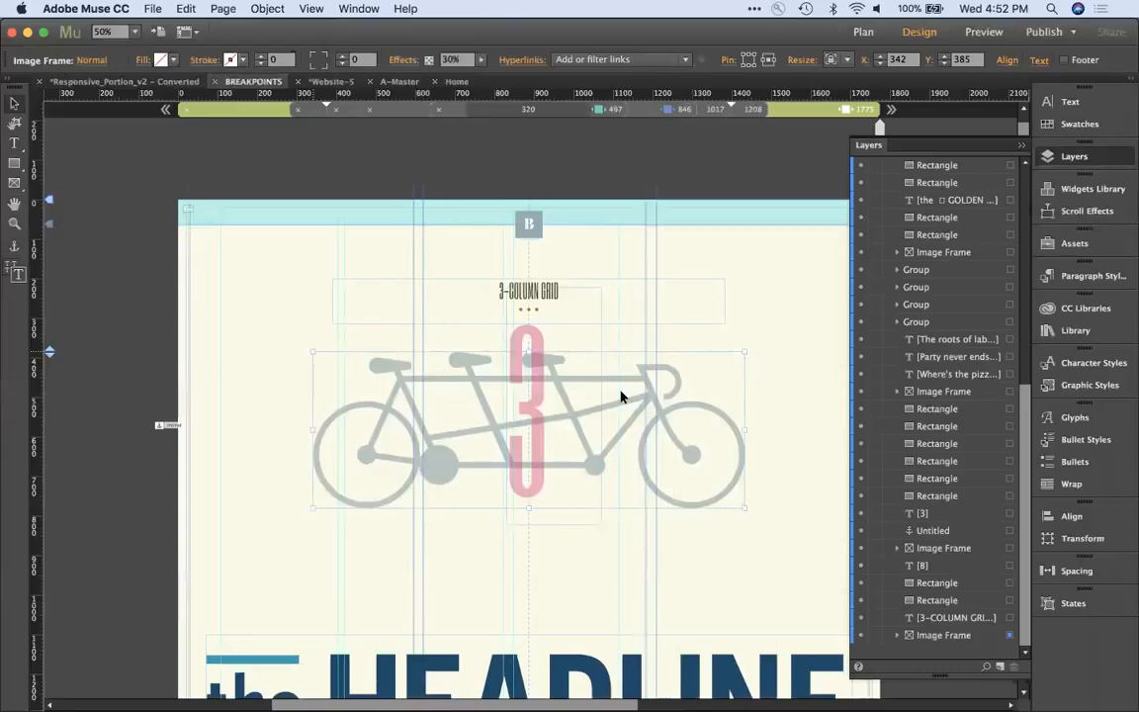
pyautogui.press('super+minus')
pyautogui.click(583, 457)
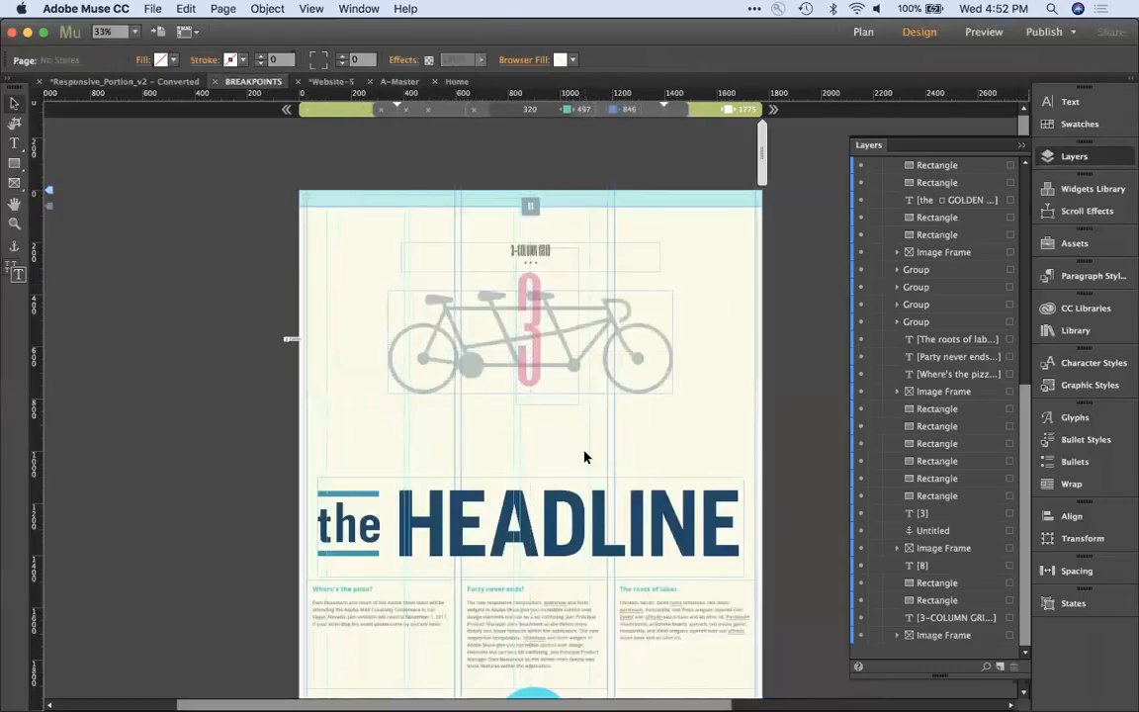
pyautogui.scroll(-1, 583, 457)
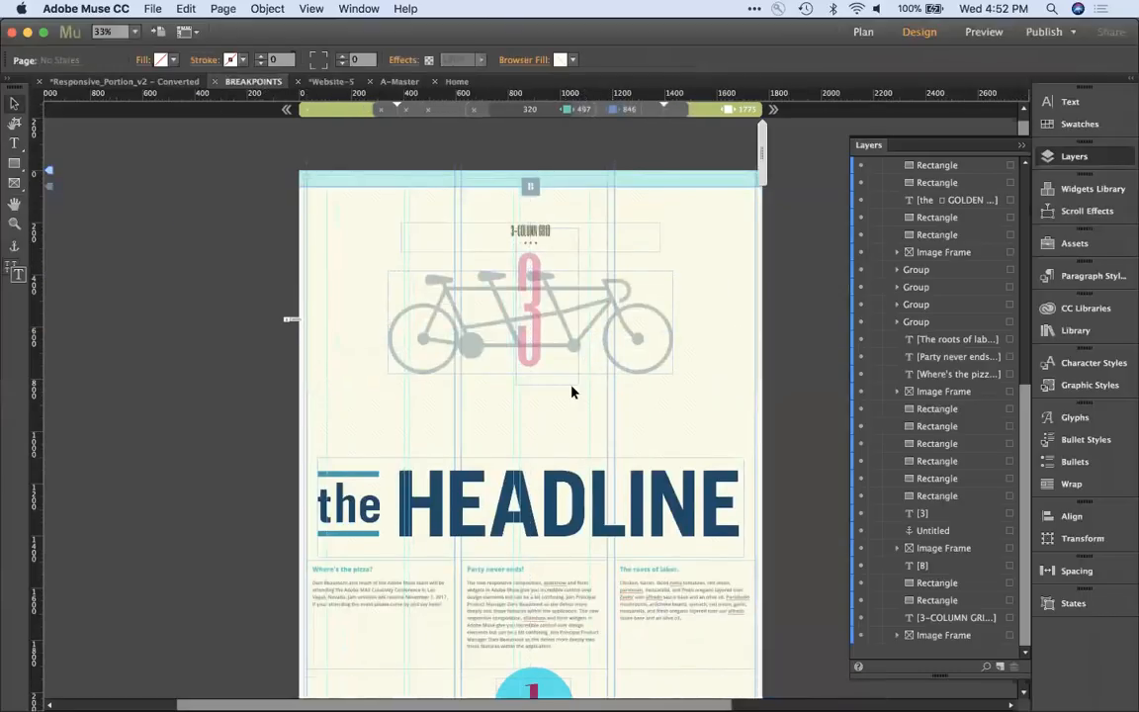
pyautogui.scroll(-10, 572, 389)
pyautogui.scroll(-20, 573, 392)
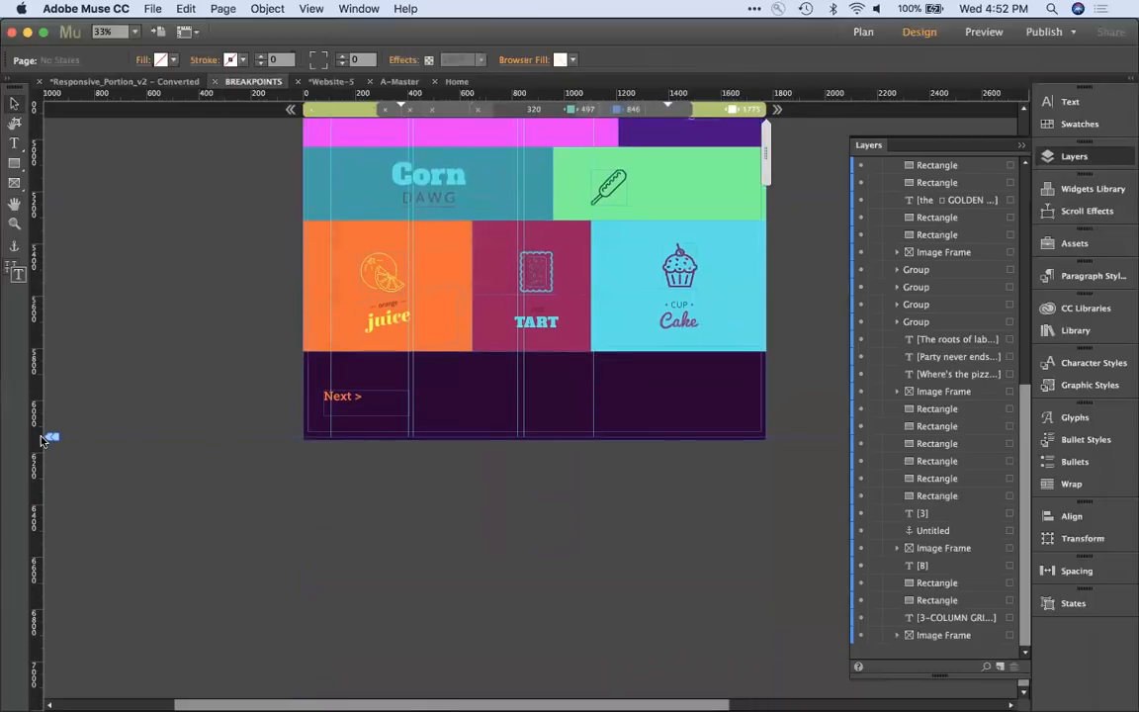
# Step: Lengthen the page below the food tiles and place 10_Untitled_Seat_for_the_End_of_a_Home_from_the_Home_2012.JPG across nearly the full width of the new space
pyautogui.moveTo(50, 436)
pyautogui.mouseDown()
pyautogui.moveTo(111, 647)
pyautogui.moveTo(106, 673)
pyautogui.mouseUp()
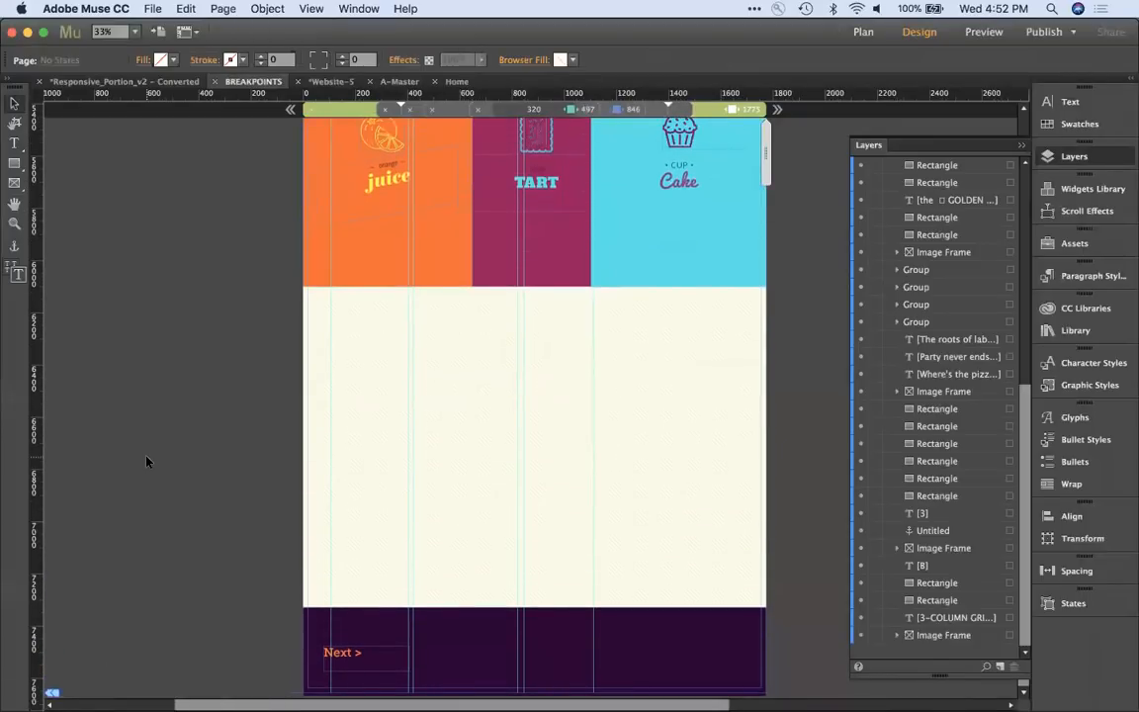
pyautogui.press('super+d')
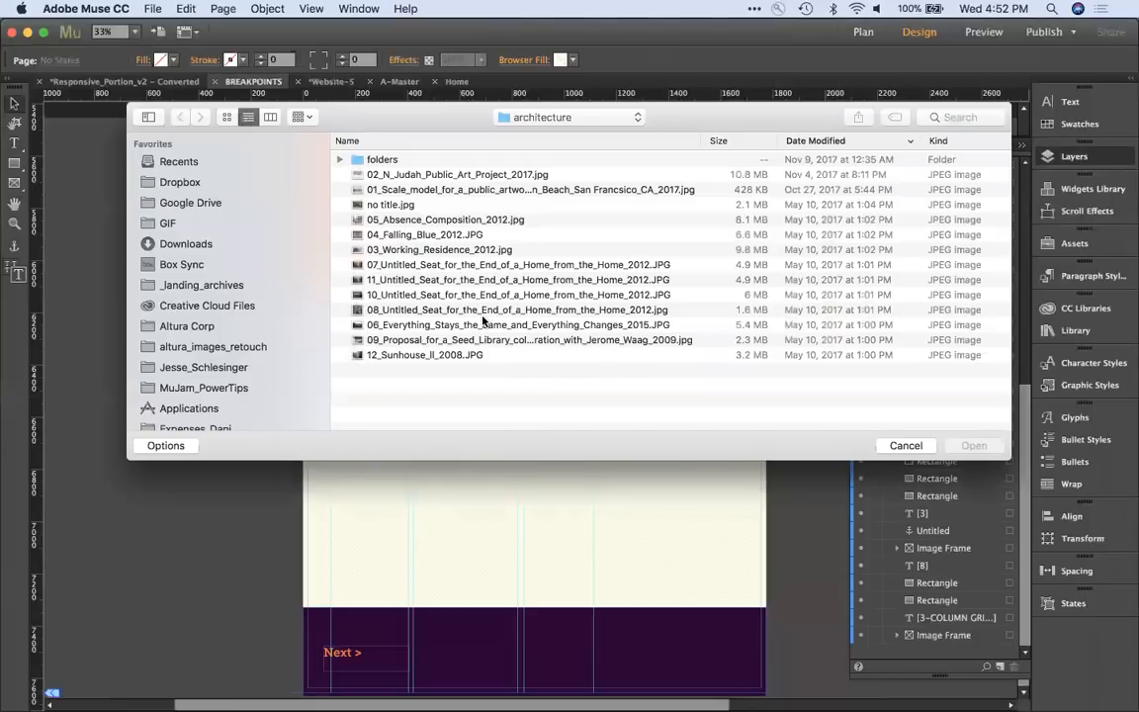
pyautogui.click(450, 295)
pyautogui.press('space')
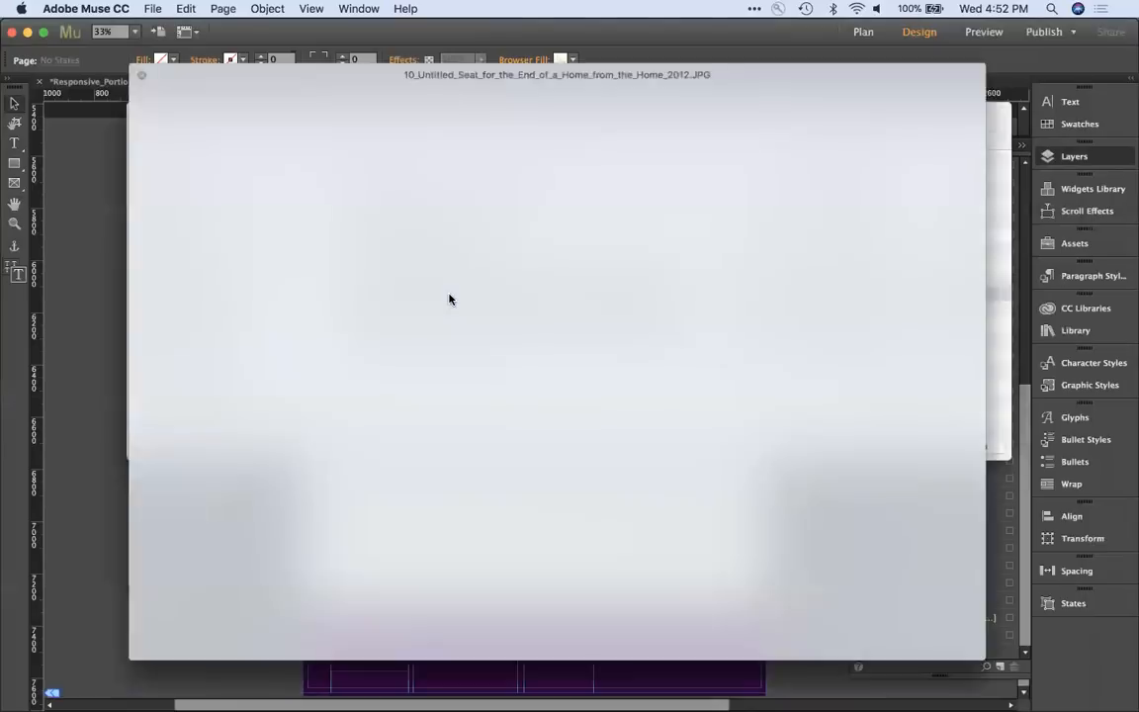
pyautogui.press('space')
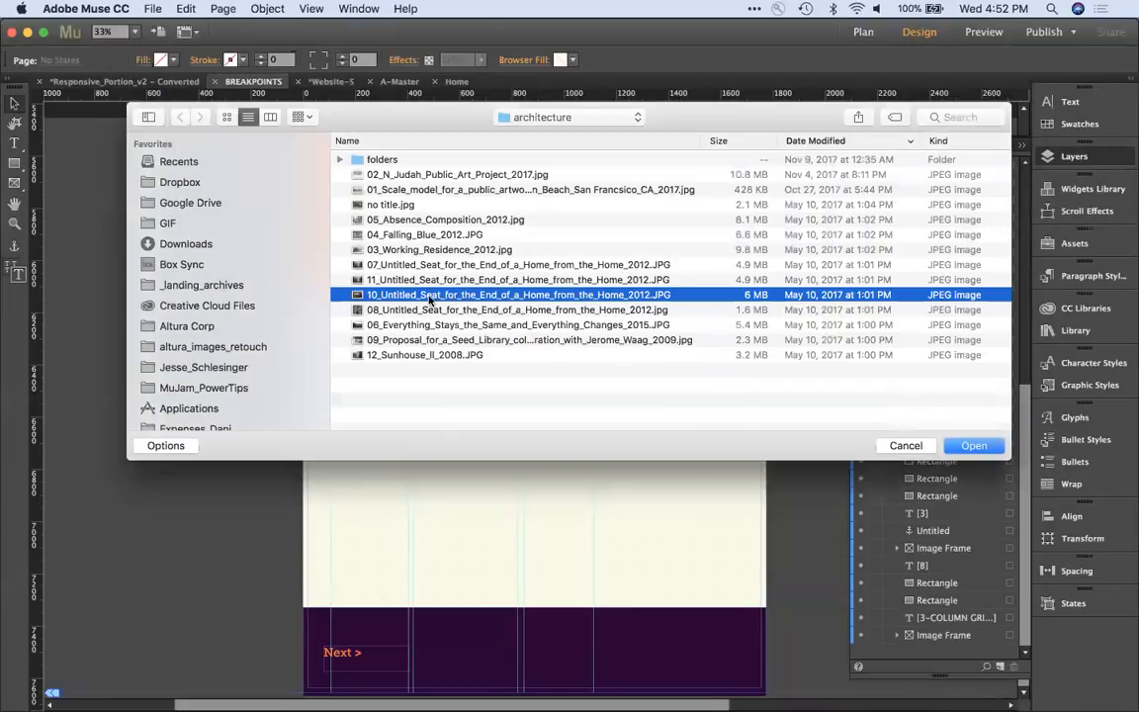
pyautogui.press('Escape')
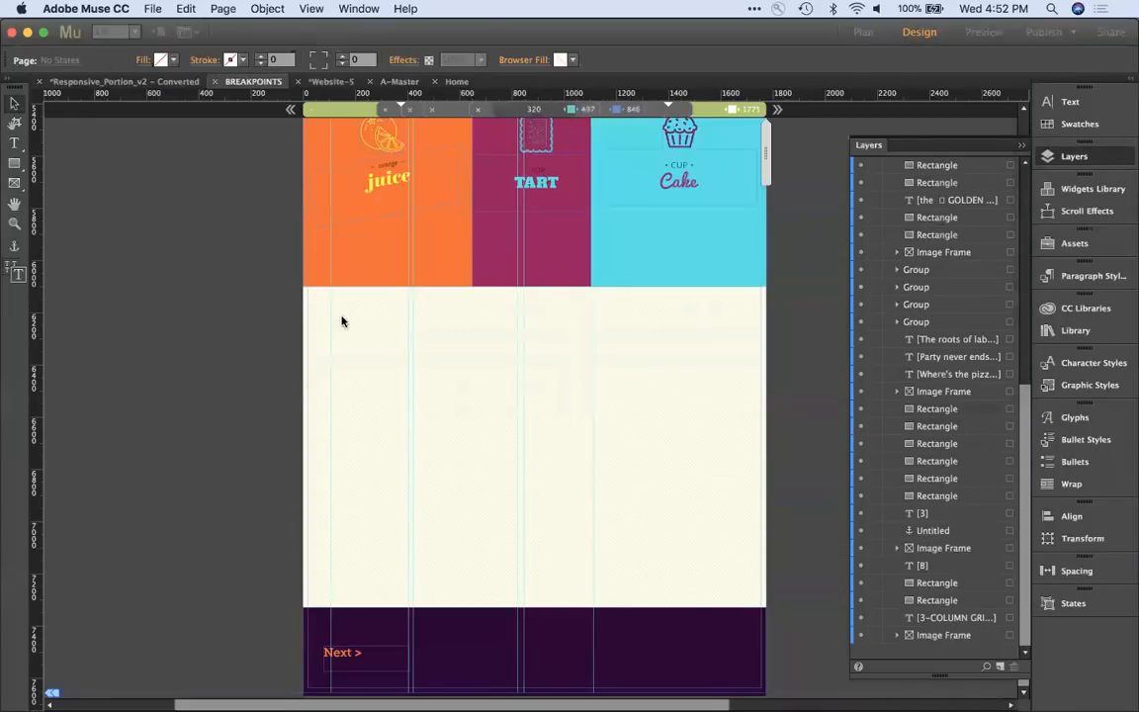
pyautogui.moveTo(318, 303); pyautogui.dragTo(749, 493)
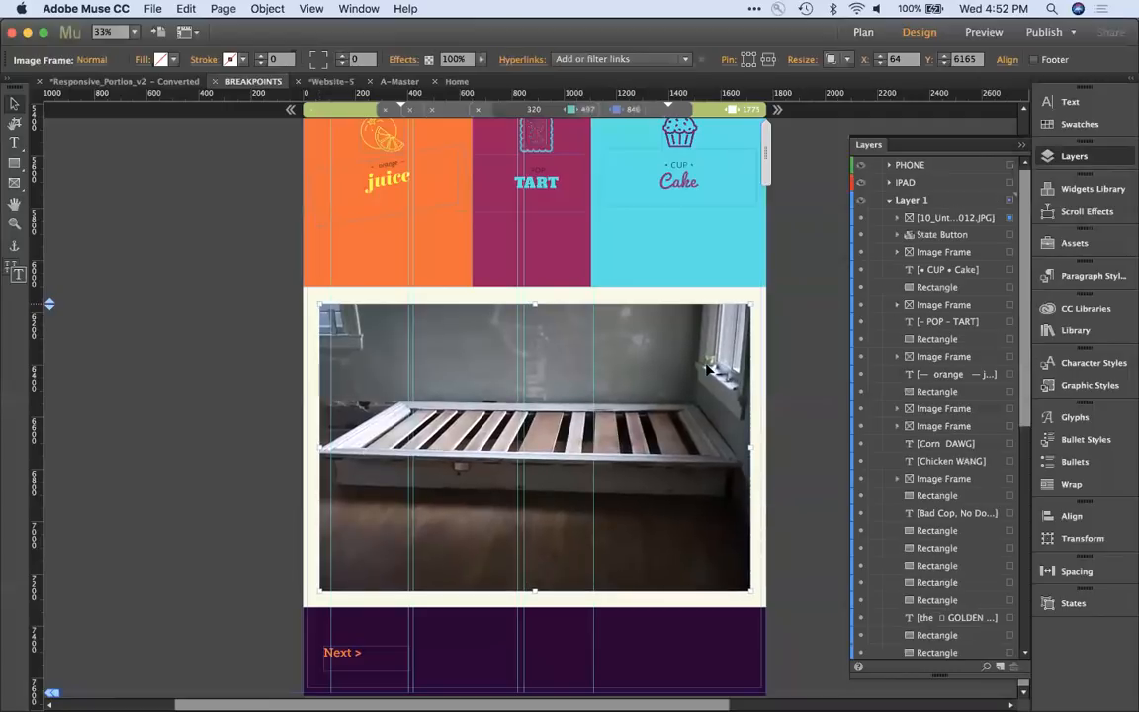
# Step: Examine the bed photo's resize options and preview its scaling at about 1813 px page width, returning to the 1775 px breakpoint
pyautogui.click(833, 61)
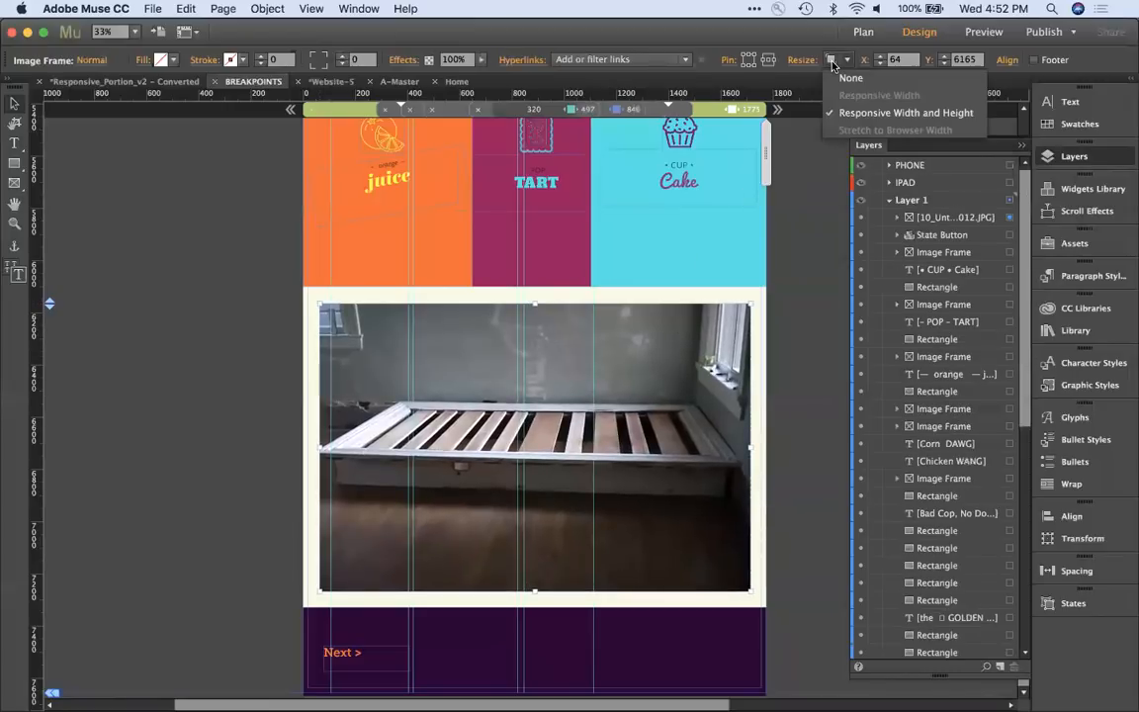
pyautogui.click(832, 62)
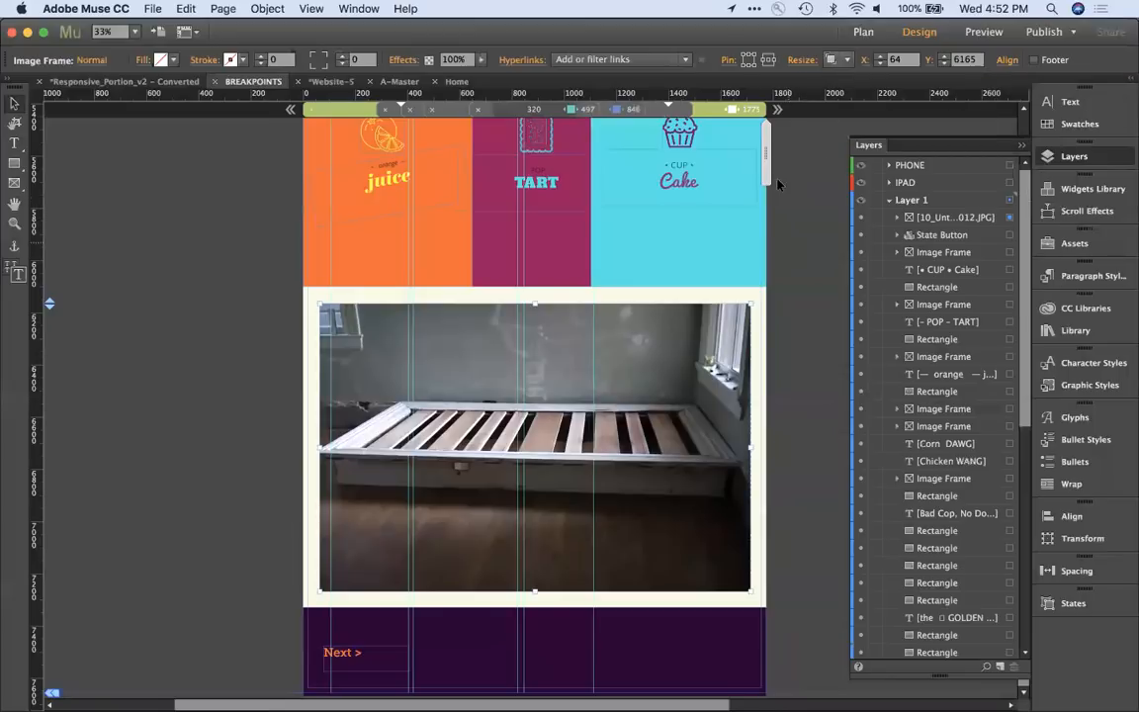
pyautogui.moveTo(760, 155); pyautogui.dragTo(784, 176)
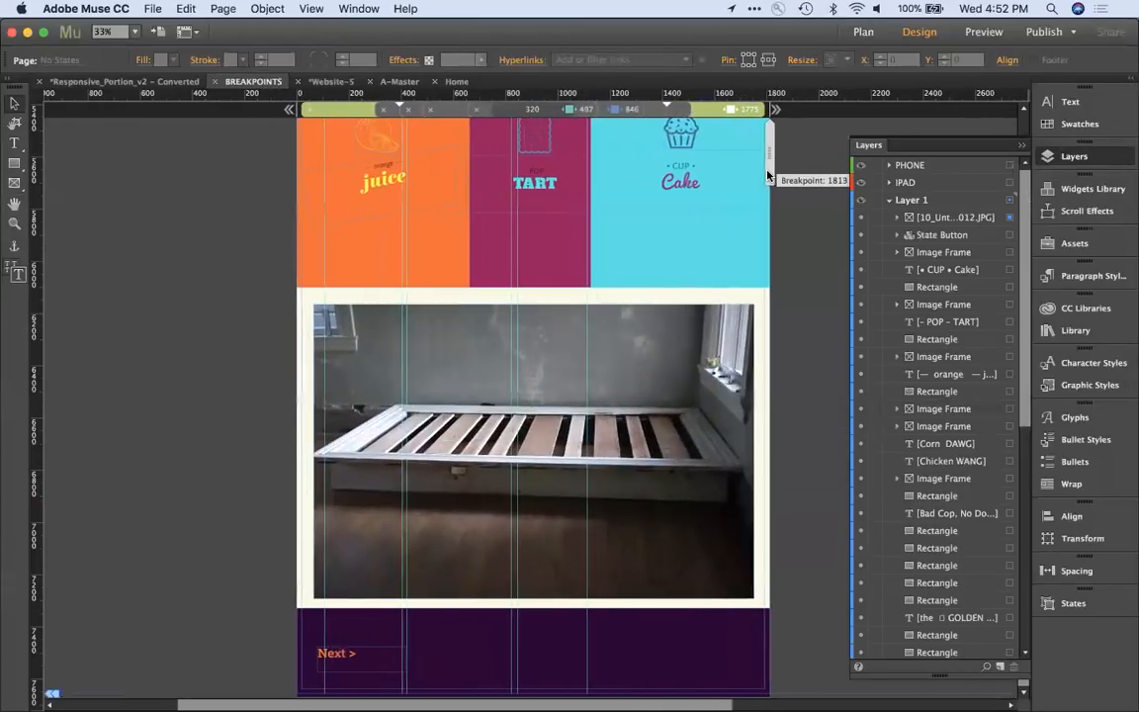
pyautogui.click(749, 114)
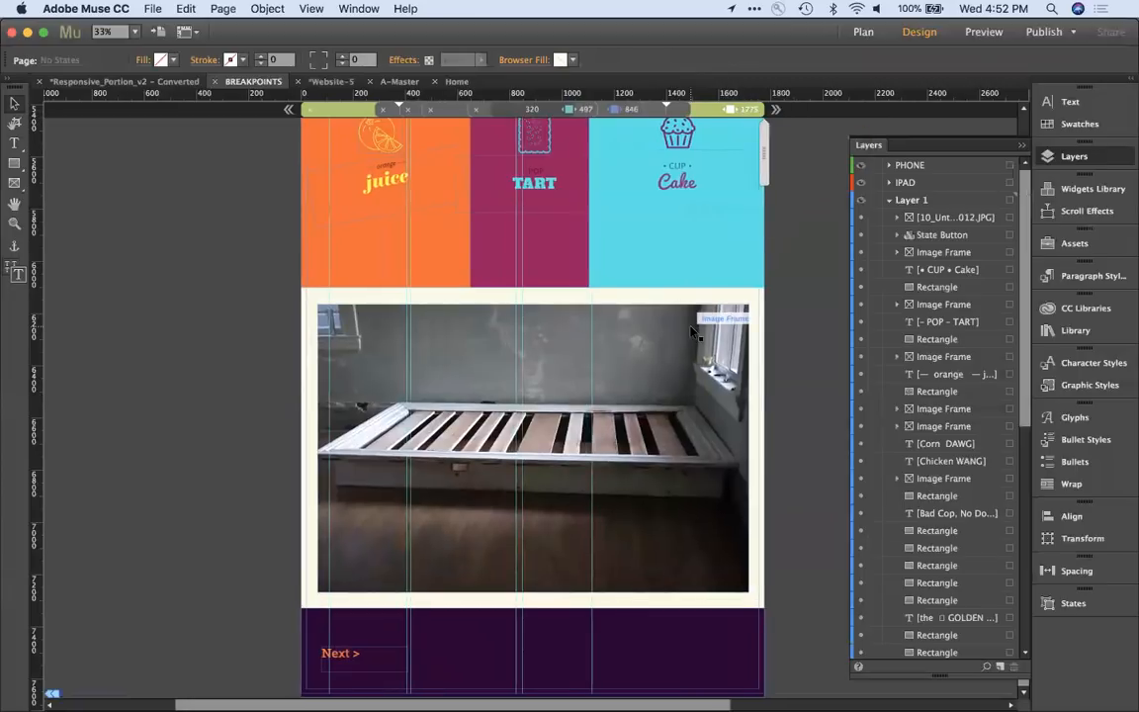
# Step: Show the next breakpoint narrower than 1775 px and scale the bed photo down there to roughly two-thirds of the page width
pyautogui.click(692, 331)
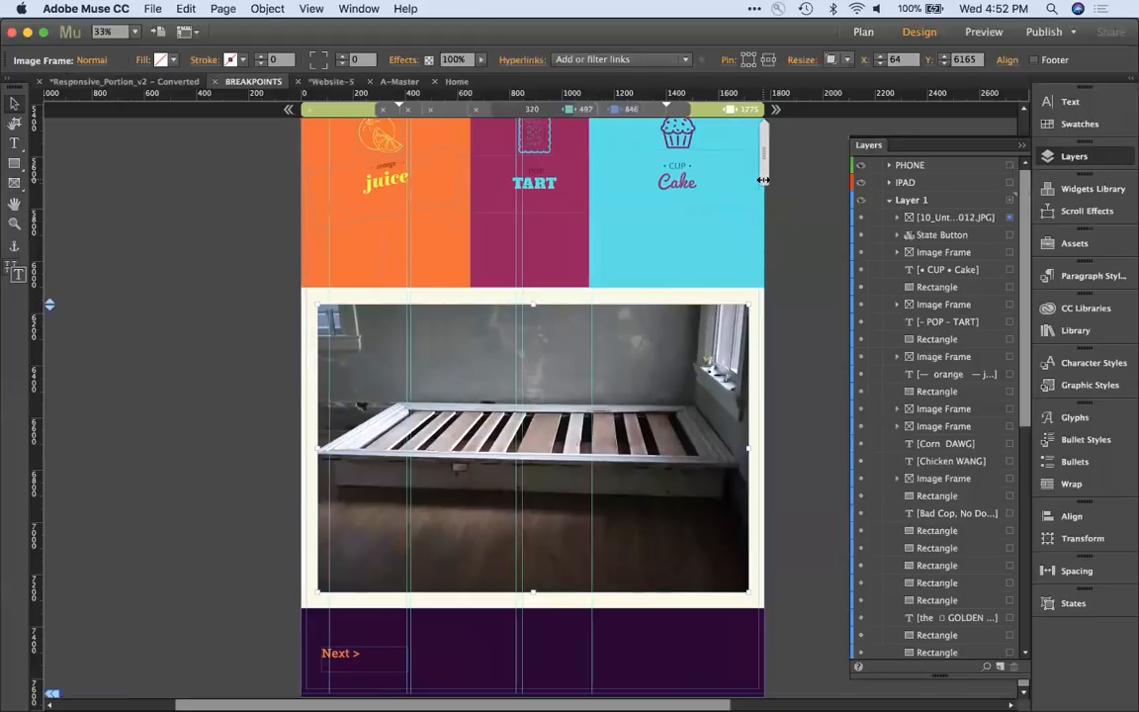
pyautogui.moveTo(720, 178); pyautogui.dragTo(670, 181)
pyautogui.click(629, 443)
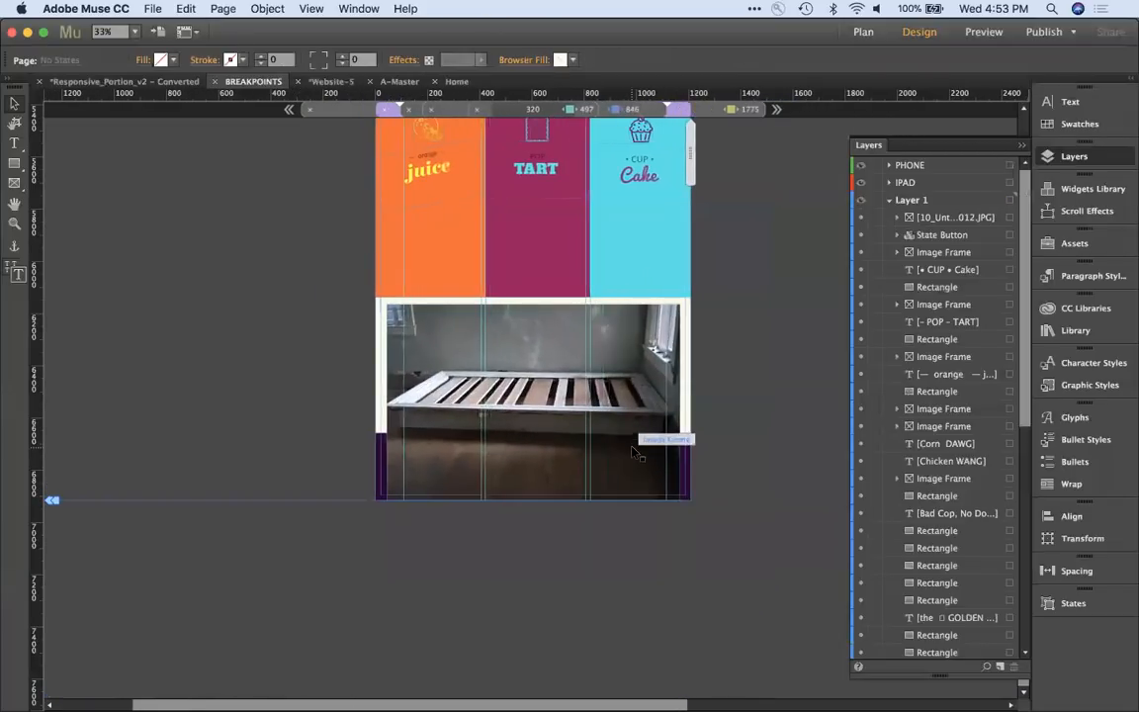
pyautogui.moveTo(679, 499); pyautogui.dragTo(676, 498)
pyautogui.moveTo(643, 455); pyautogui.dragTo(598, 394)
pyautogui.click(645, 356)
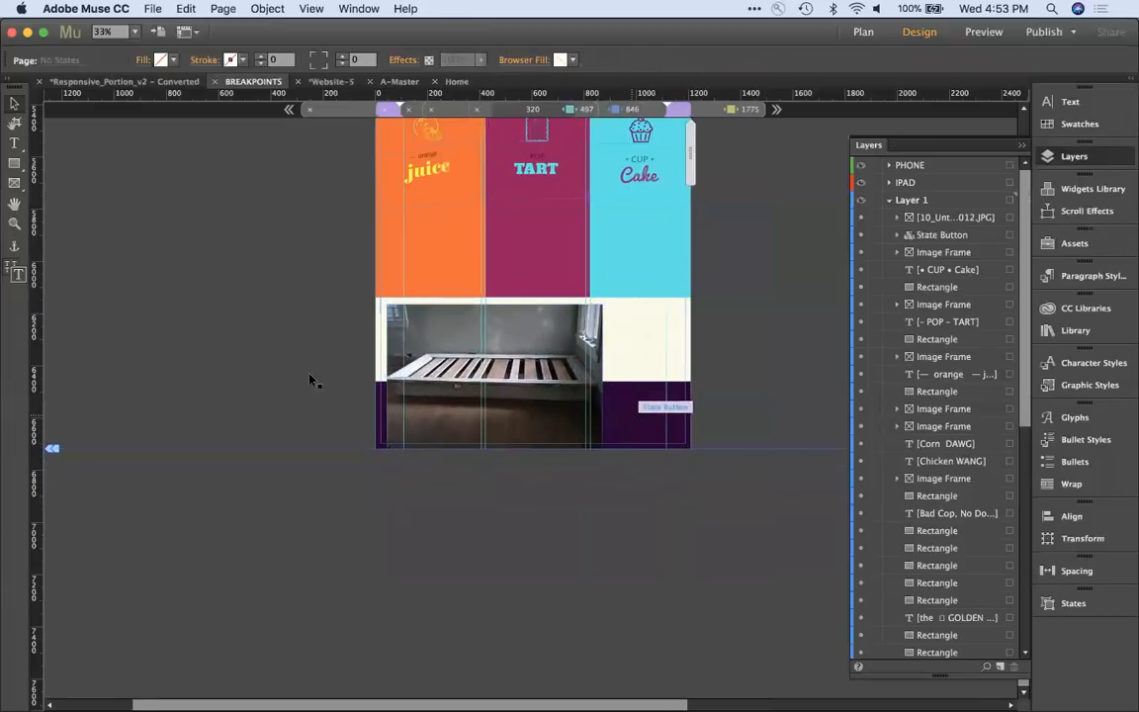
# Step: Extend the bottom of this narrower page to about 7068 px and move the bed photo to X 204, Y 6255
pyautogui.moveTo(50, 448); pyautogui.dragTo(68, 591)
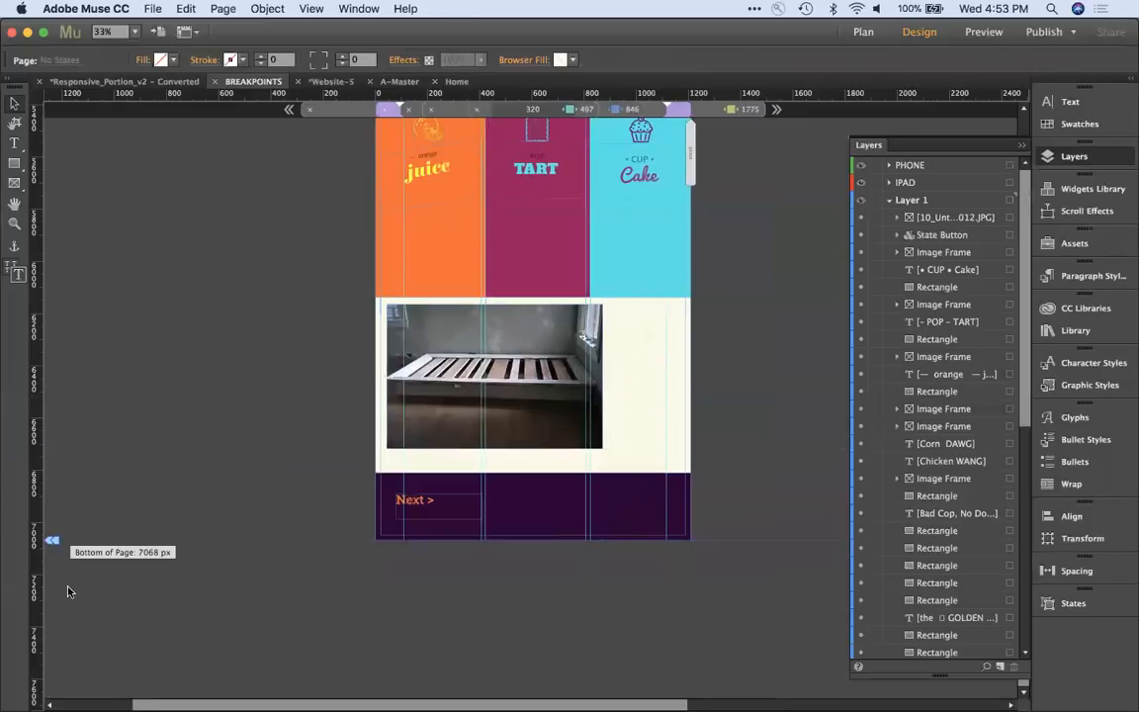
pyautogui.moveTo(491, 423); pyautogui.dragTo(532, 447)
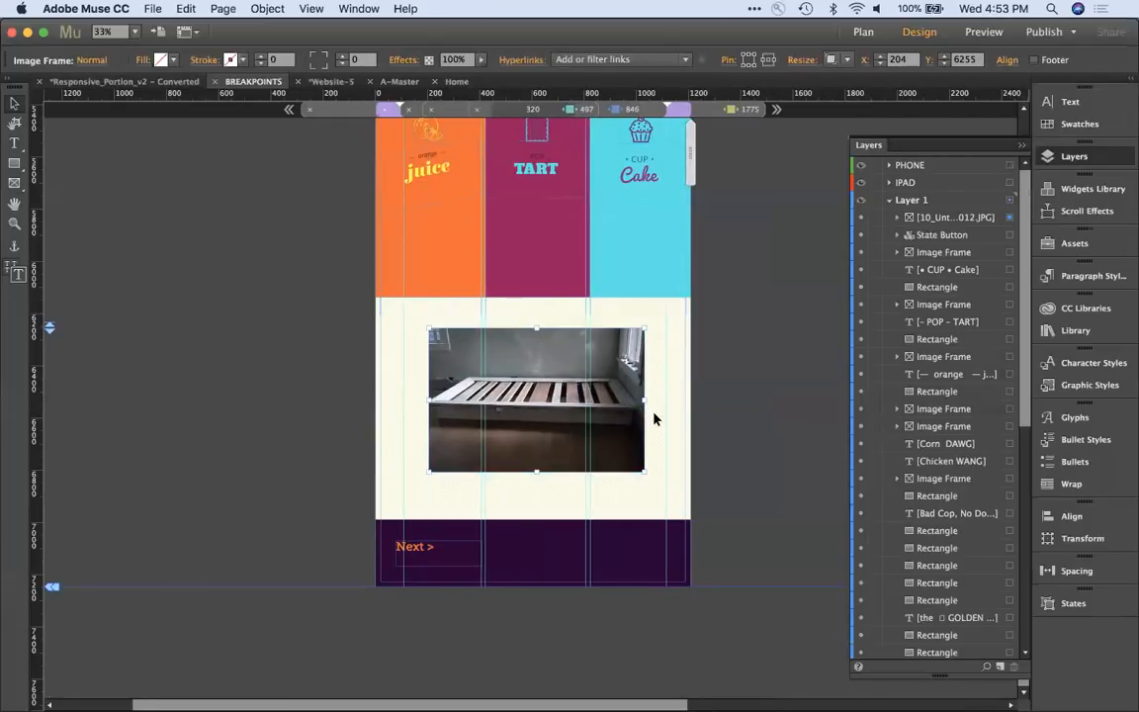
# Step: Return to the 1775 px breakpoint, shift the bed photo slightly to X 62, Y 6163, and deselect it
pyautogui.click(711, 110)
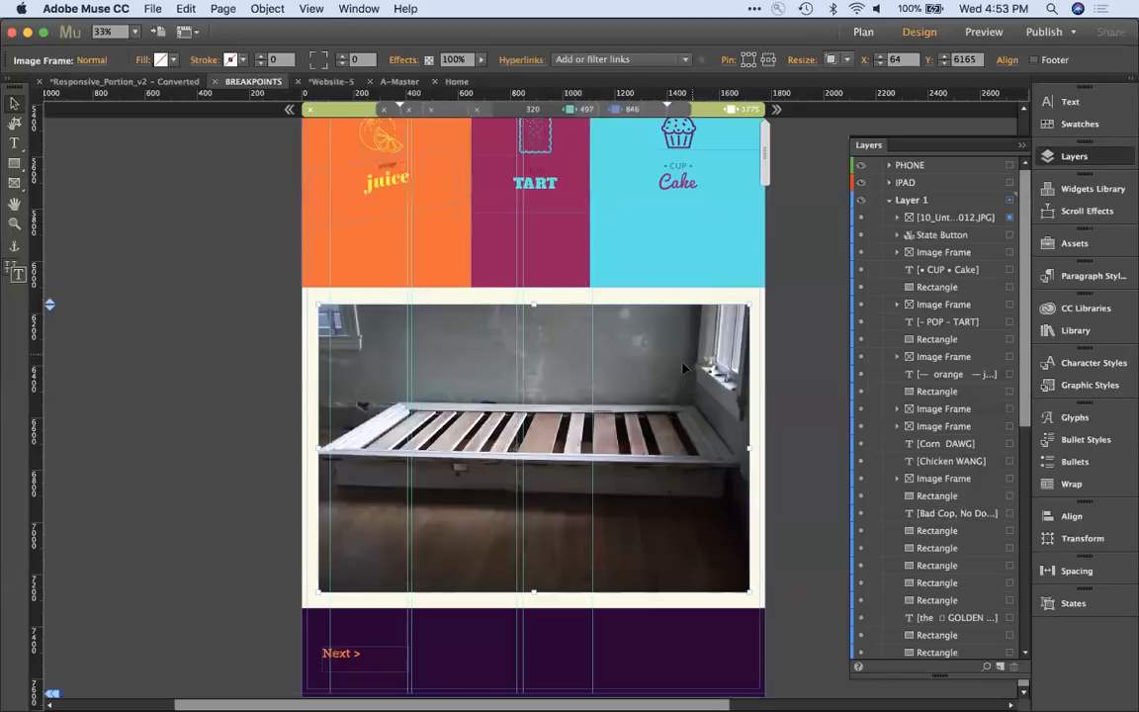
pyautogui.moveTo(678, 371)
pyautogui.mouseDown()
pyautogui.moveTo(668, 368)
pyautogui.moveTo(684, 366)
pyautogui.mouseUp()
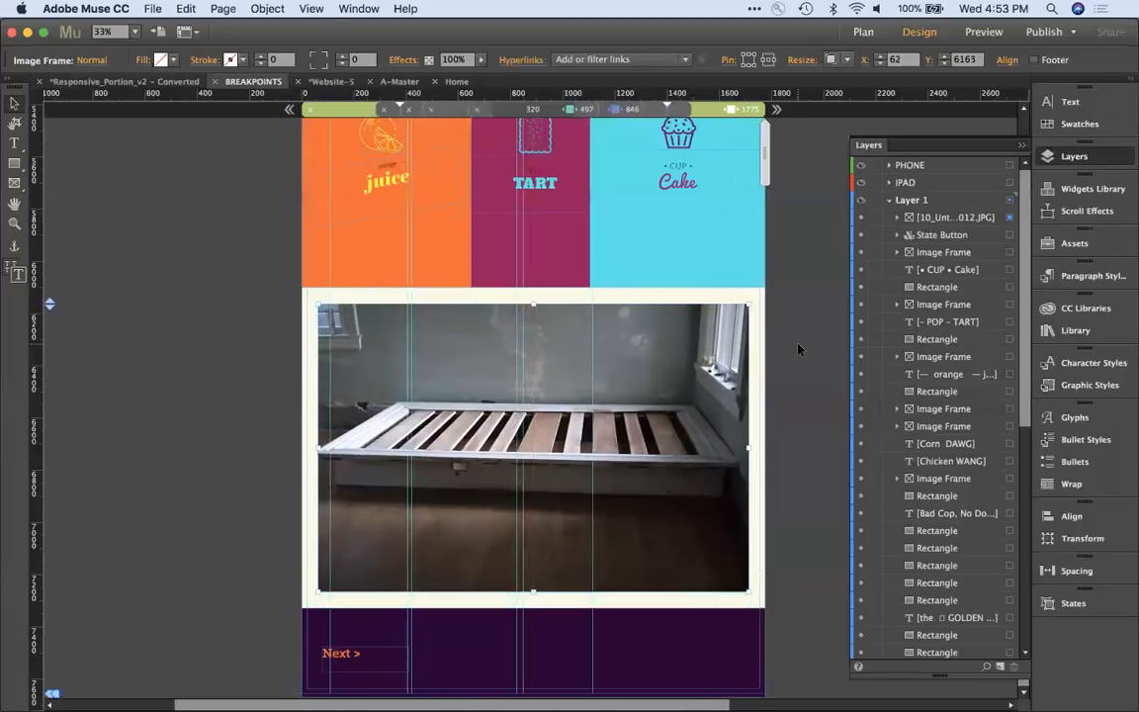
pyautogui.click(795, 351)
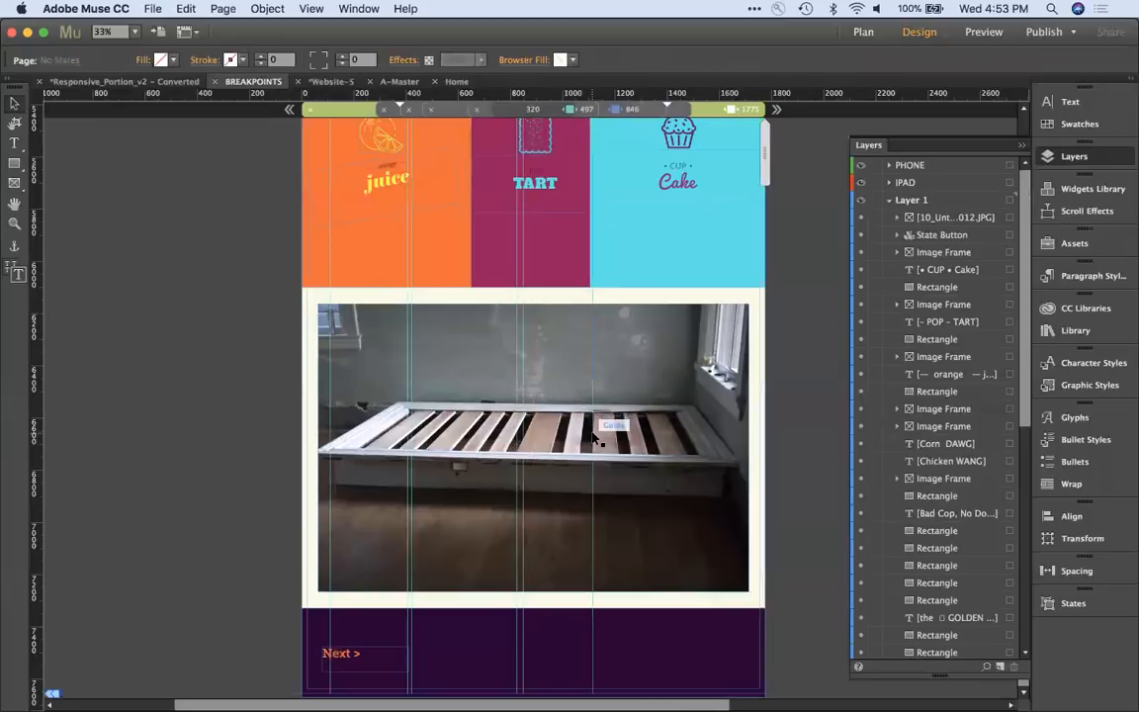
# Step: Draw a rectangle about 1632 px wide directly below the bed photo and fill it with the image 03_Working_Residence_2012.jpg
pyautogui.click(14, 163)
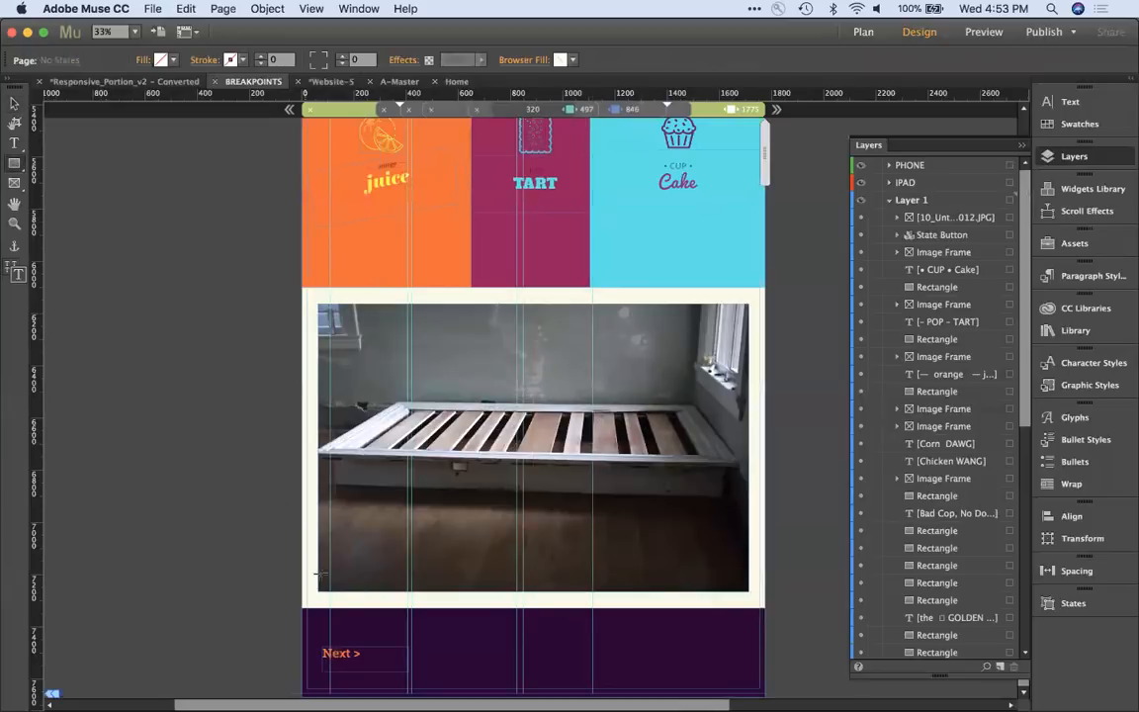
pyautogui.moveTo(317, 597); pyautogui.dragTo(743, 670)
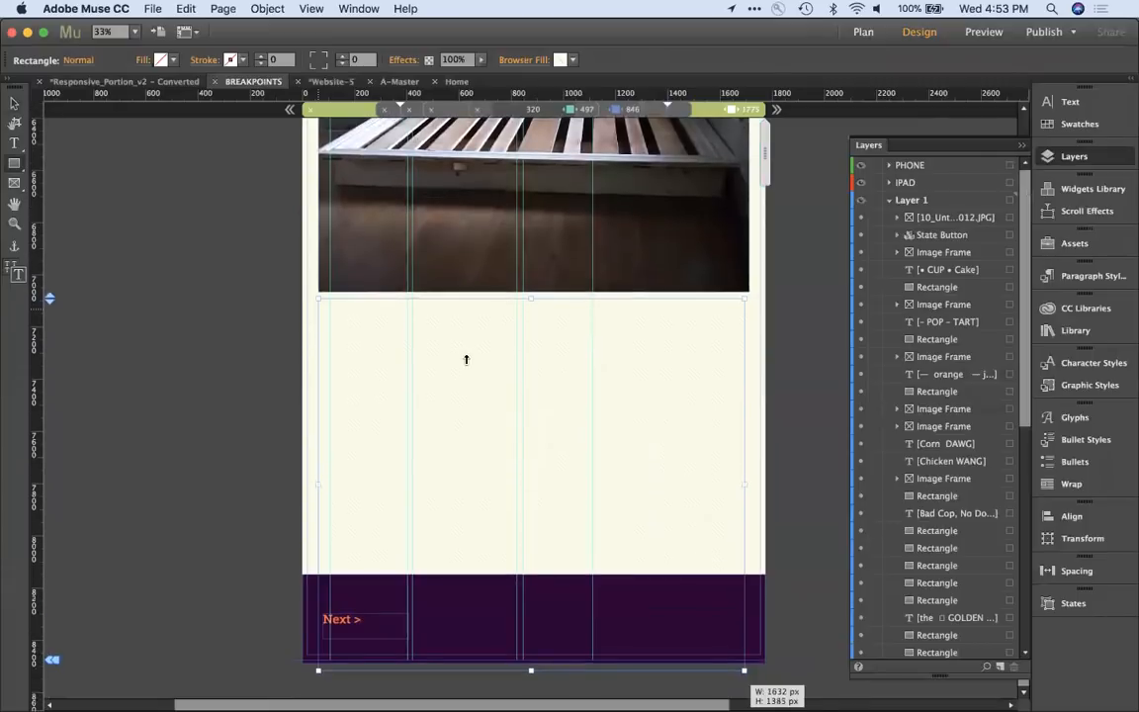
pyautogui.click(144, 62)
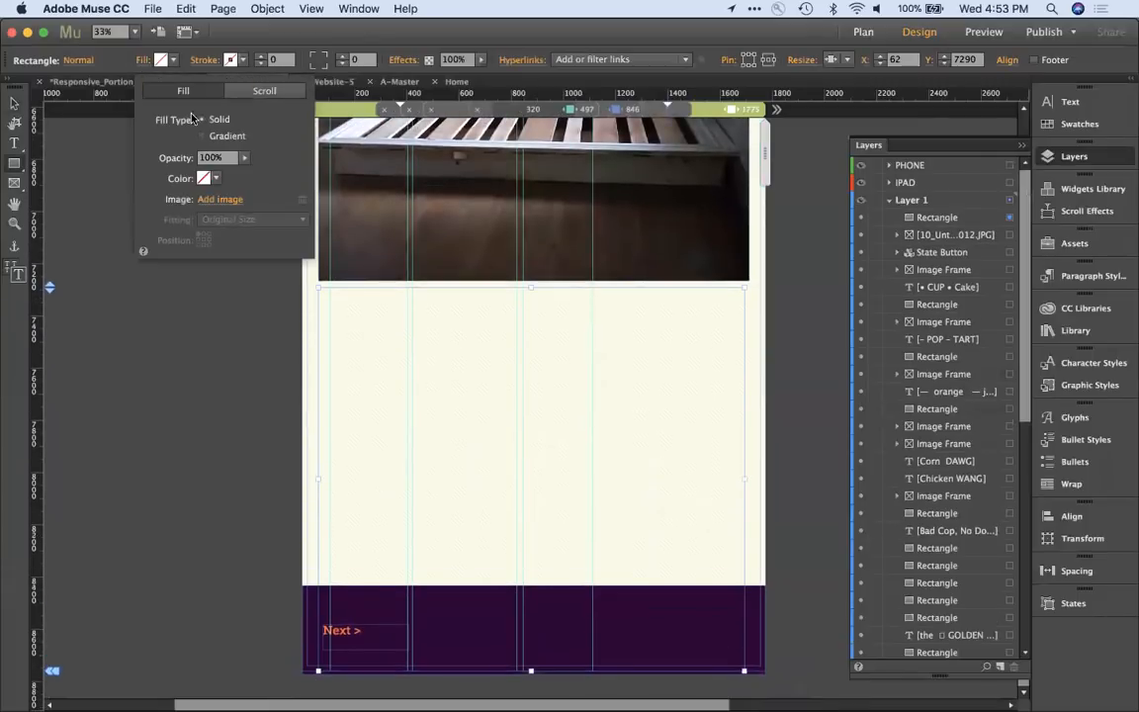
pyautogui.click(215, 200)
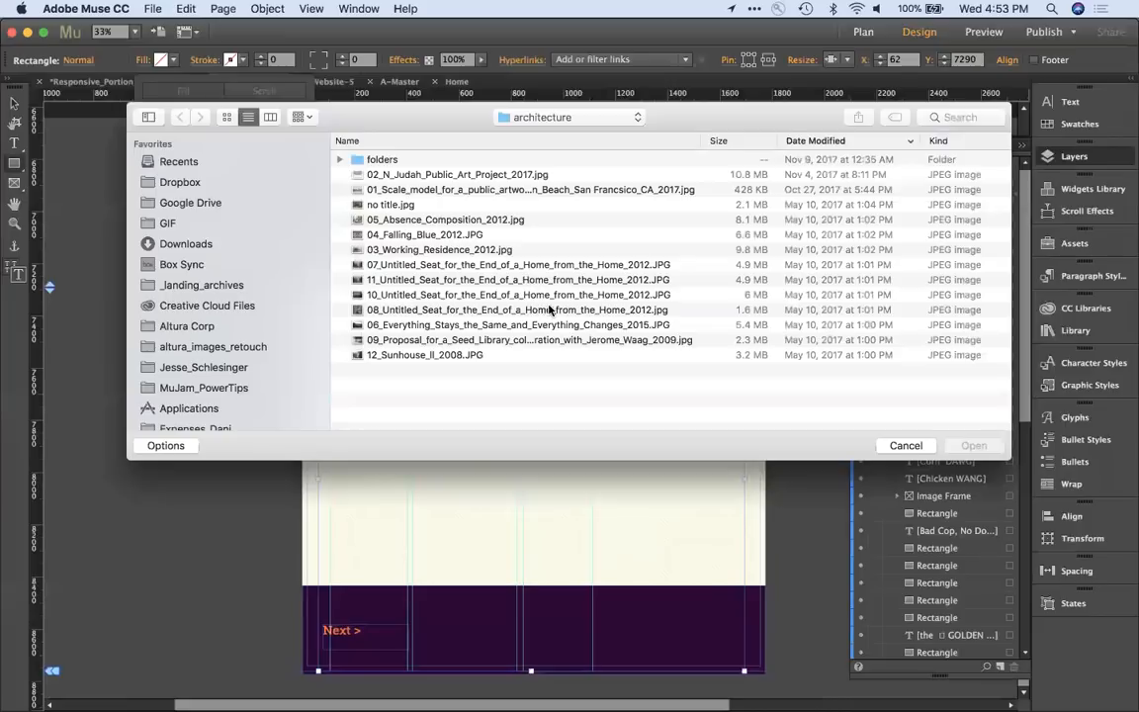
pyautogui.click(461, 251)
pyautogui.press('space')
pyautogui.press('space')
pyautogui.doubleClick(462, 251)
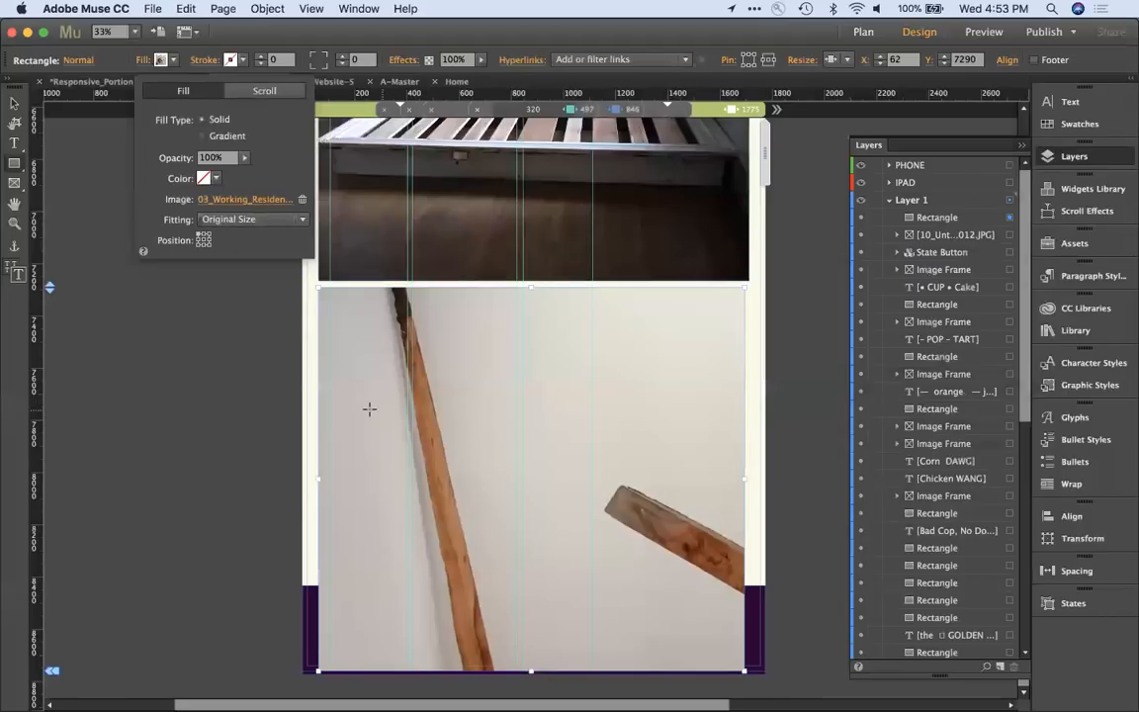
# Step: Set the rectangle's fill image to Scale to Fill and centre its position
pyautogui.click(242, 218)
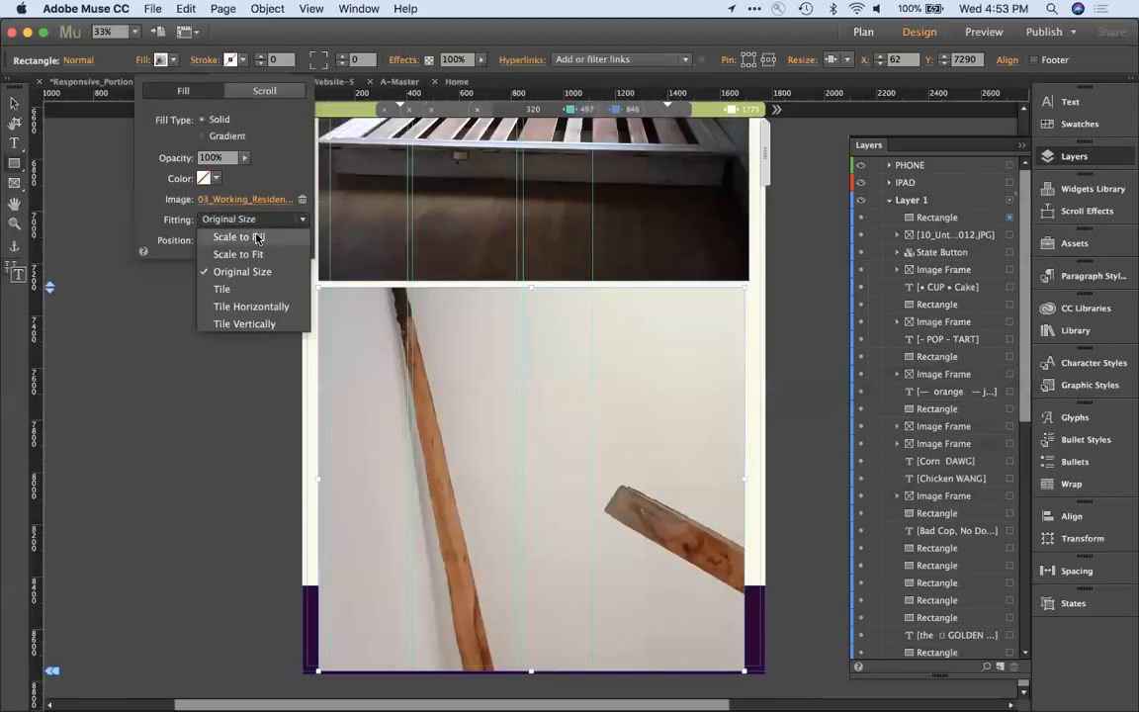
pyautogui.click(256, 238)
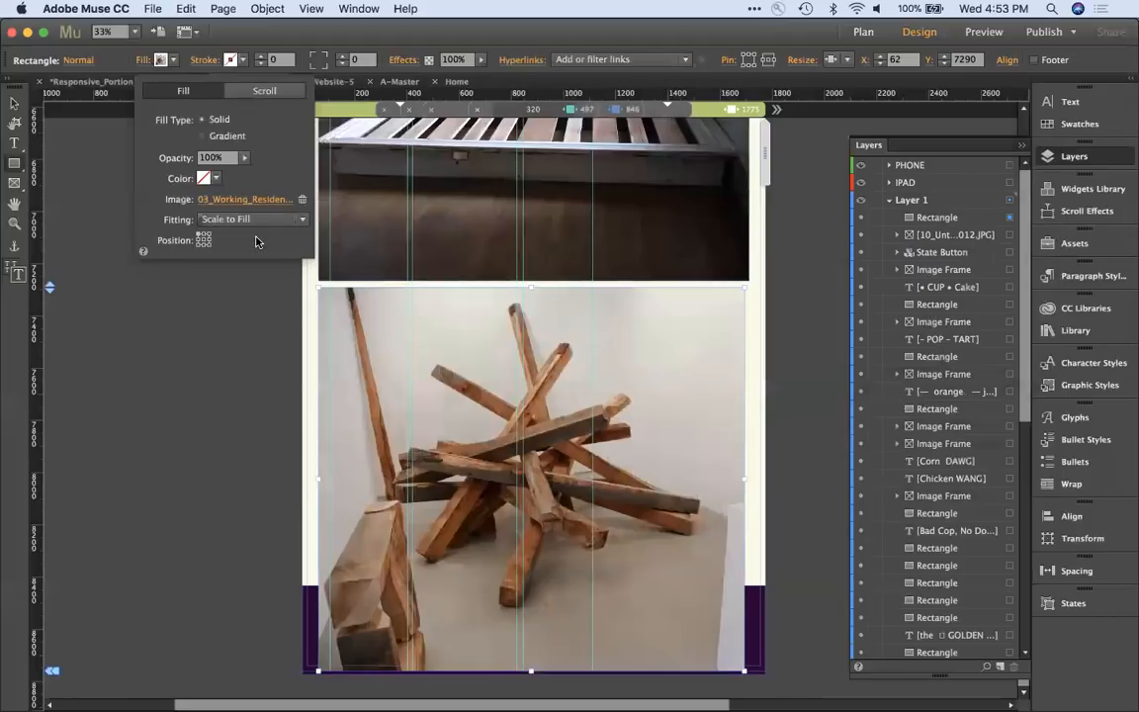
pyautogui.click(204, 243)
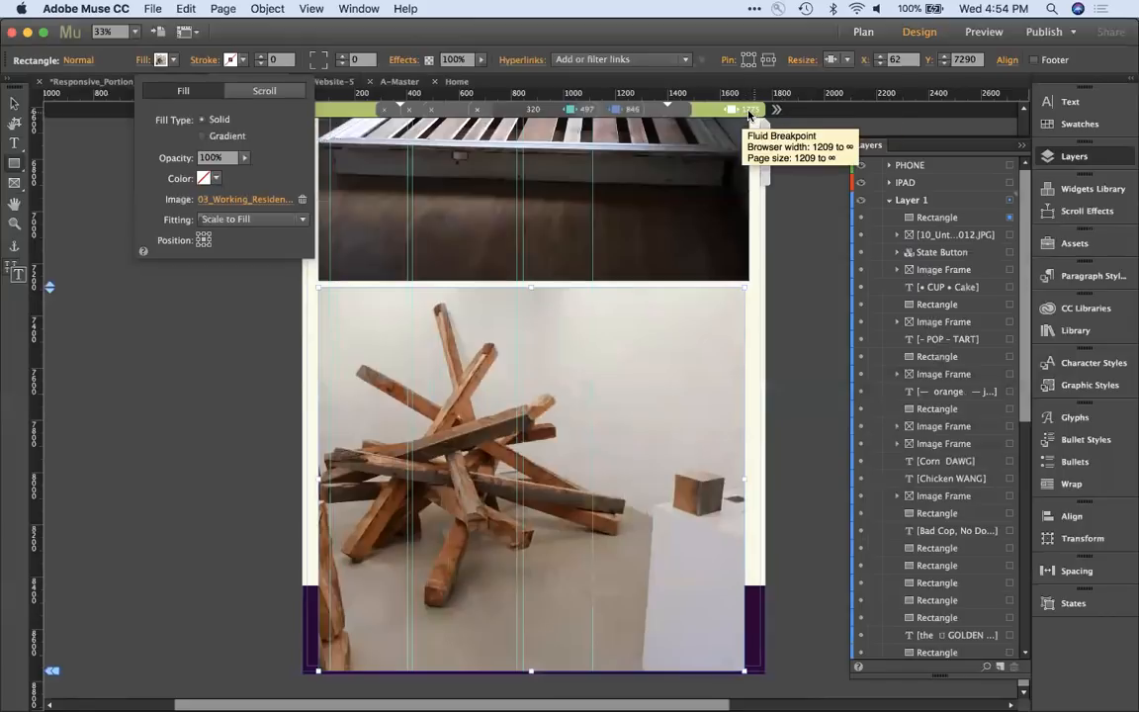
# Step: Toggle the 1775 px breakpoint's maximum page width limit on and back off
pyautogui.moveTo(748, 112); pyautogui.dragTo(760, 115)
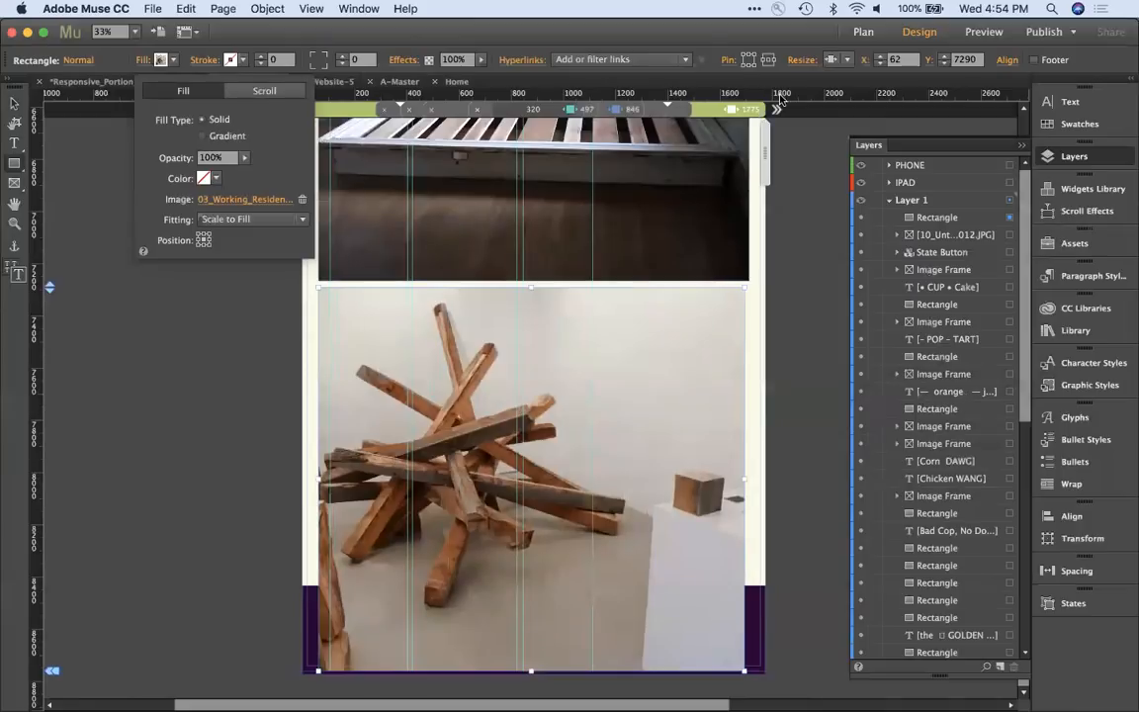
pyautogui.click(776, 110)
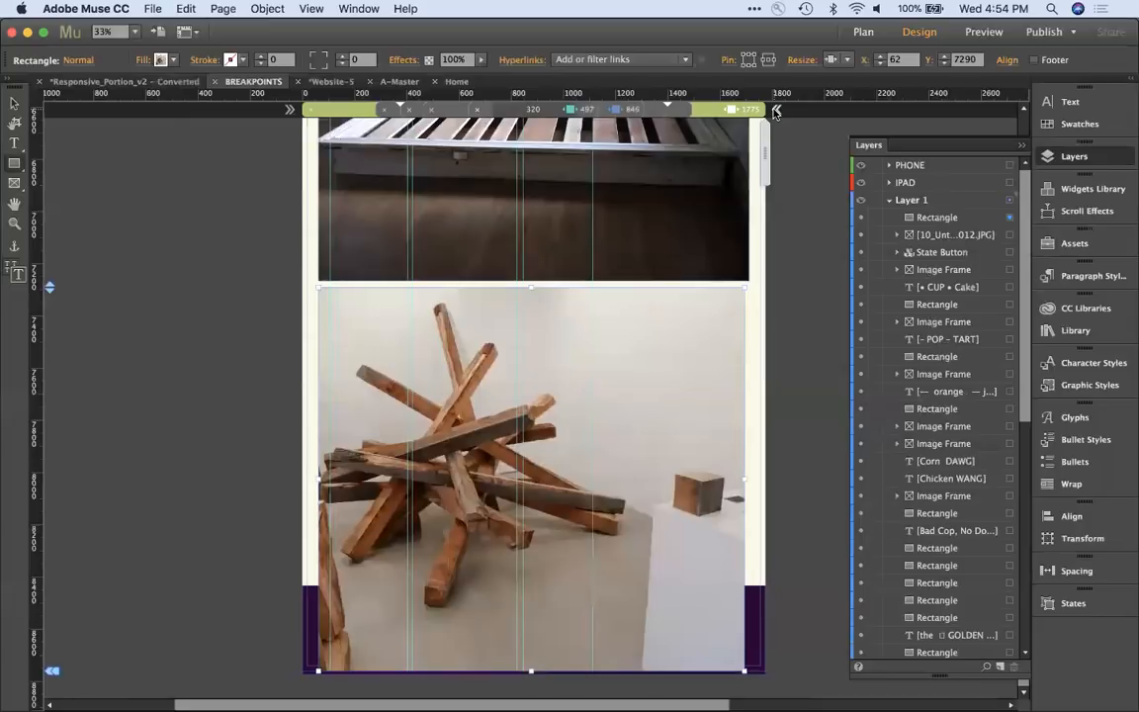
pyautogui.click(776, 111)
# Step: Preview the page in the browser, widen the window to 1440 px, and locate the bed photo near the page's end
pyautogui.press('shift+super+e')
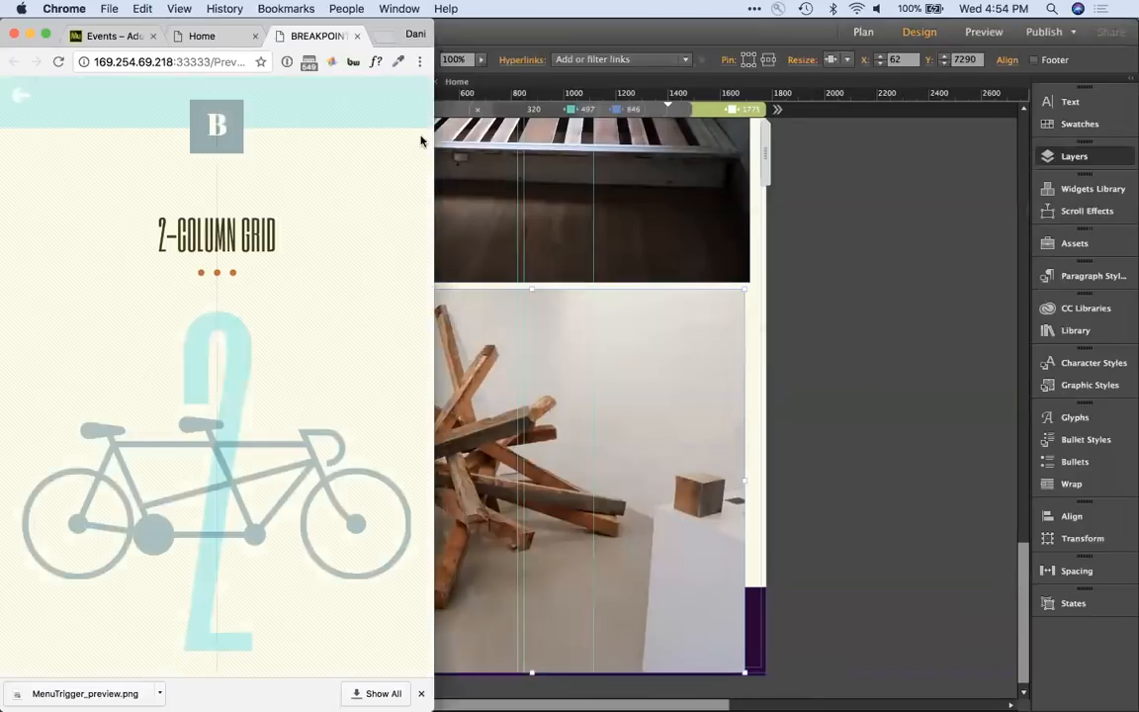
pyautogui.moveTo(435, 195); pyautogui.dragTo(954, 220)
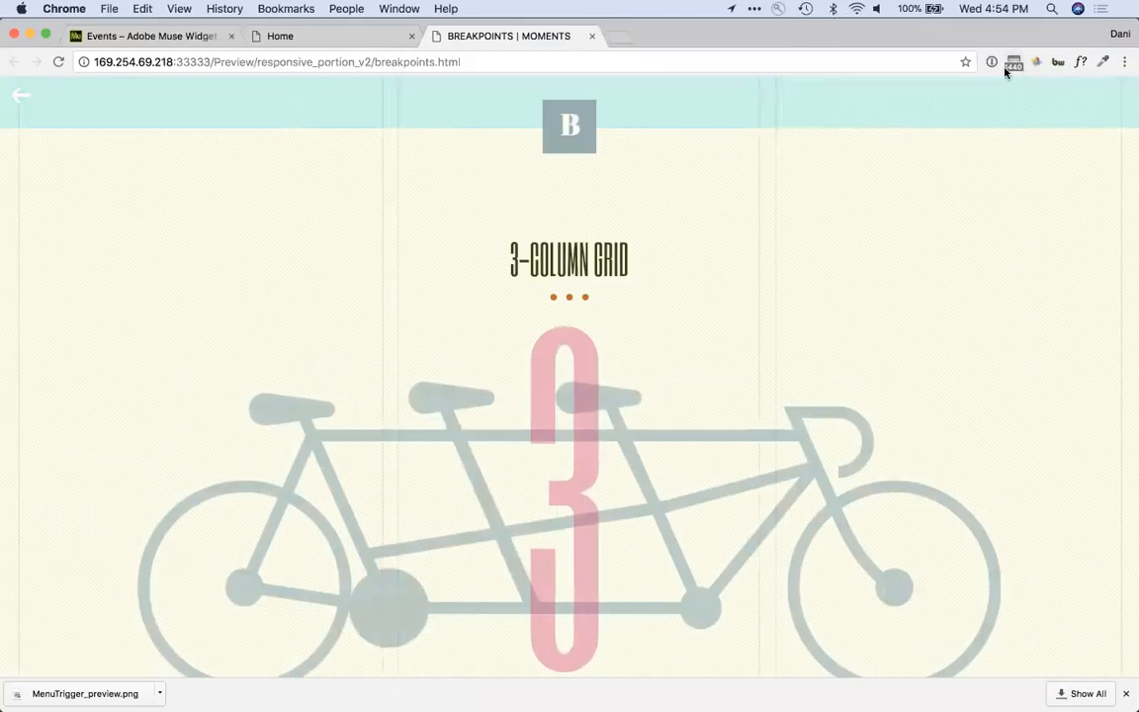
pyautogui.scroll(-1, 834, 367)
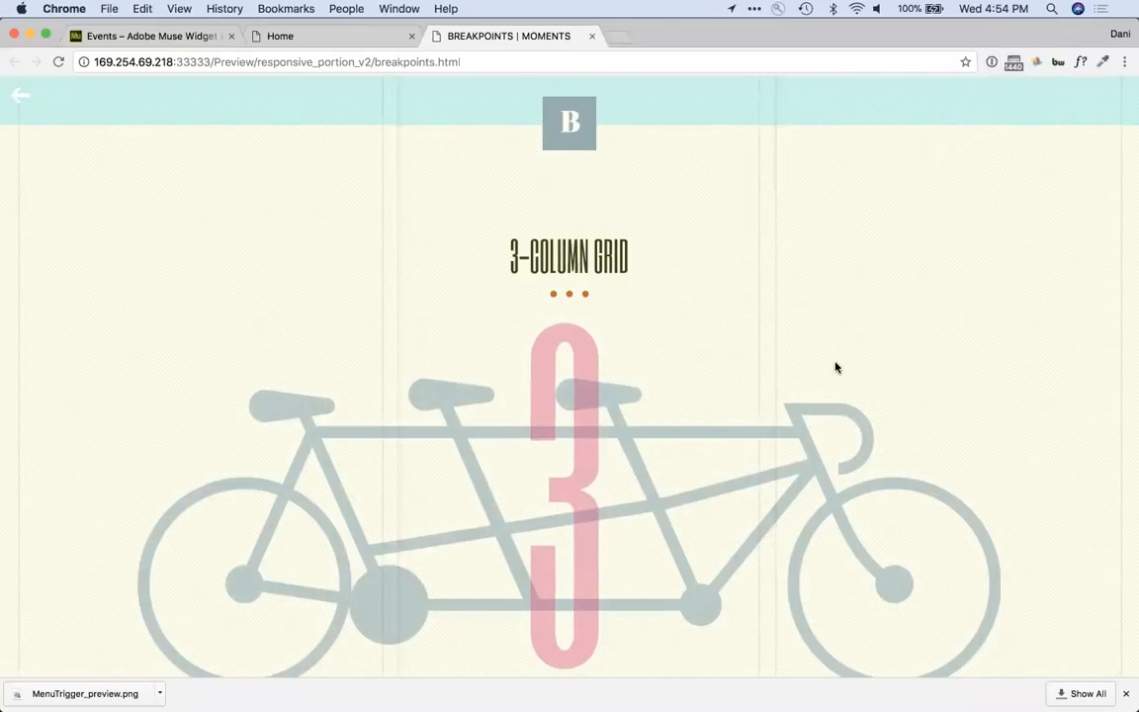
pyautogui.scroll(-20, 835, 367)
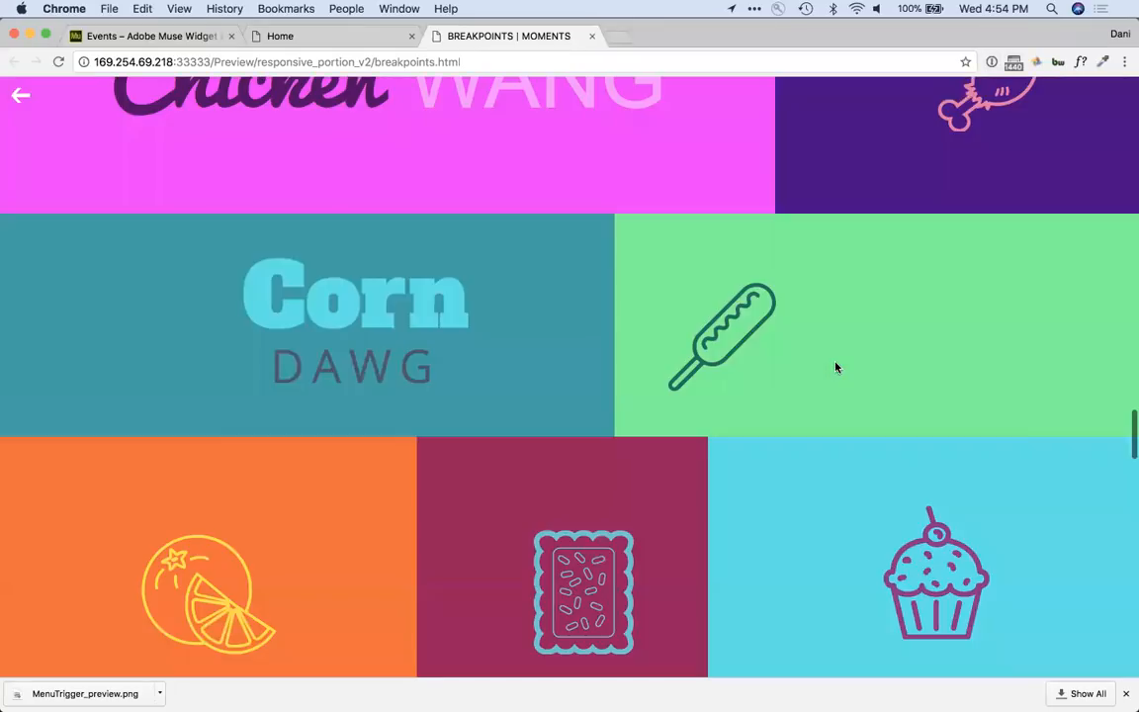
pyautogui.scroll(5, 834, 367)
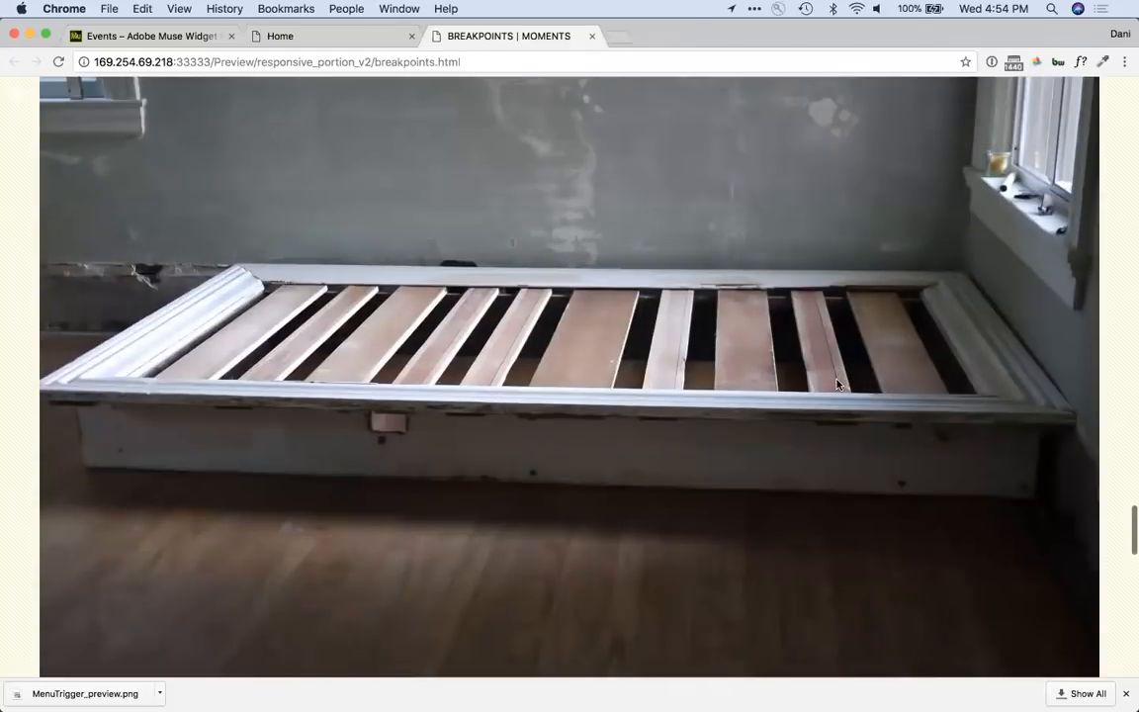
pyautogui.scroll(2, 780, 335)
pyautogui.scroll(-2, 780, 335)
pyautogui.scroll(-1, 780, 335)
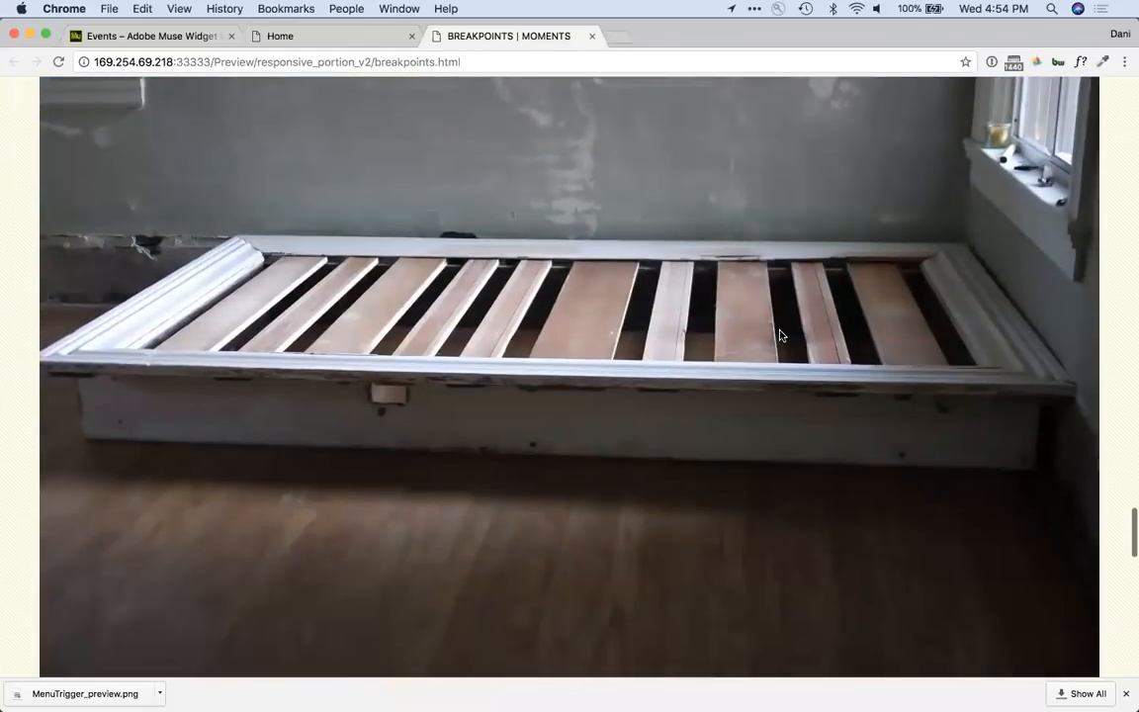
pyautogui.scroll(2, 780, 335)
# Step: Narrow the browser window to about 1021 px, comparing how the bed photo and the wooden-beams rectangle resize
pyautogui.moveTo(1132, 311); pyautogui.dragTo(960, 362)
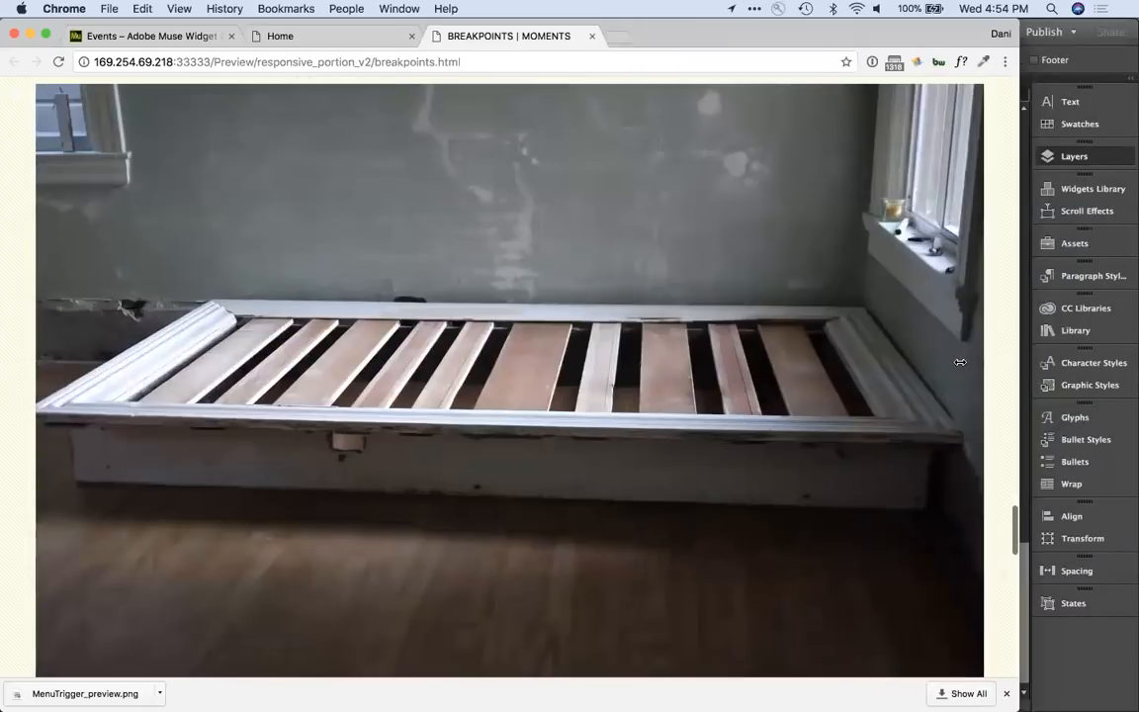
pyautogui.scroll(-9, 744, 446)
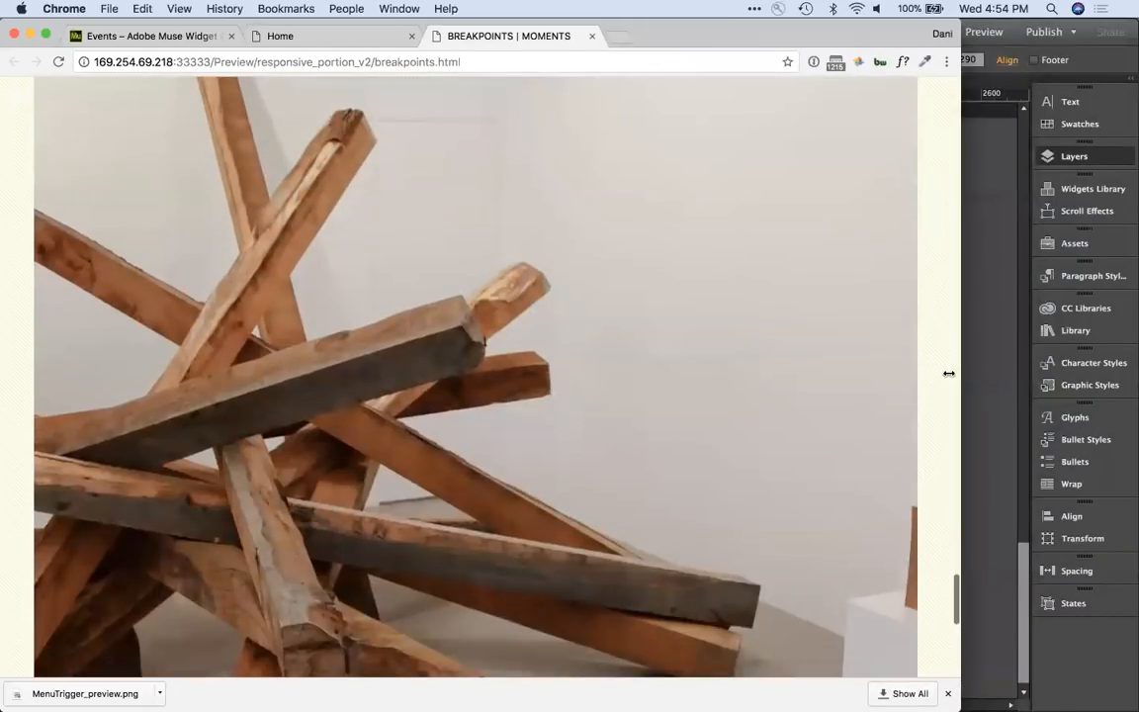
pyautogui.moveTo(957, 373); pyautogui.dragTo(881, 369)
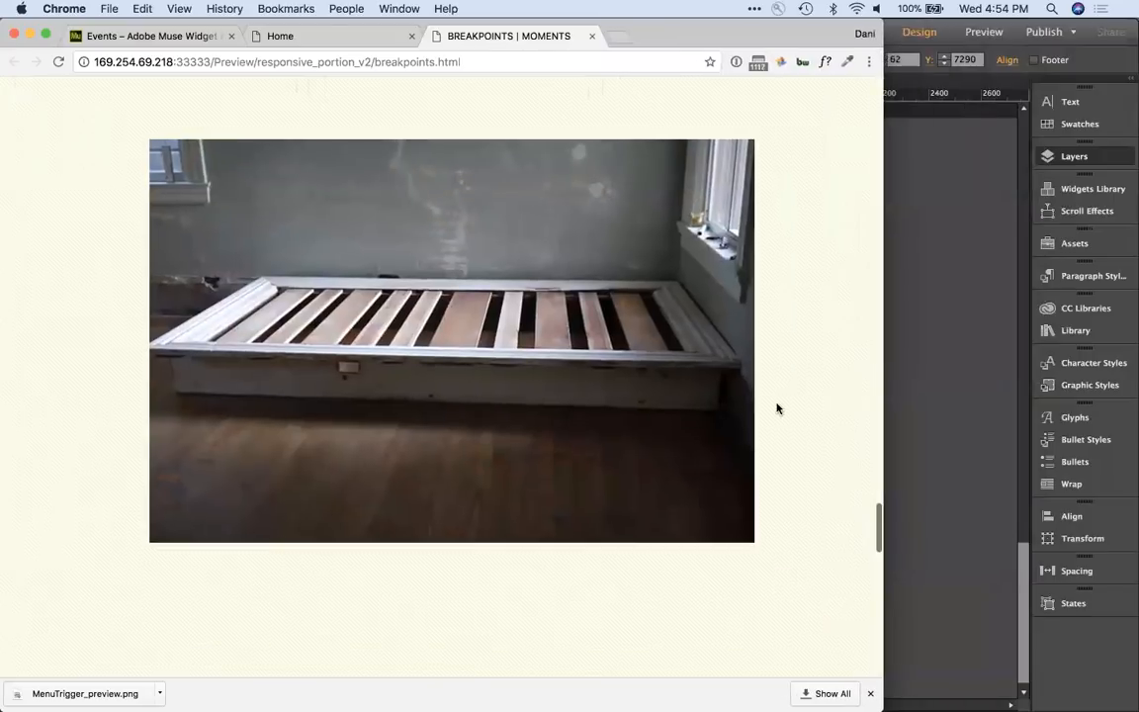
pyautogui.scroll(-10, 775, 406)
pyautogui.moveTo(881, 388); pyautogui.dragTo(808, 430)
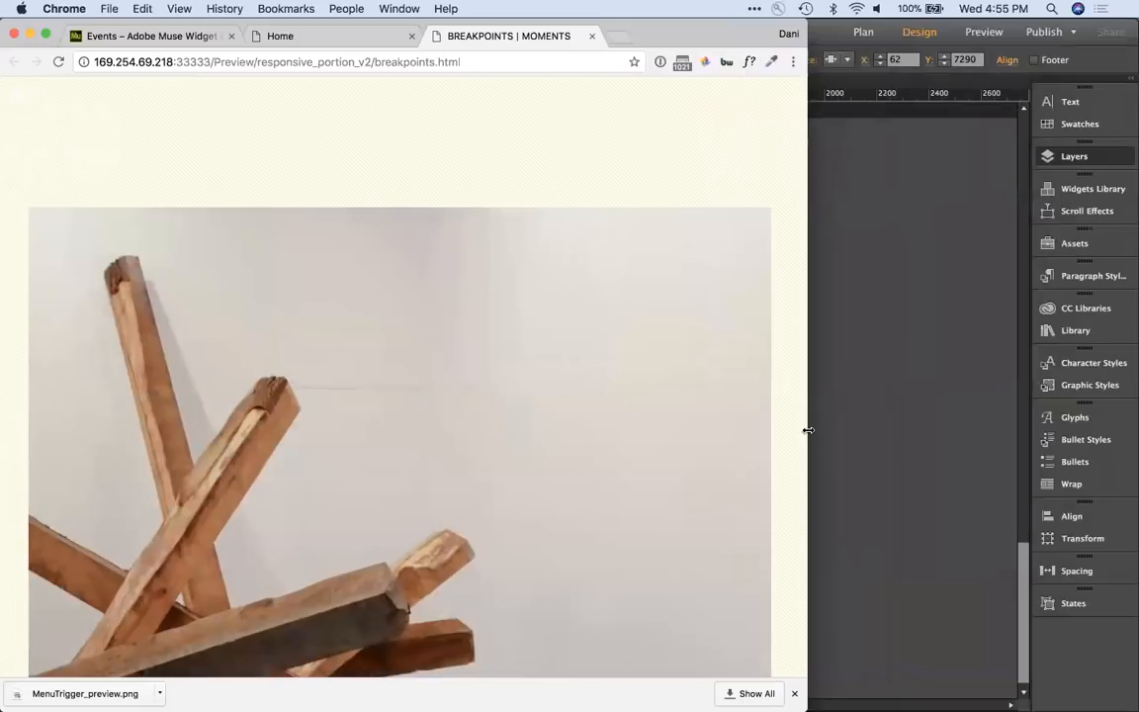
# Step: Zoom the previewed page out to 25% to fit both photos in the window
pyautogui.click(170, 9)
pyautogui.click(214, 167)
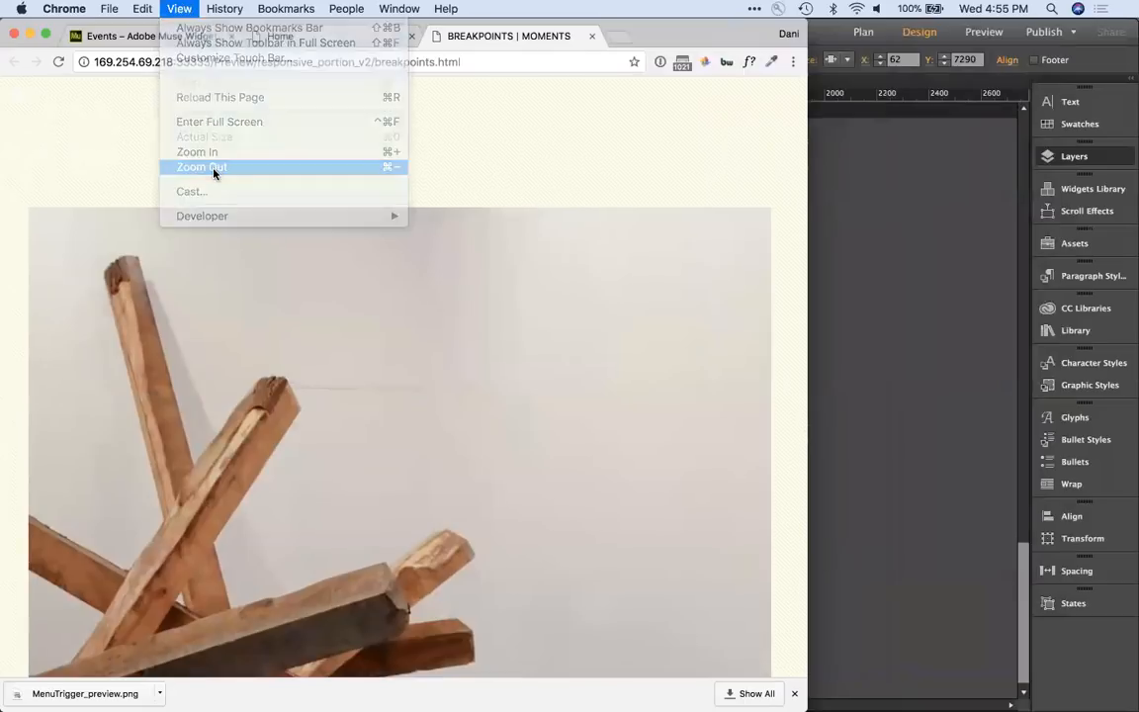
pyautogui.press('super+minus')
pyautogui.press('super+minus')
pyautogui.press('super+minus')
pyautogui.press('super+minus')
pyautogui.press('super+minus')
pyautogui.press('super+minus')
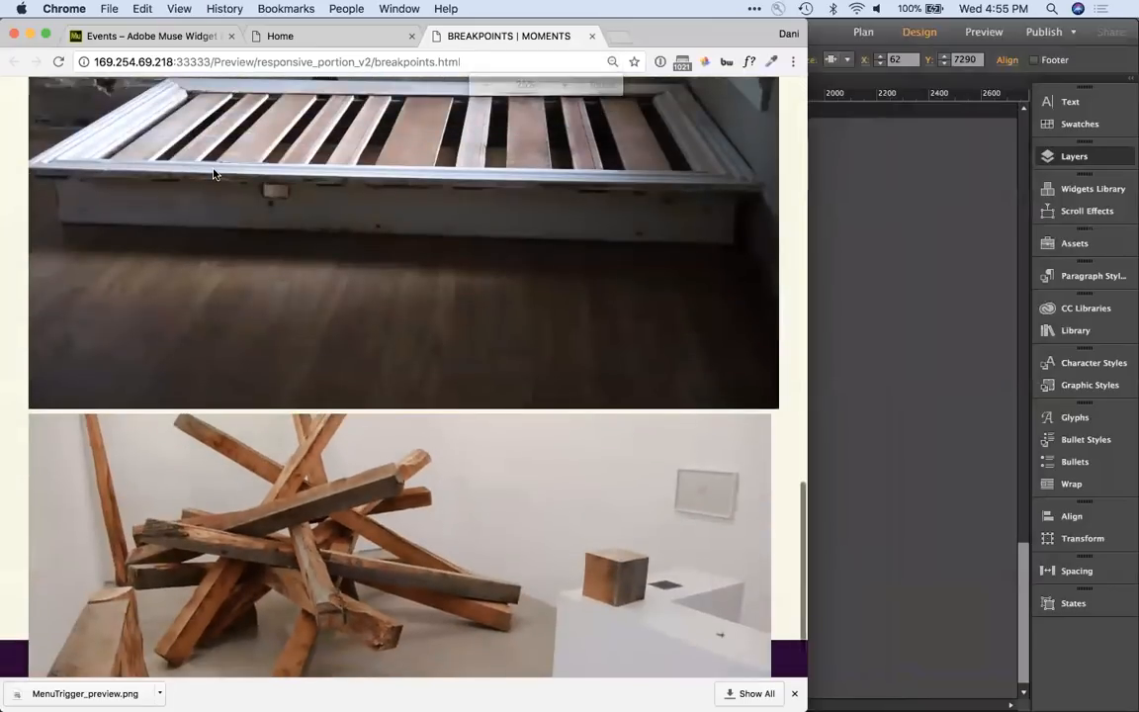
# Step: Look over the zoomed-out page, then narrow the window to about 579 px with both photos in view
pyautogui.scroll(6, 557, 224)
pyautogui.scroll(10, 557, 224)
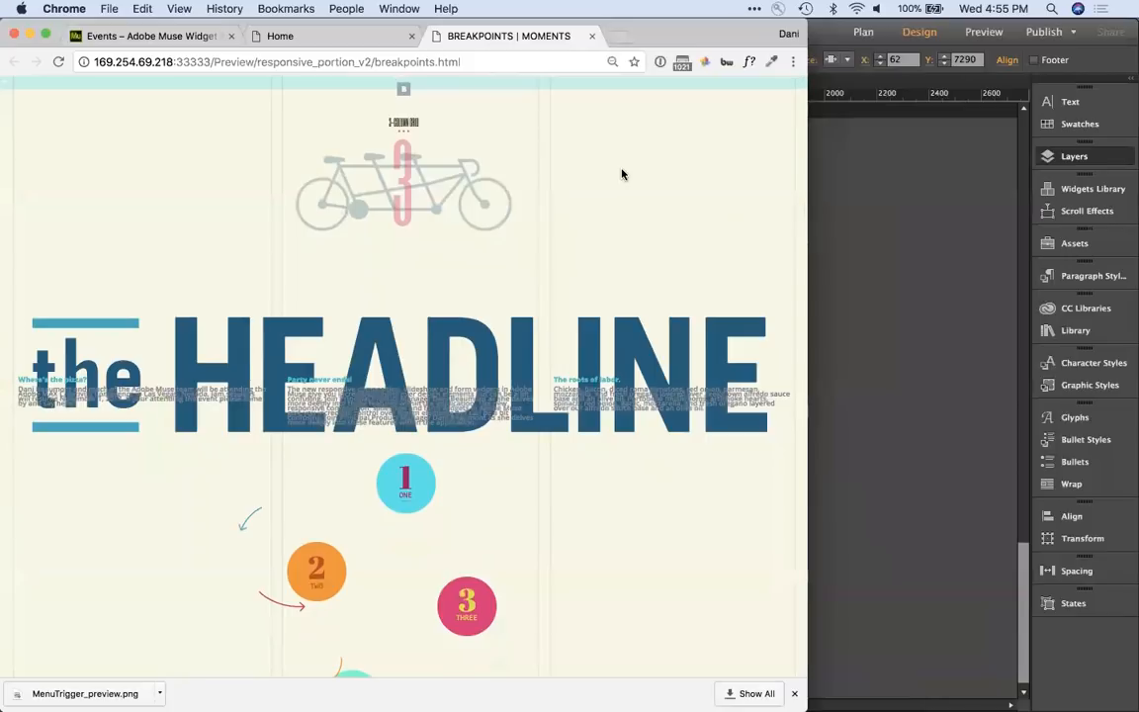
pyautogui.scroll(-20, 692, 563)
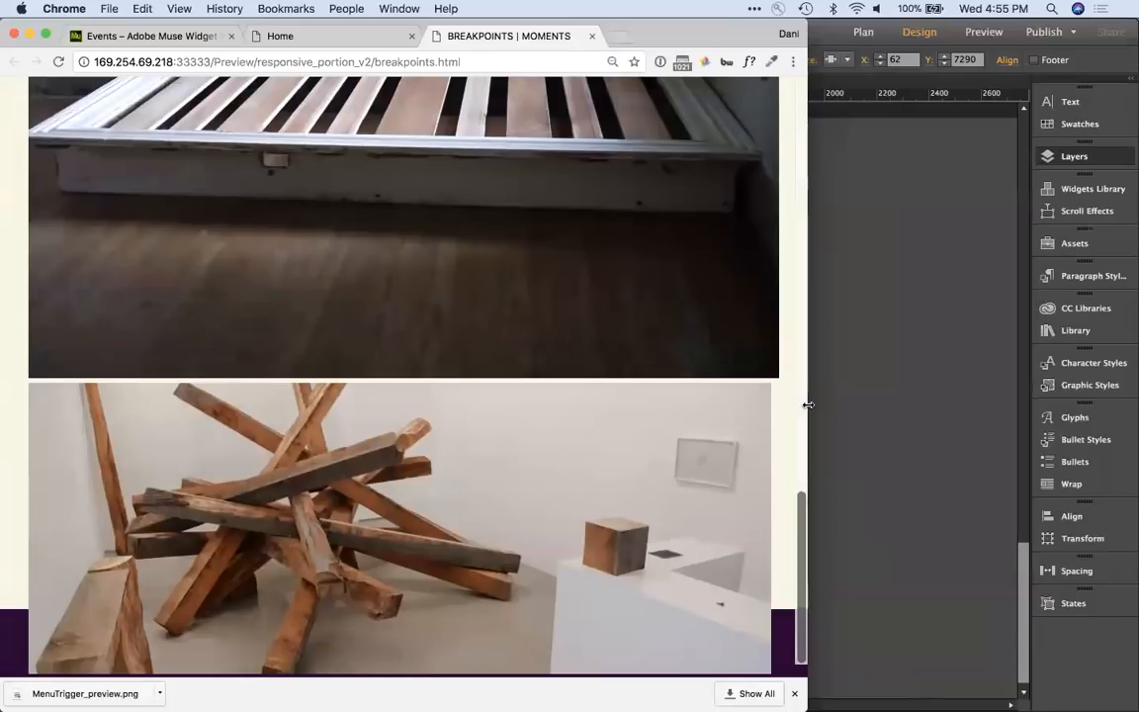
pyautogui.moveTo(799, 407); pyautogui.dragTo(700, 427)
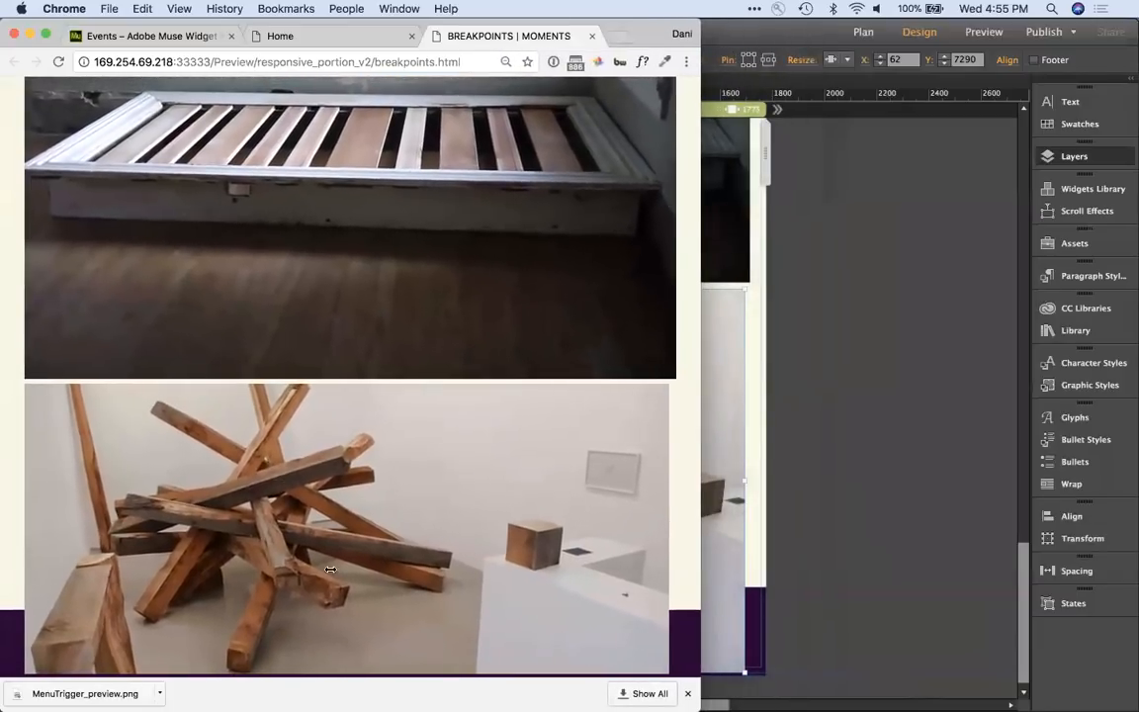
pyautogui.moveTo(700, 417); pyautogui.dragTo(456, 346)
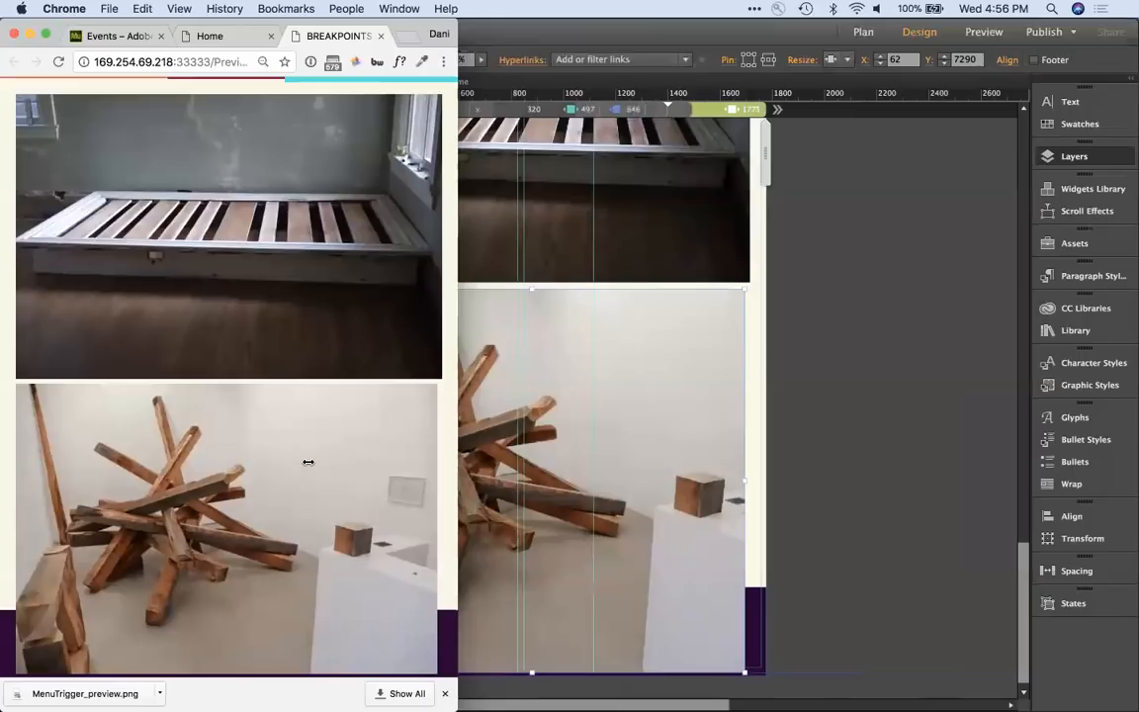
# Step: Switch to Evernote and review the Browser/Device Testing Tools section of the Muse Jam note
pyautogui.press('super+Tab')
pyautogui.press('super+Tab')
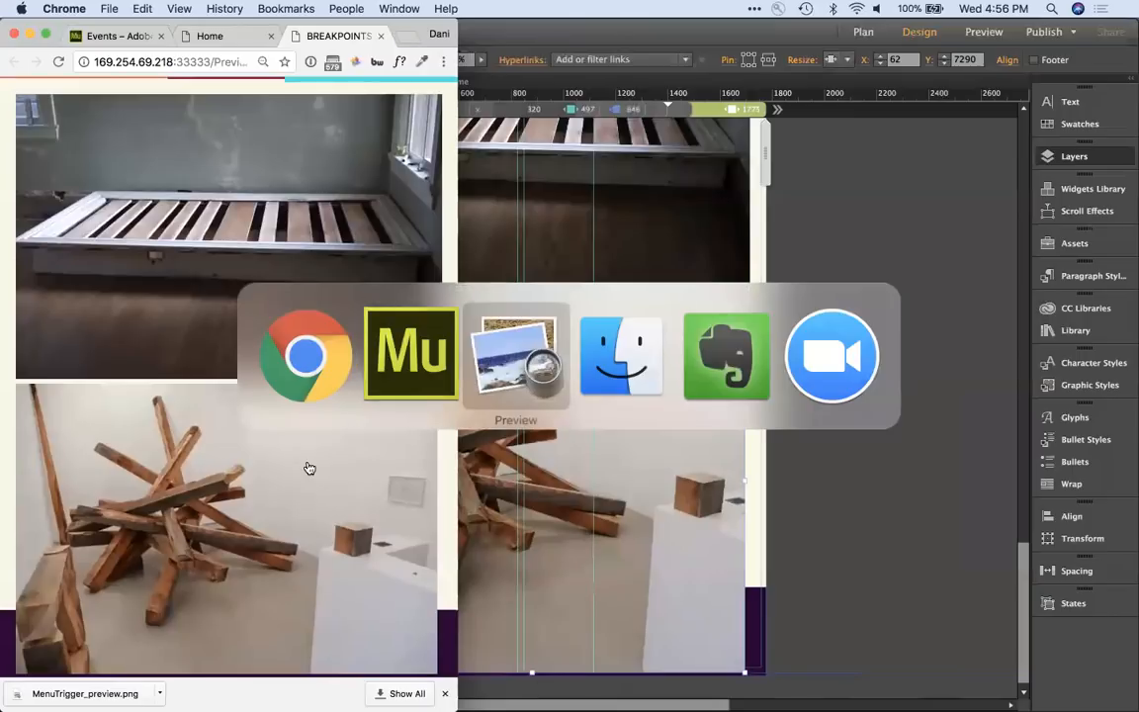
pyautogui.press('super+Tab')
pyautogui.press('super+Tab')
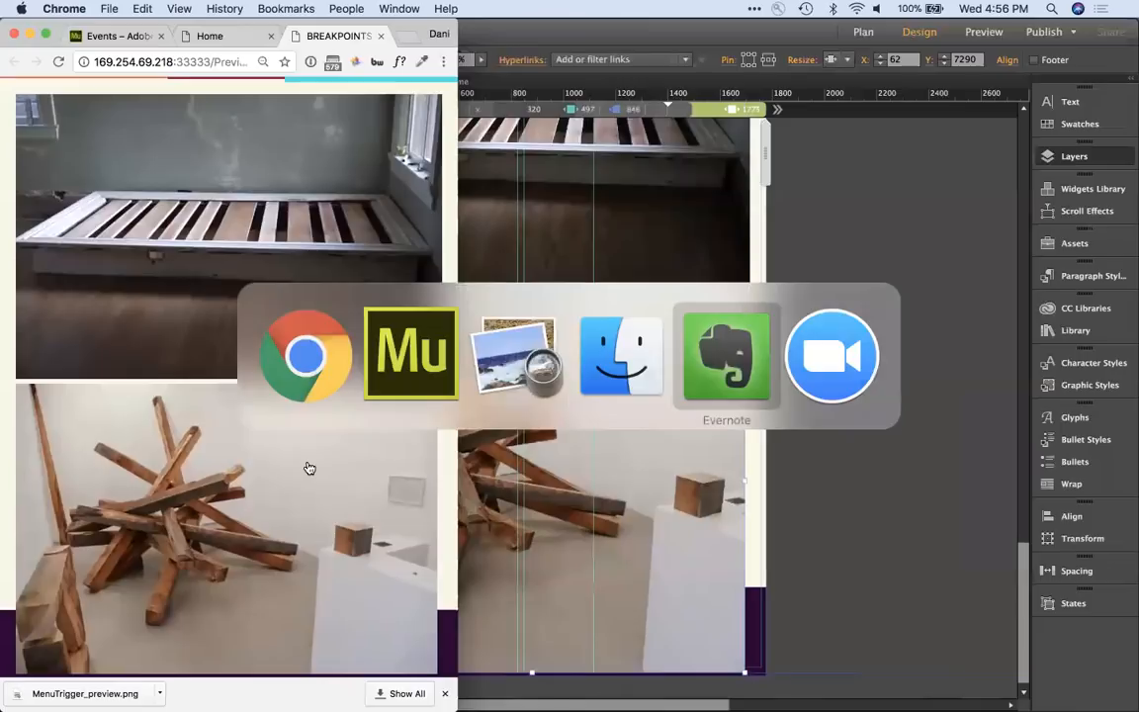
pyautogui.scroll(-5, 961, 401)
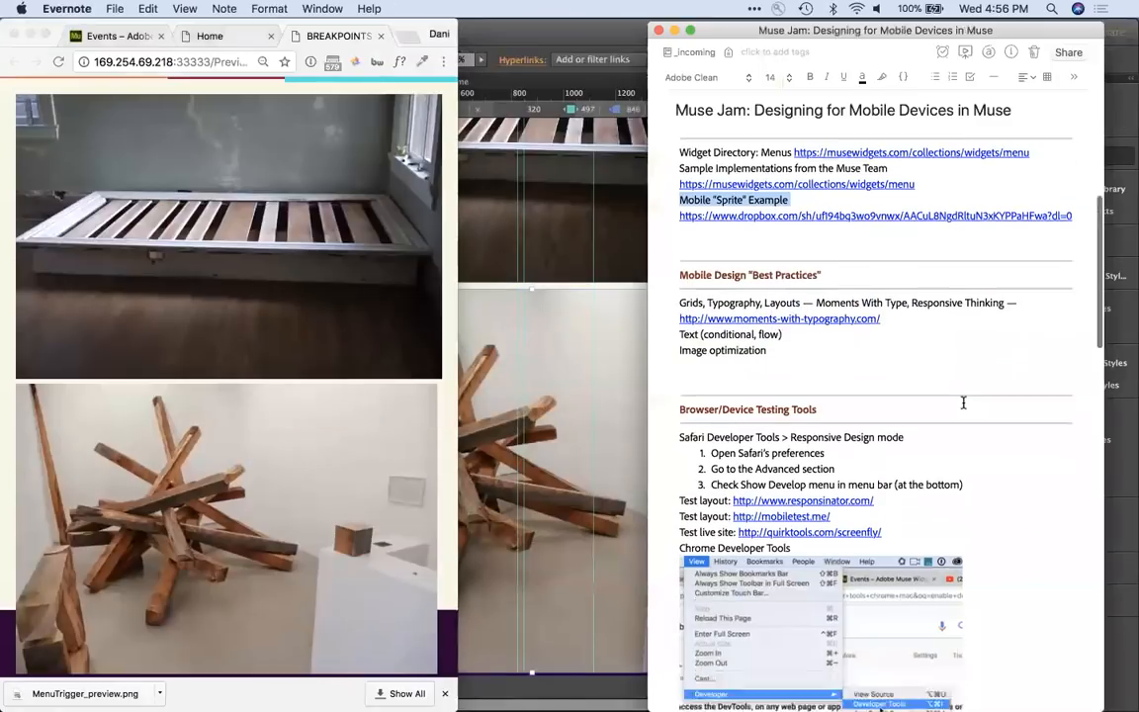
pyautogui.scroll(-10, 962, 401)
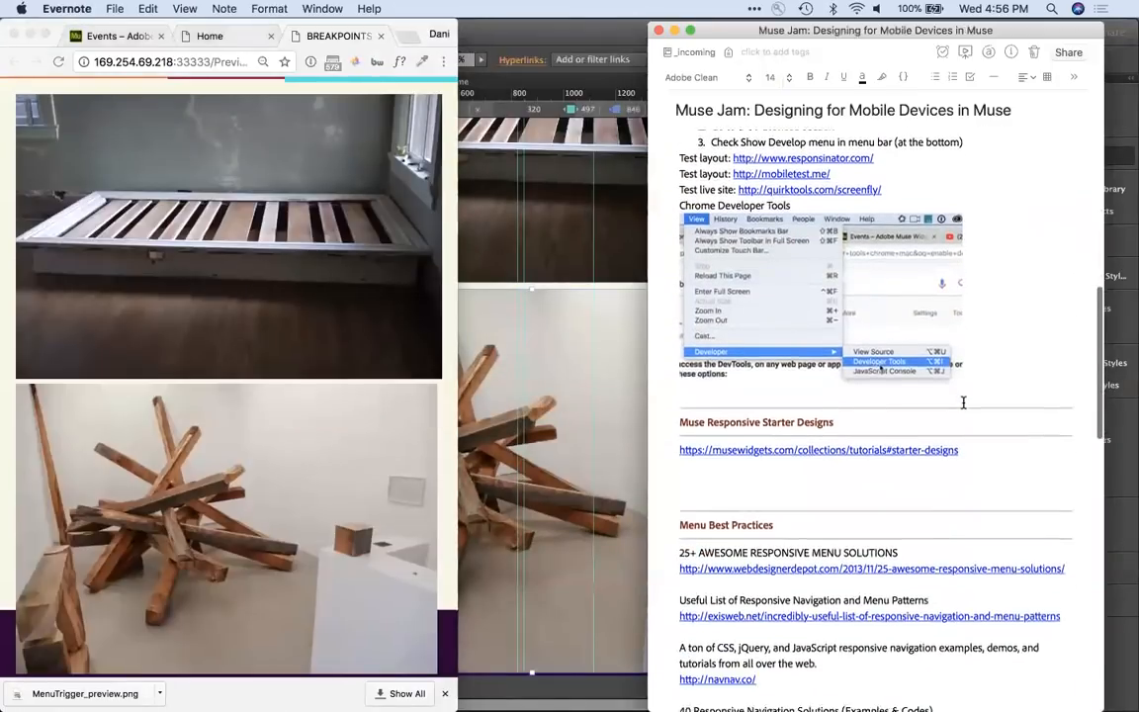
pyautogui.scroll(5, 963, 401)
pyautogui.scroll(3, 963, 401)
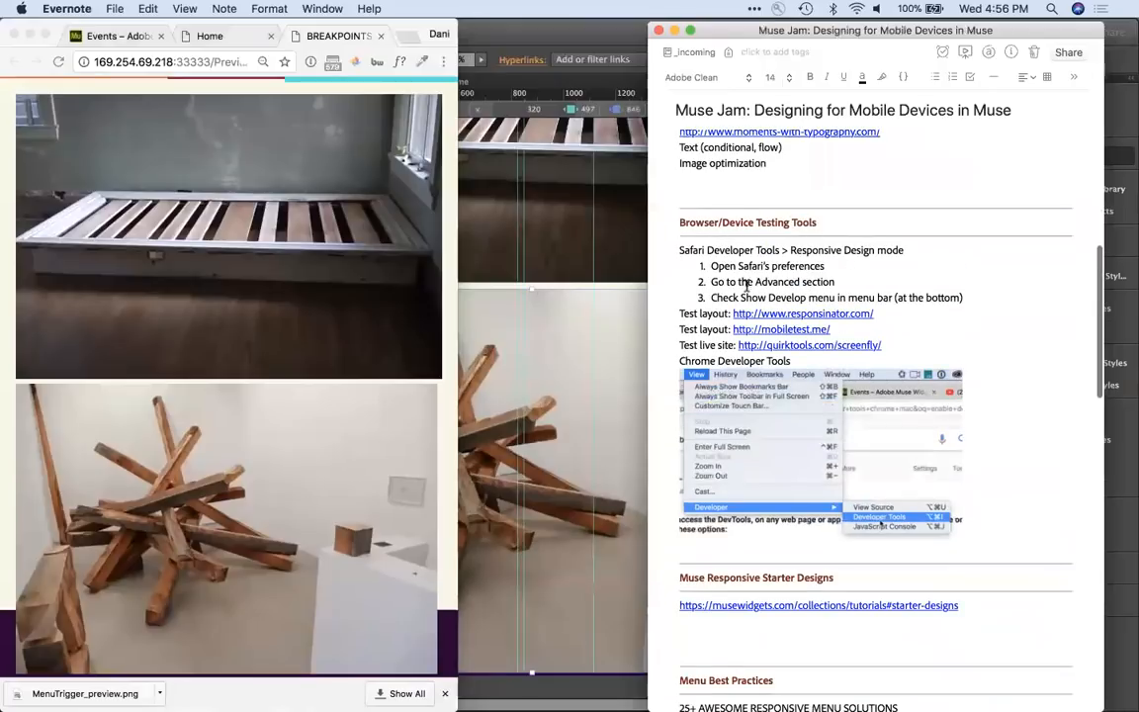
# Step: Switch to the Home page preview in Chrome and restore its zoom to actual size
pyautogui.scroll(15, 323, 352)
pyautogui.scroll(-2, 360, 396)
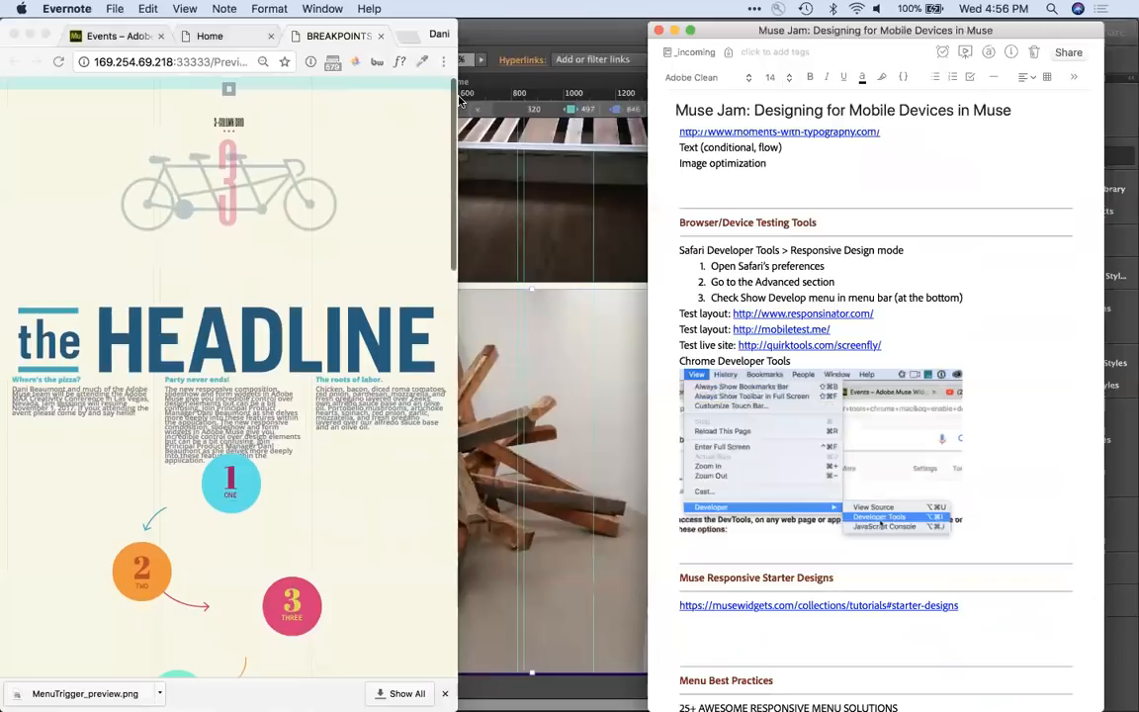
pyautogui.click(151, 44)
pyautogui.click(203, 36)
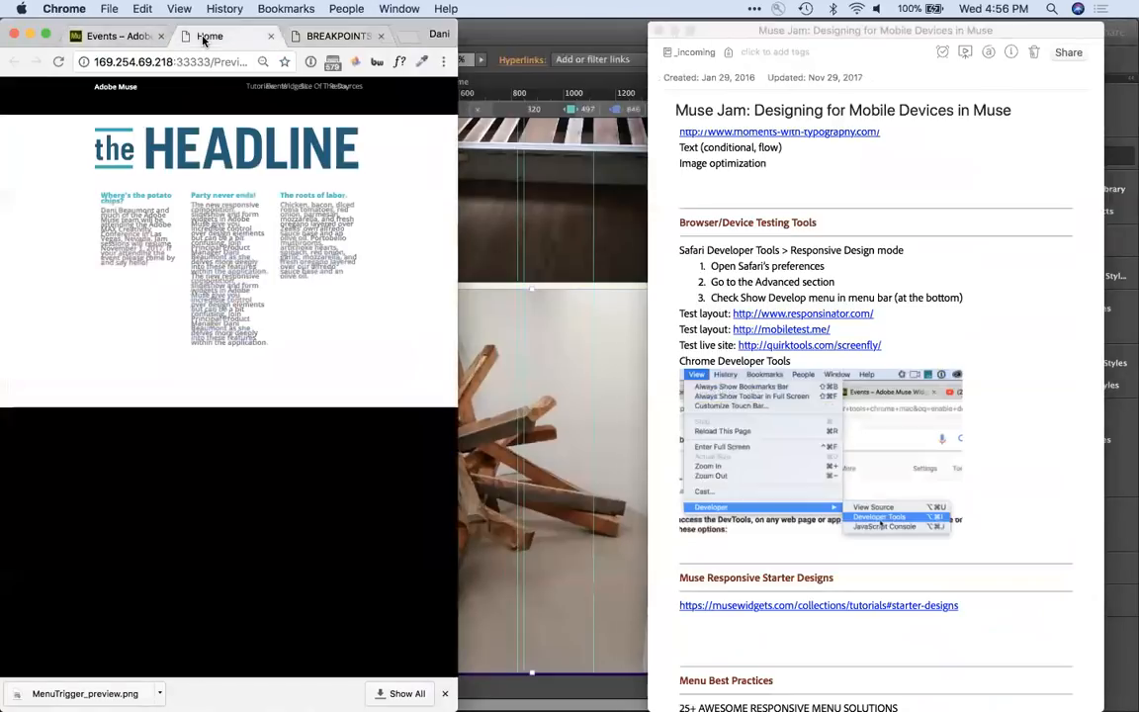
pyautogui.click(179, 9)
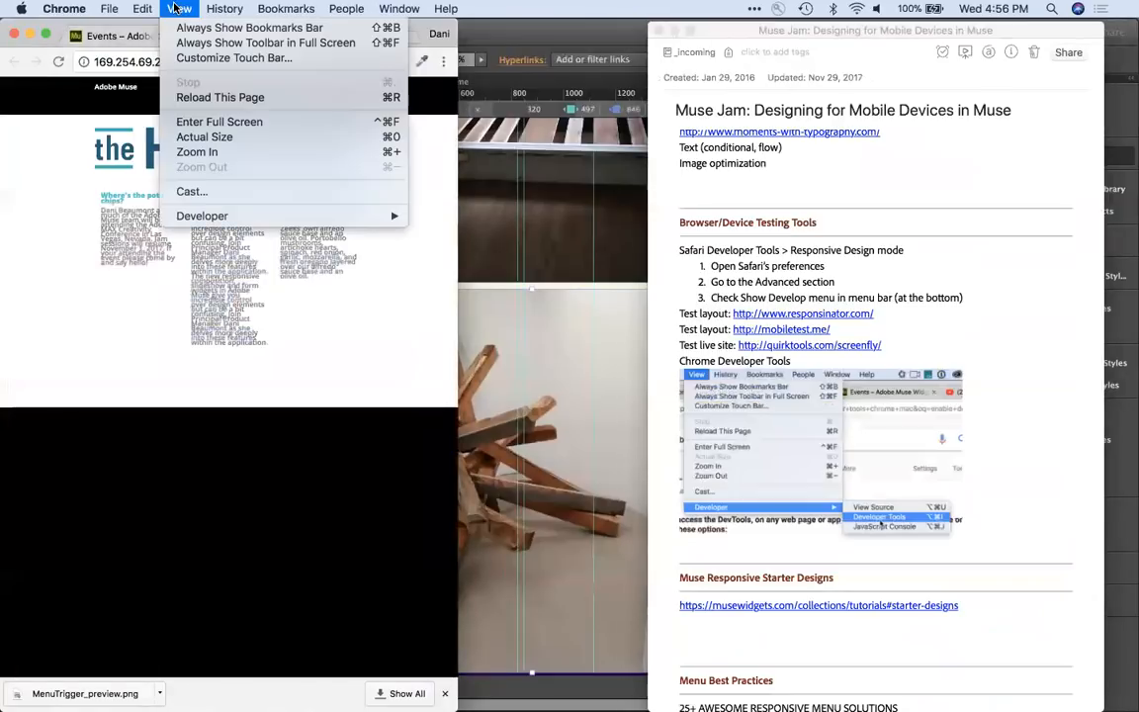
pyautogui.click(222, 137)
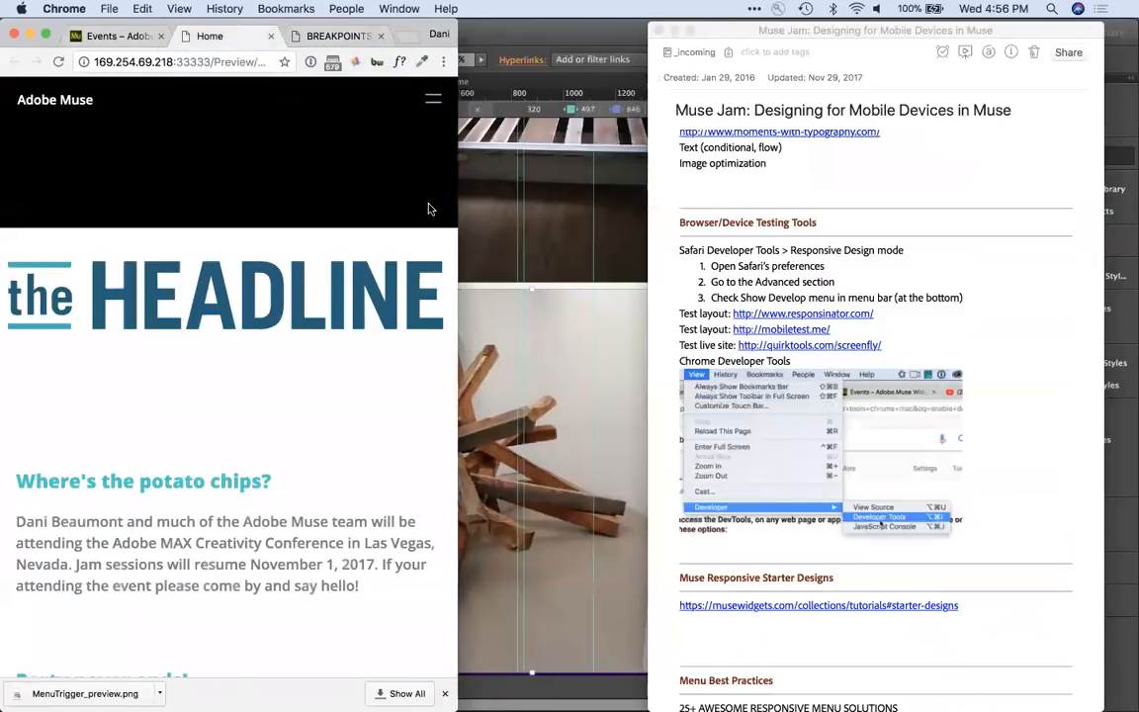
# Step: Widen the browser window to about 1369 px and examine the Home page's three text columns
pyautogui.moveTo(478, 188); pyautogui.dragTo(1087, 219)
pyautogui.scroll(-5, 542, 403)
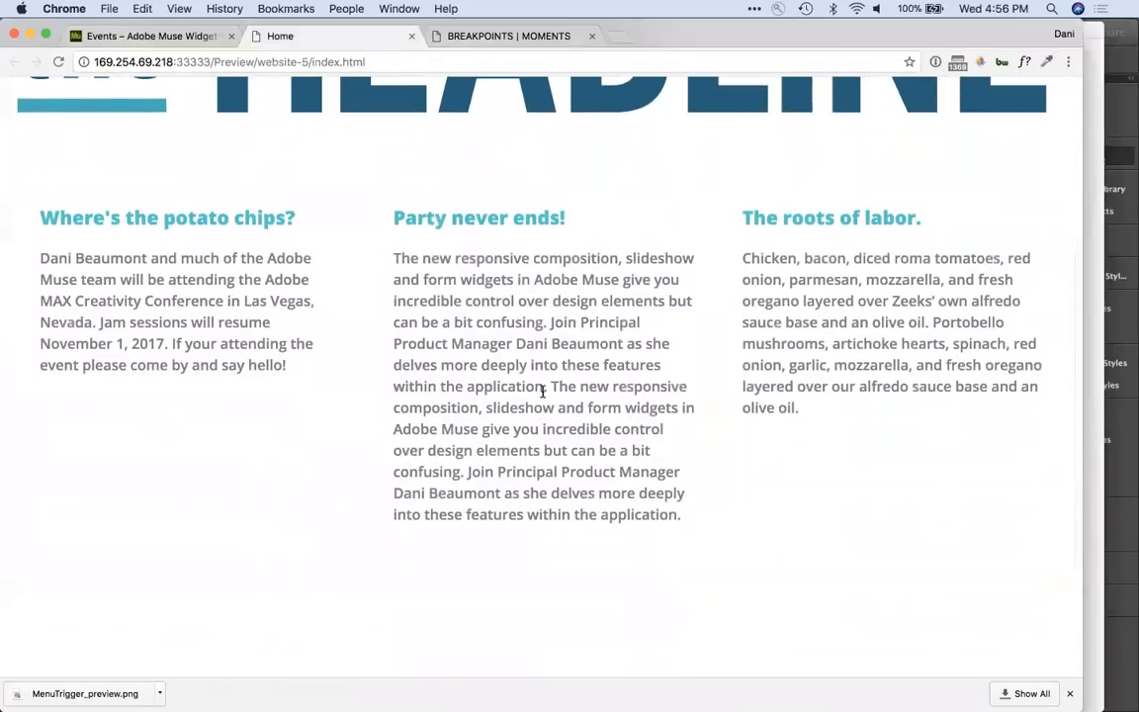
pyautogui.scroll(-1, 546, 388)
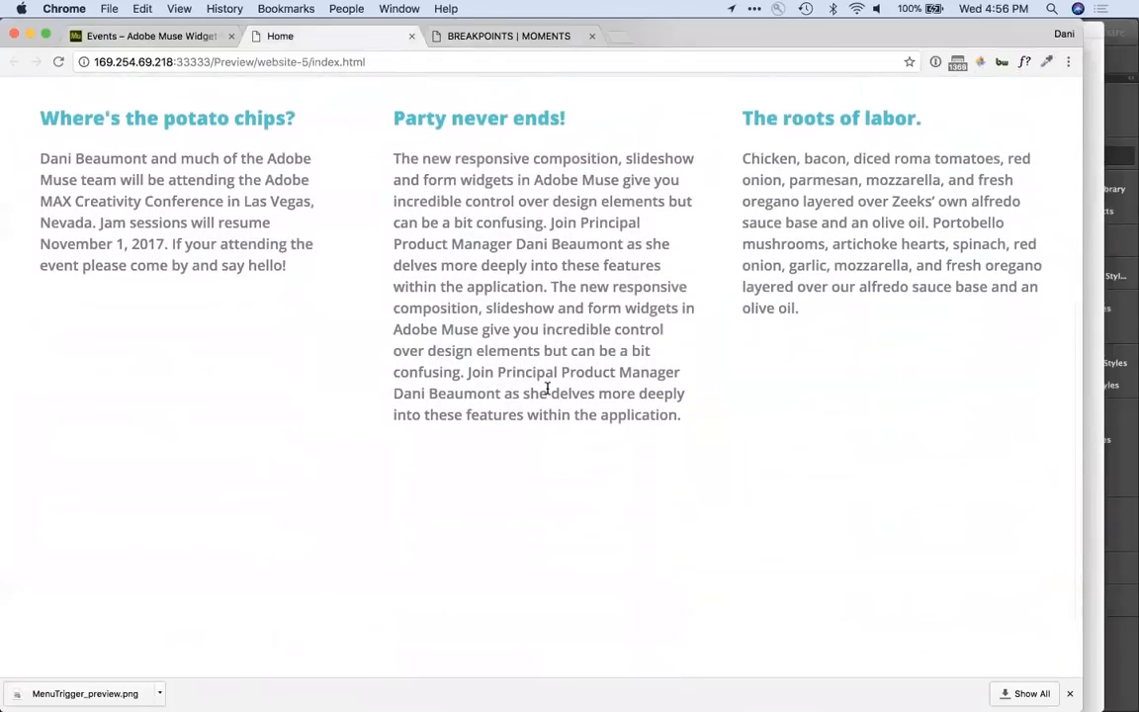
pyautogui.scroll(3, 547, 389)
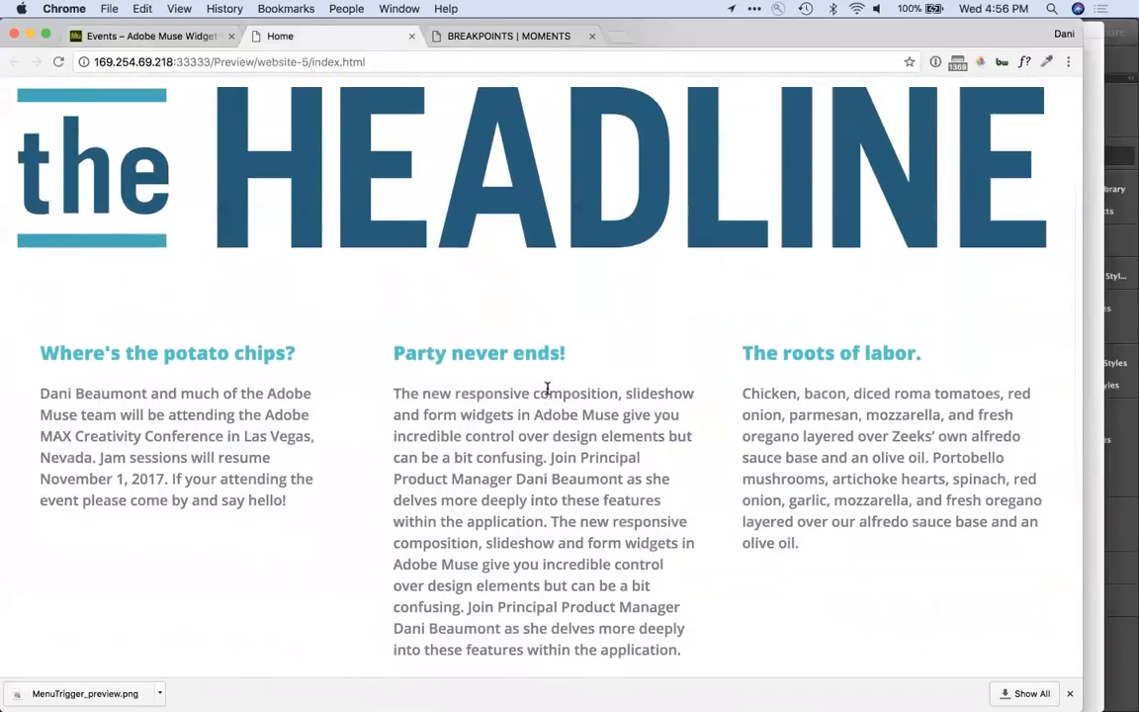
pyautogui.scroll(-3, 546, 389)
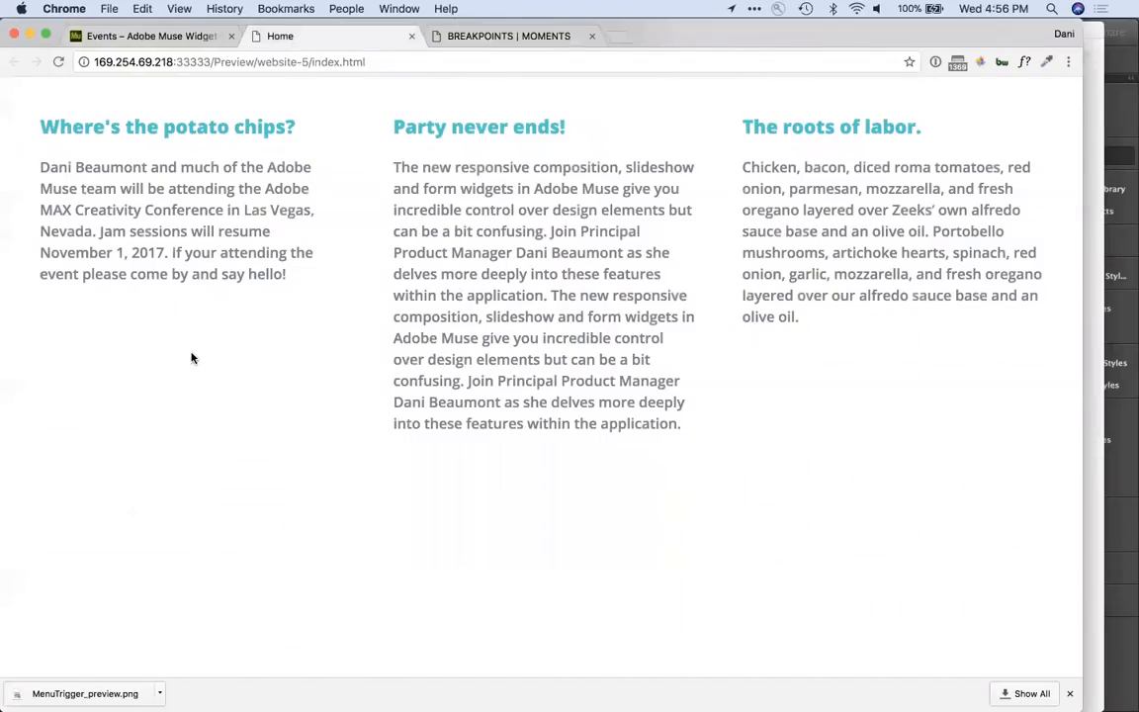
# Step: Inspect the Home page with Chrome's developer tools and turn the device emulation off
pyautogui.click(180, 9)
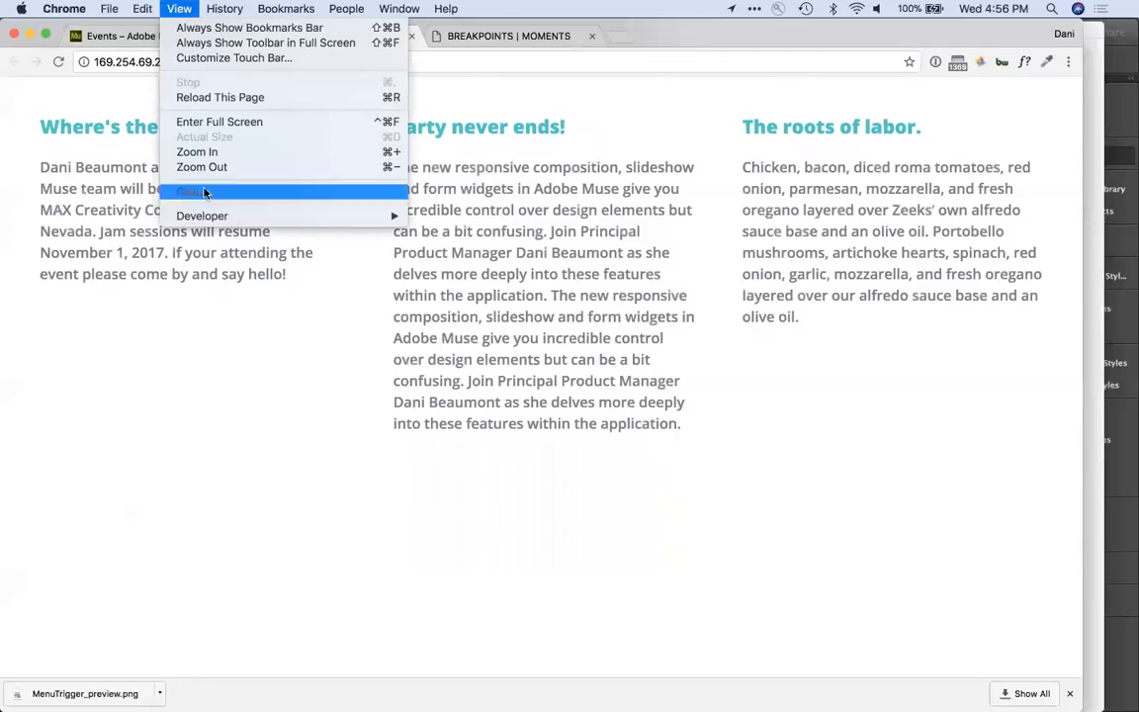
pyautogui.moveTo(255, 217)
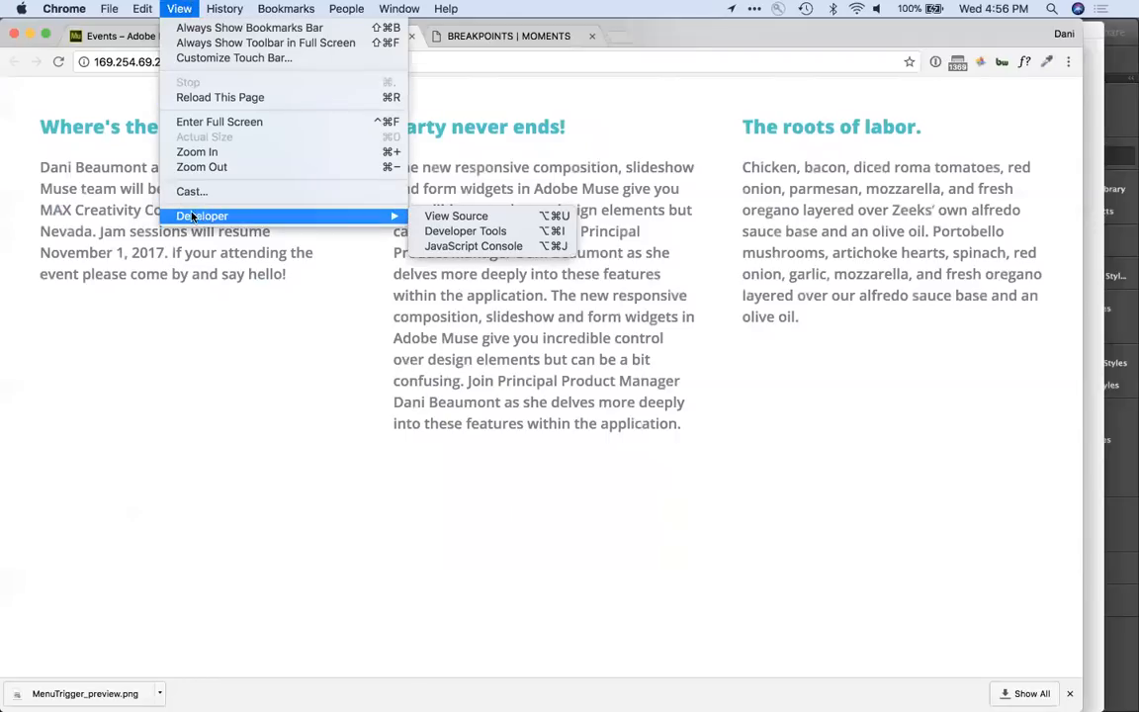
pyautogui.click(453, 231)
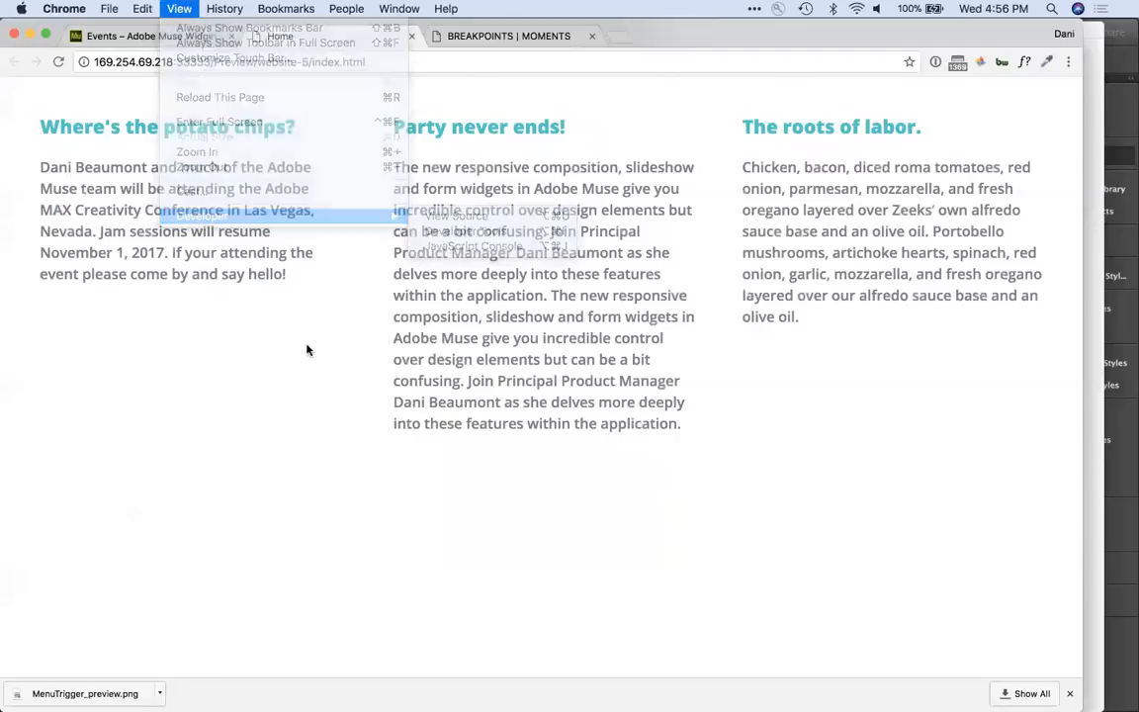
pyautogui.rightClick(167, 364)
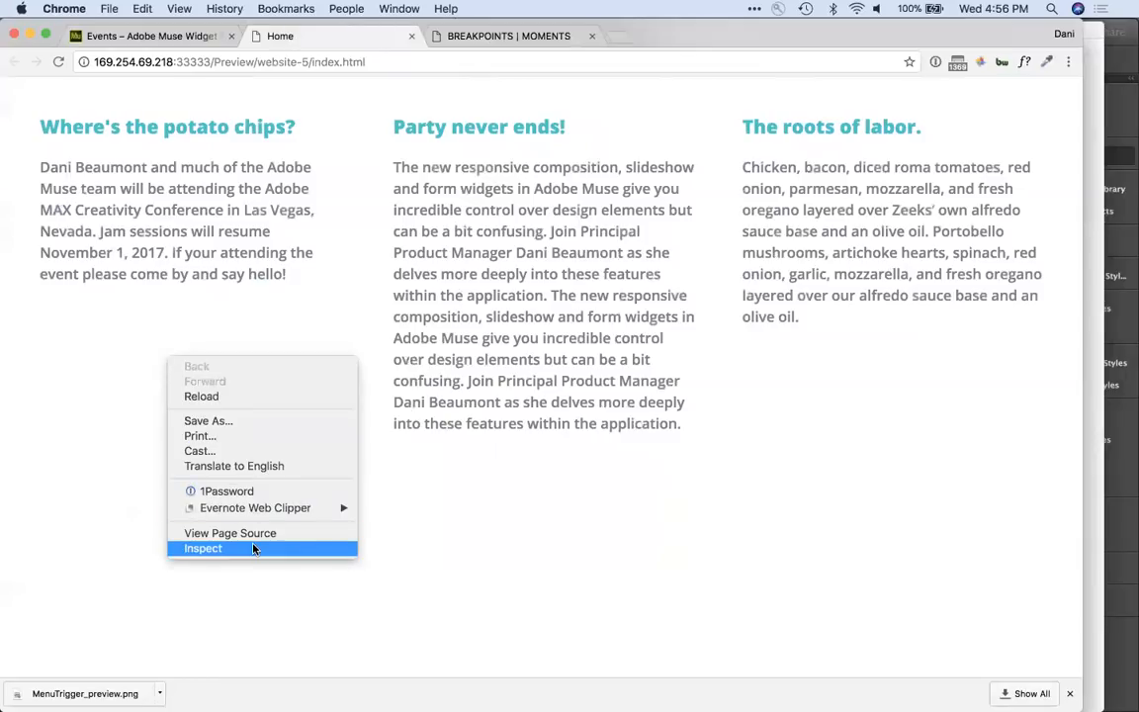
pyautogui.click(253, 548)
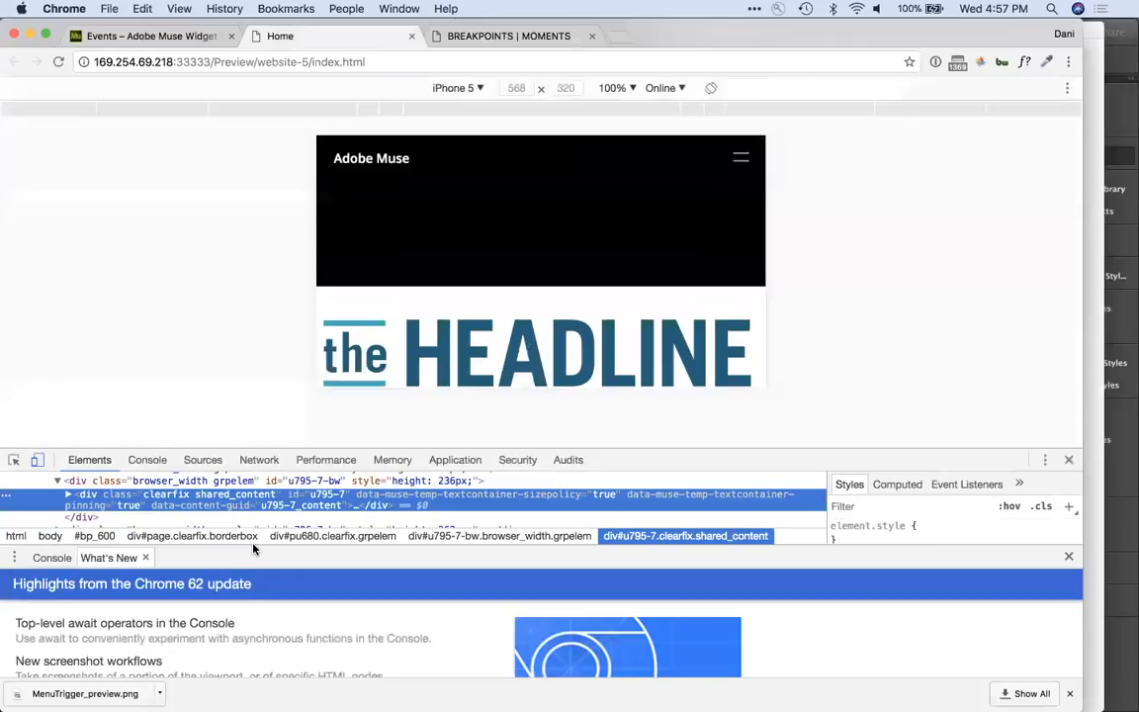
pyautogui.click(37, 462)
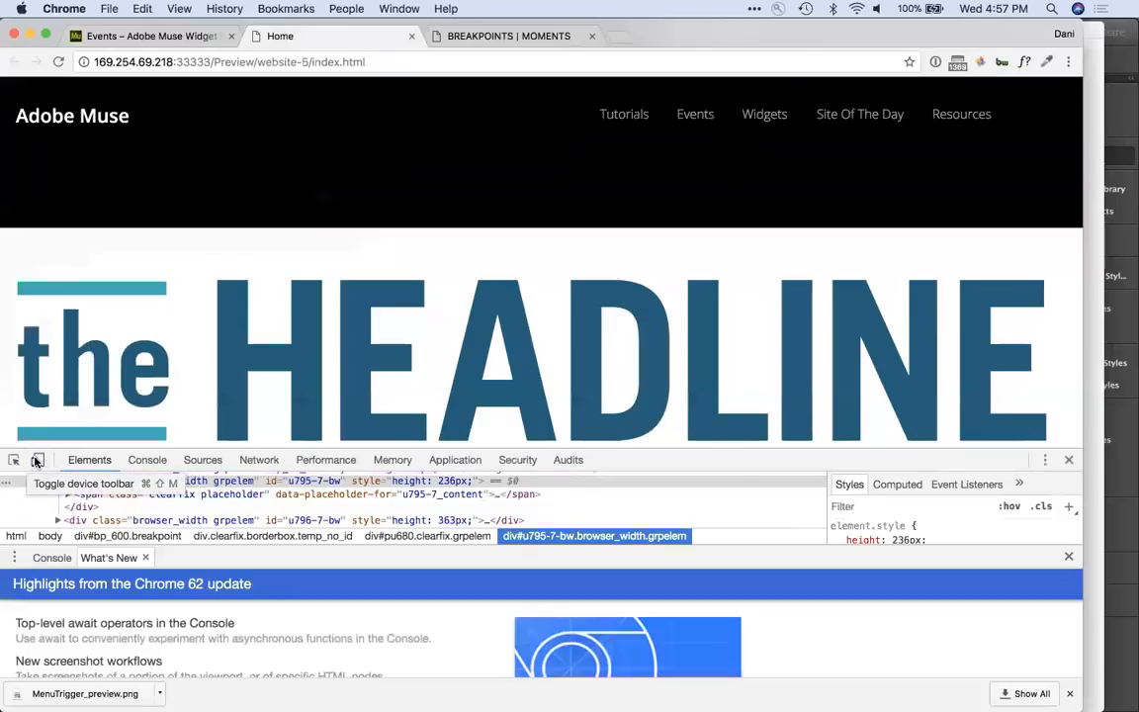
# Step: Turn on device emulation for the Home page and set it to the Responsive device mode
pyautogui.click(38, 461)
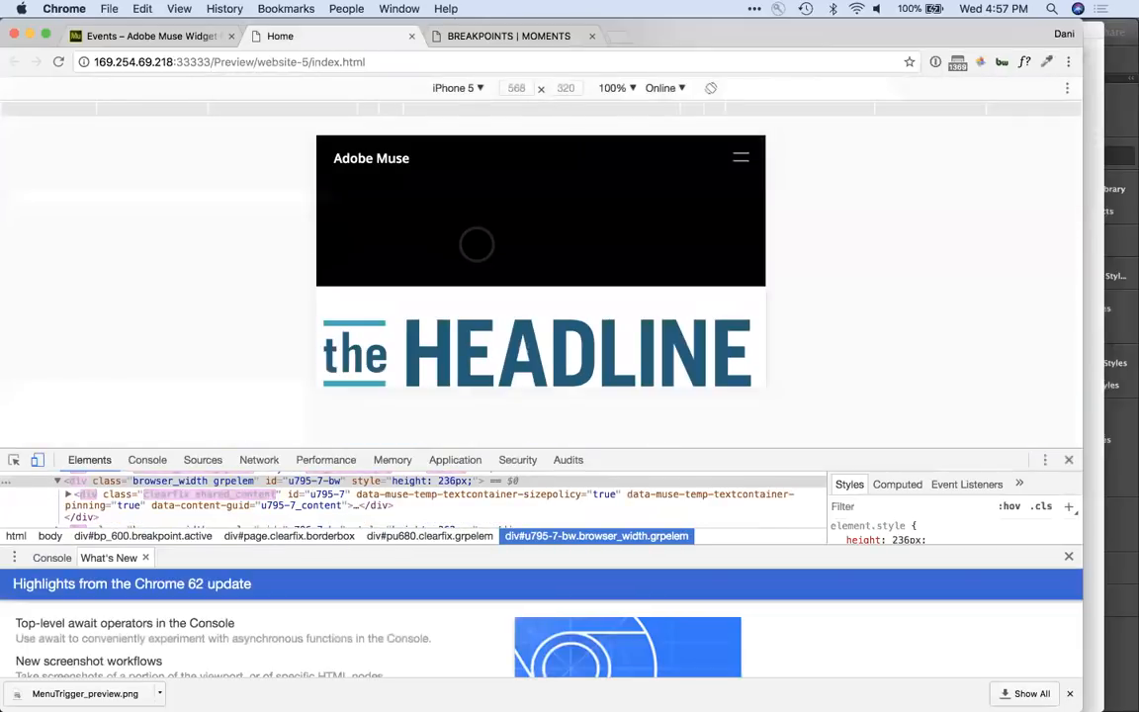
pyautogui.click(446, 88)
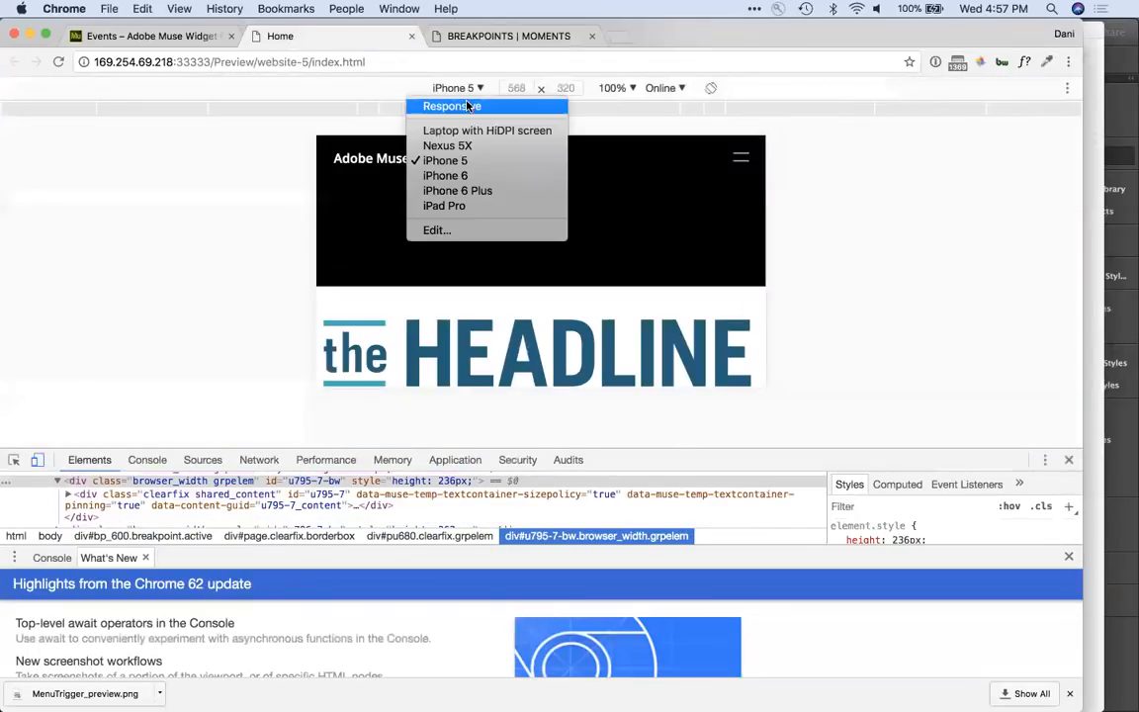
pyautogui.click(465, 107)
# Step: Widen the responsive viewport to about 860 px to examine how the Home page's header and headline adapt
pyautogui.moveTo(701, 282); pyautogui.dragTo(770, 311)
pyautogui.click(744, 156)
pyautogui.click(746, 156)
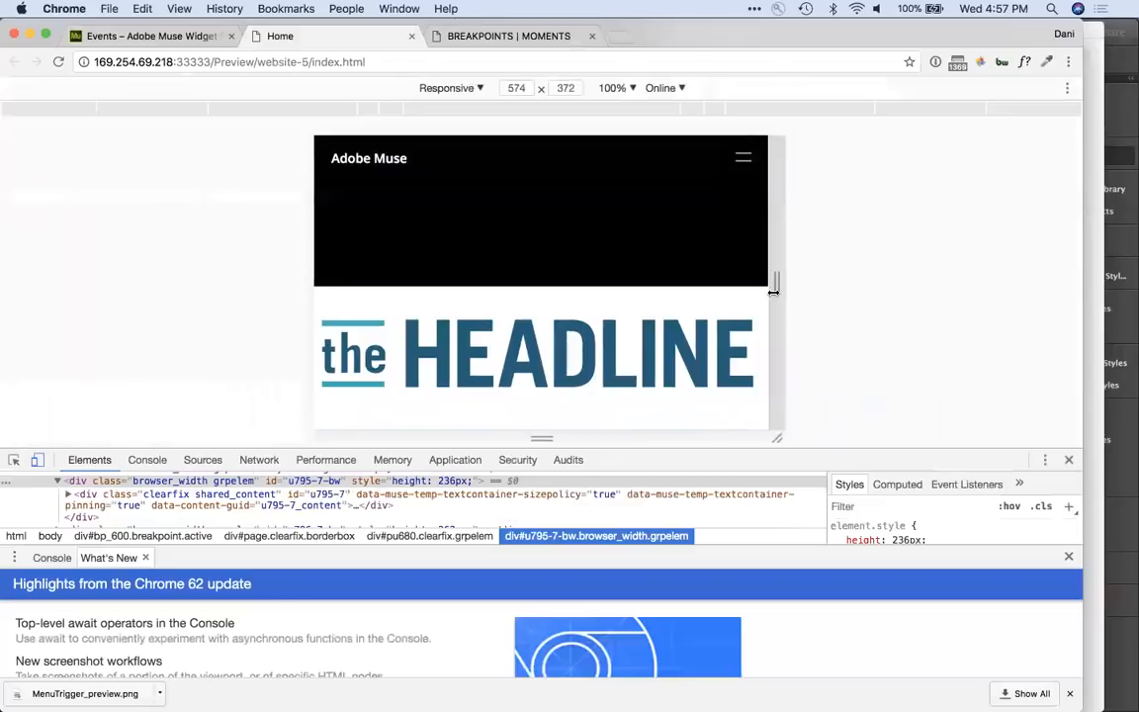
pyautogui.moveTo(777, 288); pyautogui.dragTo(891, 278)
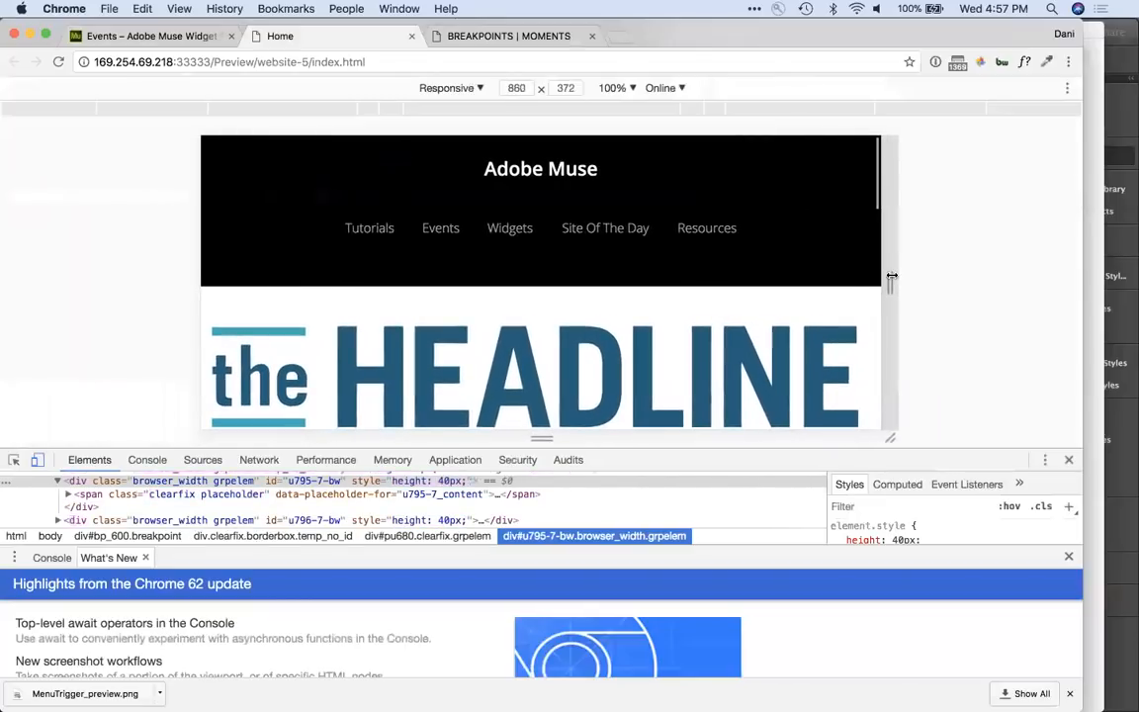
# Step: Emulate the Home page on an iPhone 5 and rotate it between portrait and landscape, ending in landscape
pyautogui.click(471, 87)
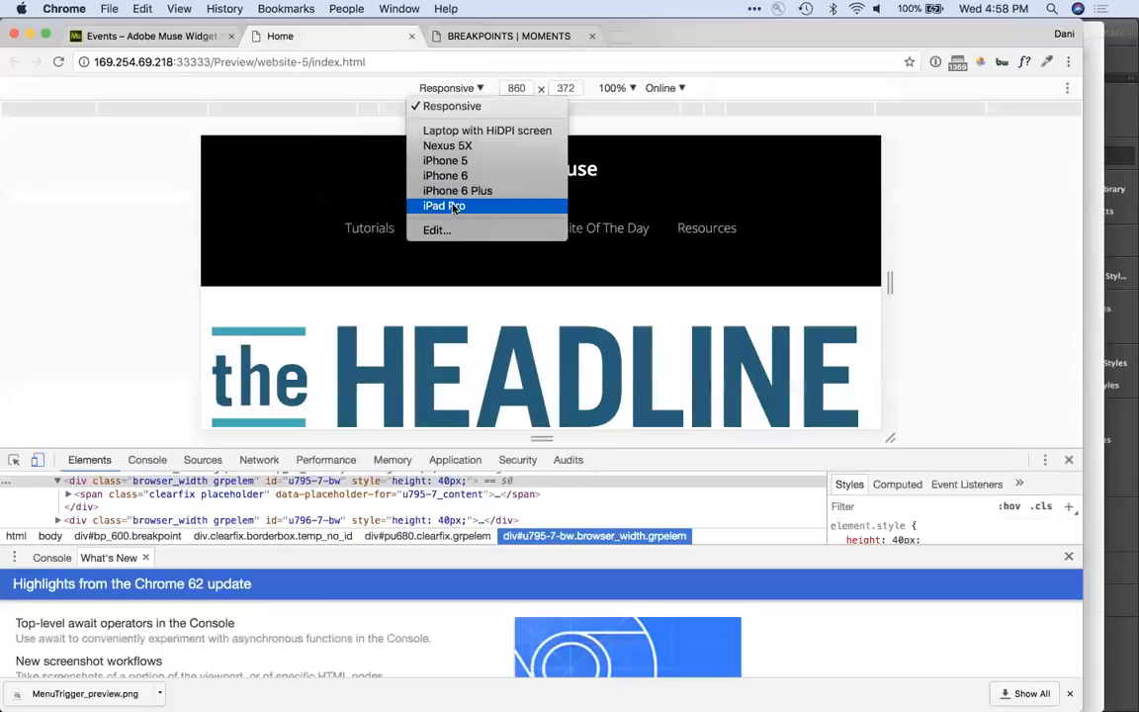
pyautogui.click(494, 164)
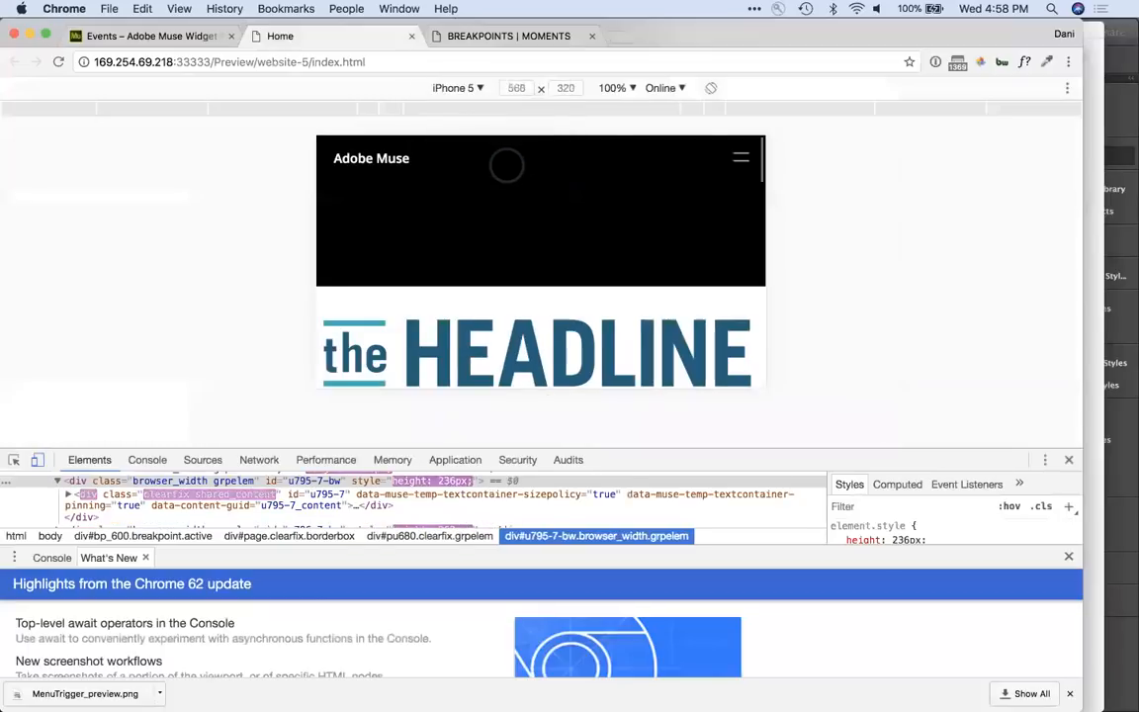
pyautogui.click(711, 89)
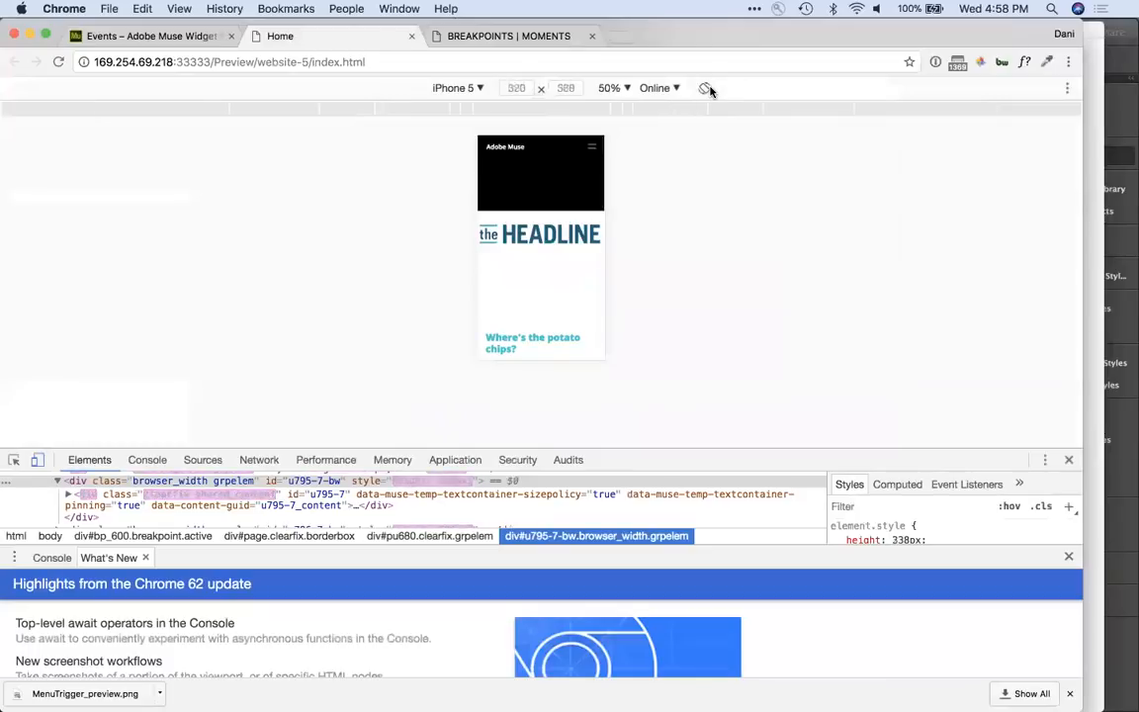
pyautogui.click(710, 89)
pyautogui.click(710, 89)
pyautogui.click(710, 88)
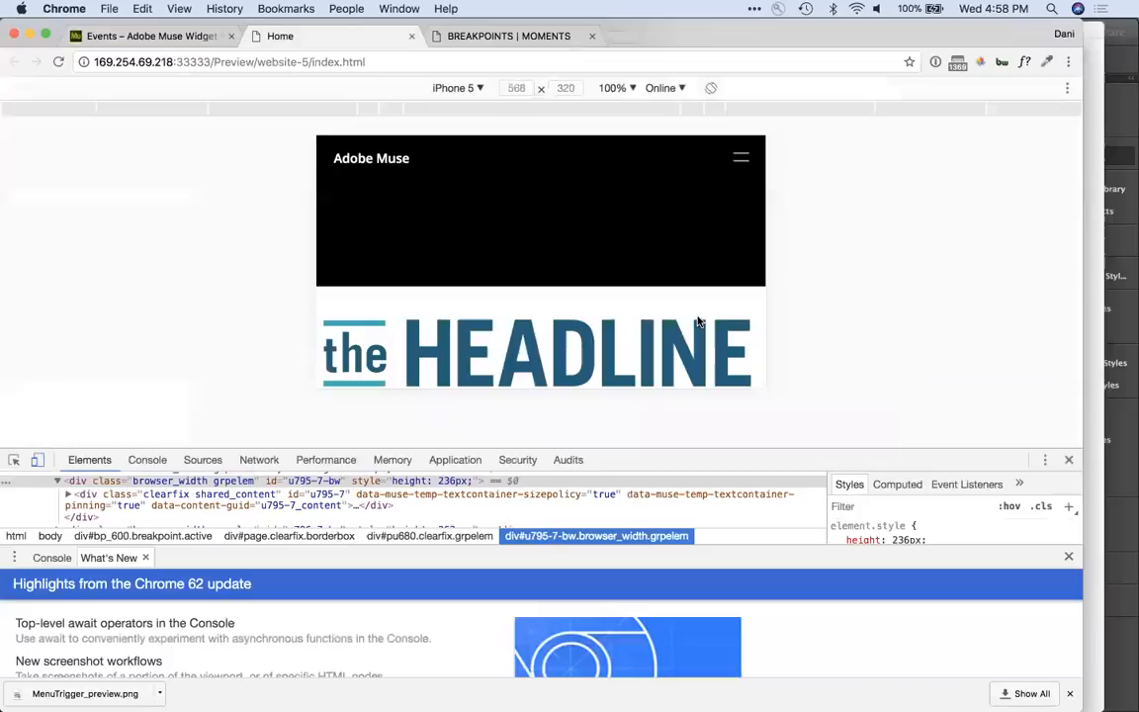